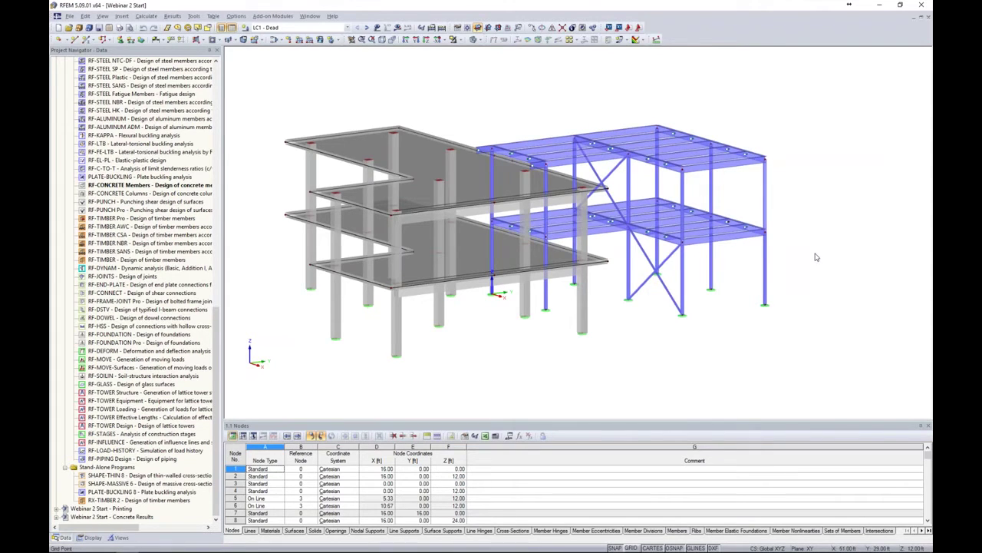
Show the LC1 - Dead loads on the full model to review them, and hide them again
ctrl+middle_drag(831, 279, 807, 275)
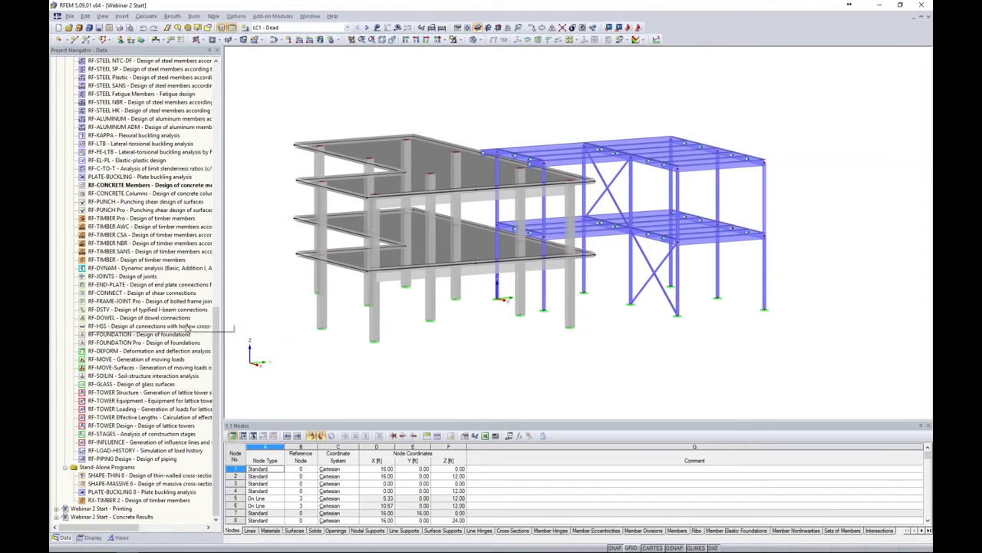
scroll(218, 247, up, 7)
scroll(221, 247, up, 10)
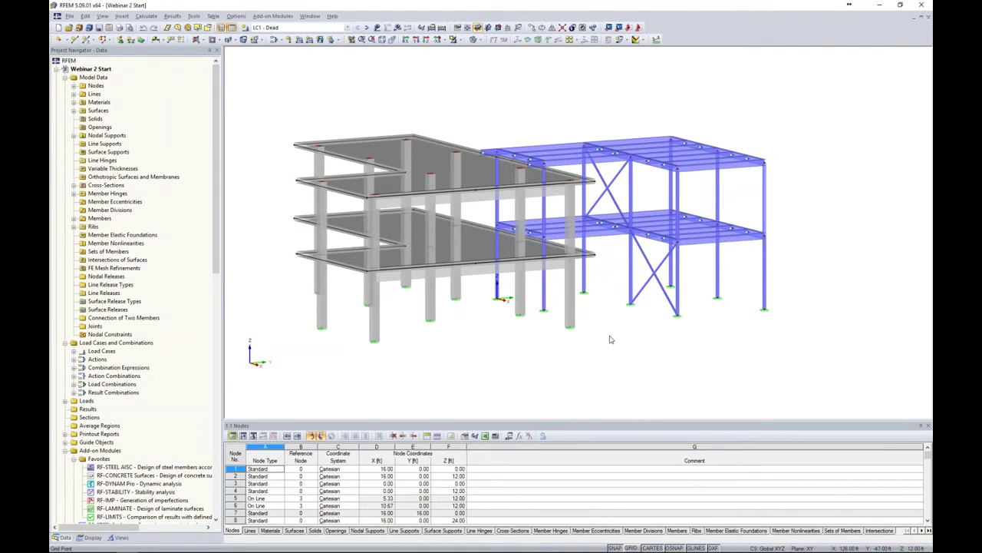
click(377, 27)
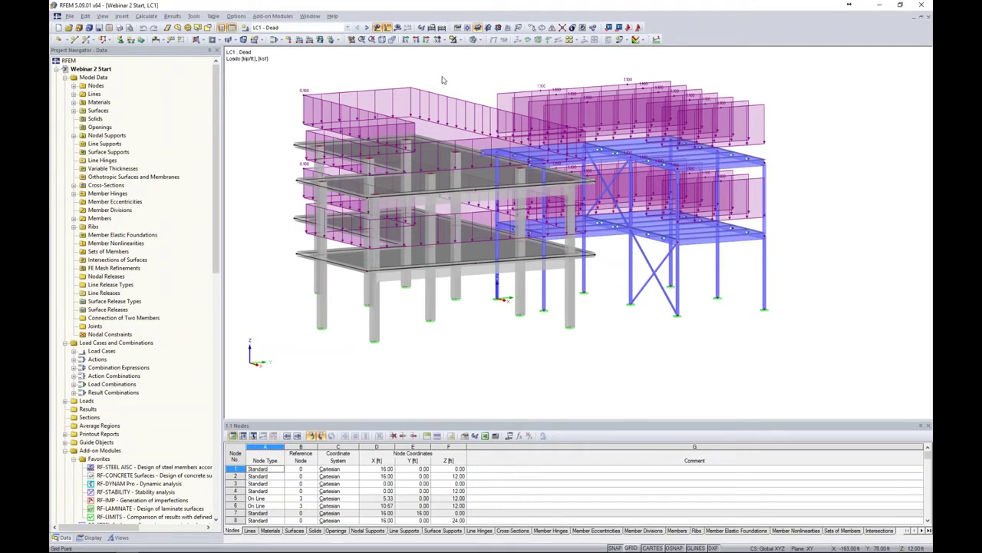
click(378, 28)
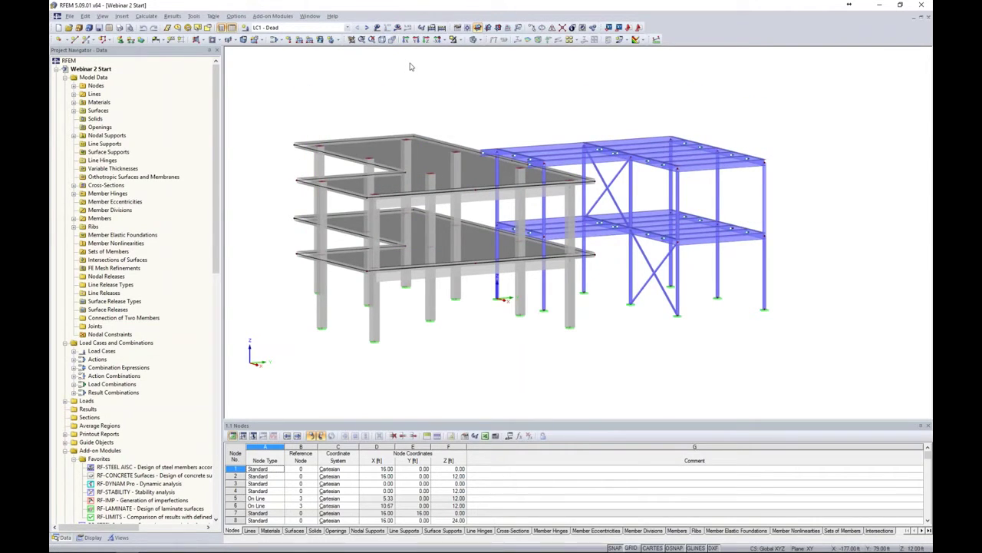
Run the calculation for LC1 - Dead, read the node and direction in the error description, and close the message
click(398, 27)
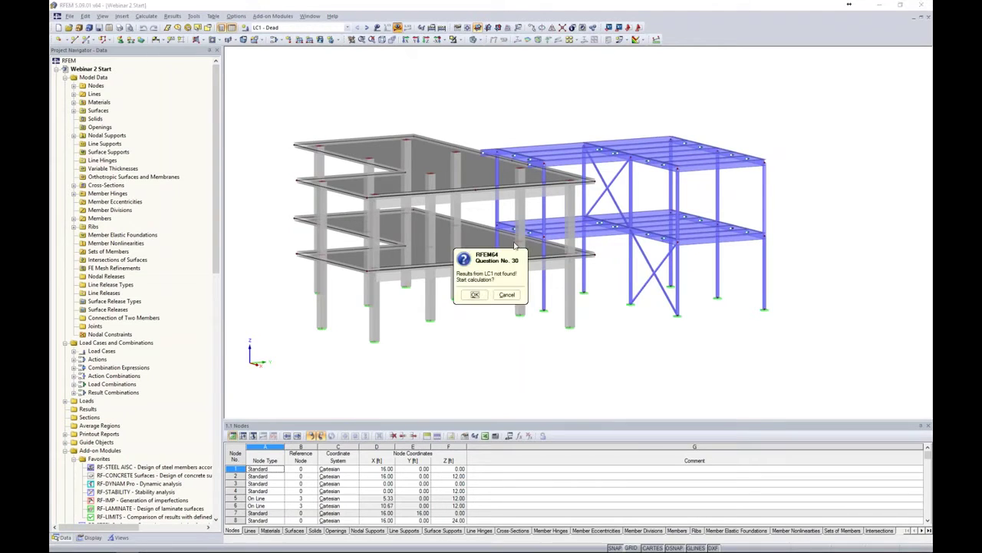
click(475, 296)
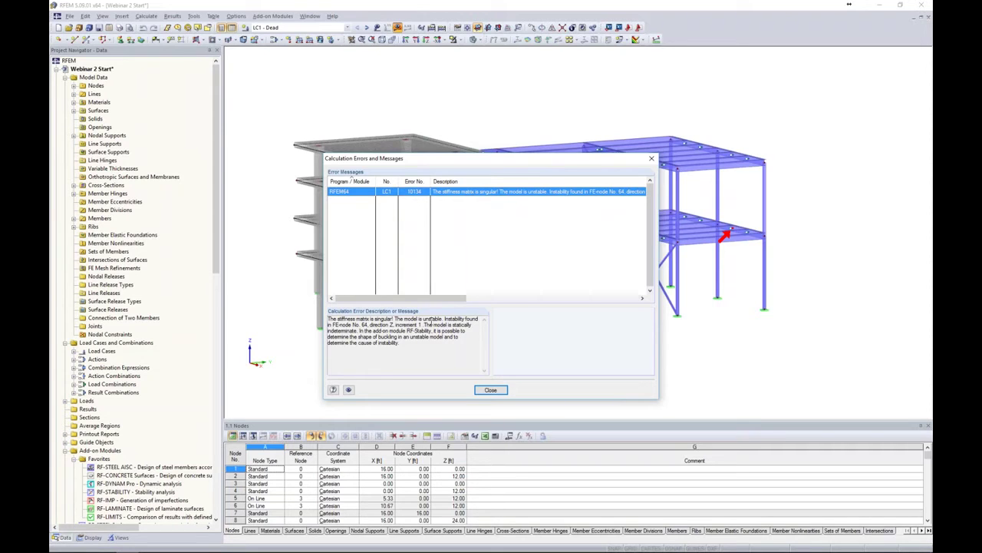
drag(444, 318, 394, 324)
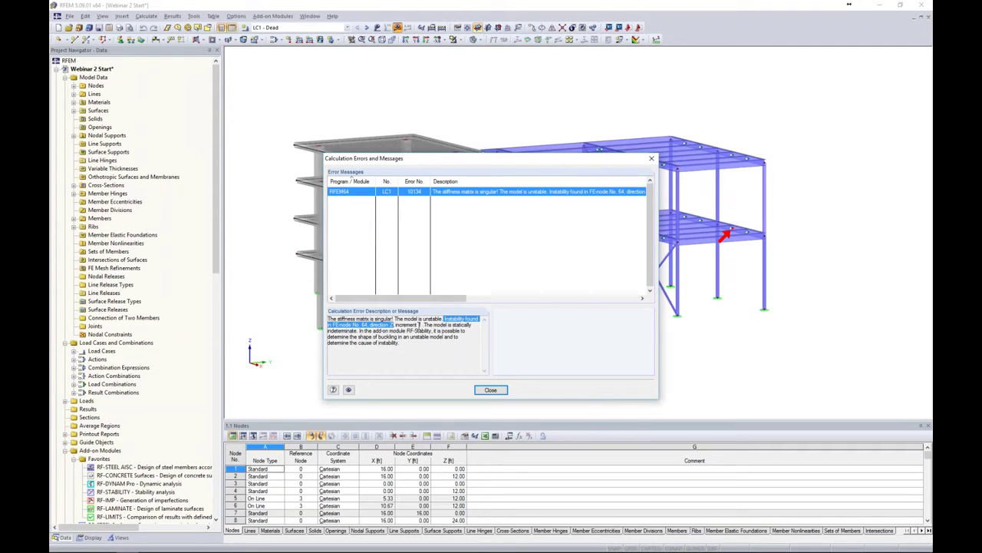
click(493, 391)
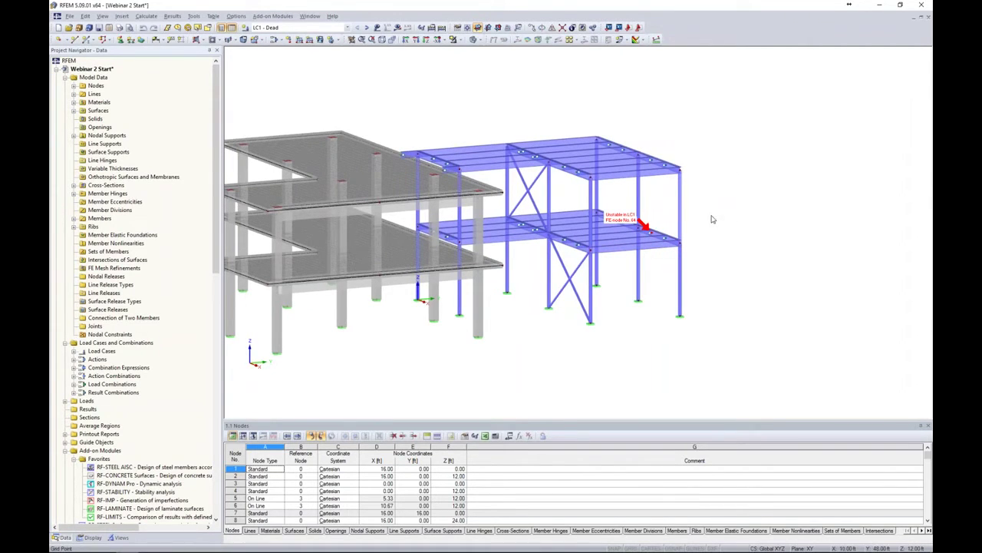
Display the model as wireframe around the flagged beam end on the lower floor of the steel frame
scroll(651, 229, up, 5)
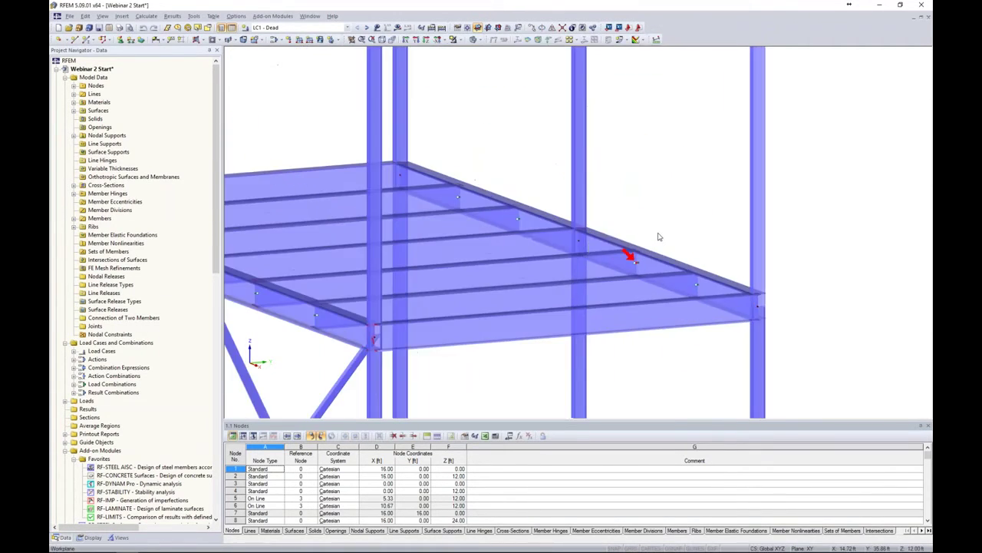
middle_drag(654, 223, 662, 188)
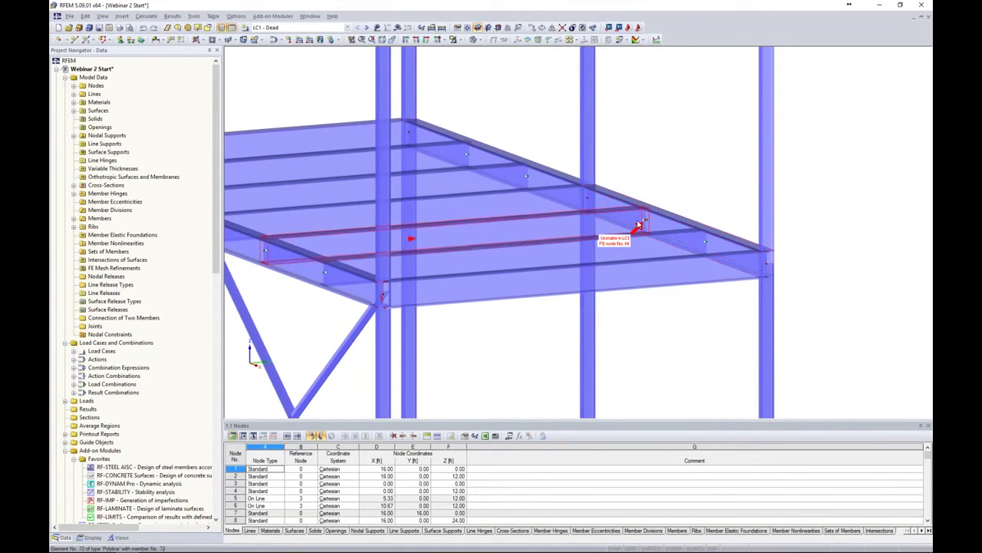
mouse_move(642, 228)
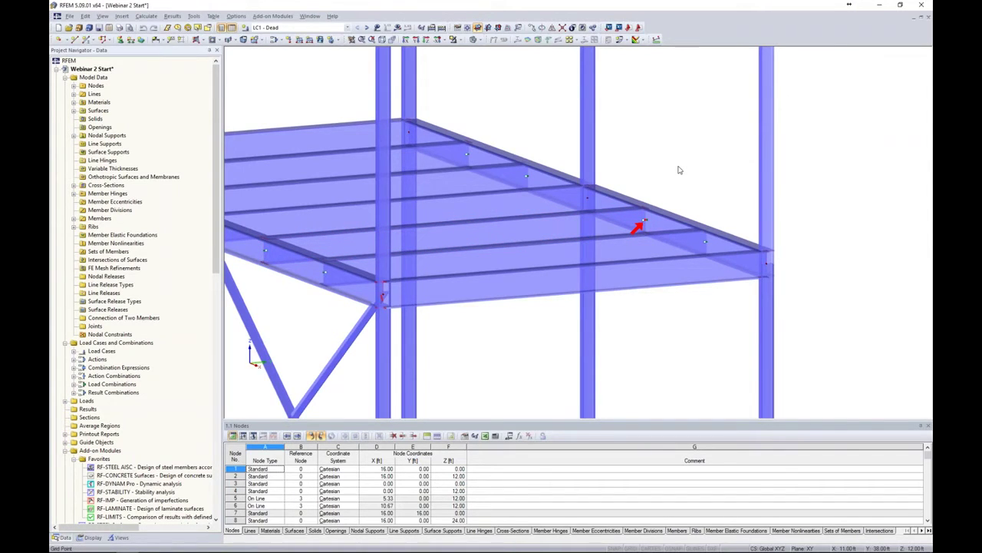
scroll(666, 224, up, 5)
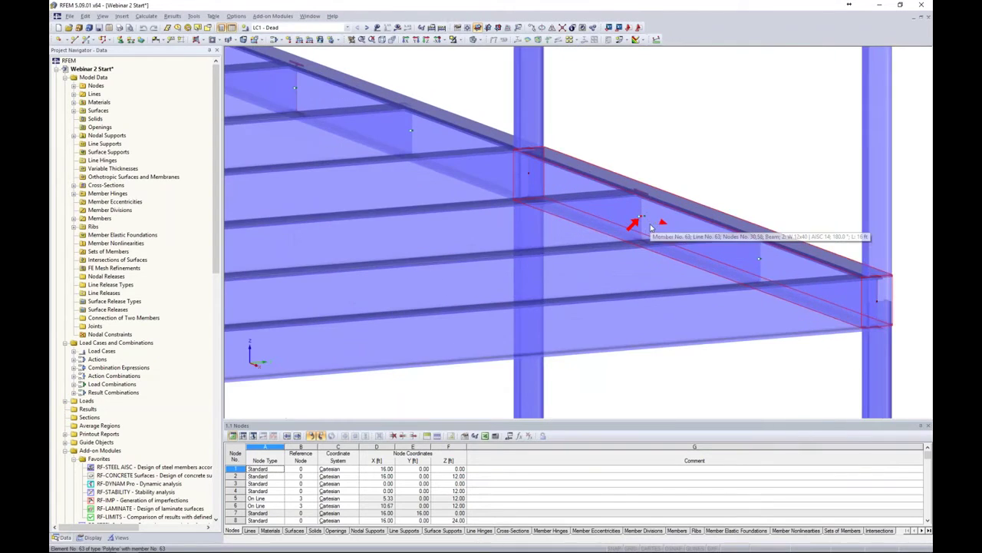
scroll(726, 166, up, 2)
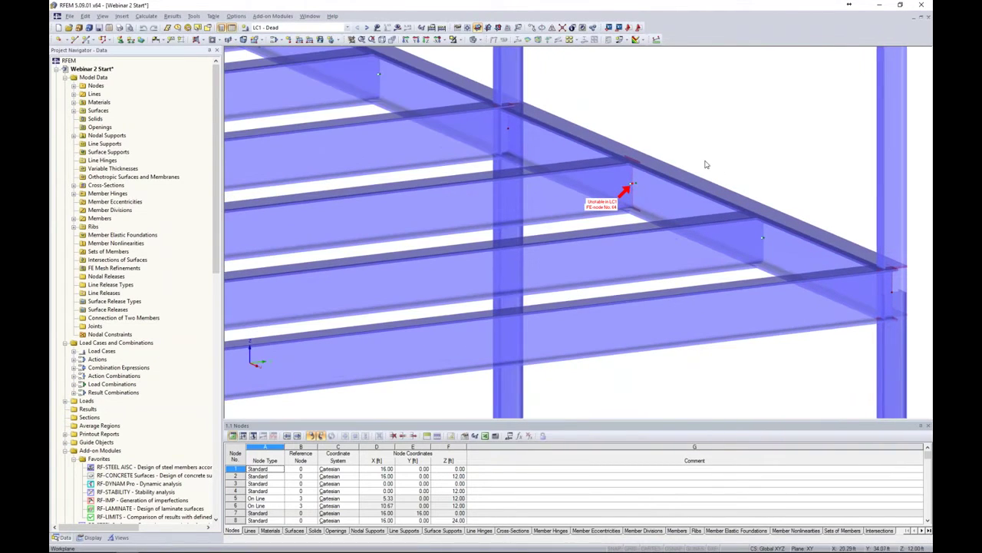
click(480, 40)
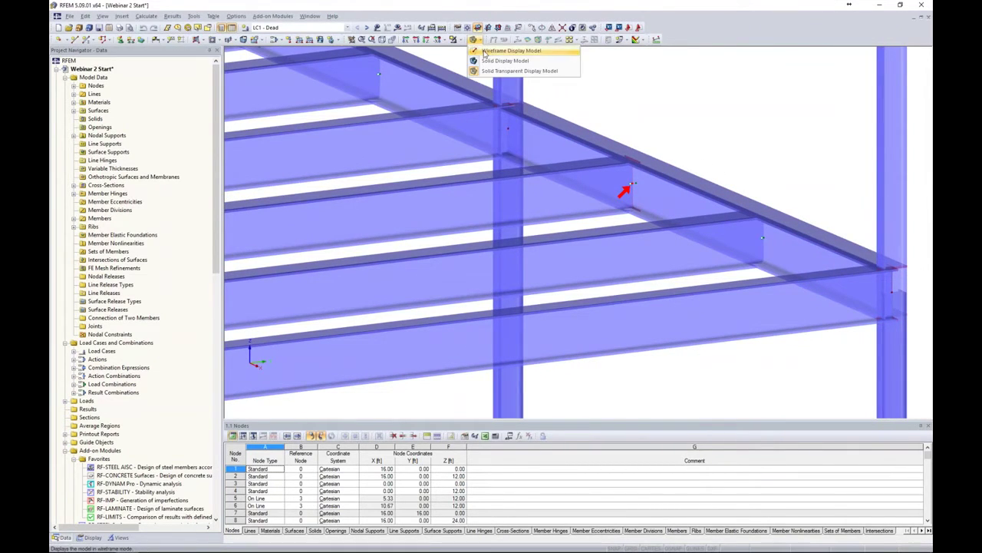
click(485, 53)
Move the flagged end node of the floor beam onto the adjacent girder line to connect the two members
mouse_move(624, 184)
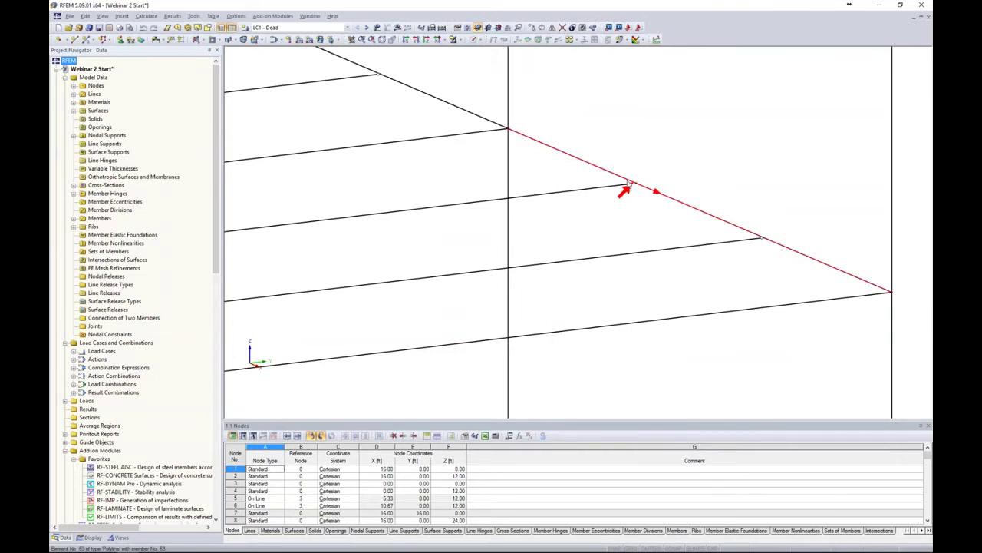
scroll(634, 192, up, 3)
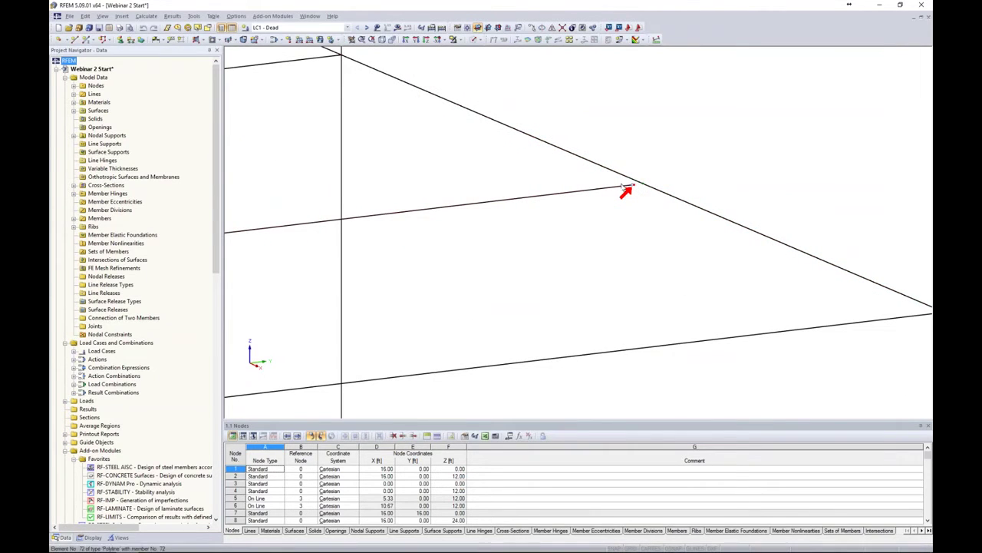
mouse_move(595, 195)
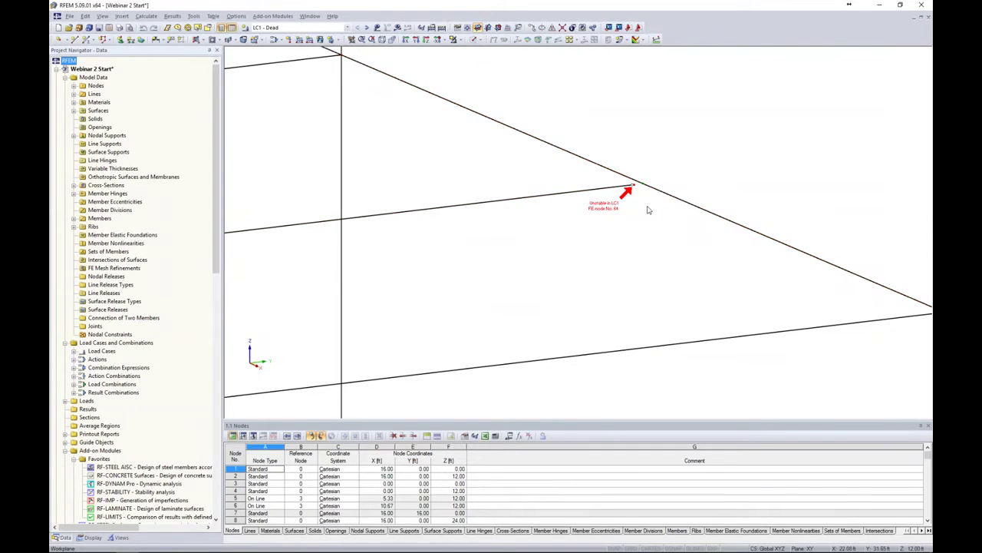
scroll(636, 193, up, 2)
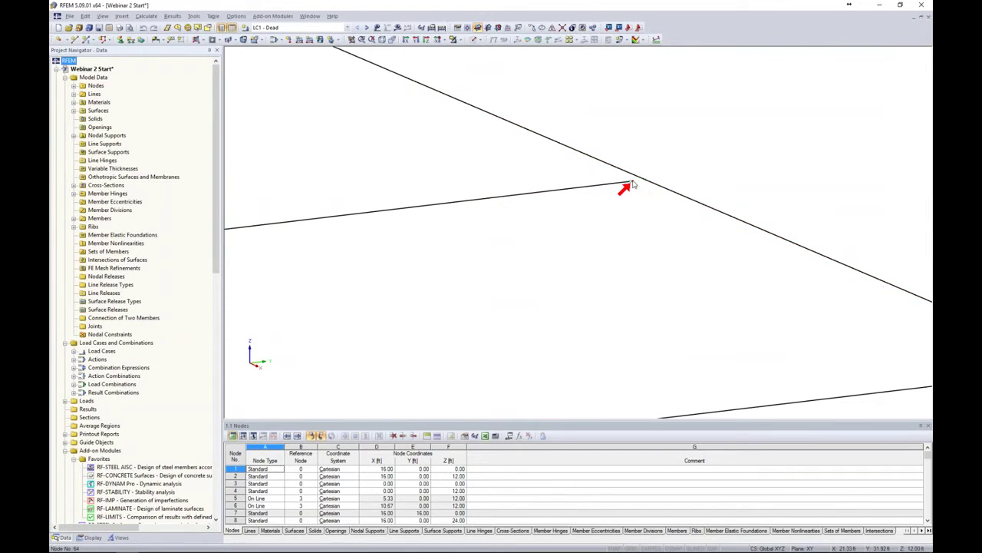
click(636, 185)
drag(636, 185, 667, 176)
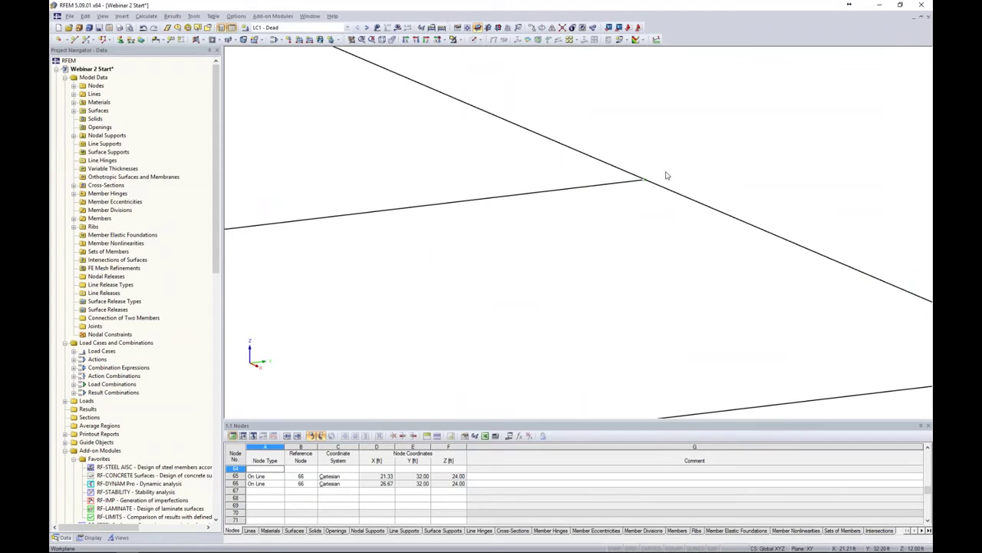
Recalculate LC1 - Dead and reduce the deformation display factor to 21.25
scroll(667, 177, down, 6)
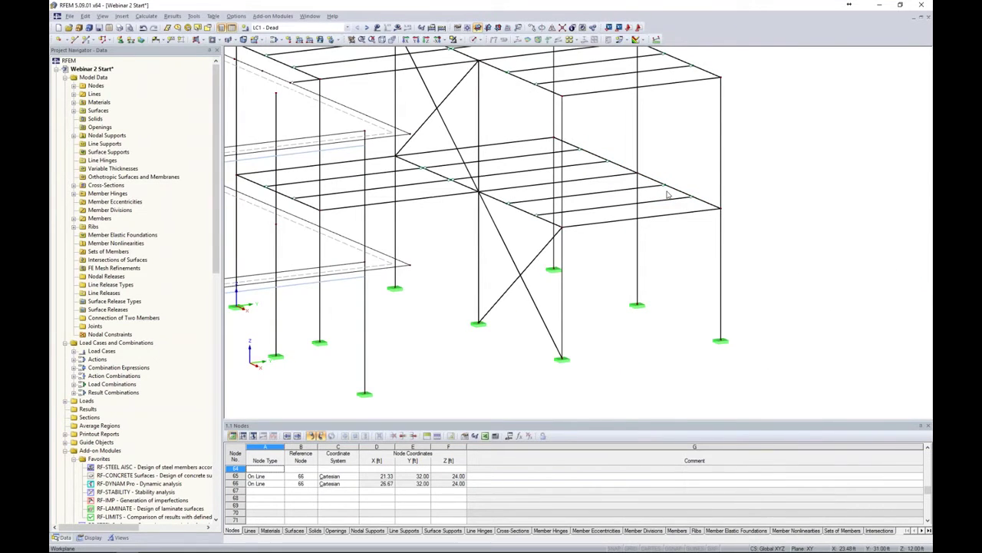
middle_drag(765, 198, 801, 201)
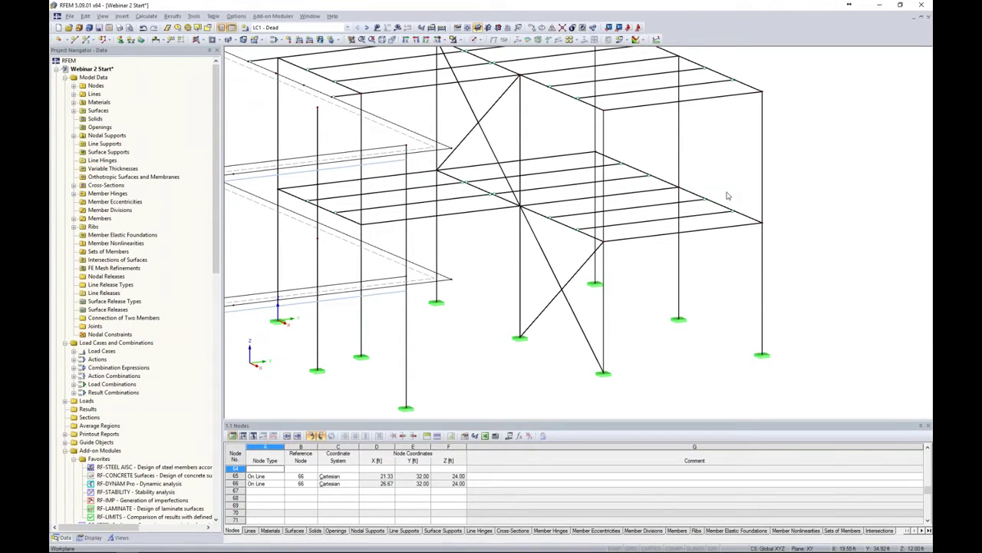
scroll(728, 195, down, 5)
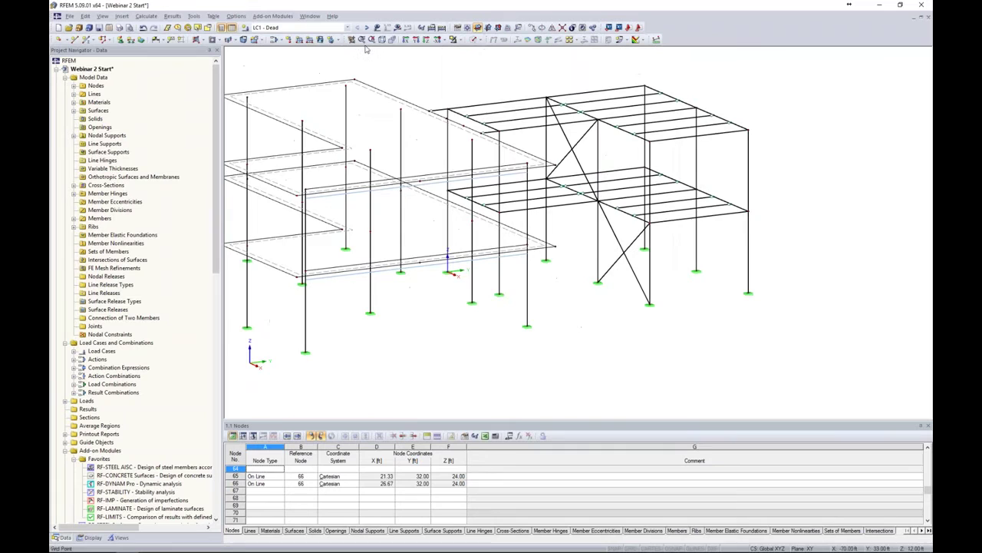
scroll(476, 90, up, 2)
click(398, 28)
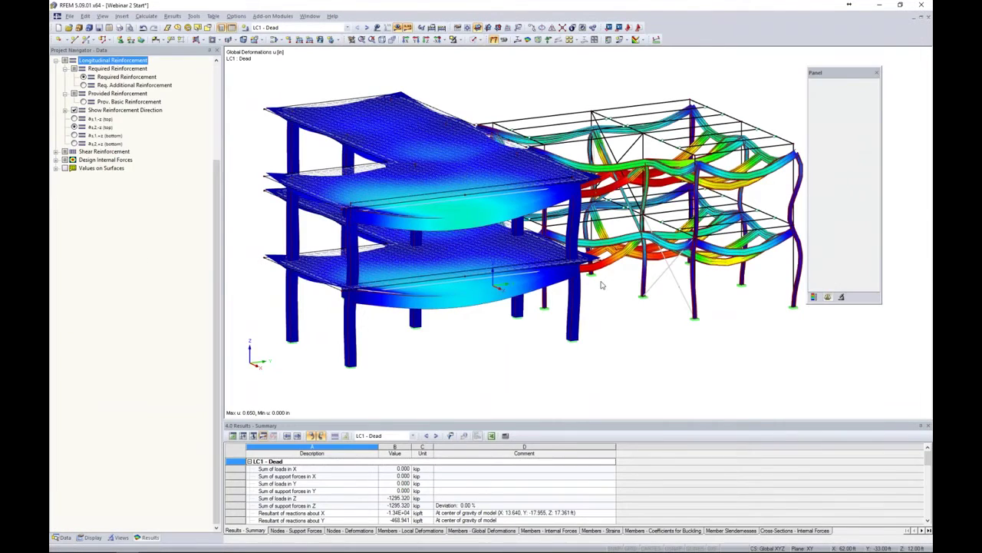
click(839, 105)
click(839, 105)
click(839, 105)
ctrl+middle_drag(491, 231, 507, 229)
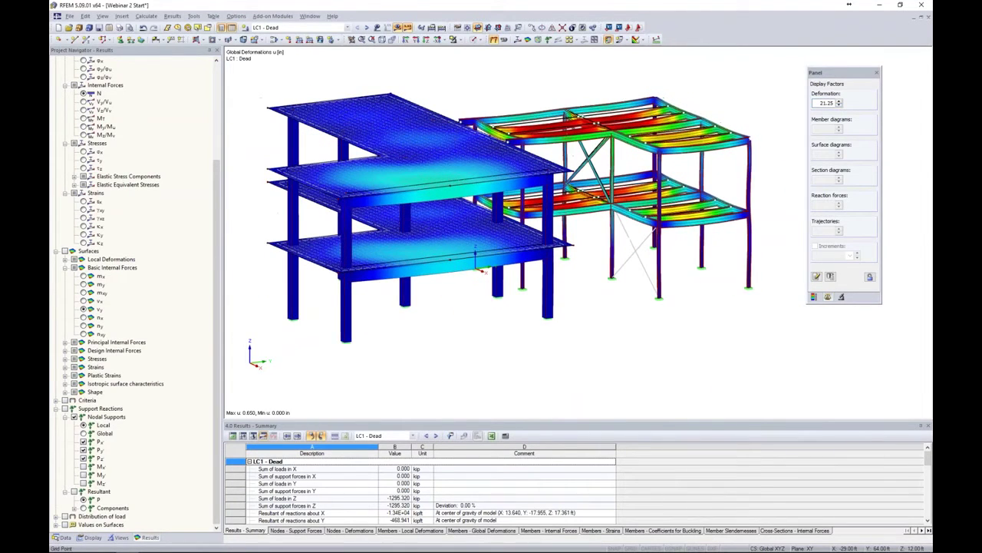
middle_drag(744, 115, 732, 144)
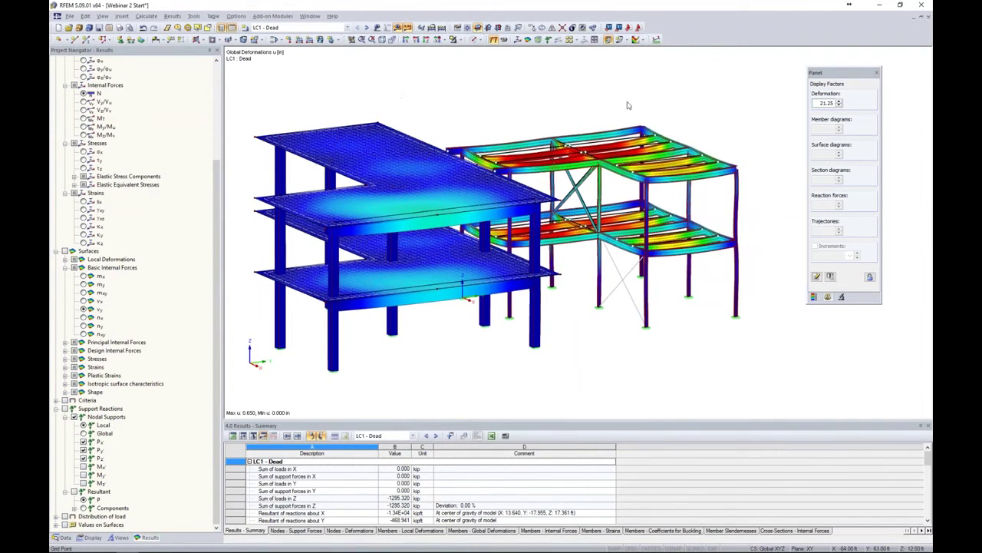
Switch to load combination CO1 - 1.4D and briefly show its loads on the model
click(347, 28)
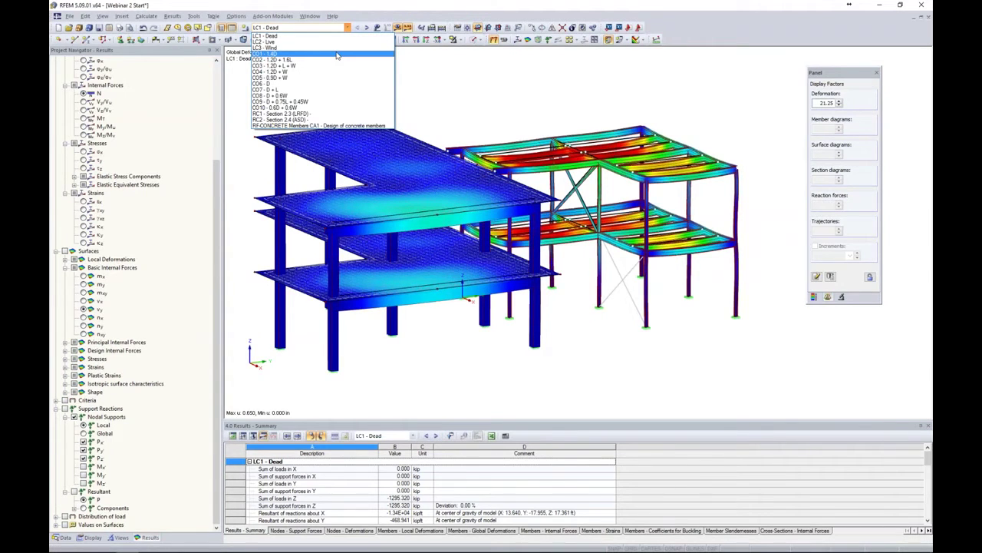
click(336, 55)
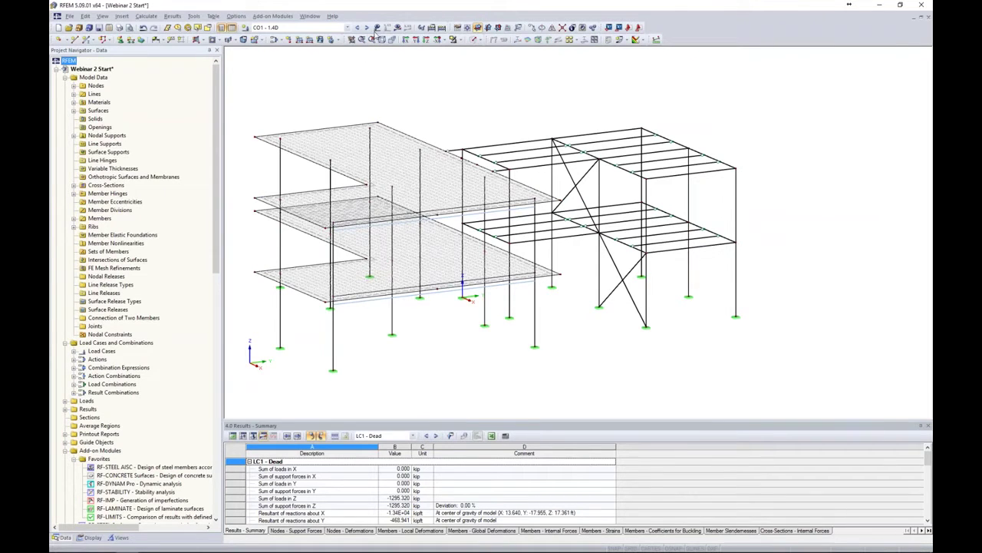
click(377, 27)
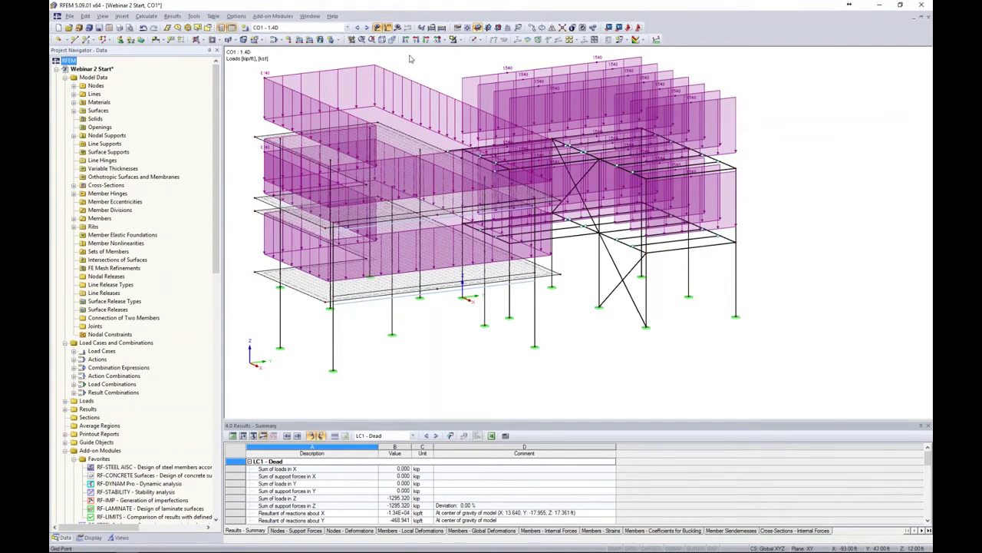
click(377, 29)
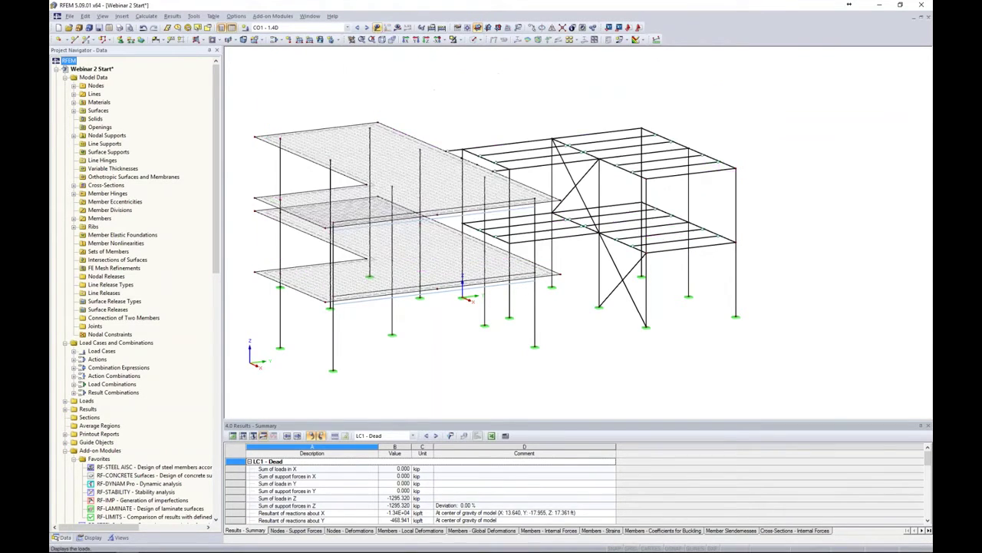
Restore the solid transparent display of the model and run the calculation for CO1 - 1.4D
click(474, 39)
click(491, 71)
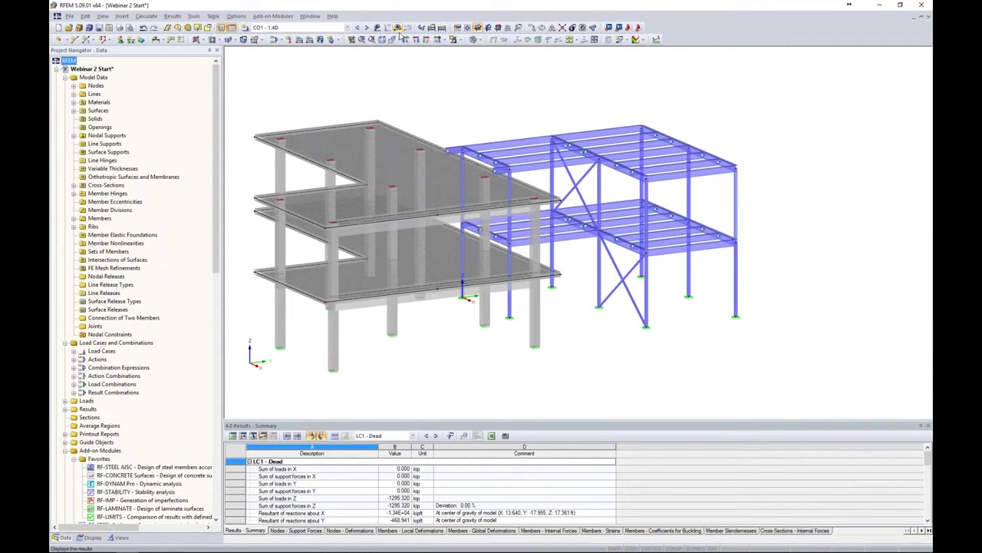
click(397, 29)
click(470, 298)
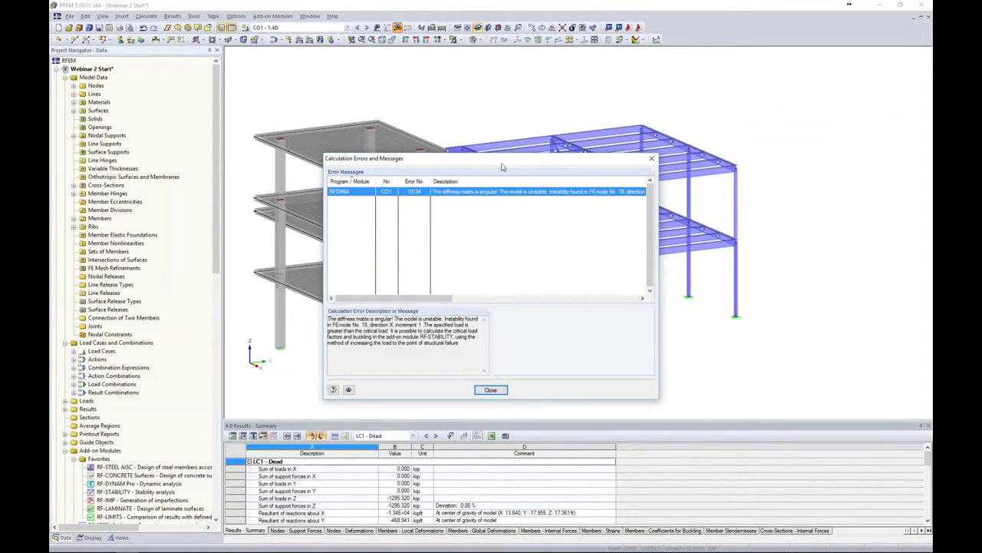
Examine the CO1 error message for the unstable FE node and direction with the flagged location in view, and close the message
drag(504, 162, 509, 174)
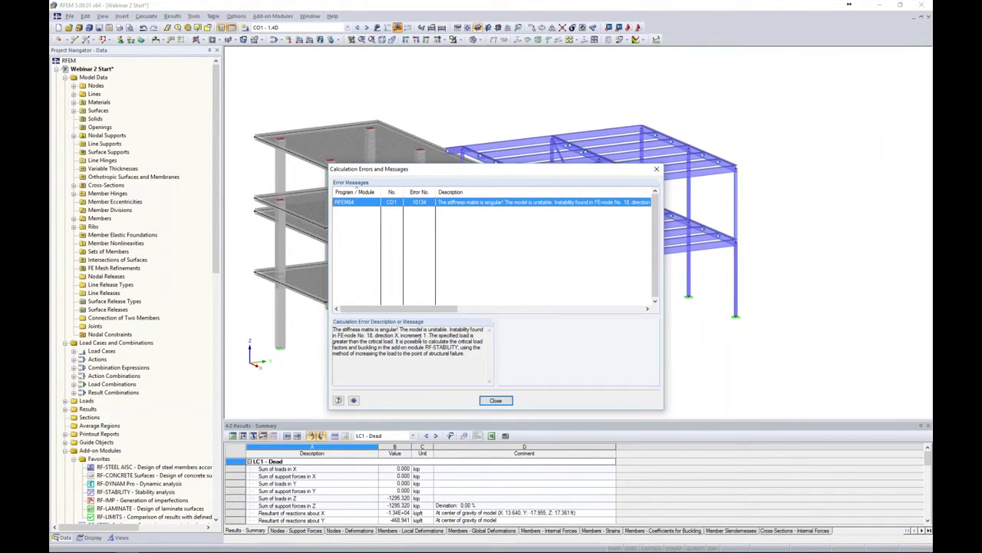
drag(350, 336, 400, 335)
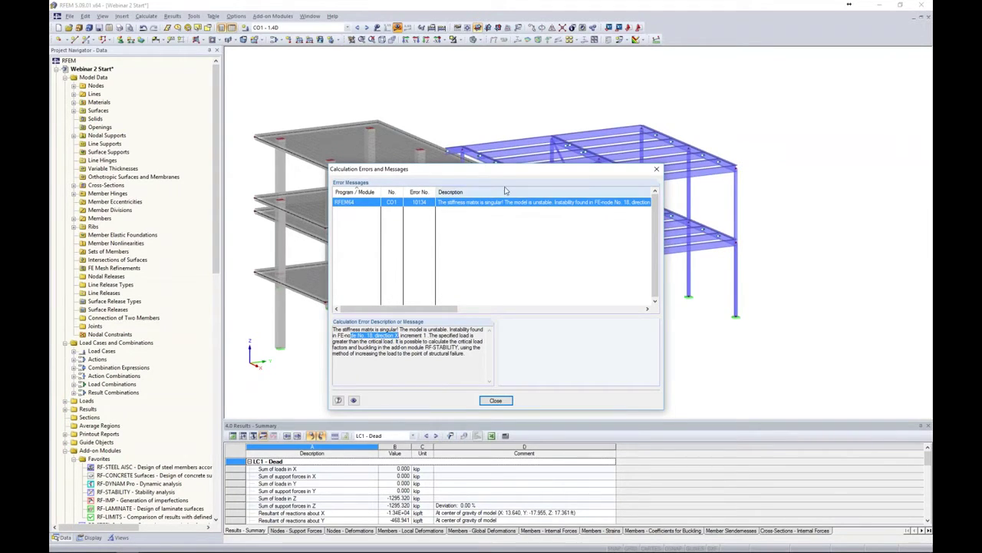
drag(504, 176, 771, 136)
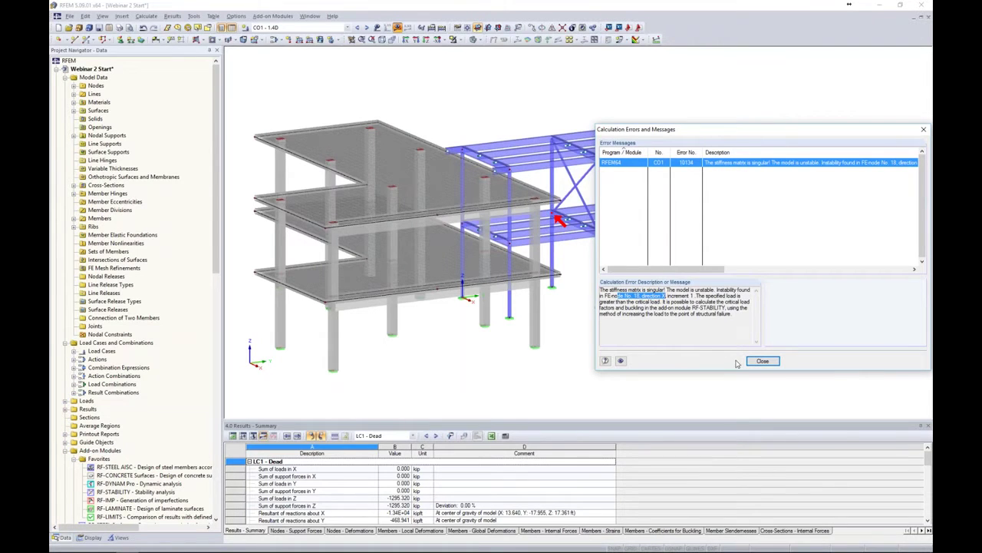
click(761, 361)
Inspect the flagged node at the brace and column joint in wireframe display, and restore the solid transparent display
ctrl+middle_drag(616, 350, 574, 338)
scroll(571, 240, up, 10)
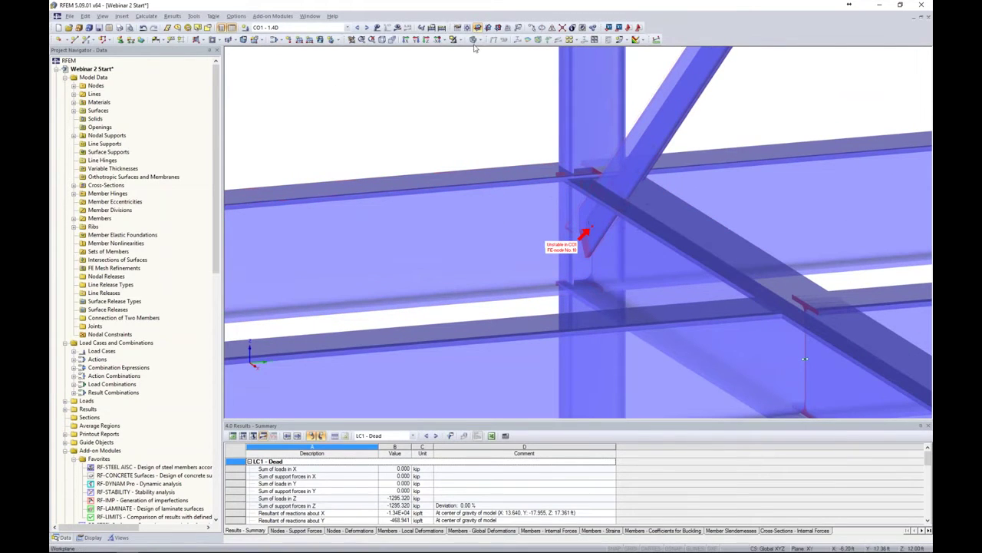
click(475, 39)
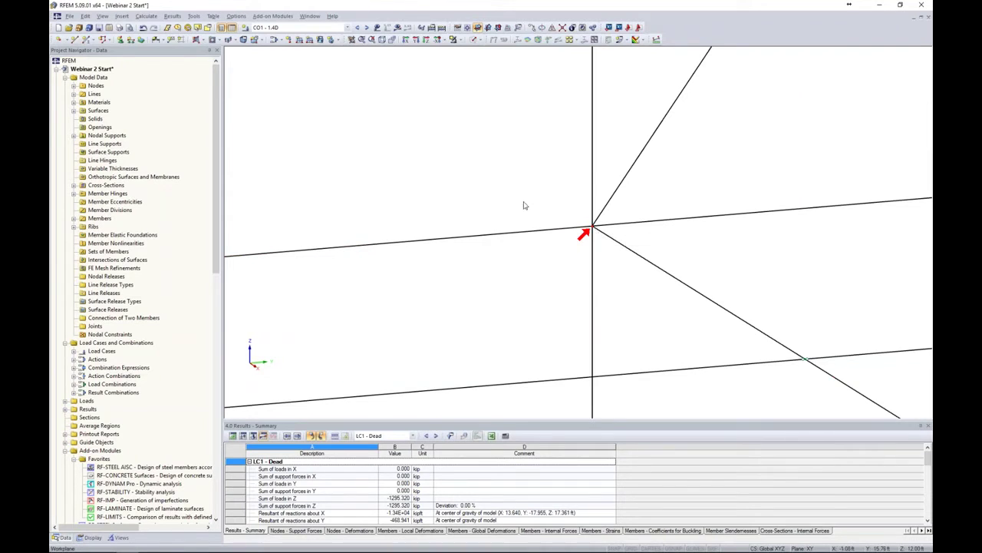
click(479, 40)
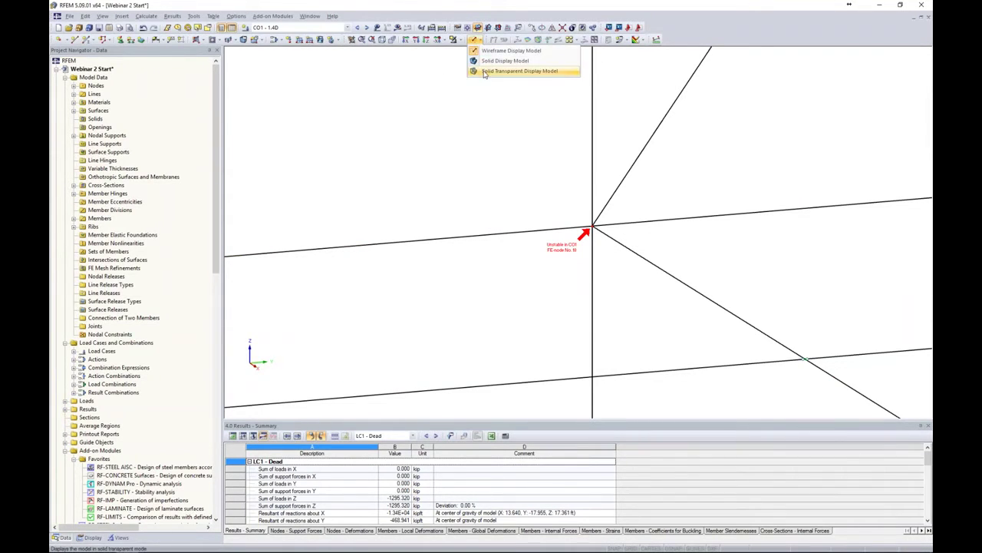
click(499, 72)
scroll(498, 157, down, 6)
middle_drag(472, 214, 582, 273)
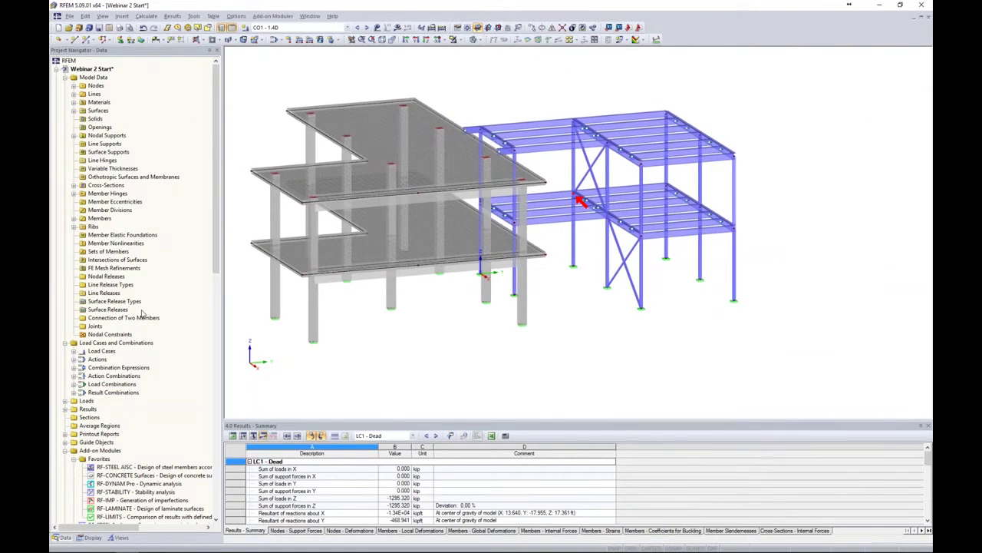
Open the RF-STABILITY add-on module and choose LC1 - Dead as the load case for importing axial forces
scroll(142, 313, down, 2)
scroll(142, 313, down, 3)
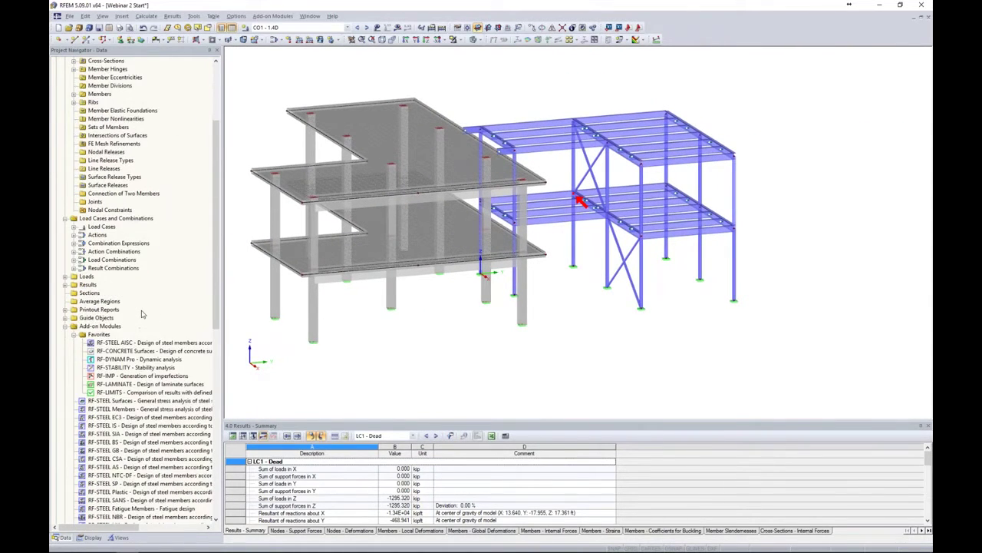
scroll(125, 384, down, 2)
scroll(125, 384, down, 1)
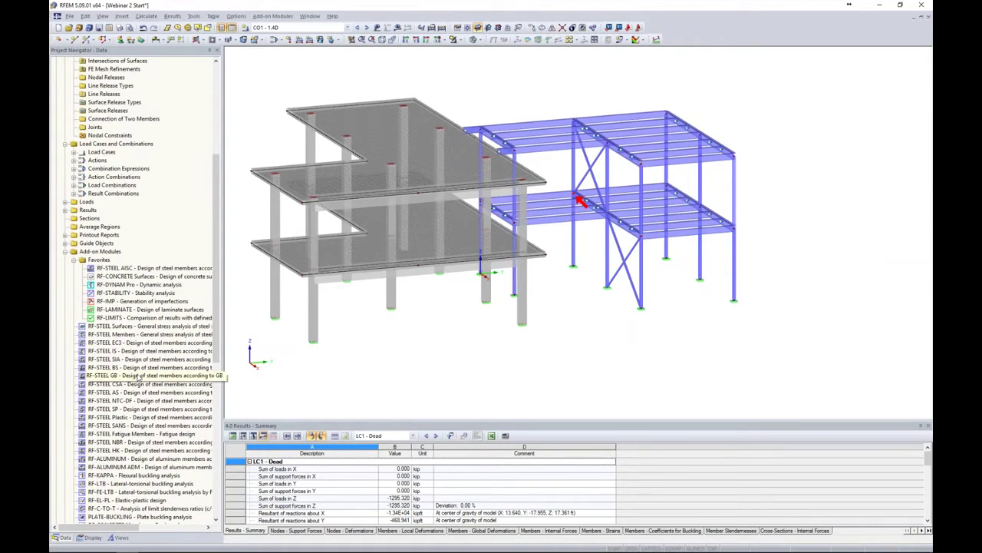
double_click(128, 295)
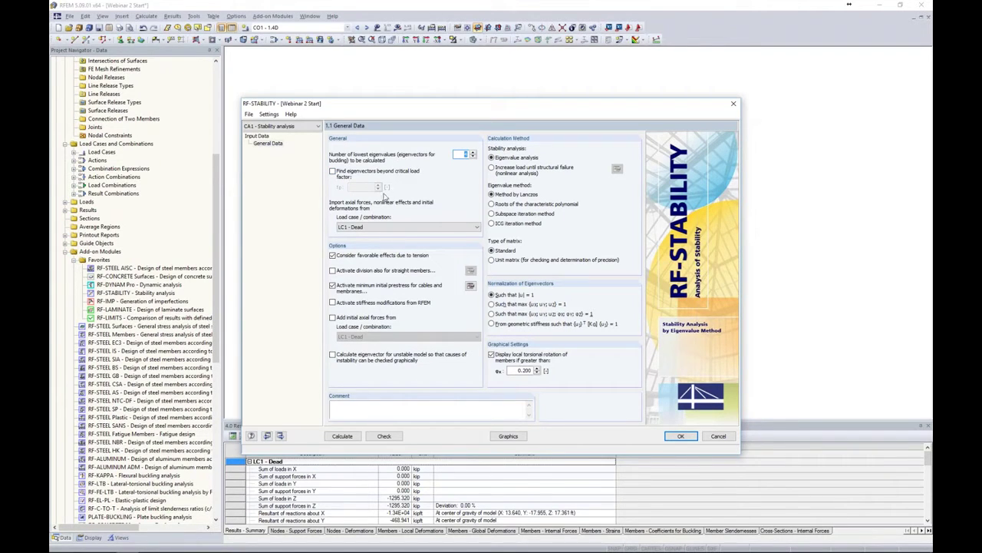
click(372, 229)
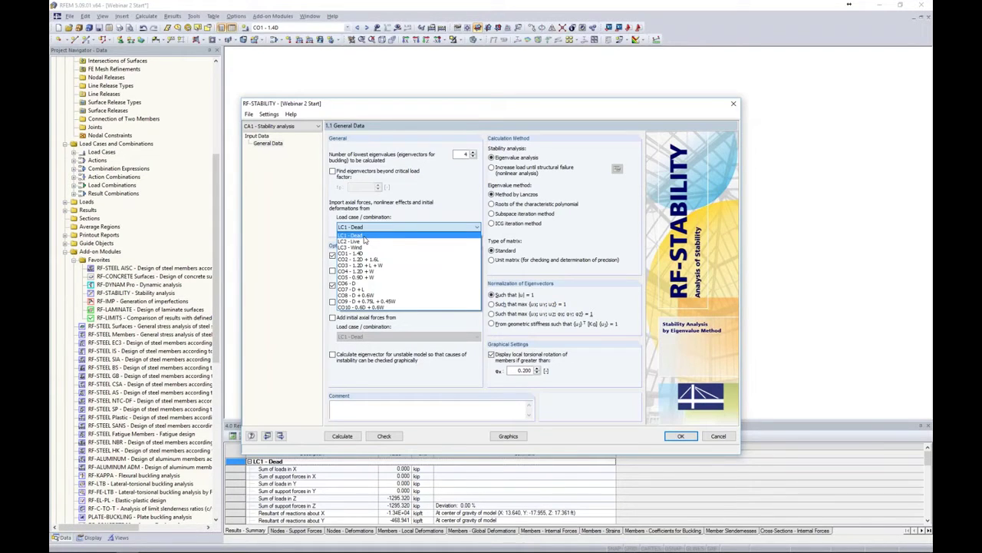
click(364, 236)
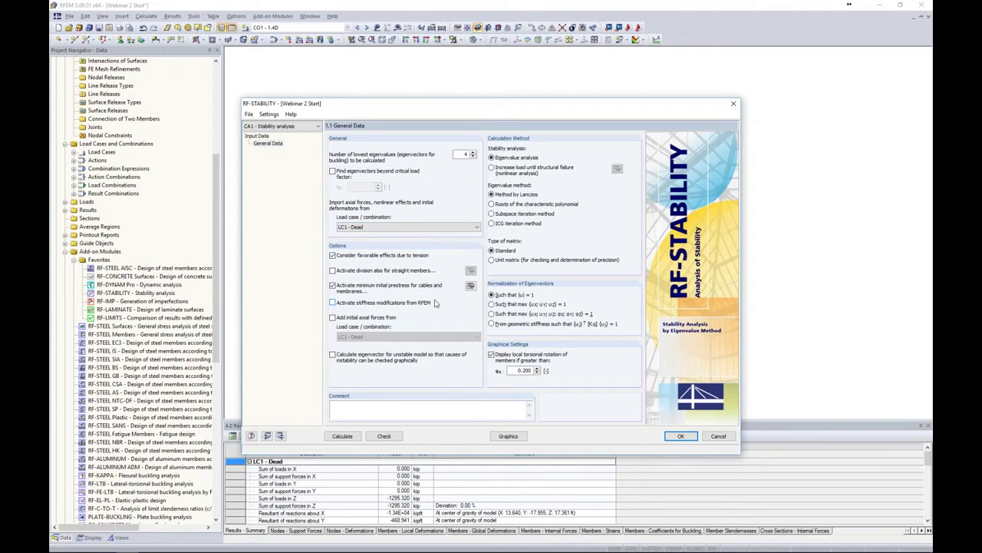
Calculate the stability analysis for the four lowest eigenvalues, with the eigenvector option for unstable models switched off
click(333, 355)
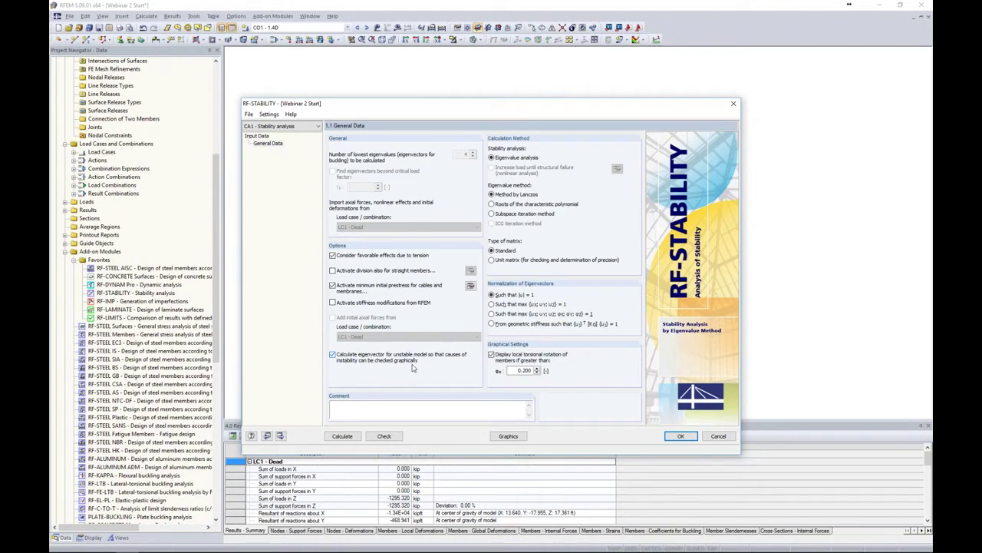
click(333, 355)
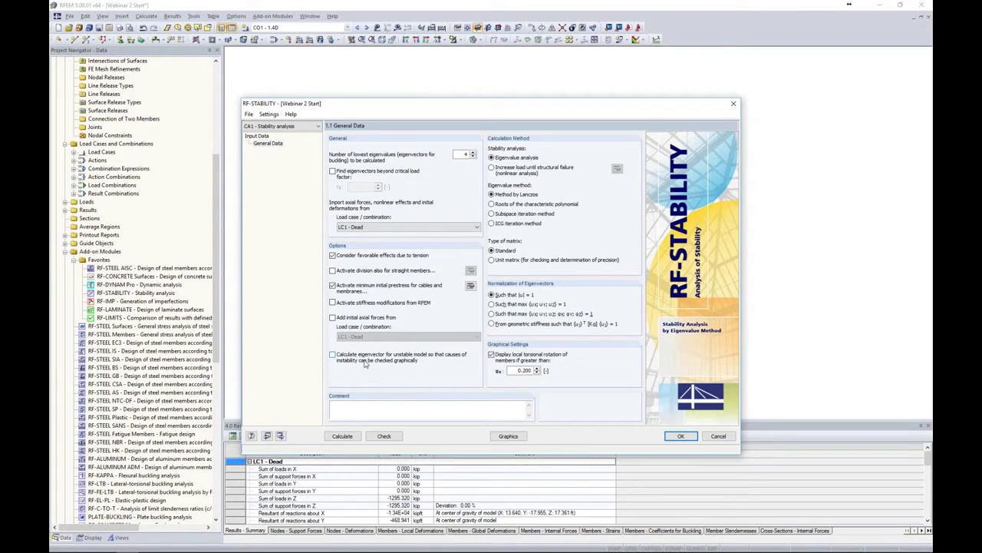
click(350, 436)
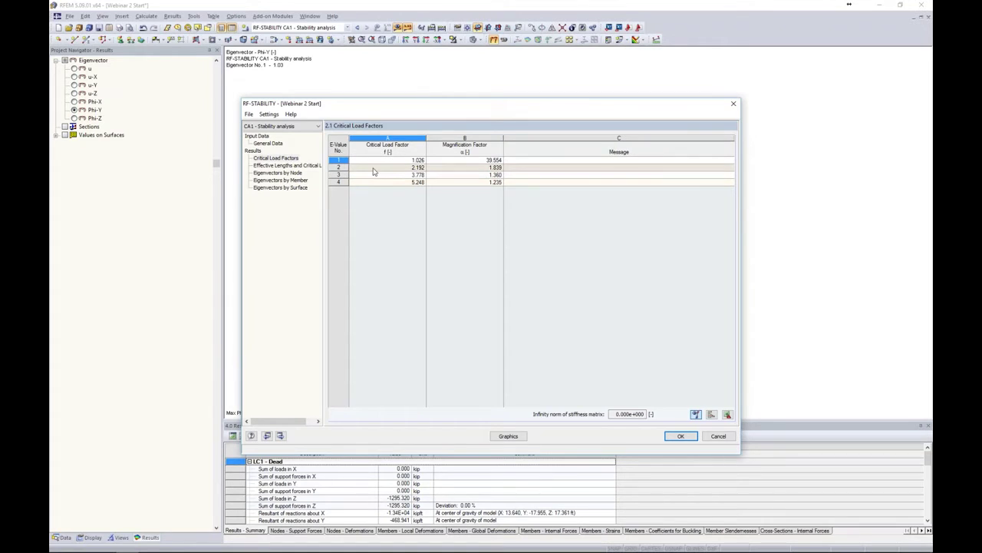
Review the first two critical load factors and view the buckling shape of eigenvector 1 on the model
click(376, 168)
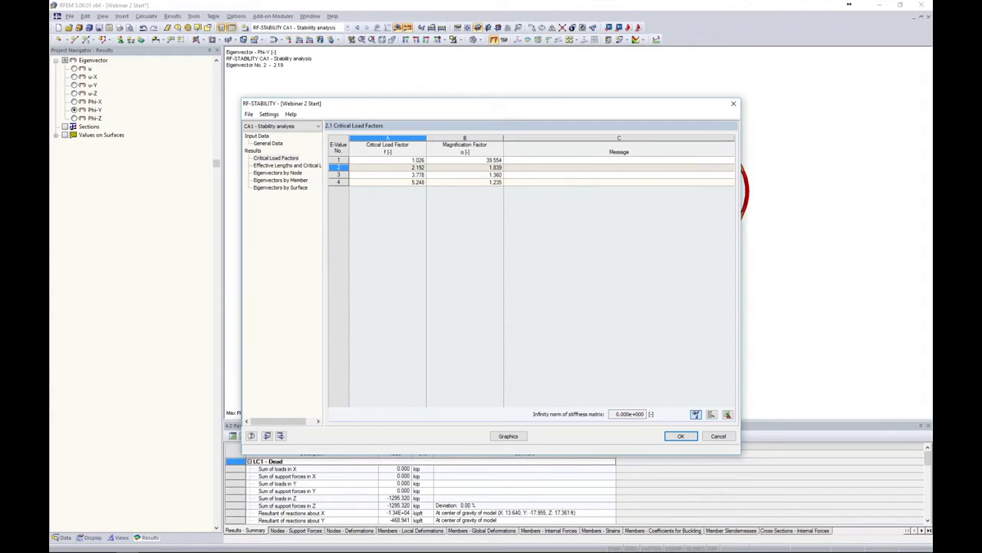
click(384, 161)
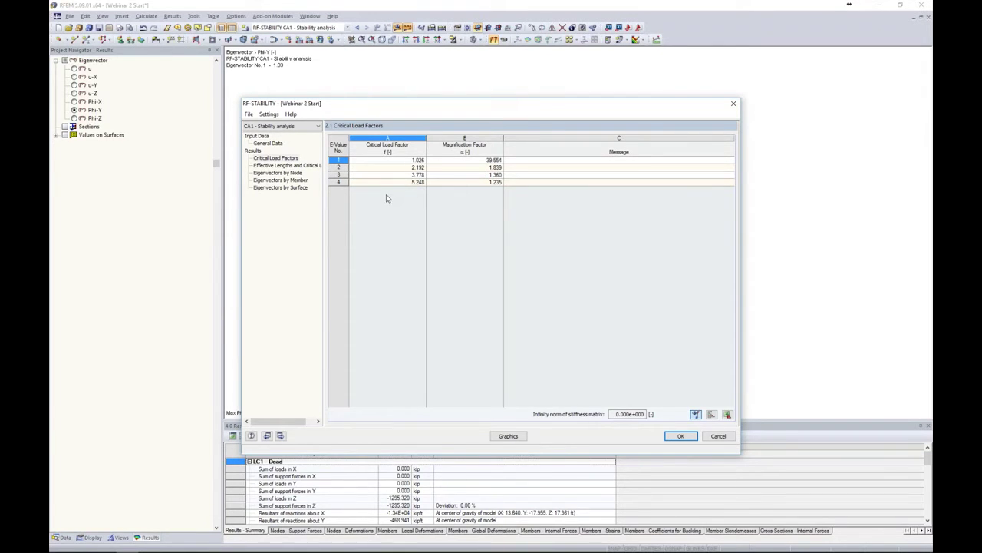
click(508, 436)
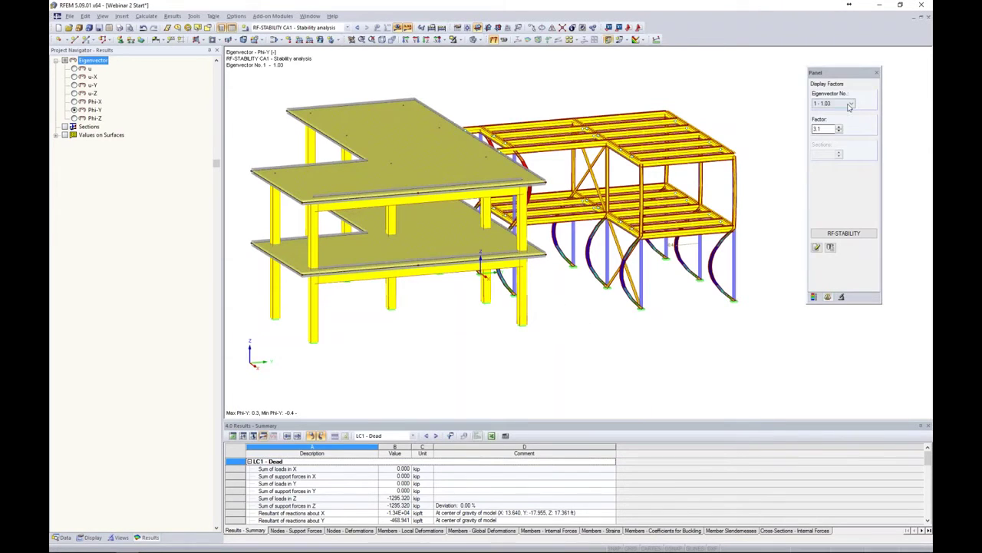
click(850, 105)
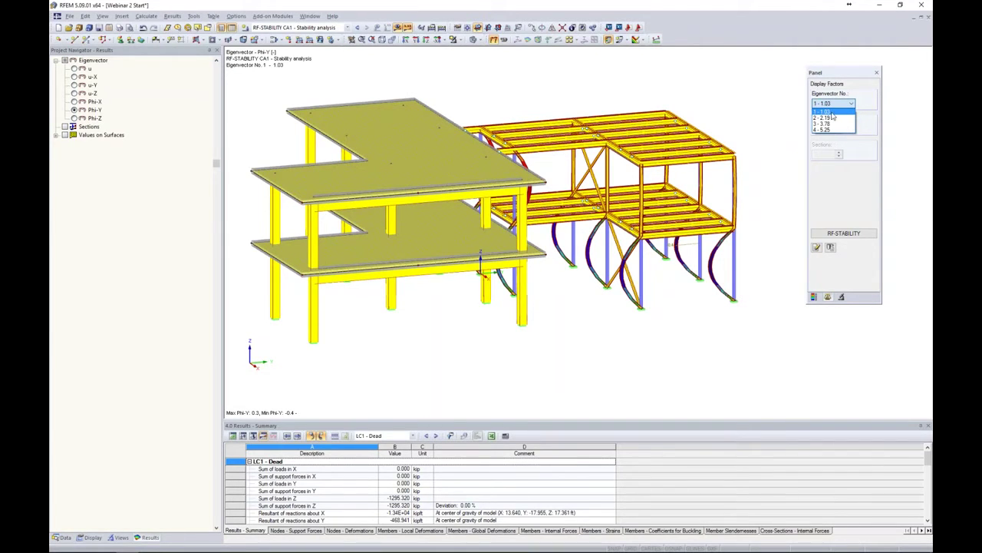
click(833, 114)
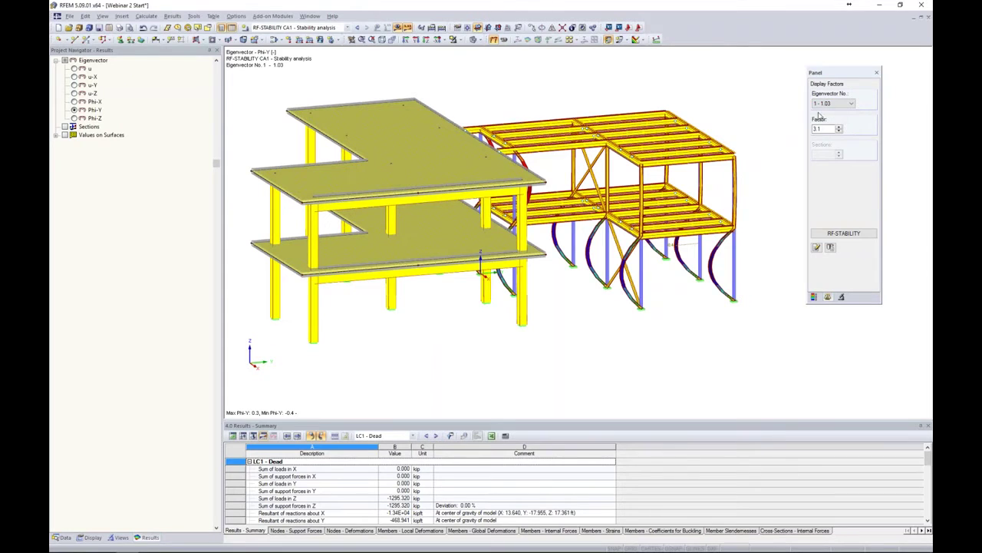
middle_drag(770, 197, 708, 192)
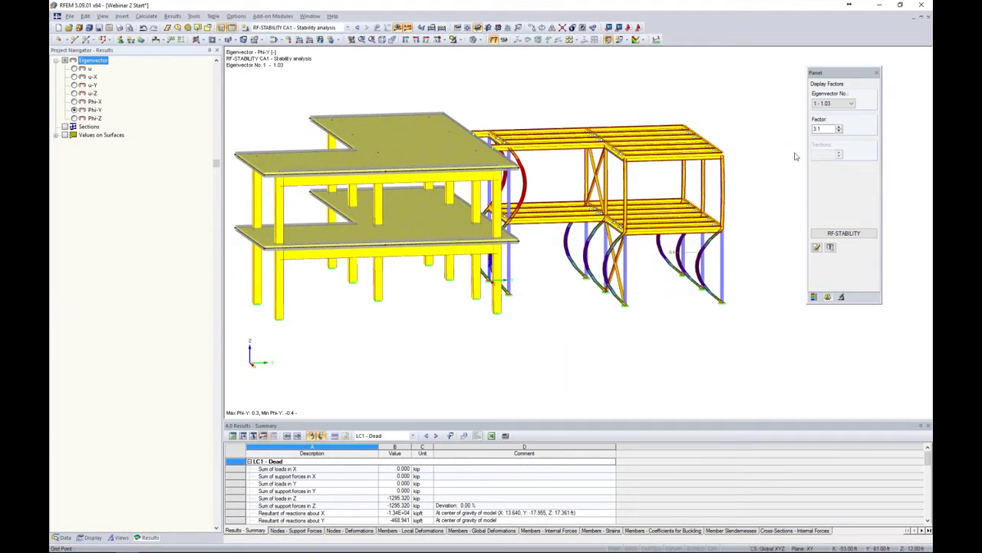
Compare the buckling shapes of eigenvectors 2 and 3 on the steel frame, and return to eigenvector 1
click(833, 104)
click(834, 118)
click(834, 105)
click(829, 124)
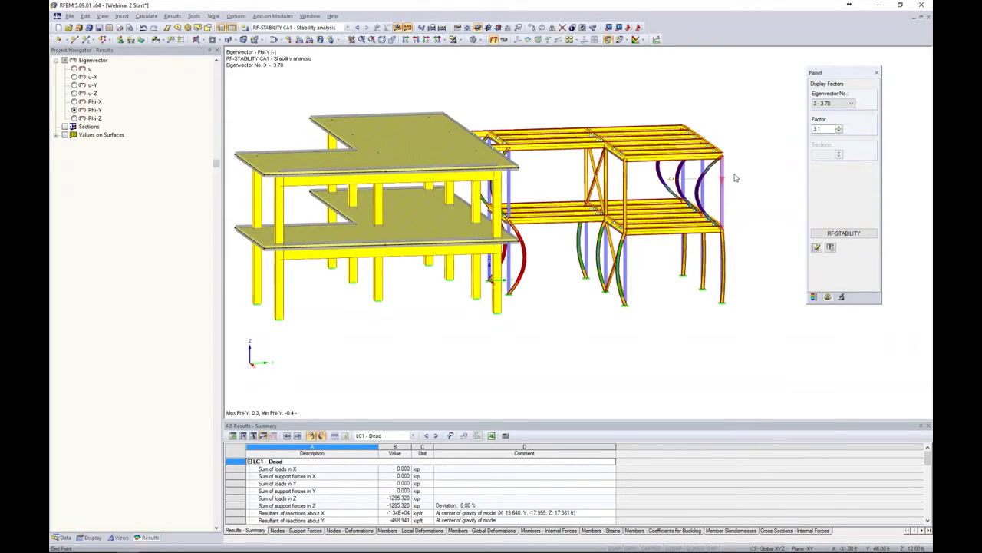
click(835, 104)
click(832, 112)
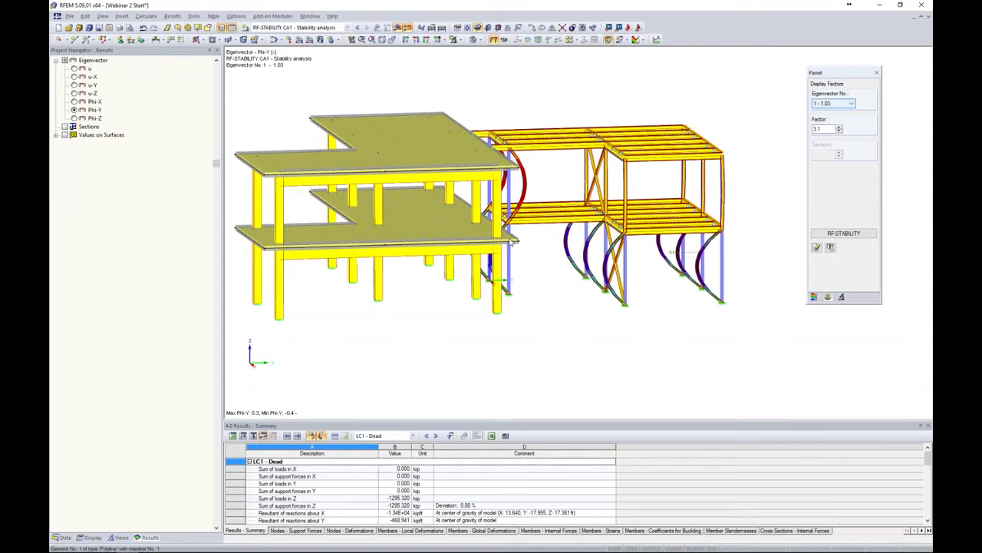
click(348, 28)
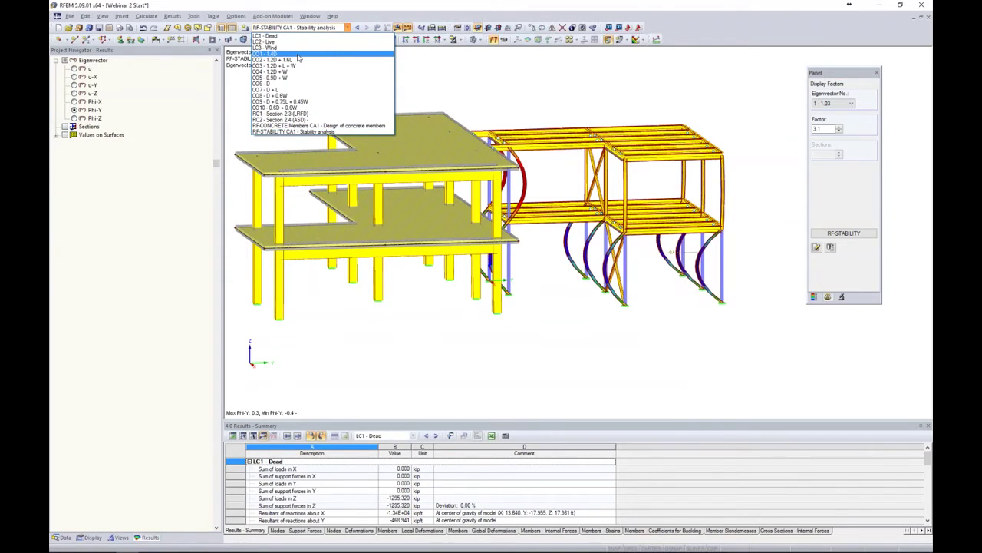
click(530, 86)
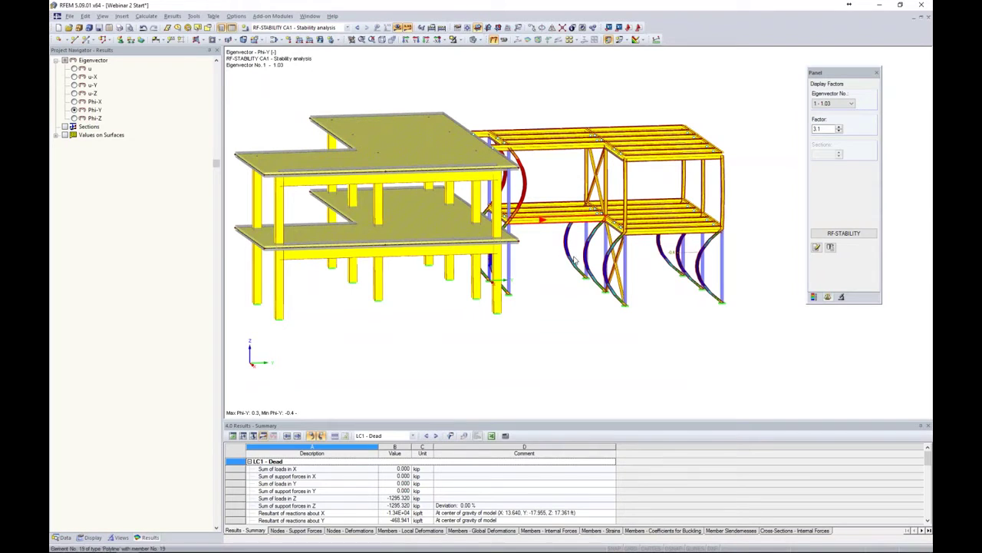
Expand the model's list of cross-sections and hide the stability results on the model
click(65, 537)
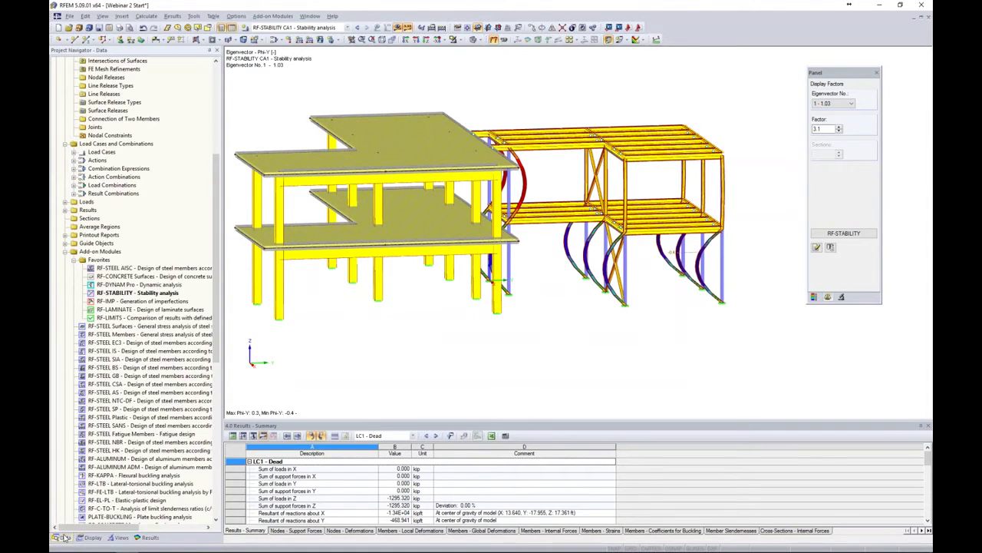
scroll(165, 266, up, 1)
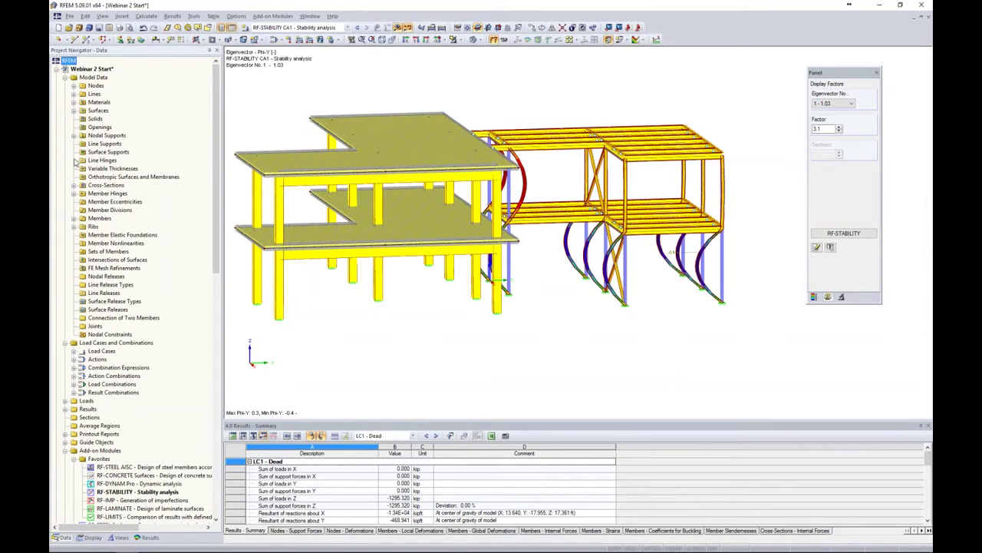
click(74, 185)
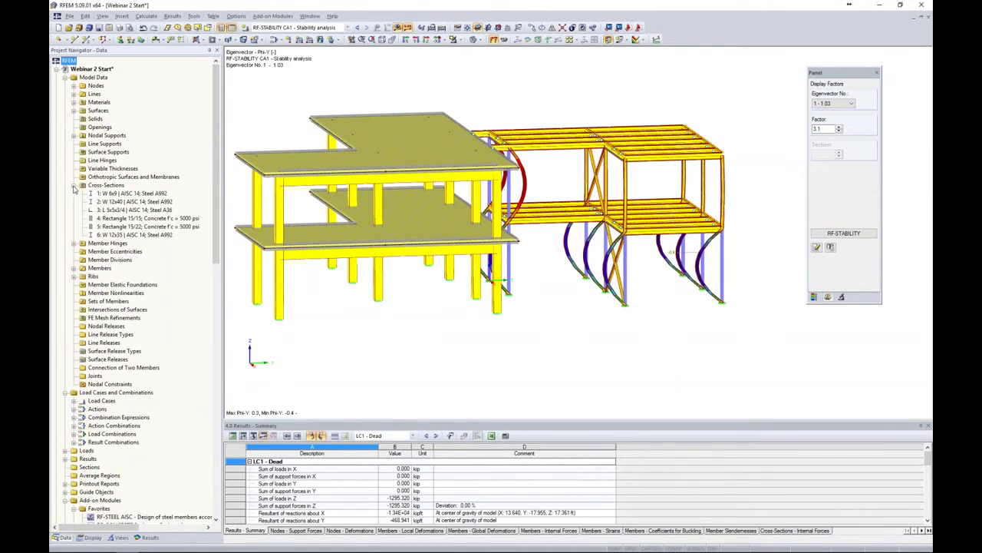
click(397, 28)
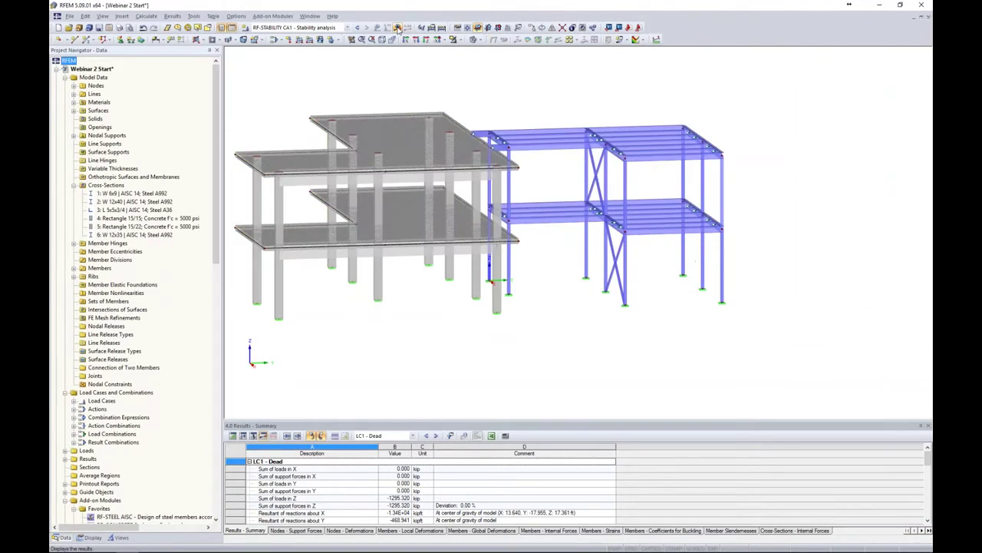
Replace the steel columns' W 6x9 cross-section with W 10x49 from the AISC 14 rolled I-sections, turning the favorites filter off
click(131, 194)
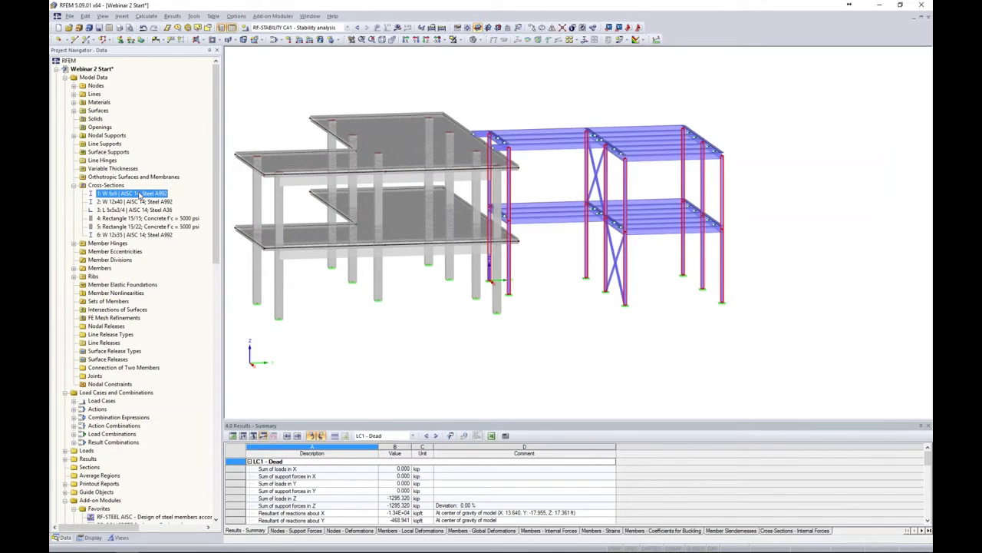
right_click(139, 197)
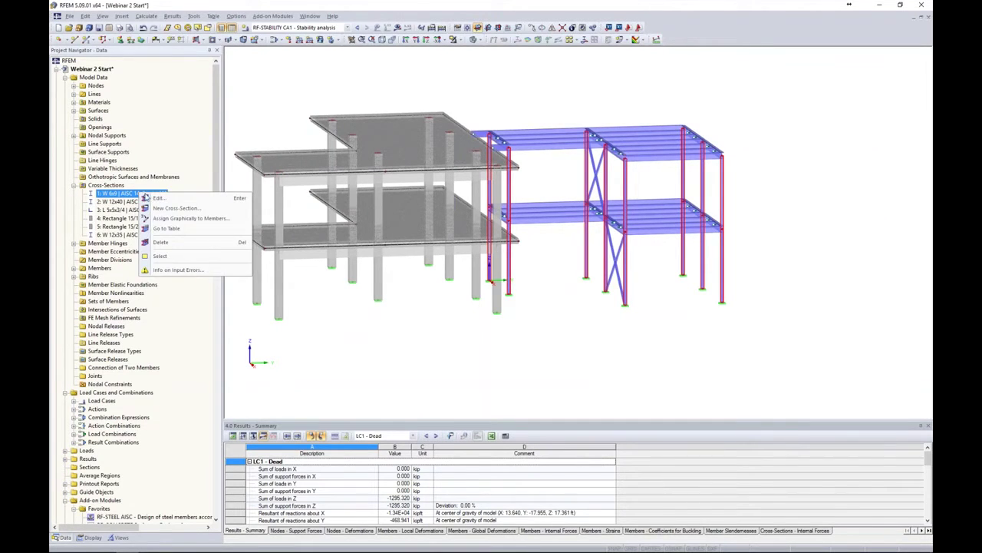
click(153, 198)
drag(603, 151, 503, 103)
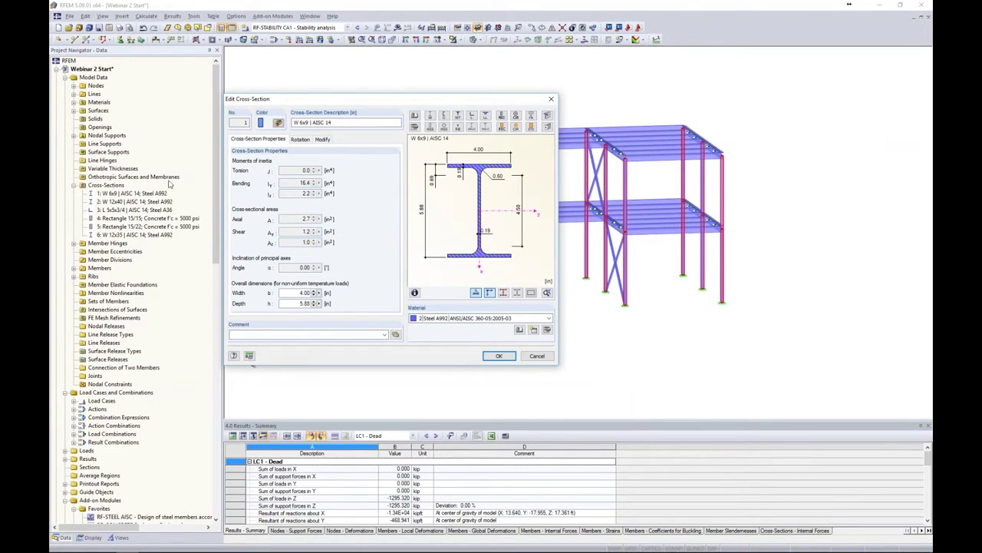
click(415, 126)
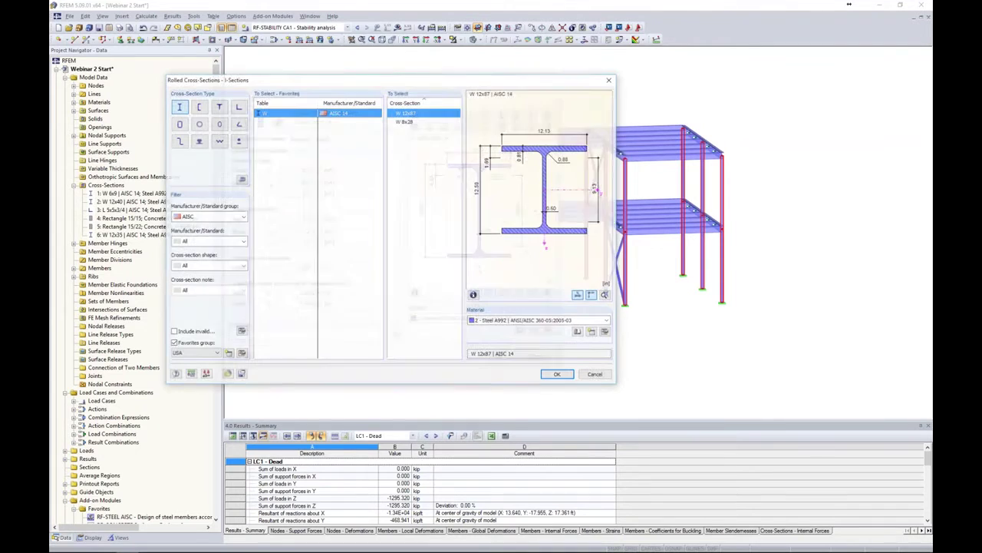
click(174, 344)
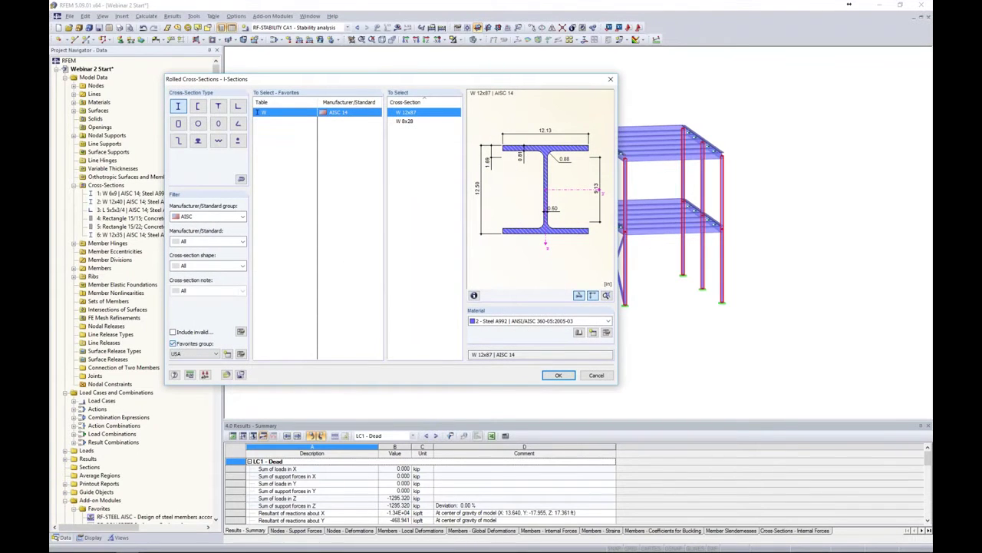
drag(458, 290, 457, 315)
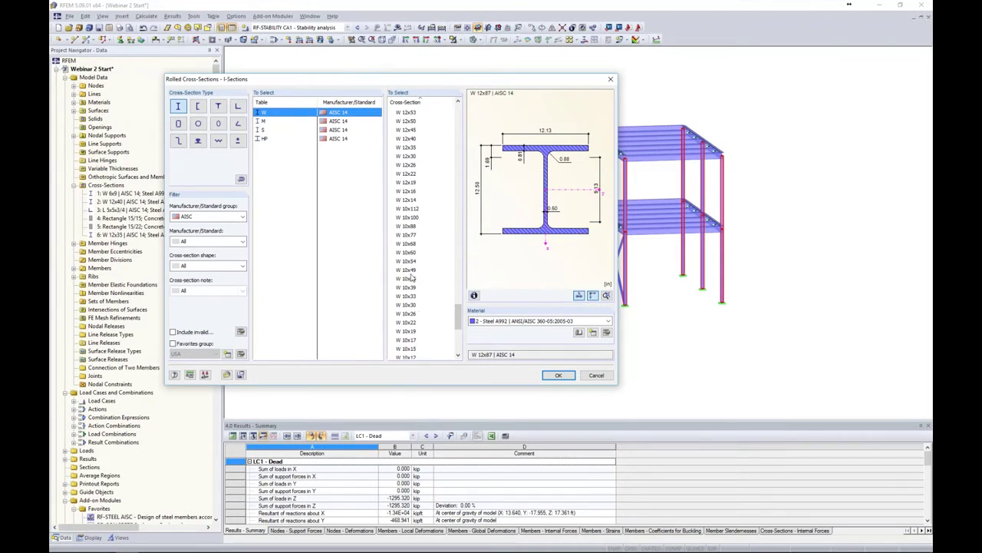
click(411, 272)
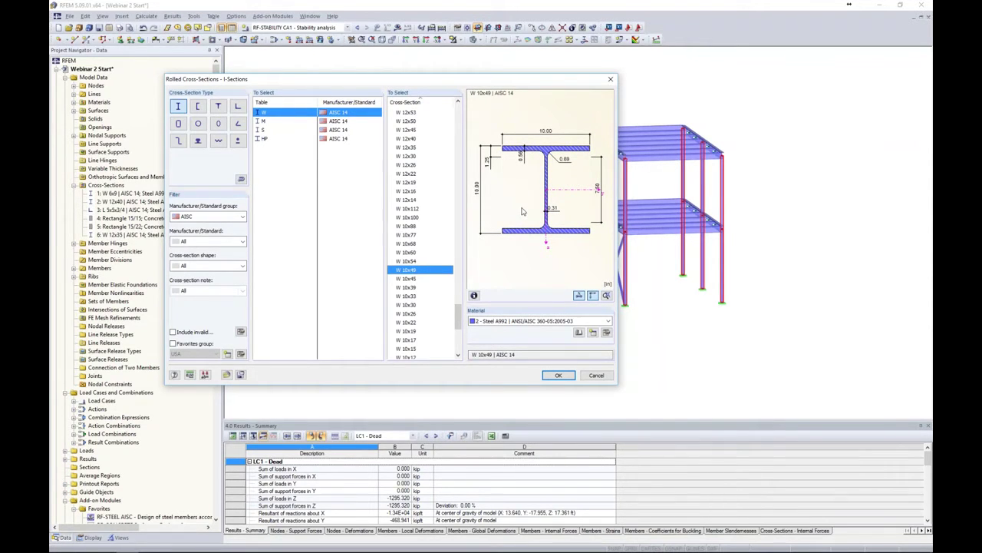
click(558, 375)
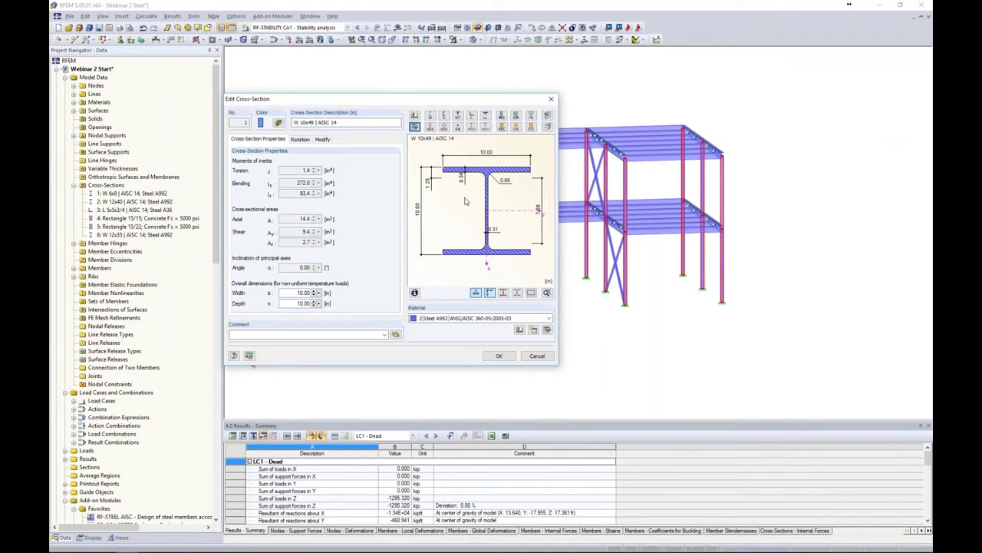
click(499, 355)
click(374, 251)
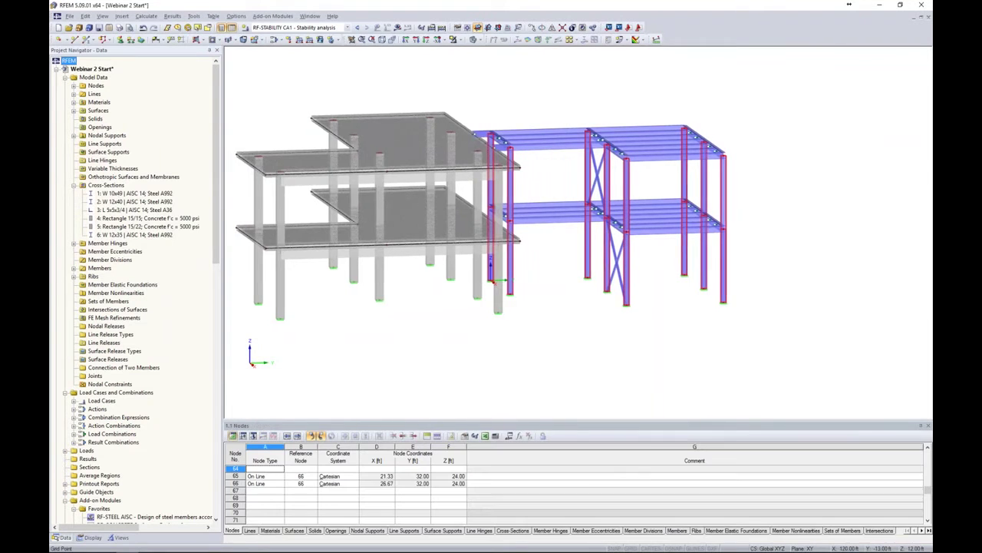
Calculate load combination CO1 - 1.4D and view its global deformations with the deformation display factor set to 45
click(348, 28)
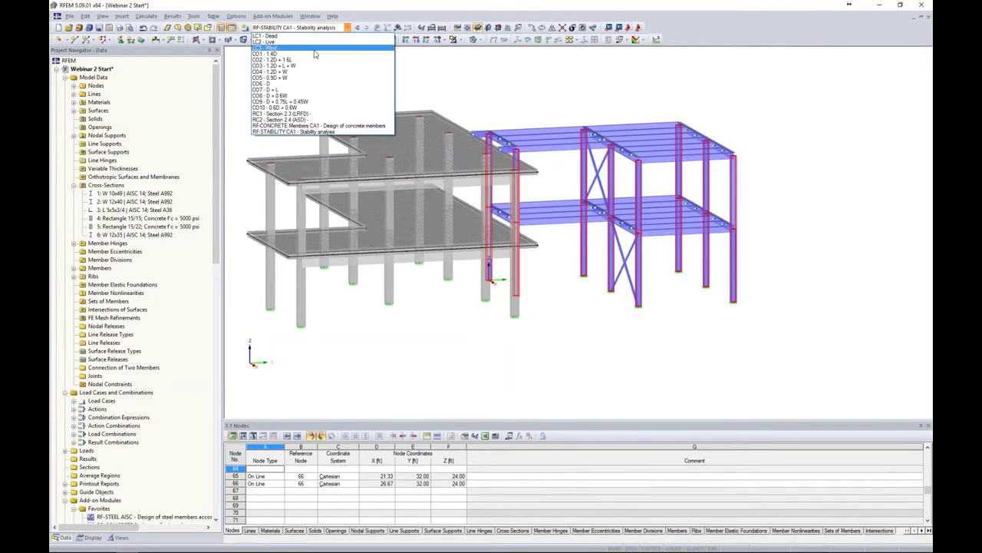
click(313, 54)
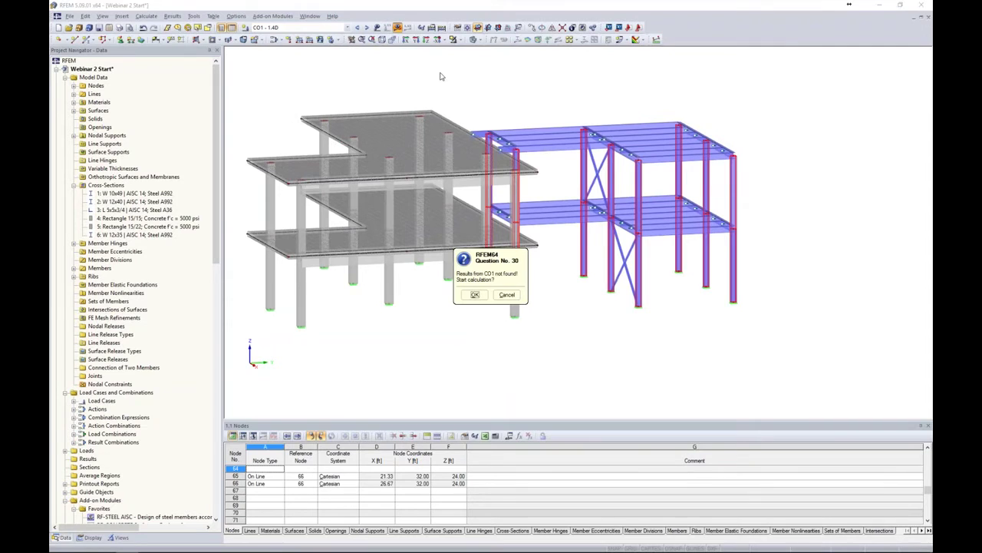
click(475, 294)
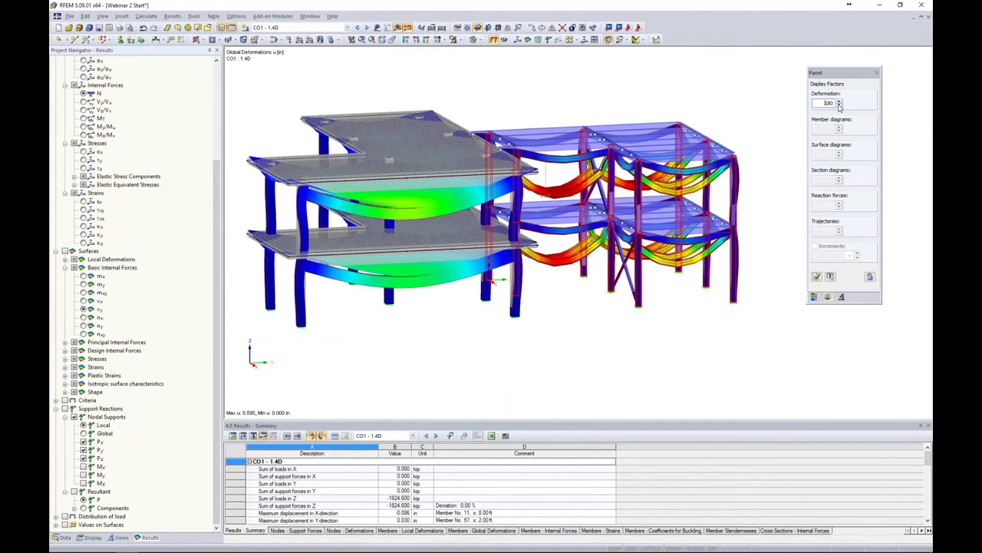
click(839, 105)
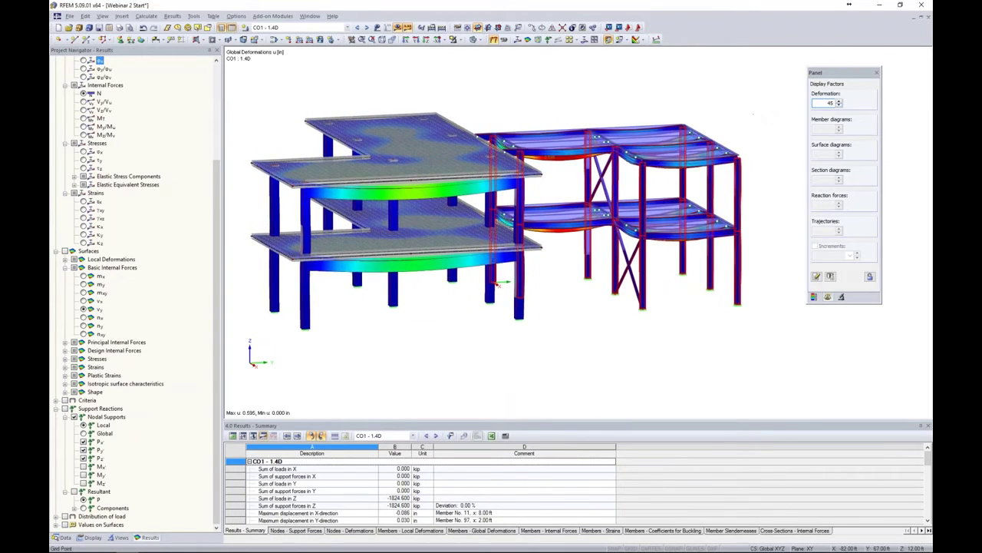
ctrl+middle_drag(753, 114, 755, 125)
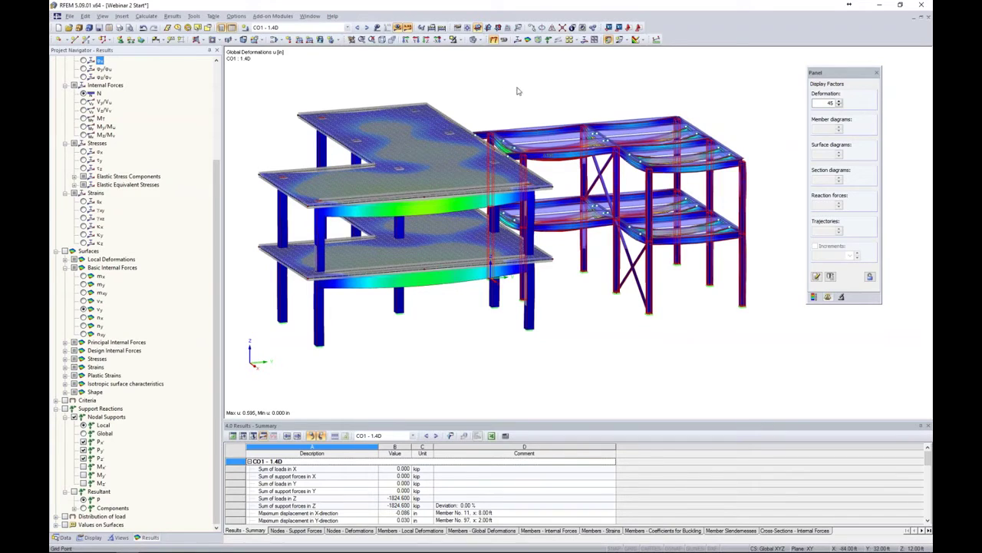
Hide the results, select the concrete structure's top slab with its edge beam, and isolate the selection in visibility mode
click(398, 32)
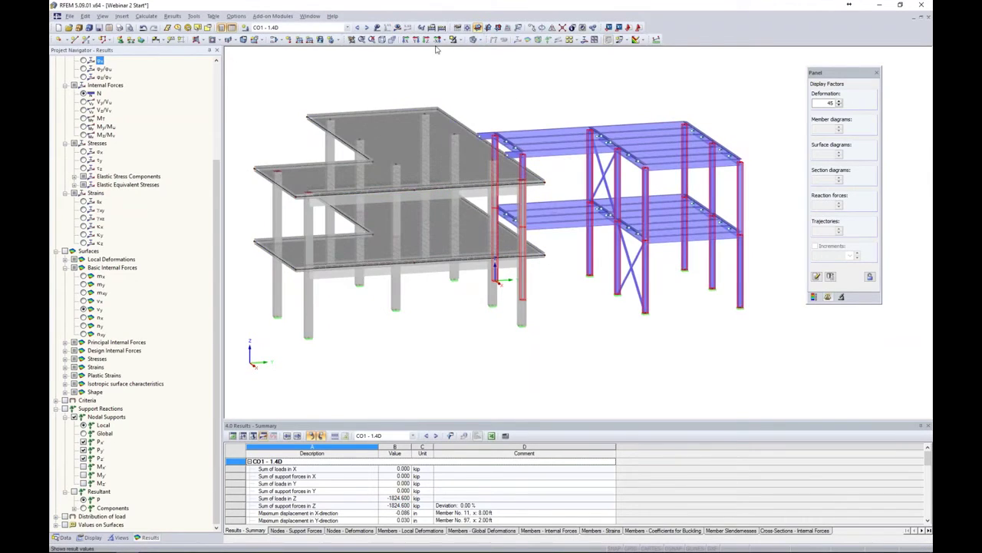
ctrl+middle_drag(515, 119, 448, 72)
middle_drag(445, 108, 508, 112)
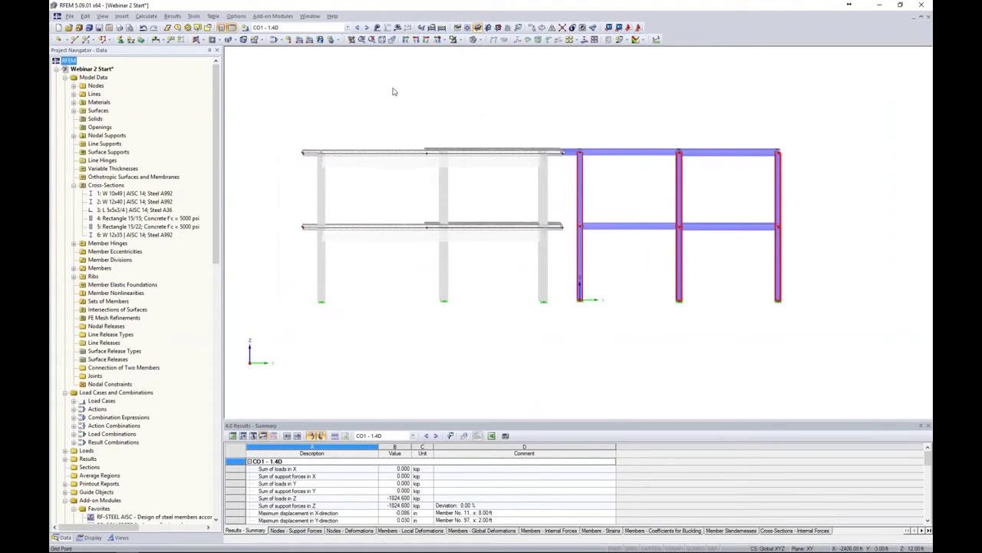
drag(285, 118, 567, 189)
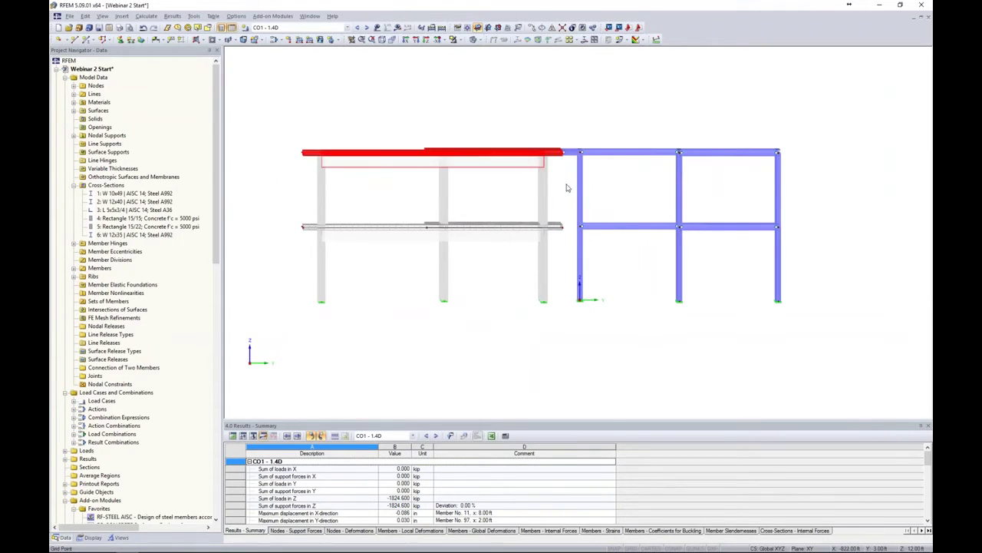
click(478, 27)
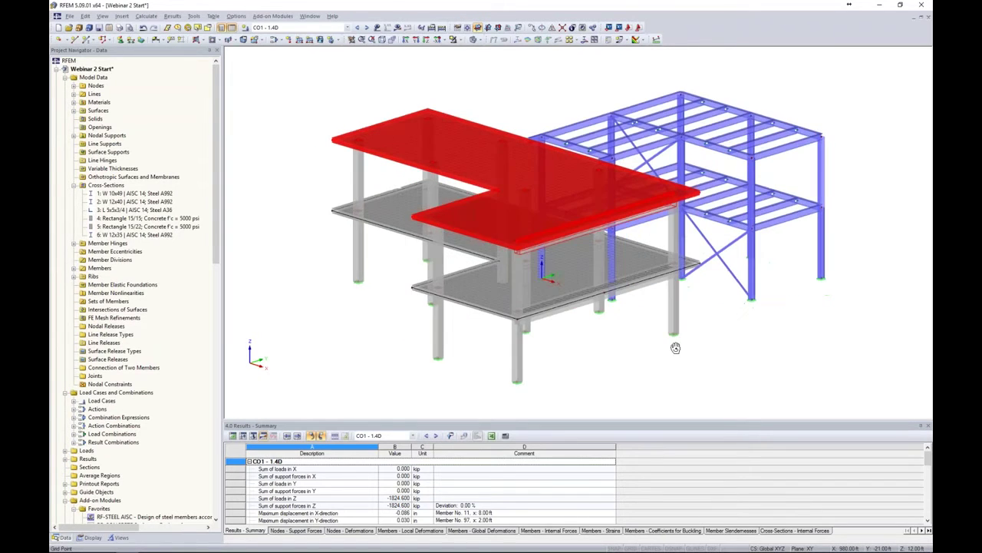
click(461, 42)
click(468, 51)
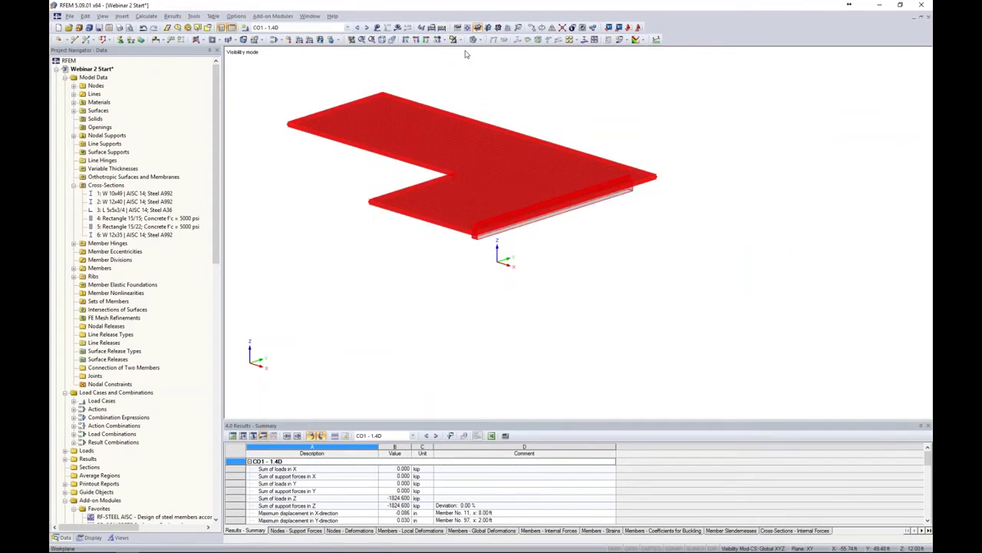
click(590, 126)
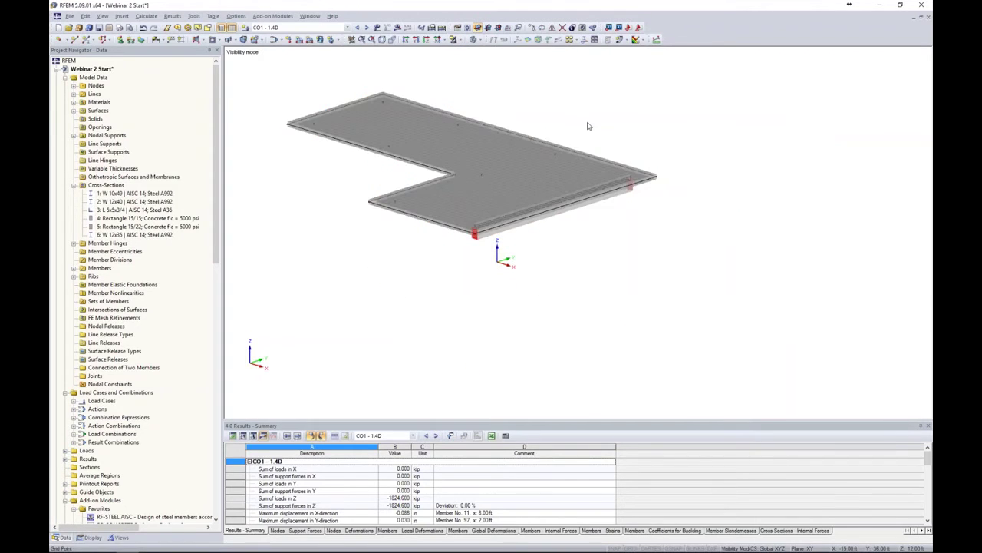
Show the hidden parts of the model in the background for reference, and turn that background display off again
right_click(721, 148)
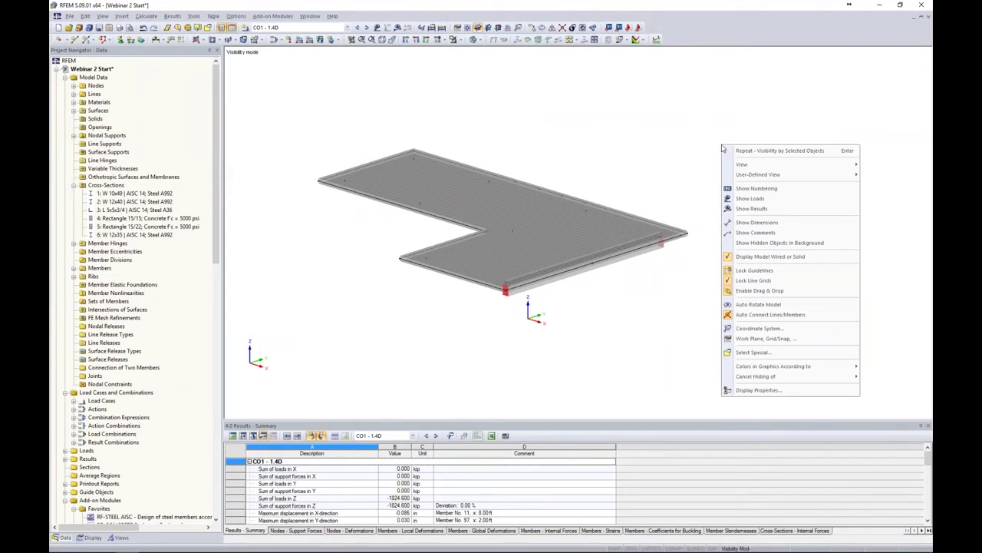
click(767, 242)
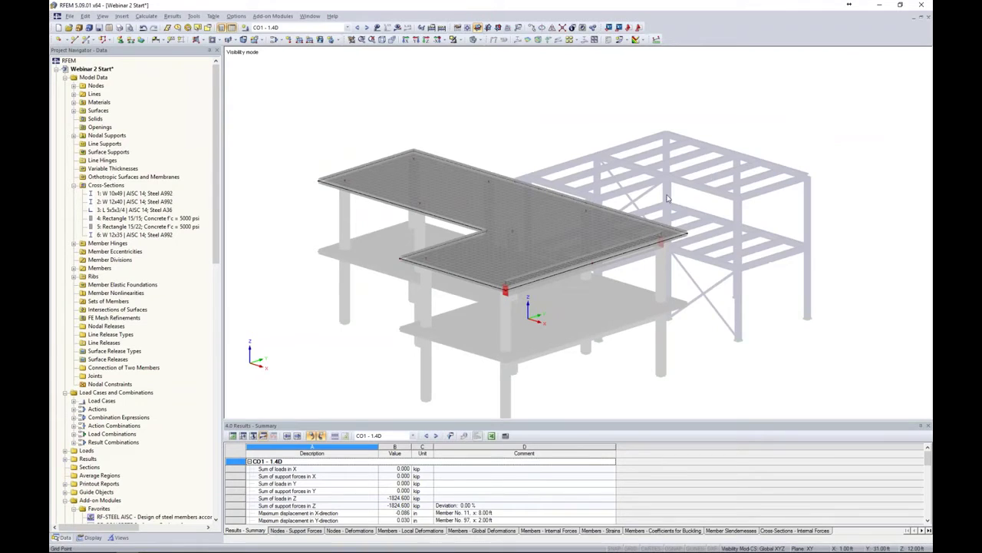
right_click(663, 121)
click(685, 220)
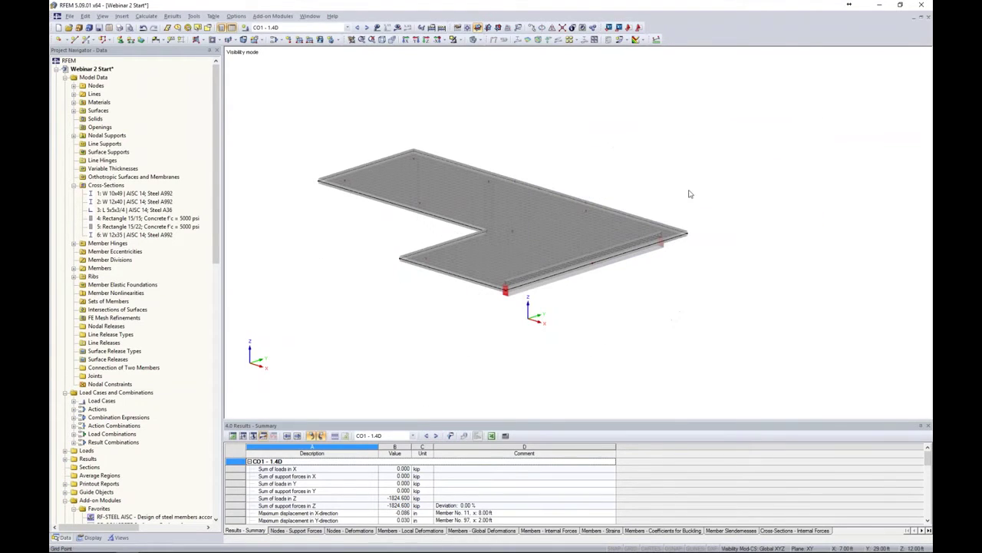
Save the isolated slab display as a user-defined view named Top Slab
middle_drag(640, 176, 646, 160)
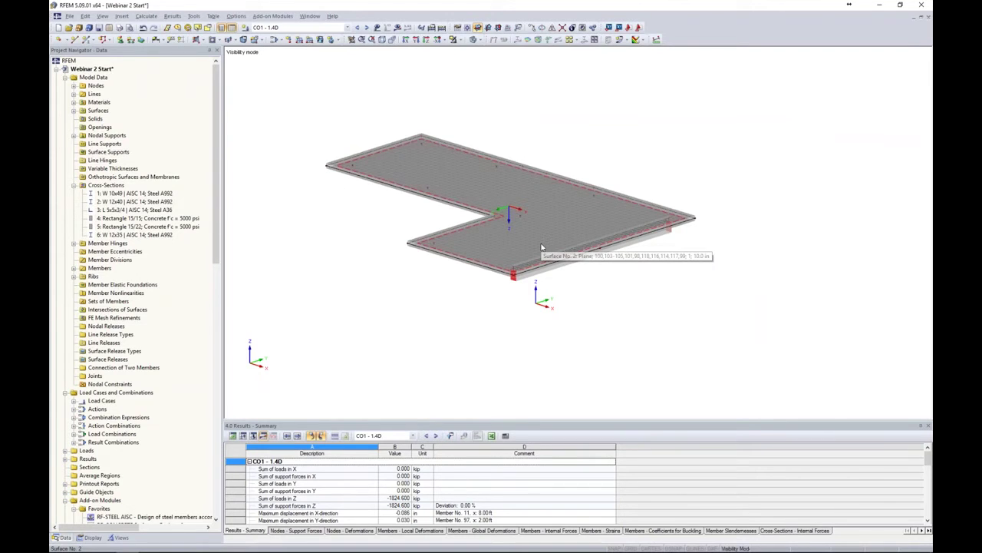
click(120, 537)
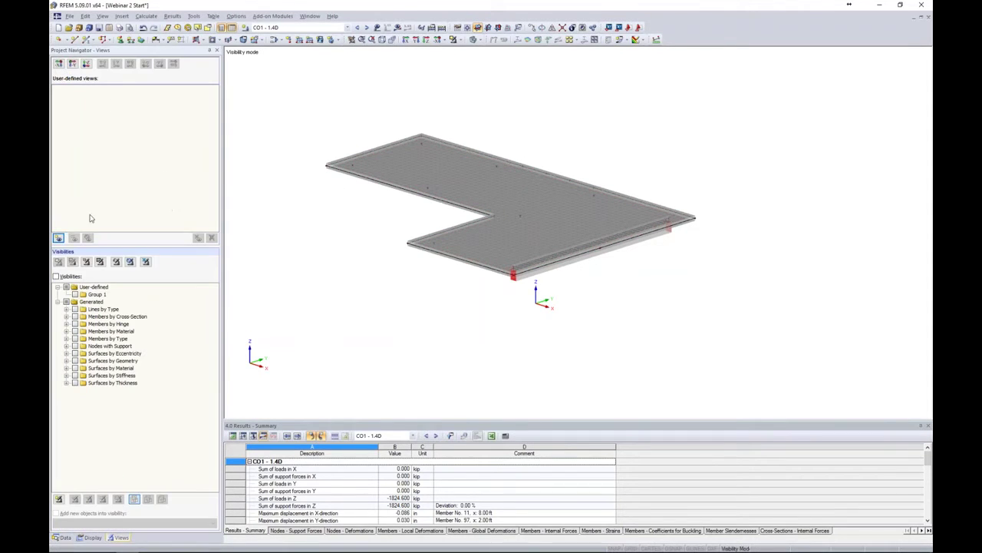
click(58, 238)
text(Top Slab)
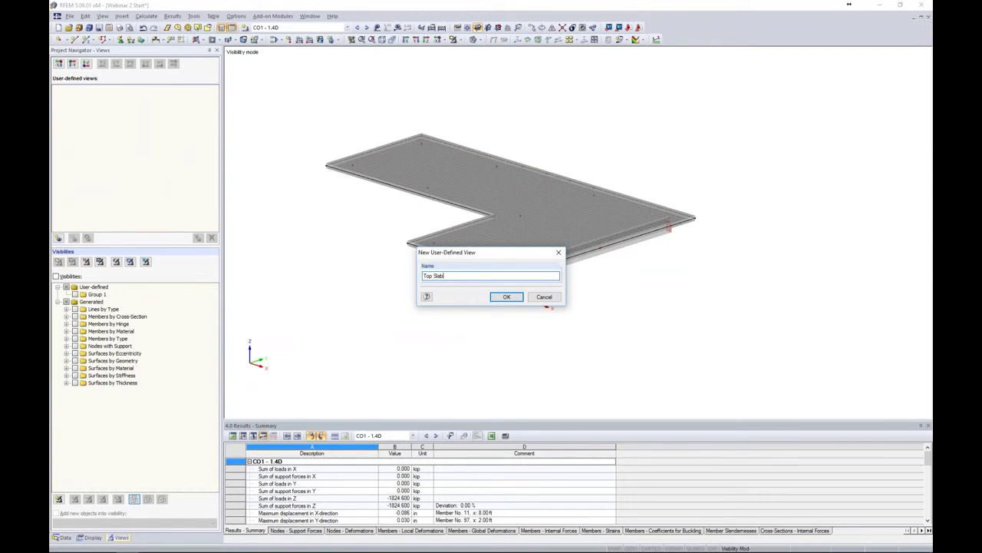
click(505, 296)
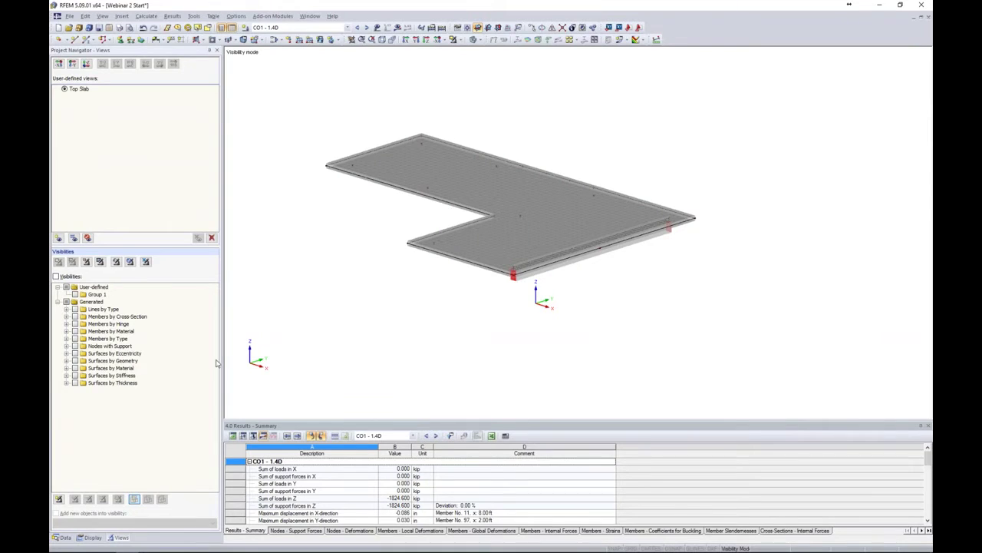
Show the hidden objects in the background around the top slab and switch the model to wireframe display
right_click(662, 128)
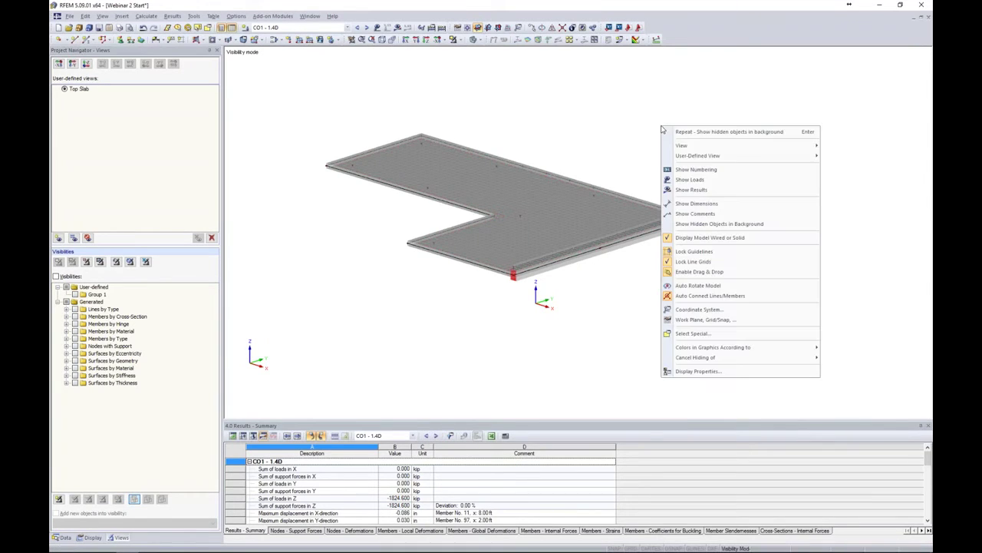
click(696, 223)
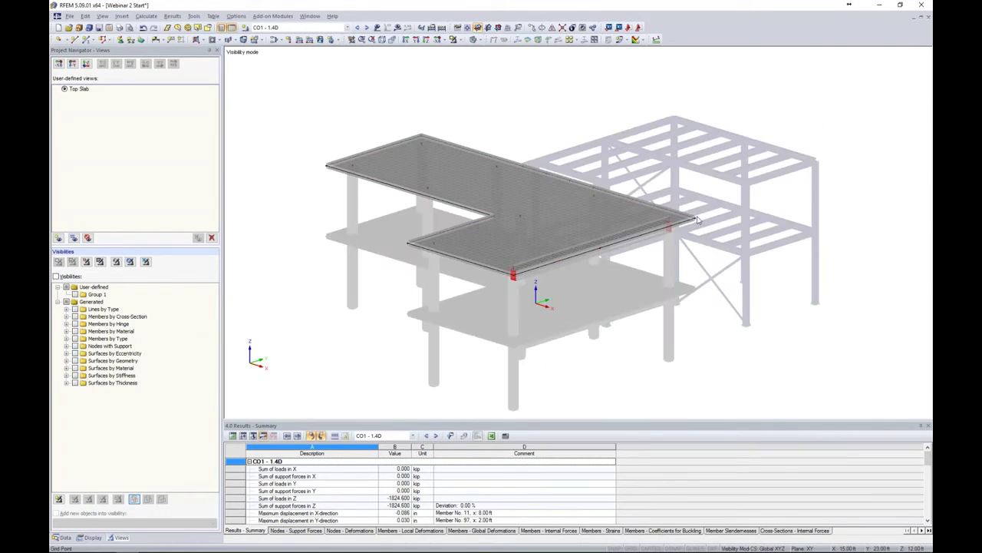
click(478, 40)
click(485, 51)
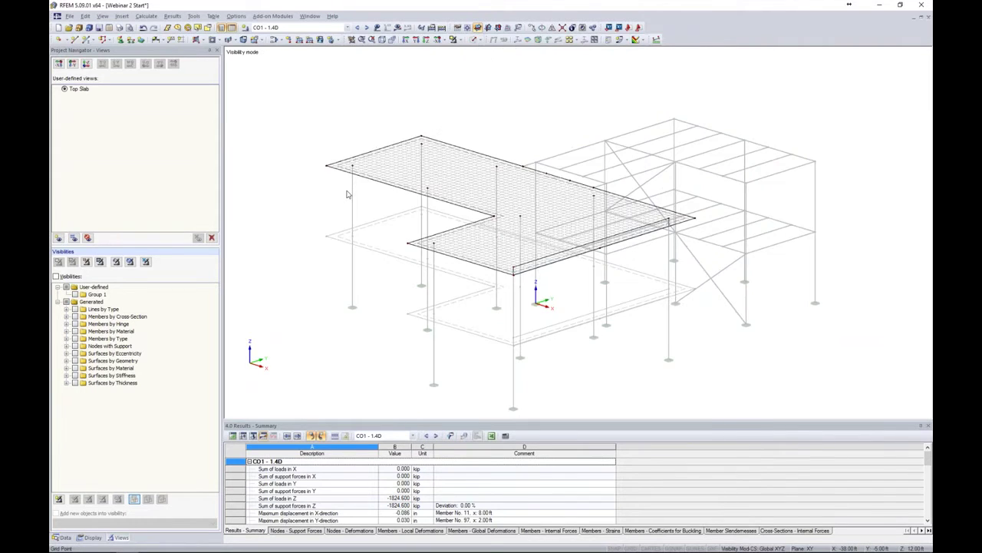
Examine the node where the outer corner column's line meets the top slab
scroll(352, 194, up, 5)
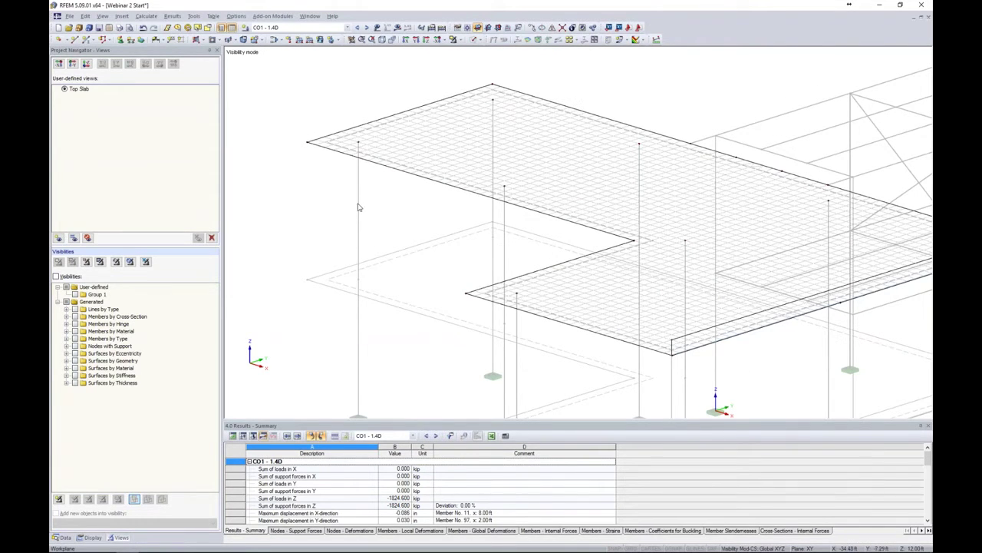
click(402, 167)
key(Escape)
scroll(369, 151, up, 2)
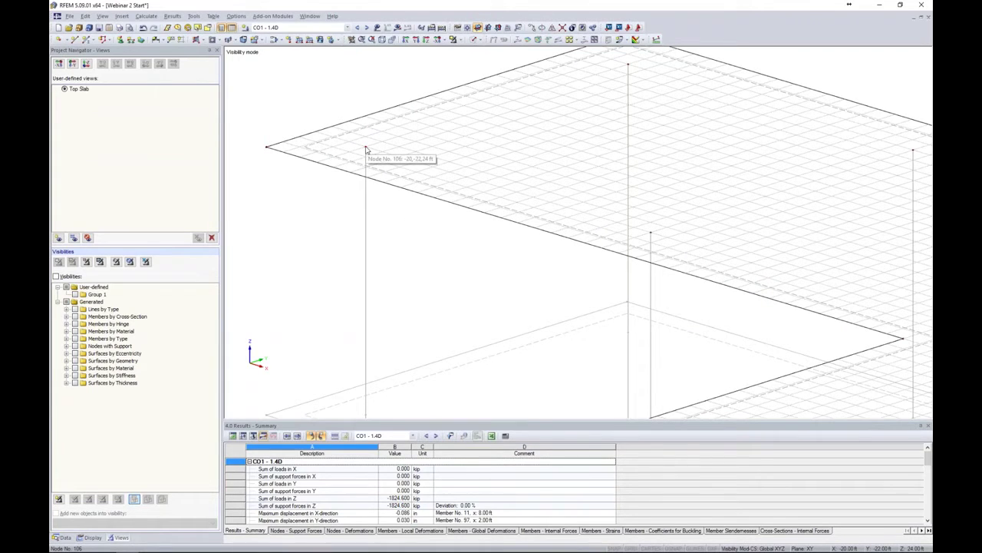
click(366, 148)
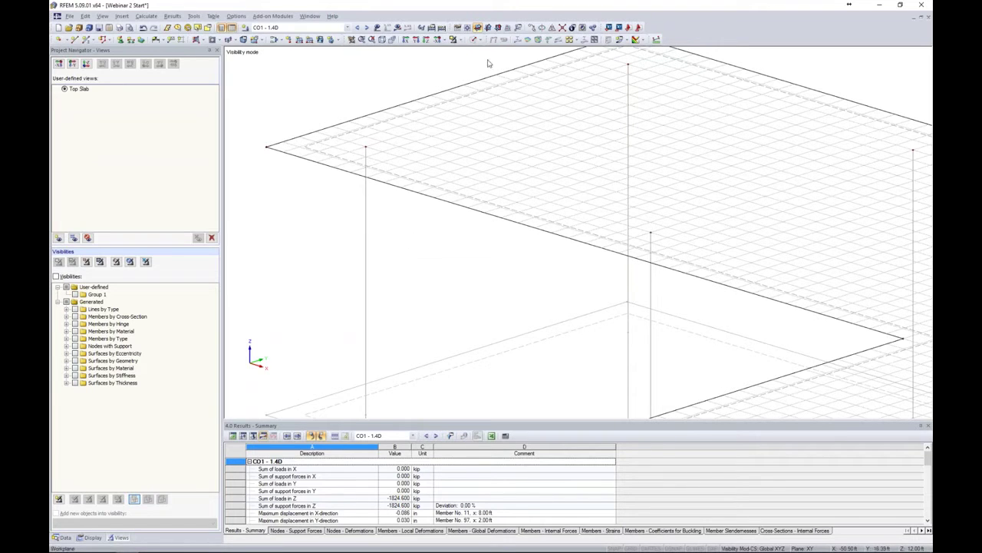
Return the model to the transparent solid display to show the full slab with its supporting columns
click(475, 39)
click(506, 71)
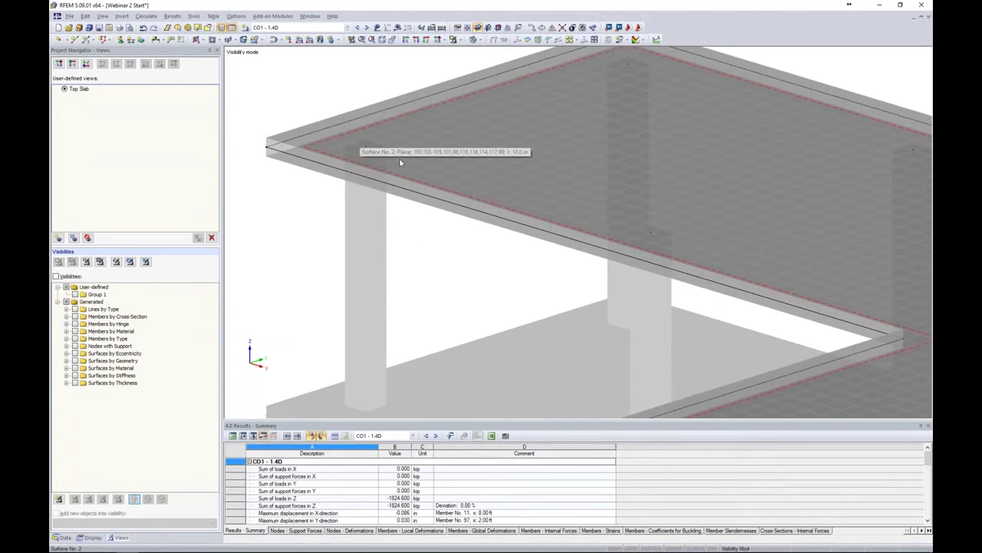
scroll(425, 270, down, 2)
scroll(426, 270, down, 3)
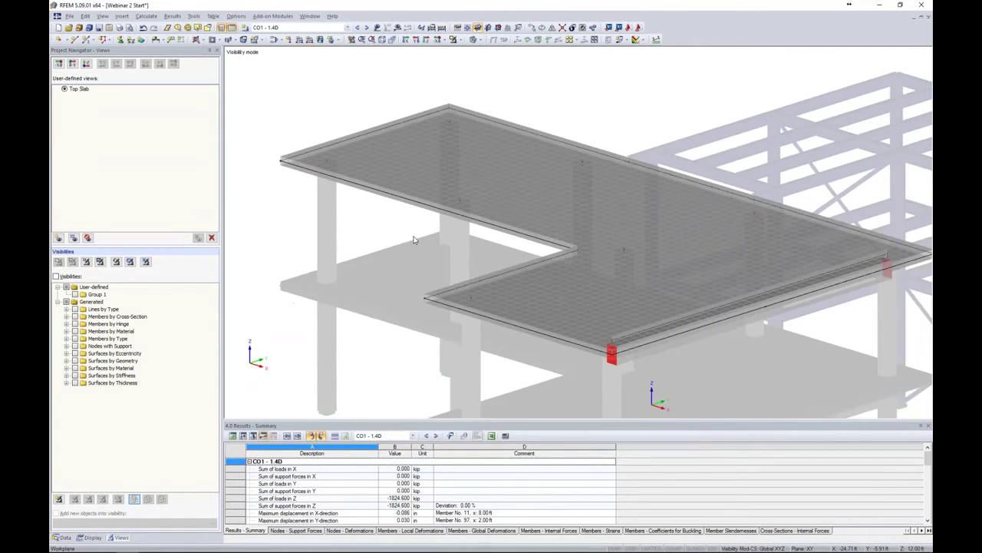
Switch to the Webinar 2 Start - Concrete Results model and bring up its RF-CONCRETE Surfaces result options
ctrl+middle_drag(379, 239, 384, 53)
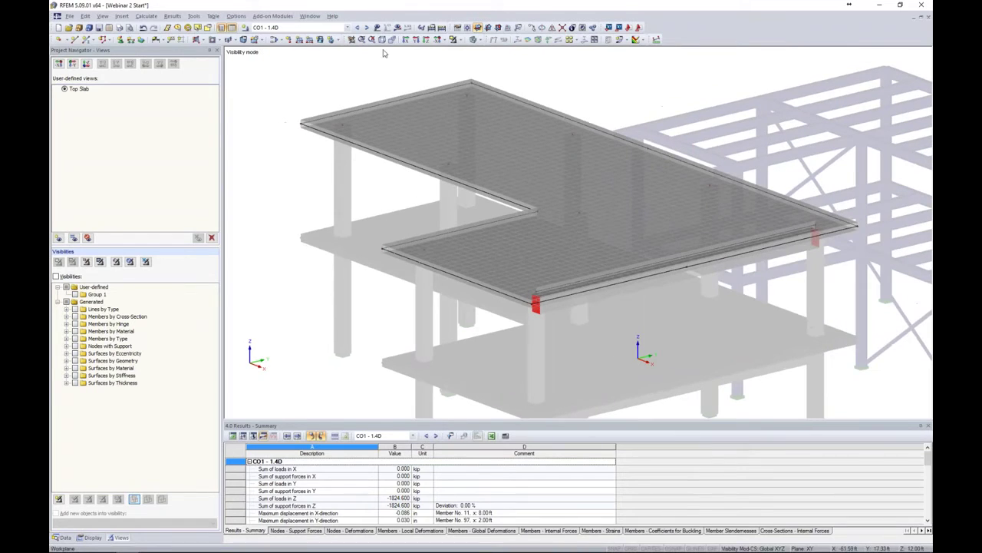
click(310, 15)
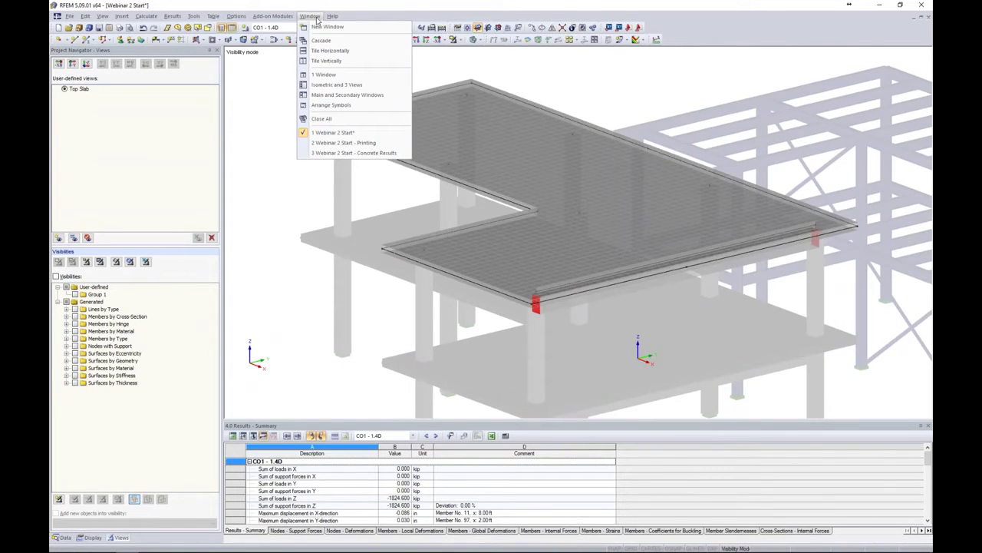
click(342, 153)
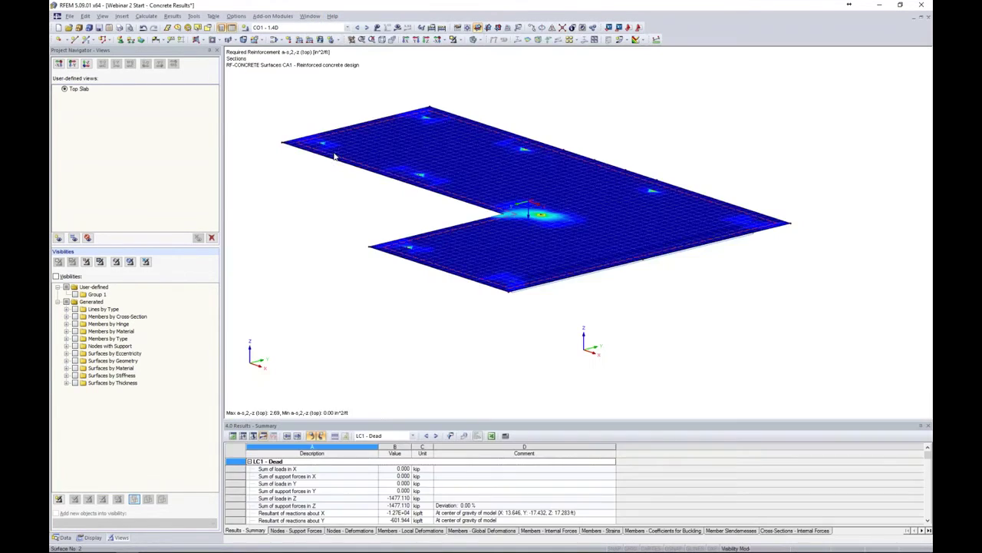
ctrl+middle_drag(384, 215, 412, 227)
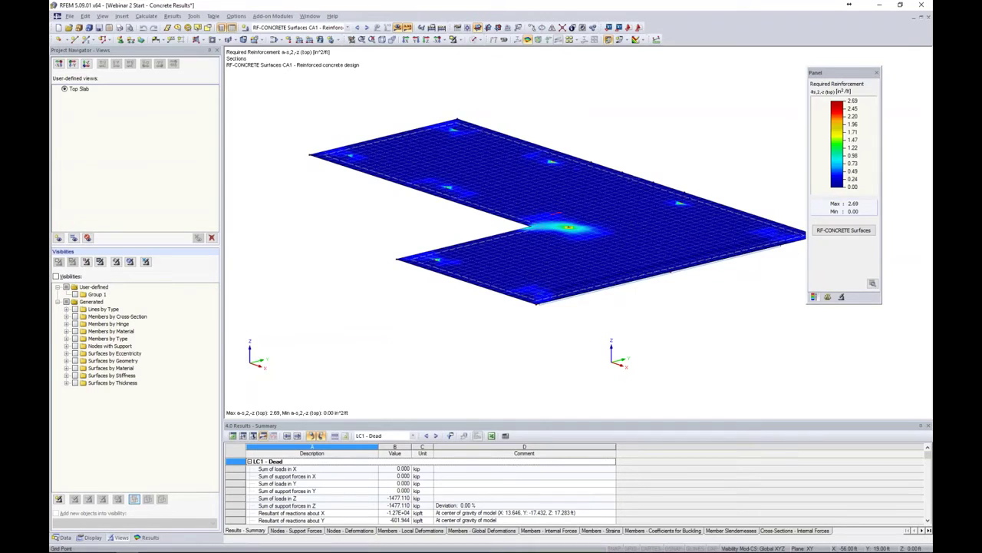
click(147, 537)
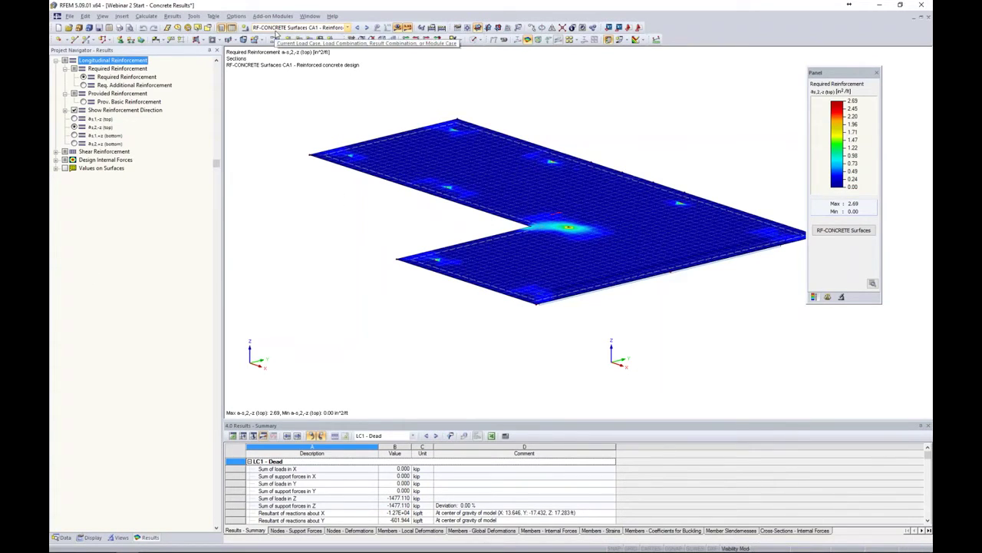
Display the required top reinforcement a-s,1,-z on the slab and examine the concentration near the re-entrant corner
click(74, 119)
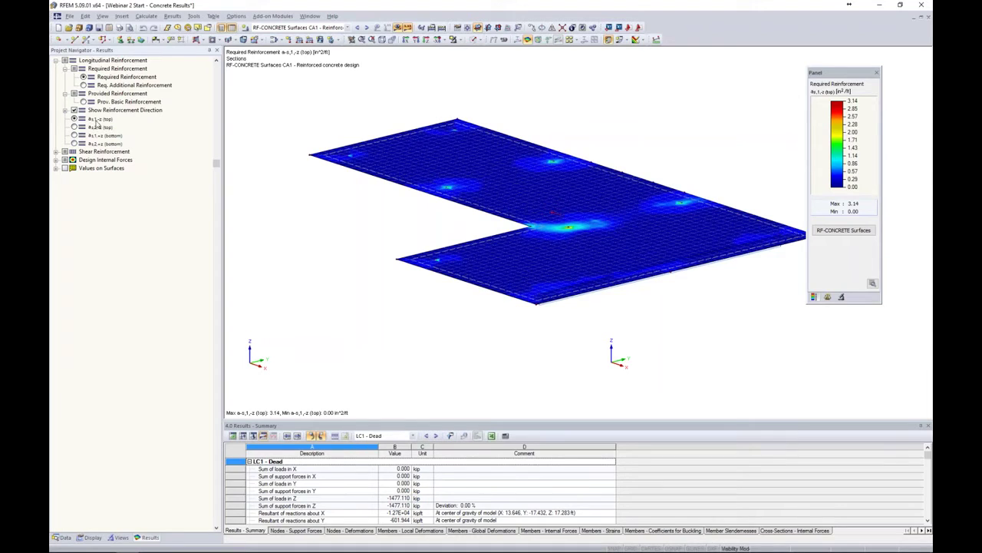
middle_drag(385, 242, 368, 250)
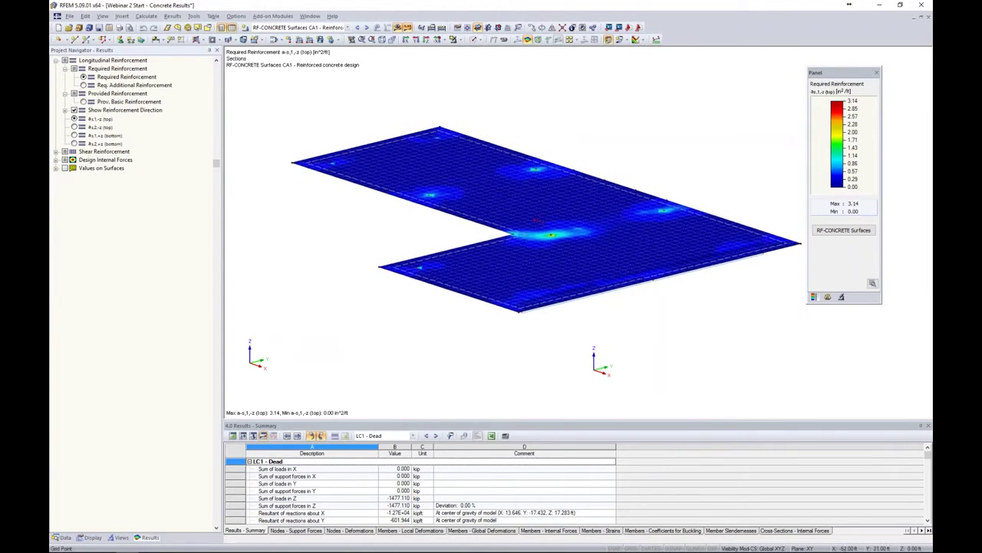
scroll(520, 227, up, 5)
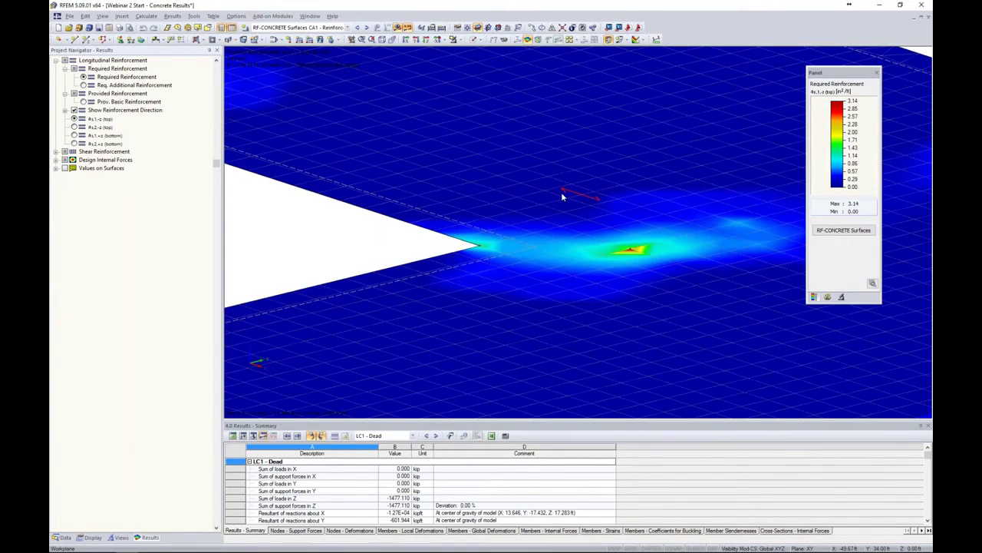
scroll(561, 192, down, 5)
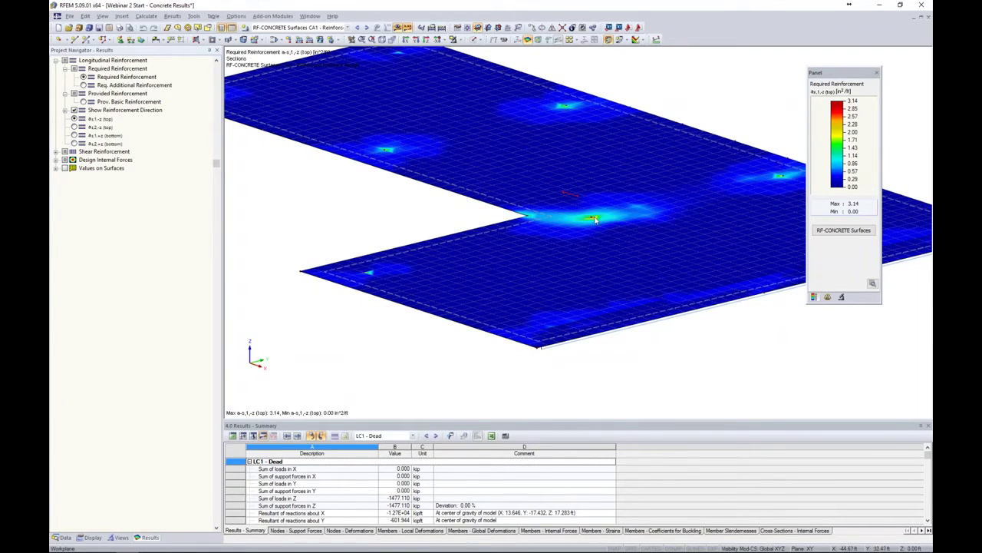
Review the slab's required top reinforcement a-s,2,-z and the bottom reinforcement a-s,1,+z and a-s,2,+z
click(74, 126)
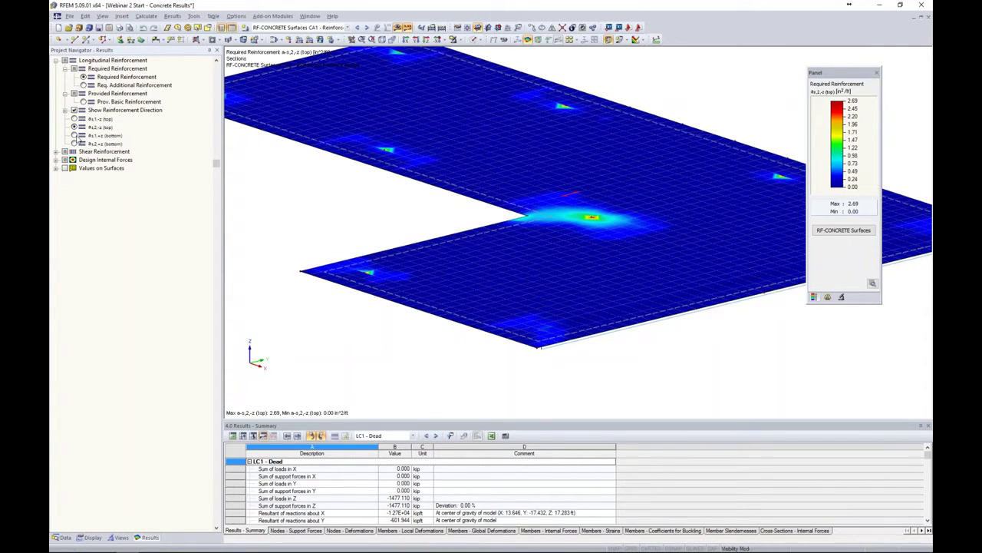
click(73, 135)
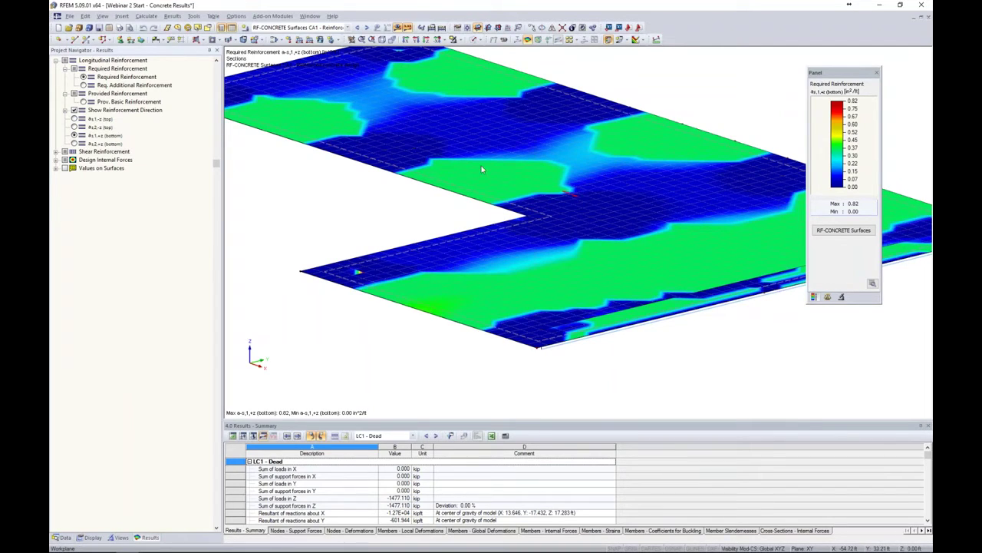
click(75, 144)
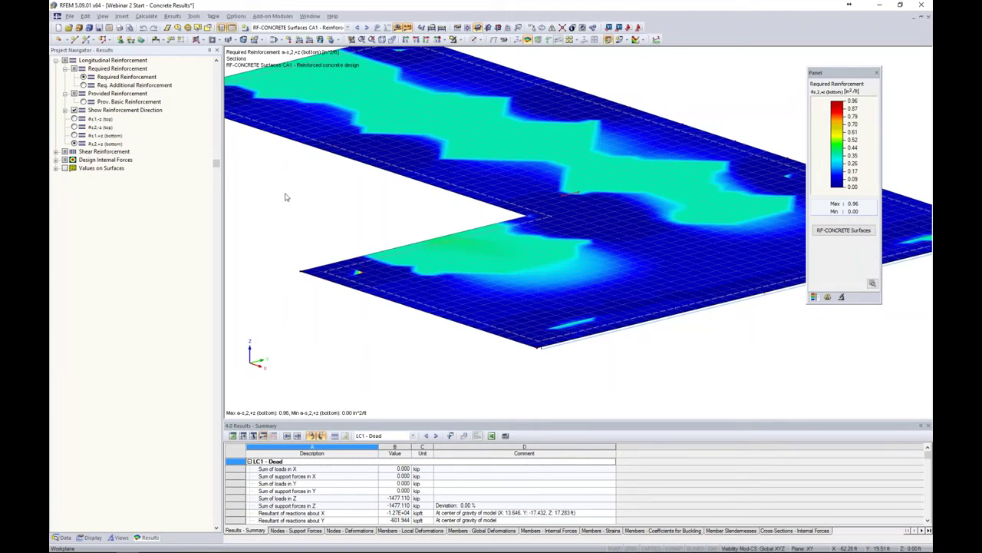
Return to the required top reinforcement a-s,1,-z and turn off the colored isobands on the slab
click(74, 119)
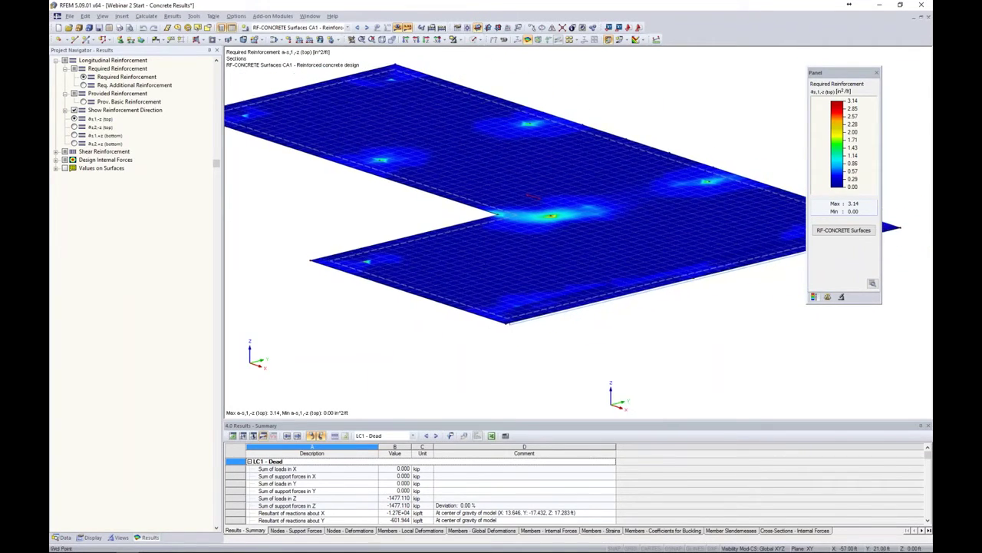
middle_drag(333, 204, 379, 211)
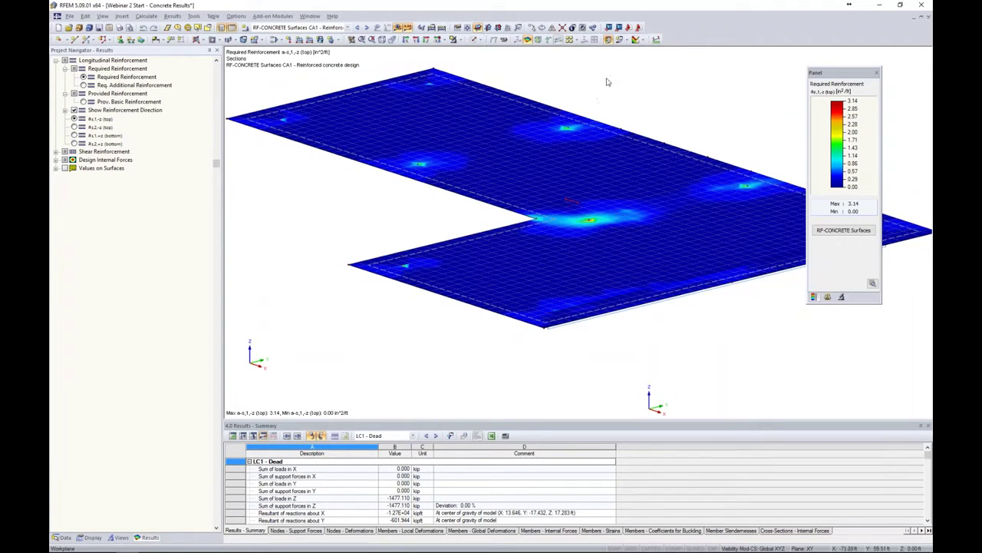
click(627, 43)
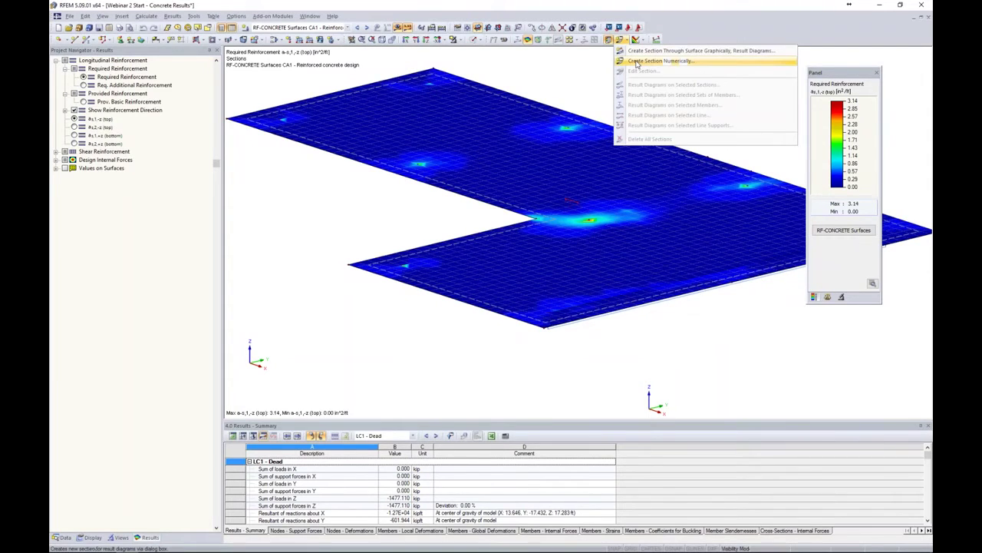
click(628, 61)
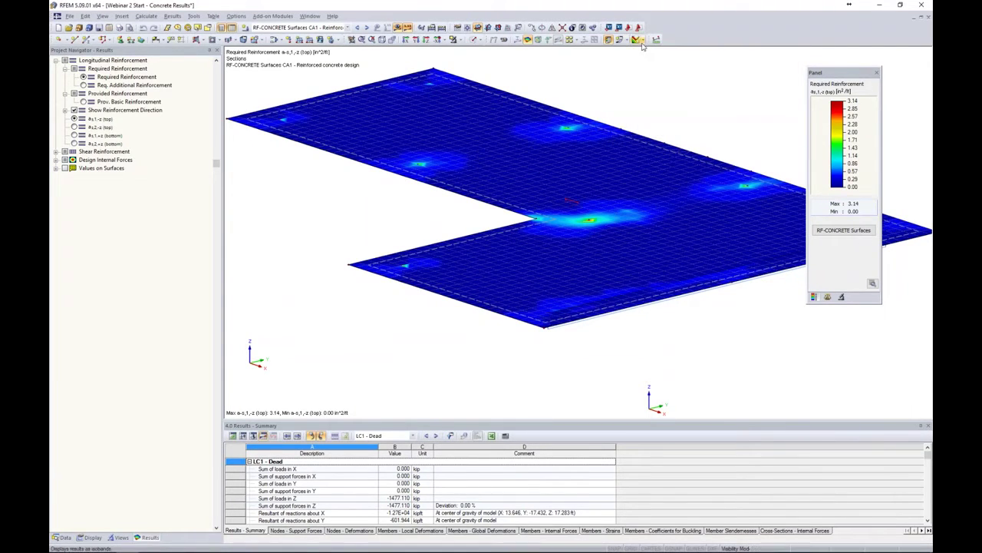
click(644, 42)
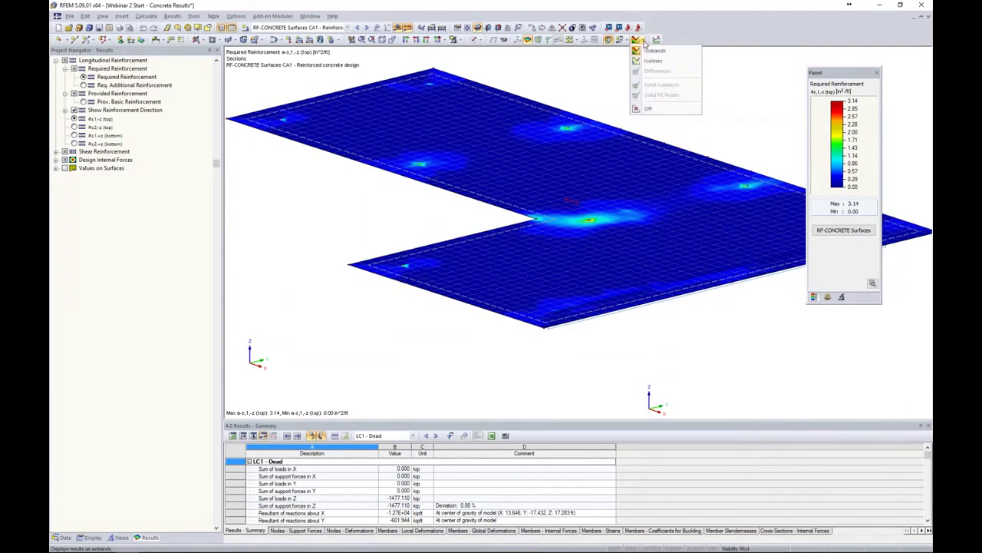
click(650, 109)
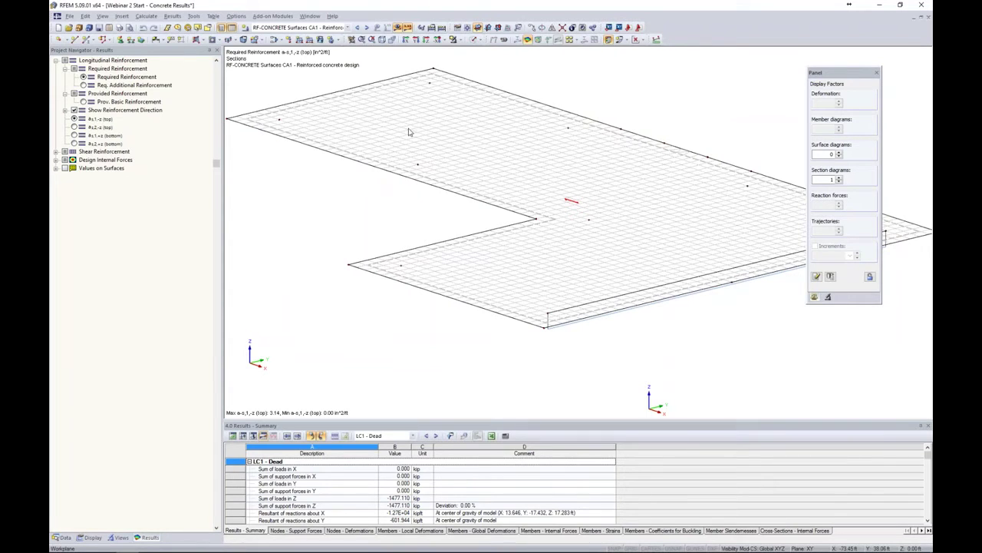
middle_drag(364, 226, 409, 230)
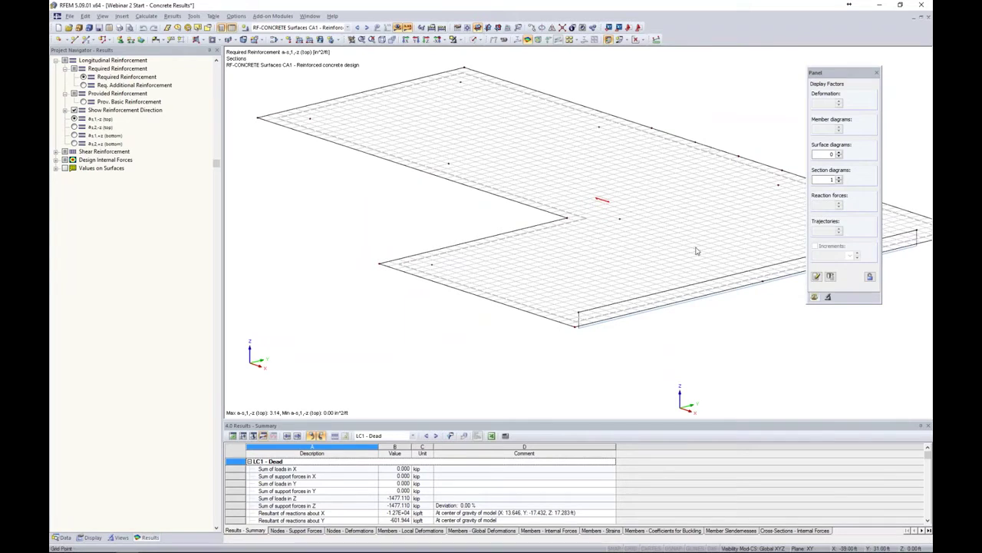
Begin a numerically defined result section through a surface and restrict it to the top slab, surface 2
click(636, 40)
click(622, 40)
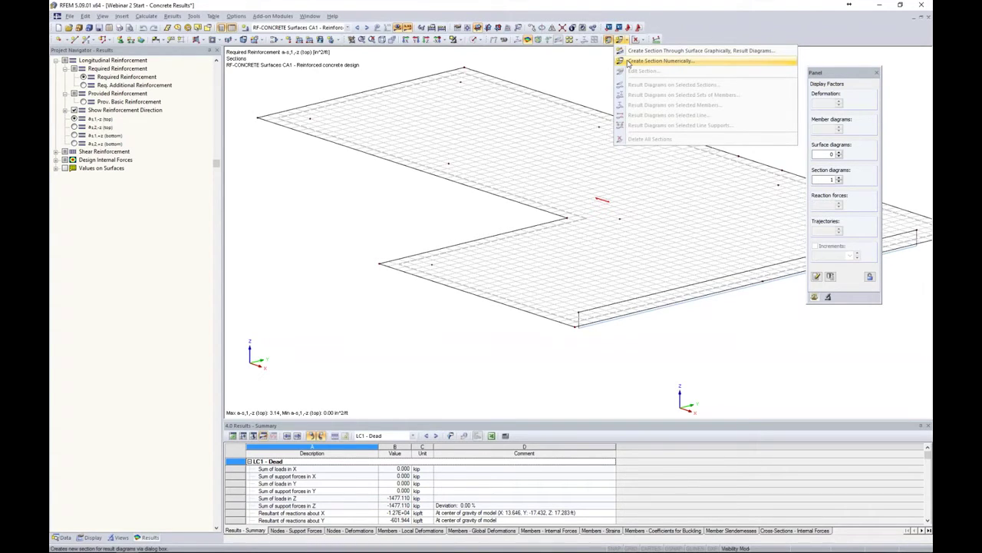
click(660, 60)
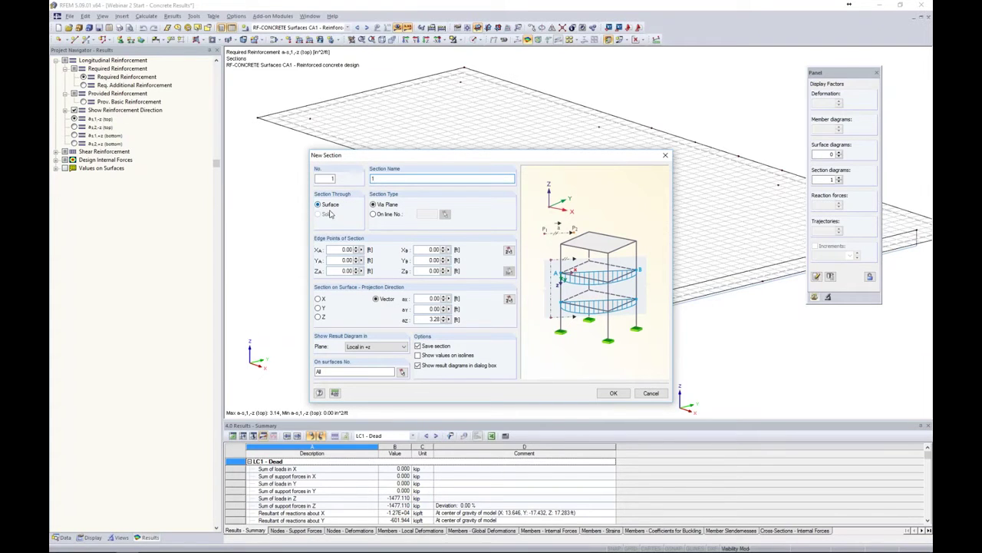
click(402, 371)
click(591, 208)
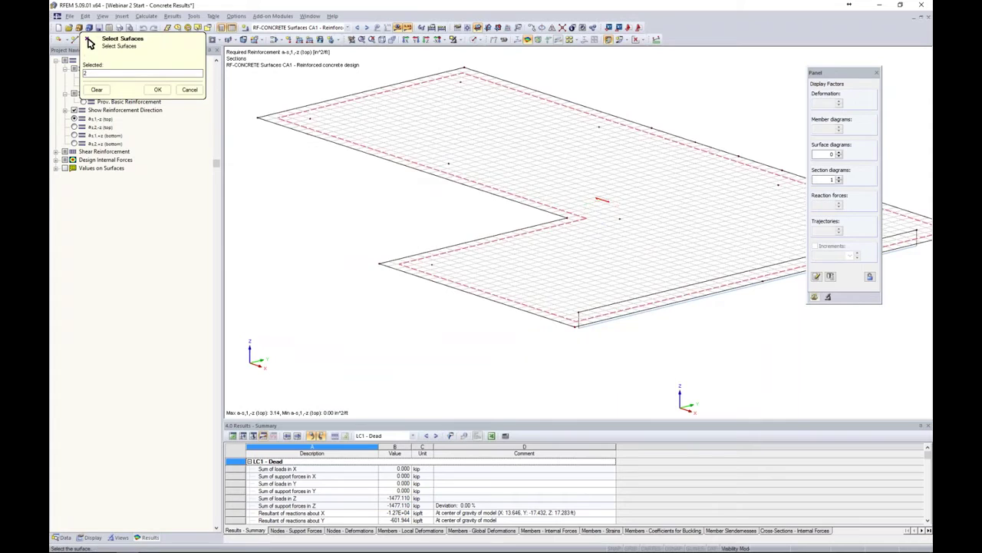
click(157, 89)
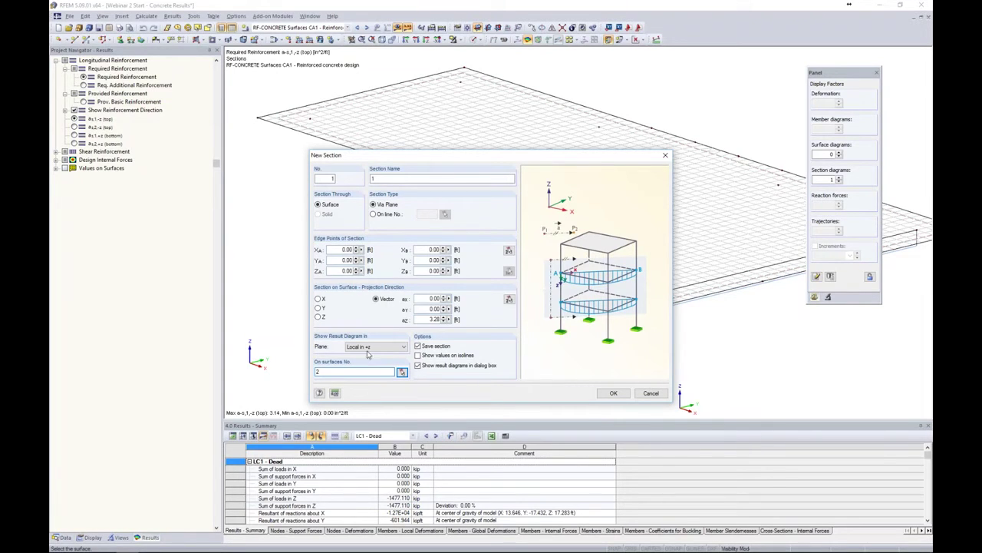
Move the work plane origin to the column node near the slab's outer corner, with the grid shown at slab level
click(509, 254)
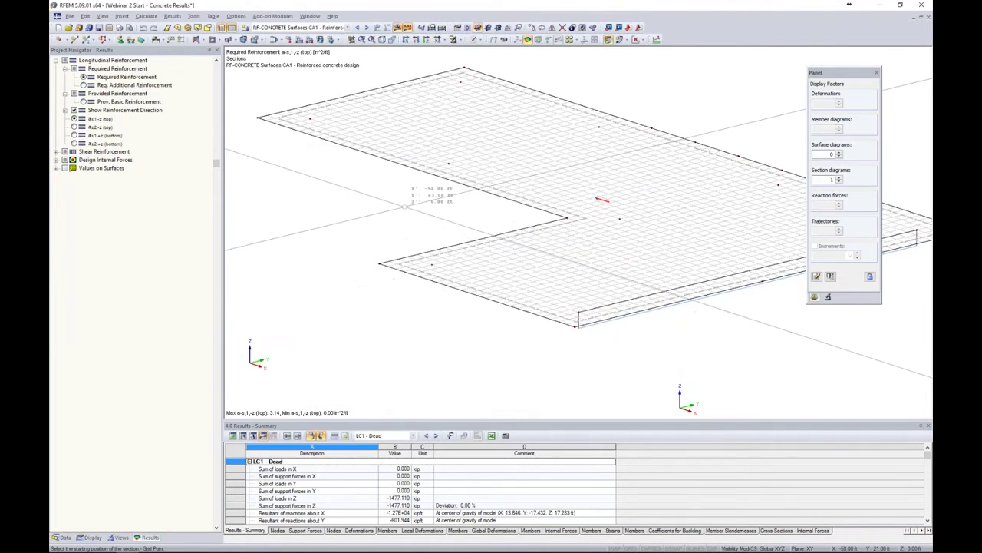
scroll(499, 257, up, 3)
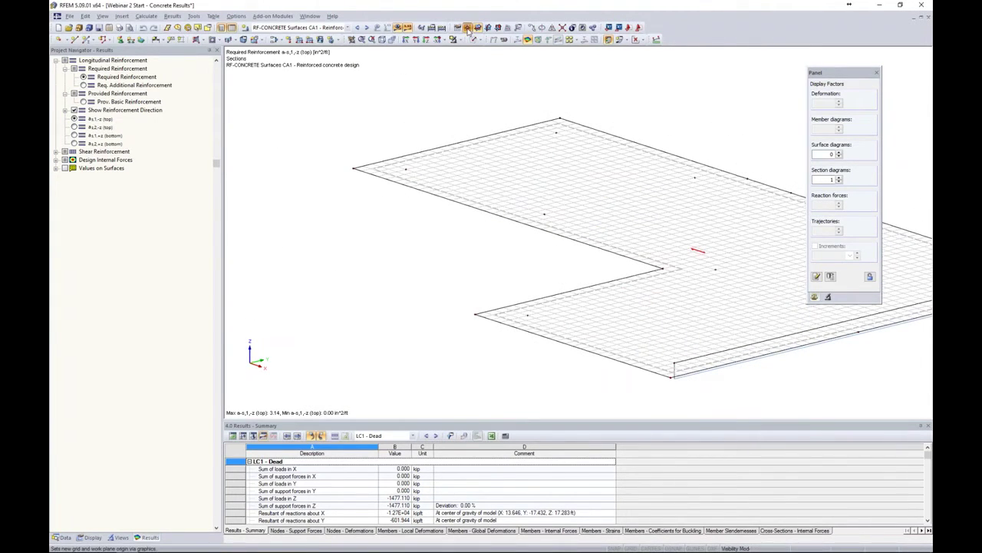
click(88, 40)
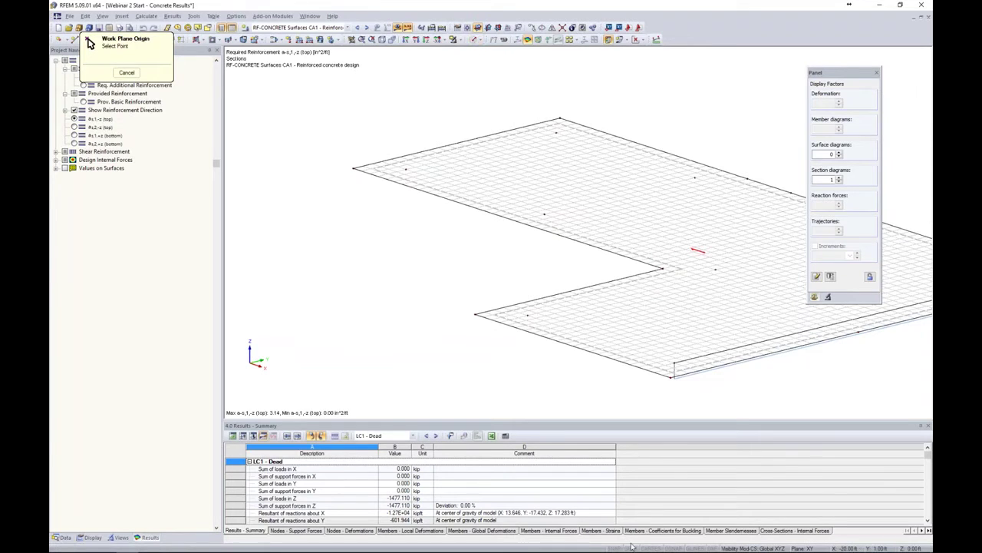
click(405, 168)
mouse_move(403, 247)
middle_down()
mouse_move(415, 269)
mouse_move(399, 239)
middle_up()
key(Escape)
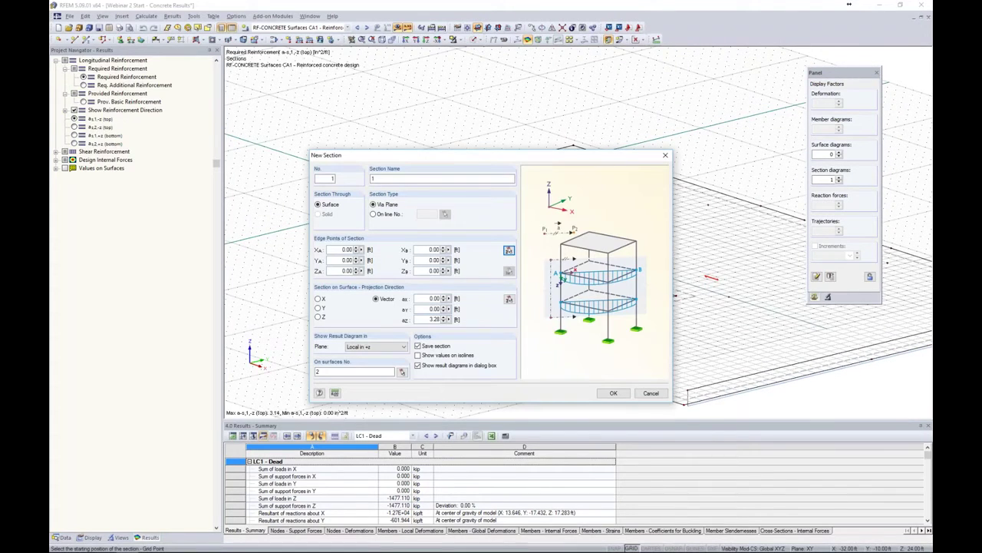
Run the section along the column line from (-23, -22, 24) ft to (39, -22, 24) ft, with projection direction Z
click(508, 250)
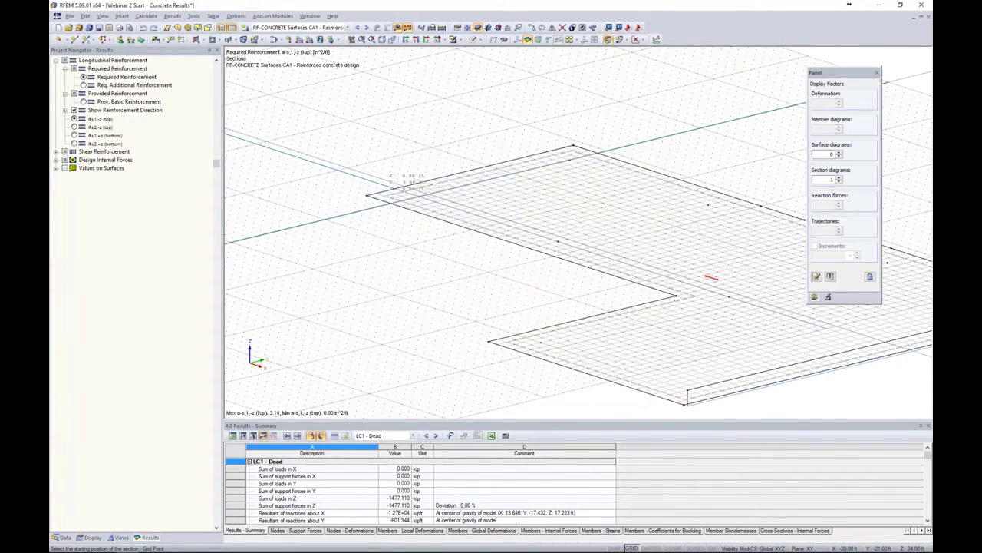
scroll(387, 187, up, 3)
click(368, 179)
scroll(369, 179, up, 5)
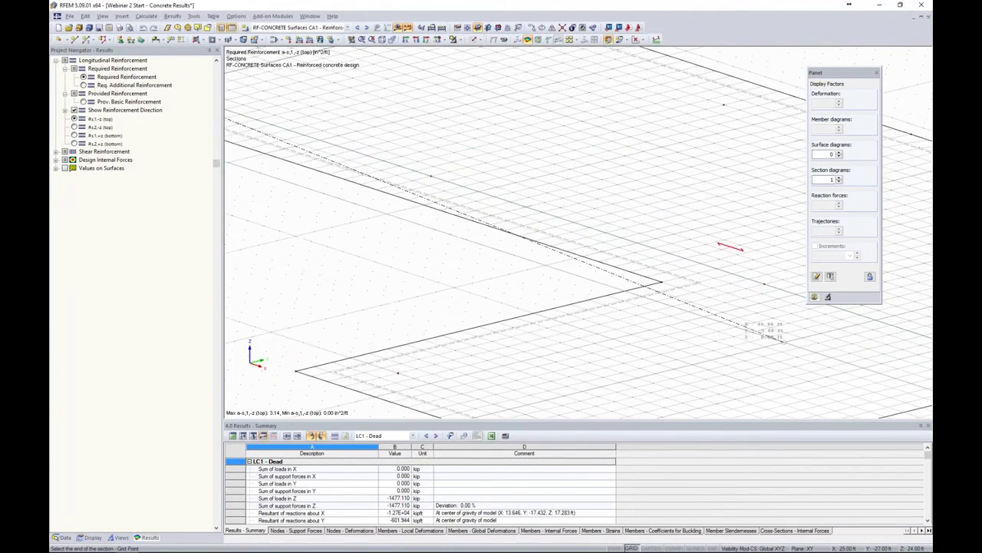
middle_drag(725, 313, 472, 230)
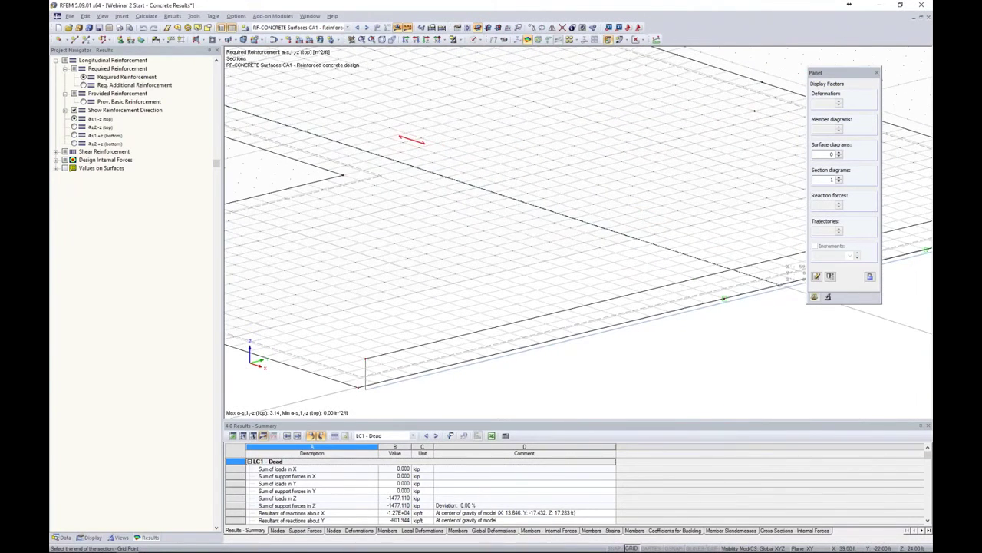
click(724, 297)
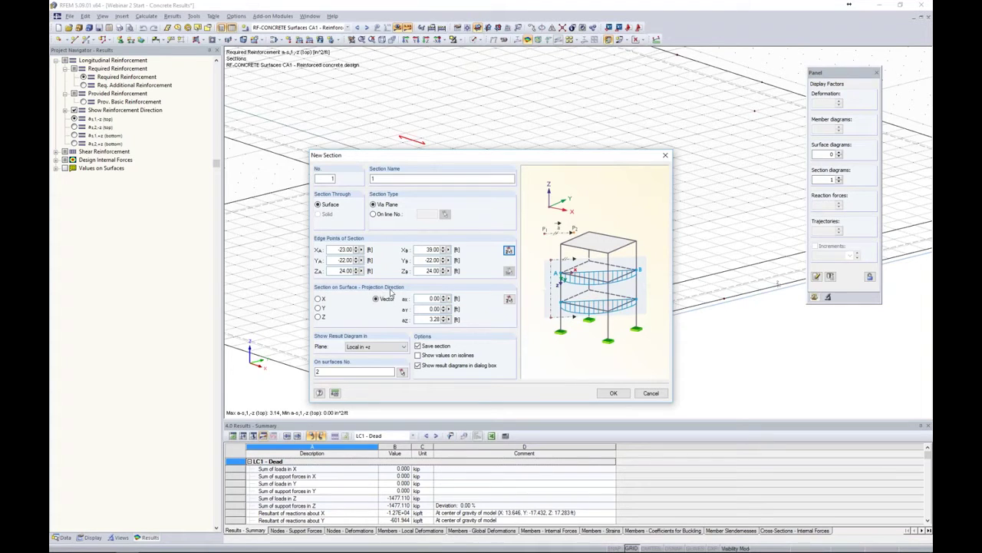
click(320, 299)
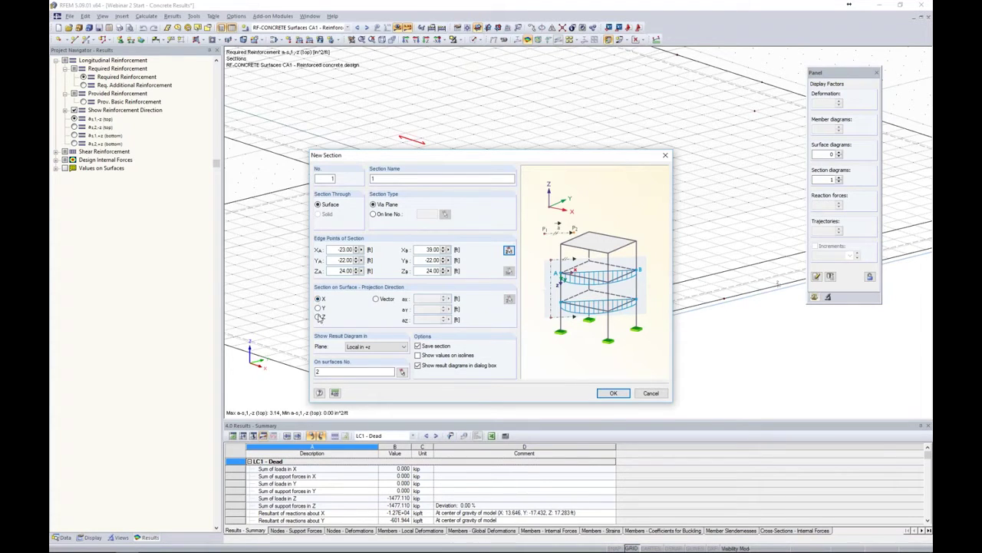
click(319, 317)
Create the section and compare its top reinforcement result diagrams for a-s,1,-z and a-s,2,-z
click(613, 393)
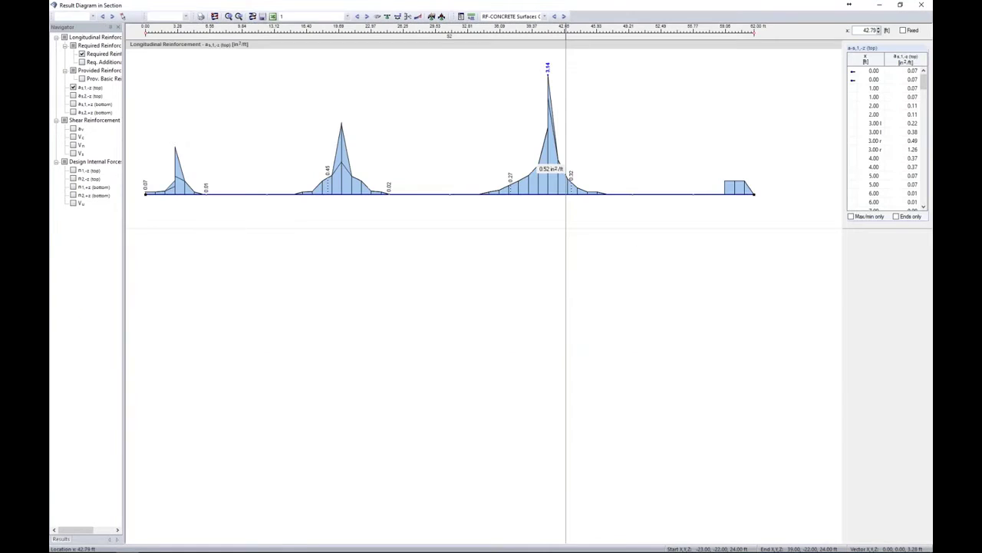
click(74, 96)
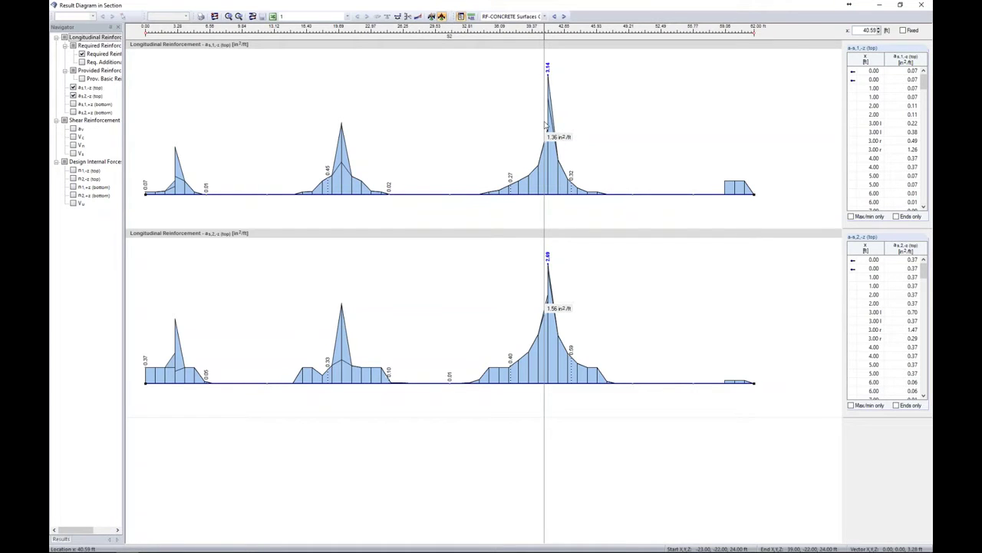
click(921, 7)
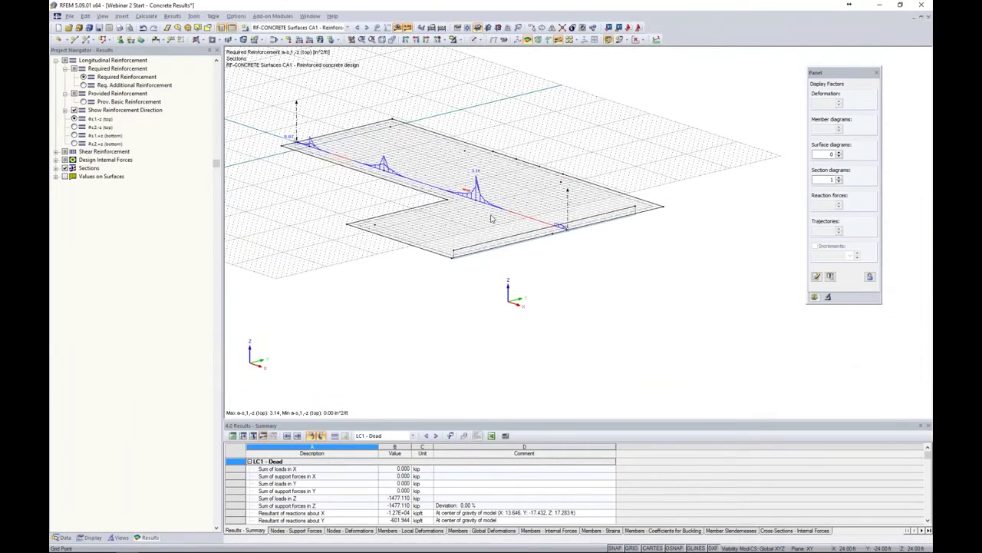
Hide the work plane grid and open the result diagrams of the section along the column line
click(631, 547)
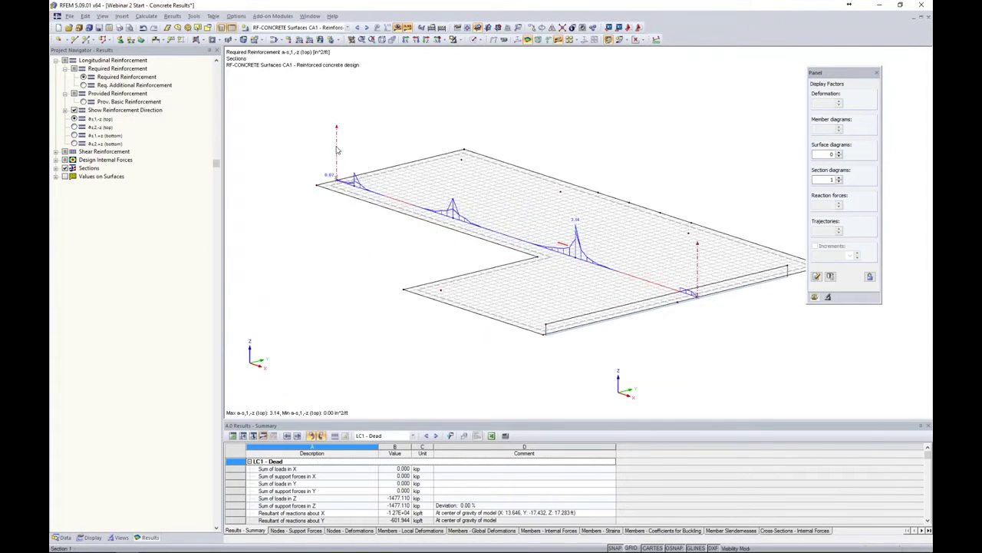
right_click(338, 151)
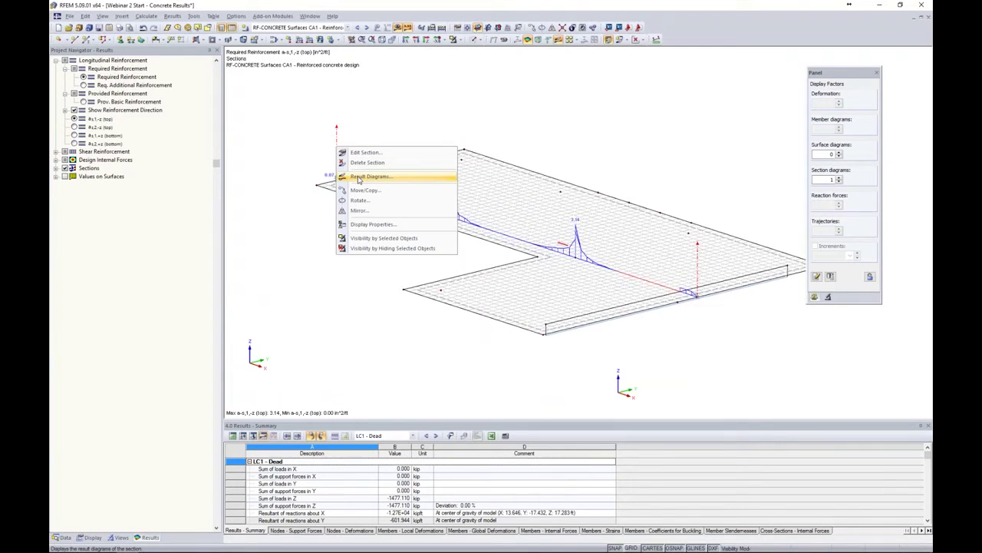
click(358, 177)
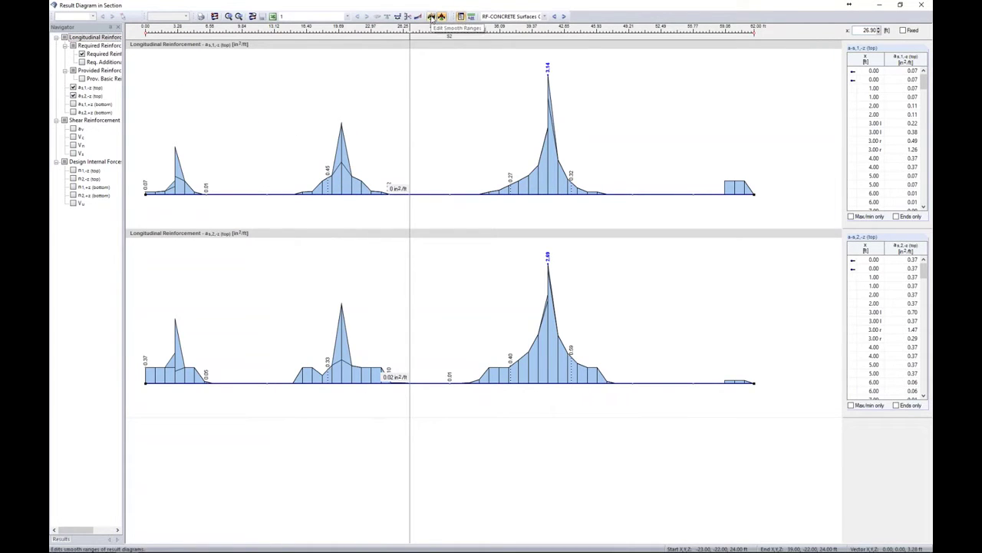
Define a smooth range from 2 to 4 ft for the section's top reinforcement diagrams
click(432, 17)
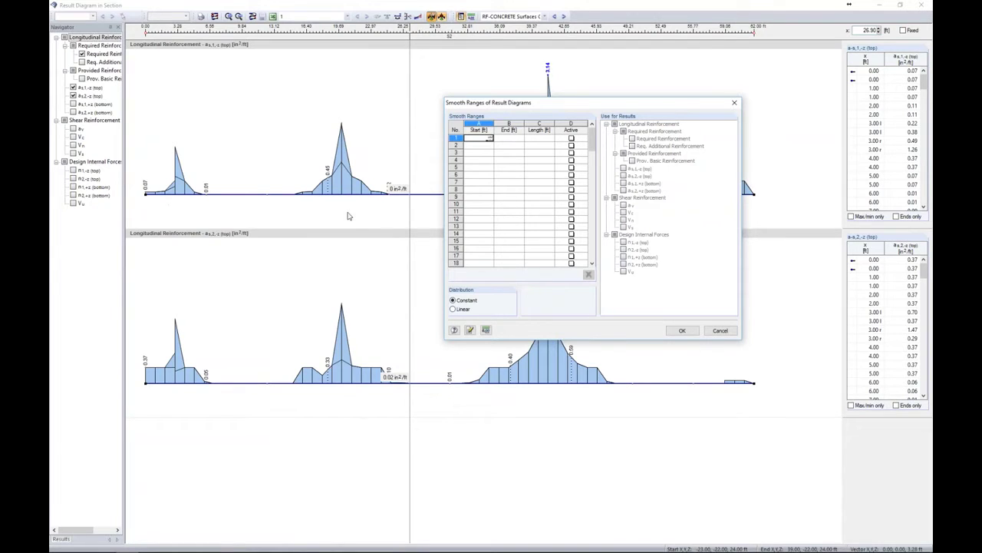
drag(508, 106, 559, 202)
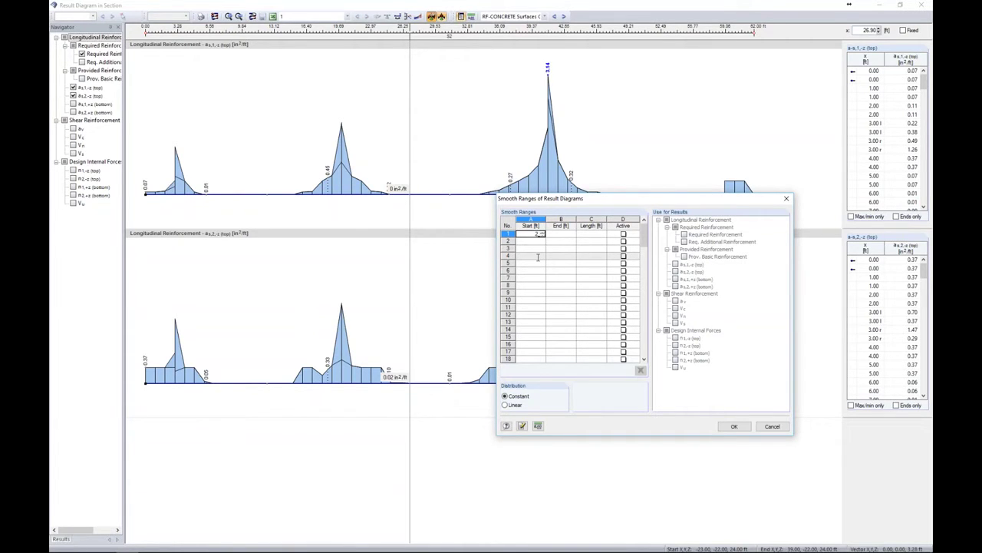
key(Tab)
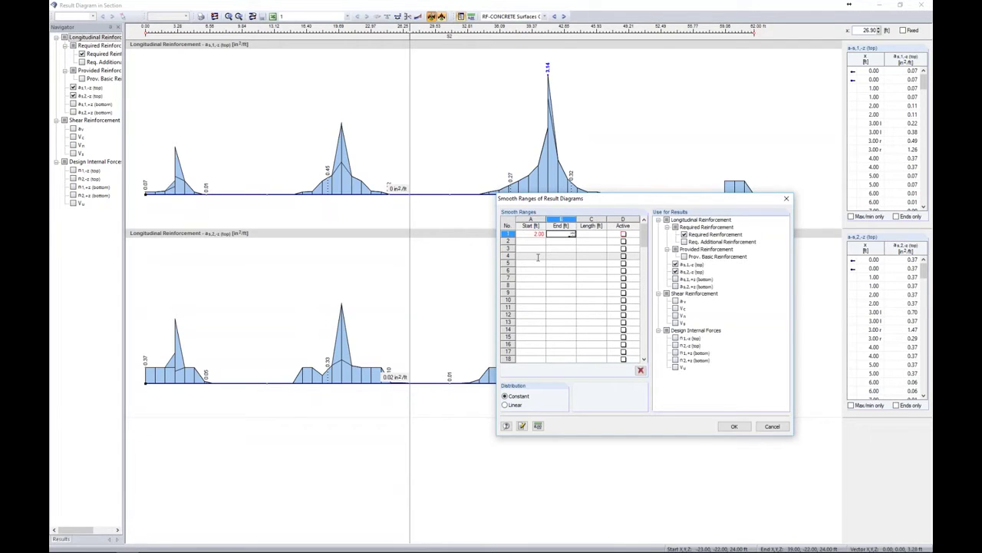
text(4)
key(Tab)
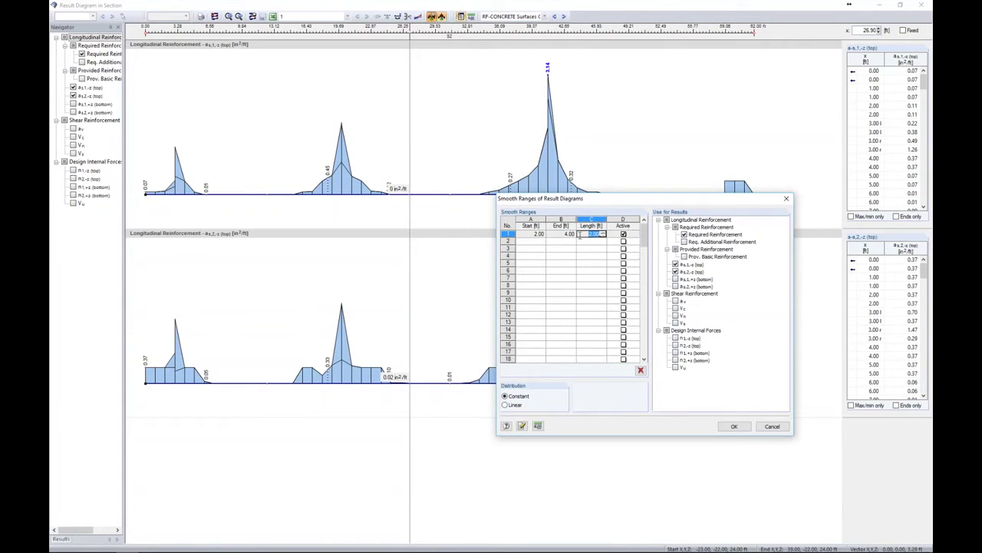
Add smooth ranges from 19 to 21 ft and from 40 to 42 ft, and apply them to the top reinforcement diagrams
click(538, 241)
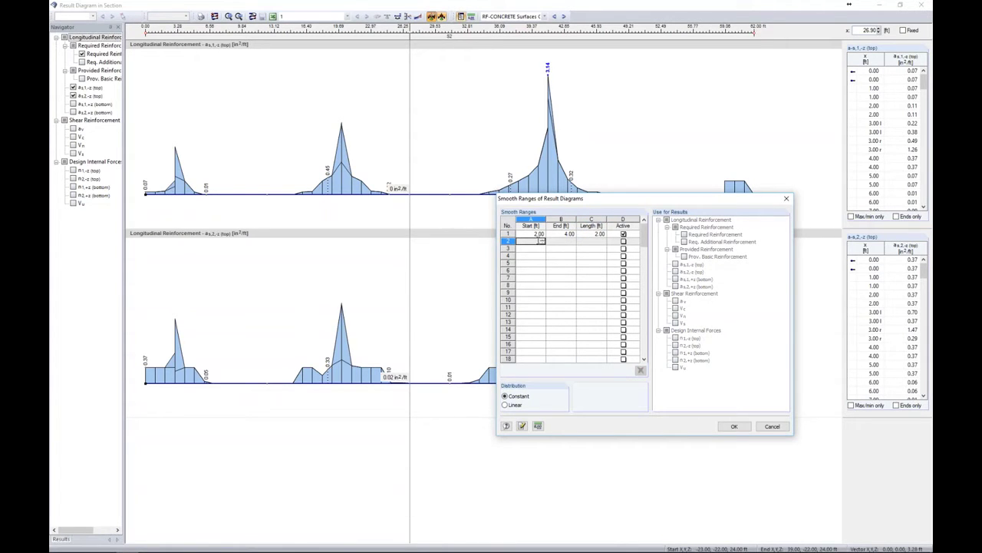
key(Tab)
key(Tab)
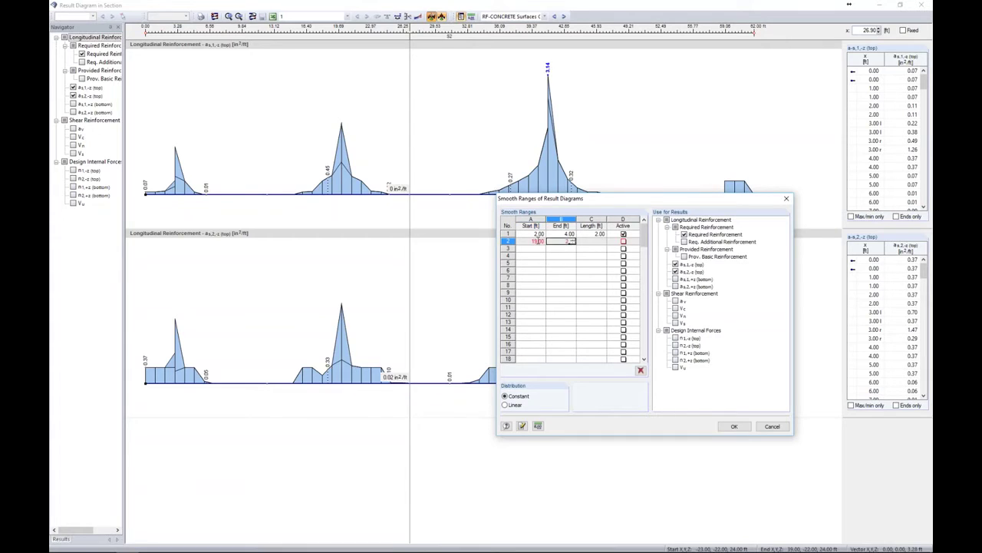
key(Return)
key(Left)
key(Left)
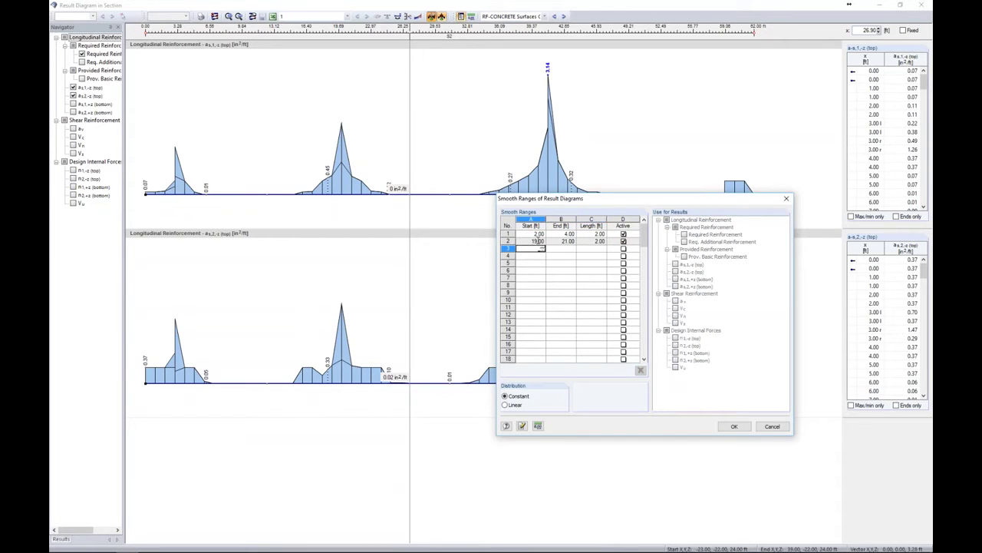
text(40)
key(Tab)
key(Tab)
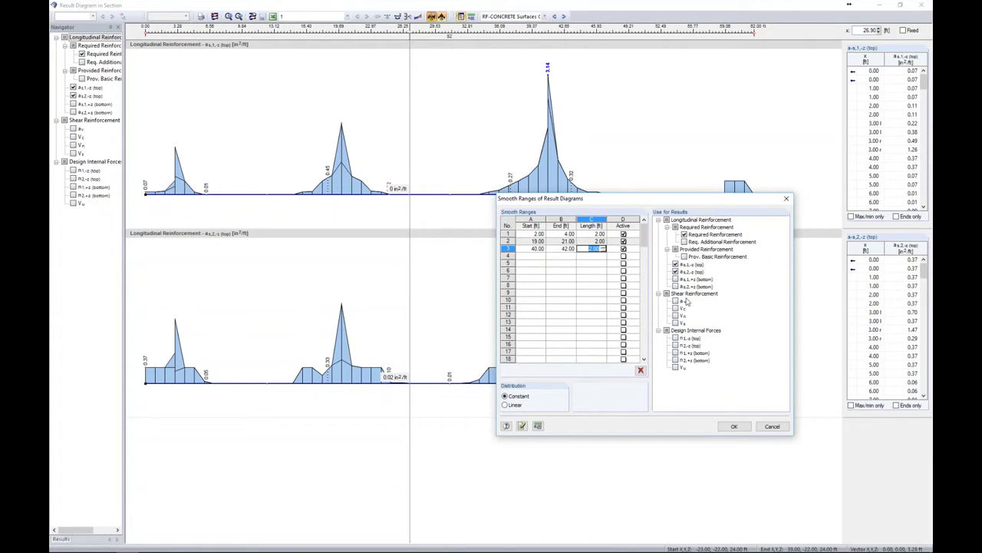
click(735, 427)
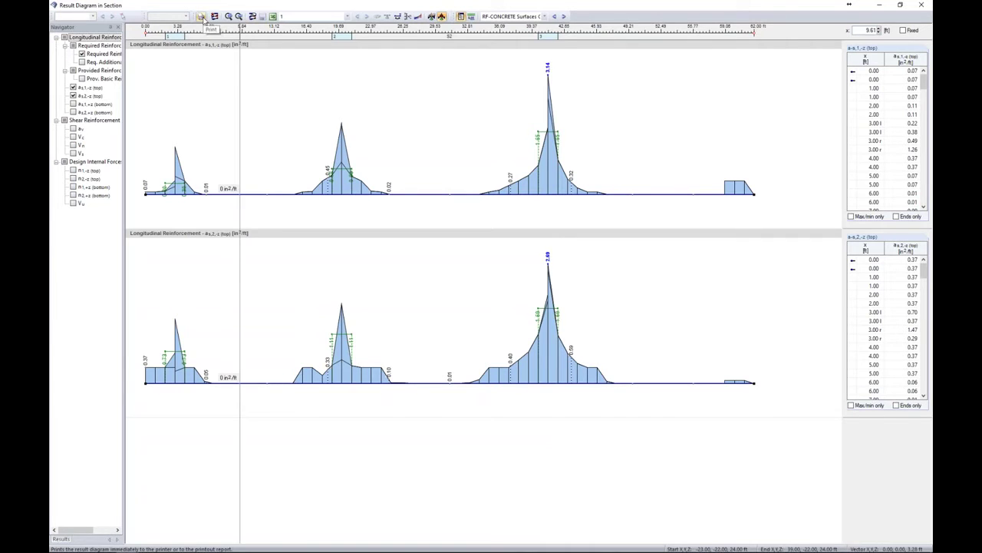
Switch the section diagrams to CO2: 1.2D + 1.6L and show only the basic internal forces m-x and m-y
click(544, 16)
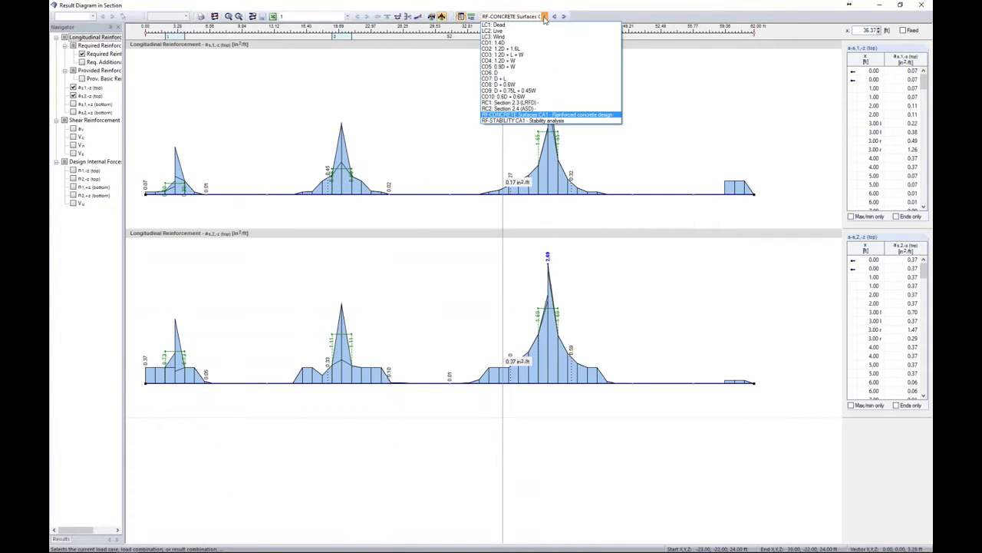
click(519, 49)
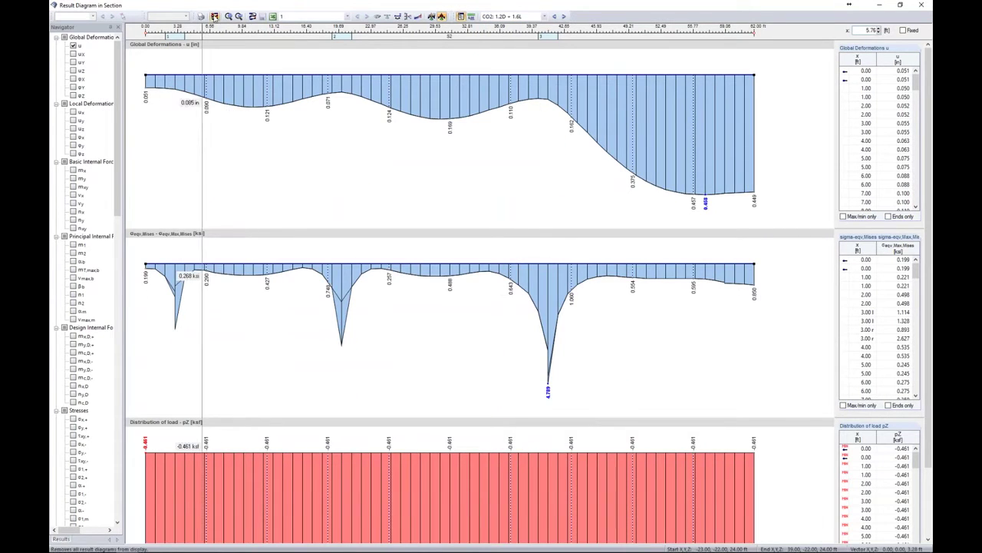
click(215, 16)
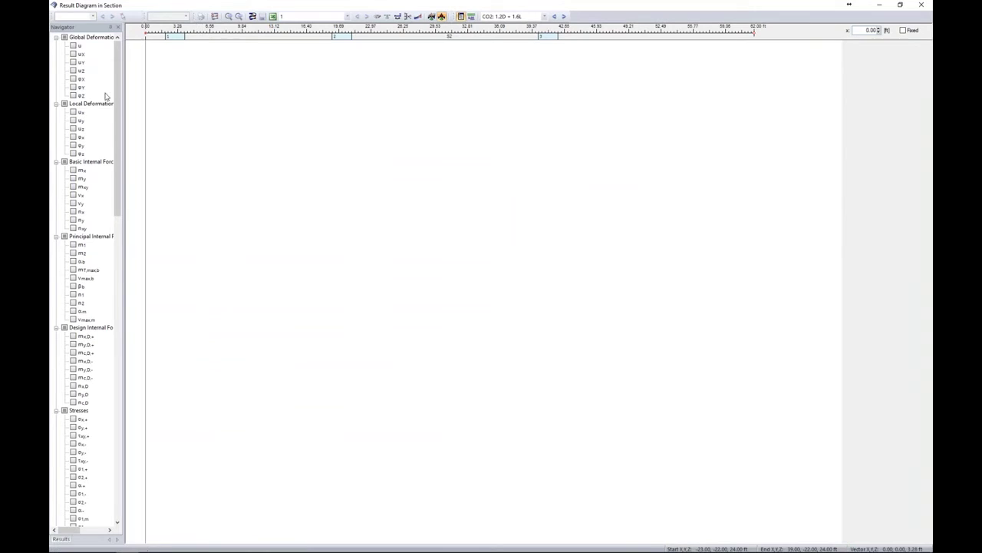
click(73, 170)
click(73, 178)
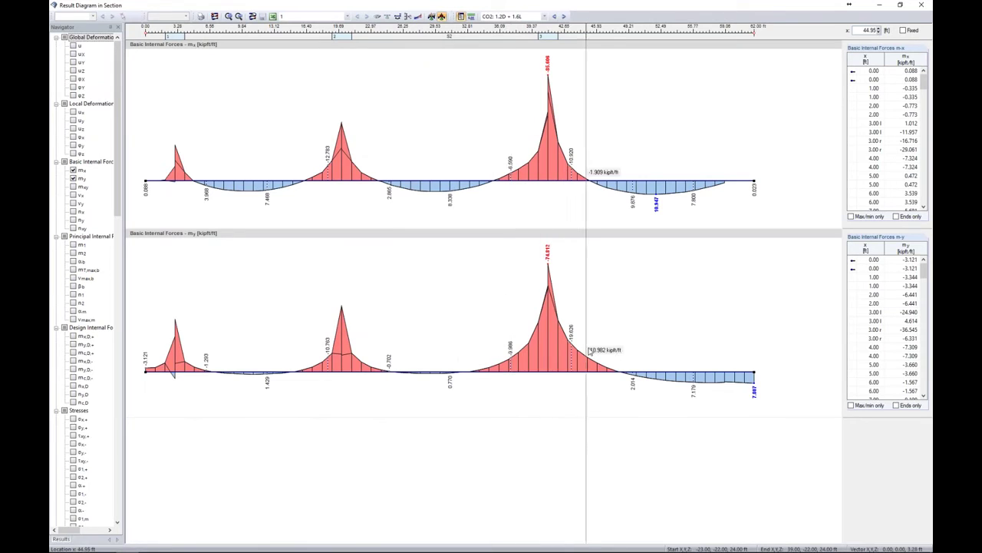
Apply all three existing smooth ranges to the basic internal forces m-x and m-y
click(433, 16)
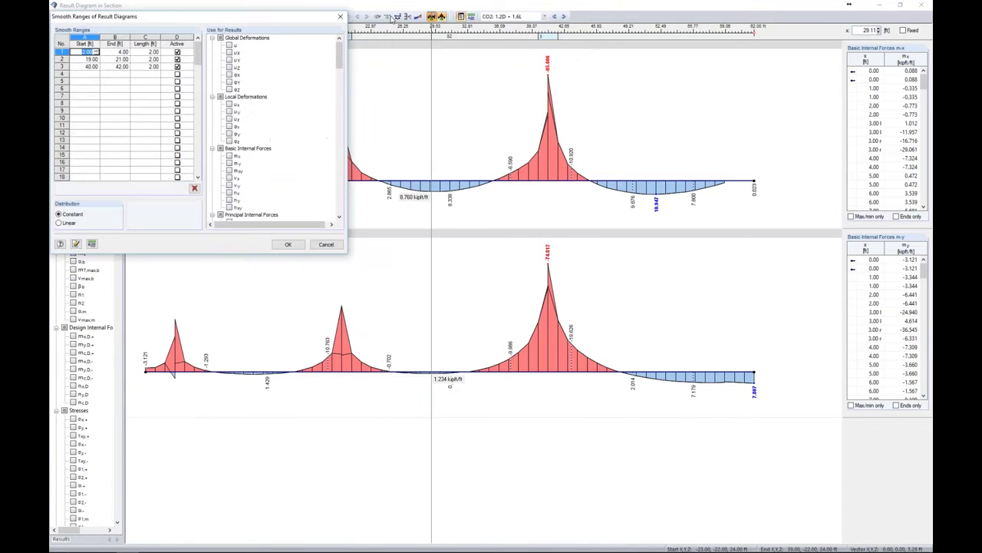
click(228, 156)
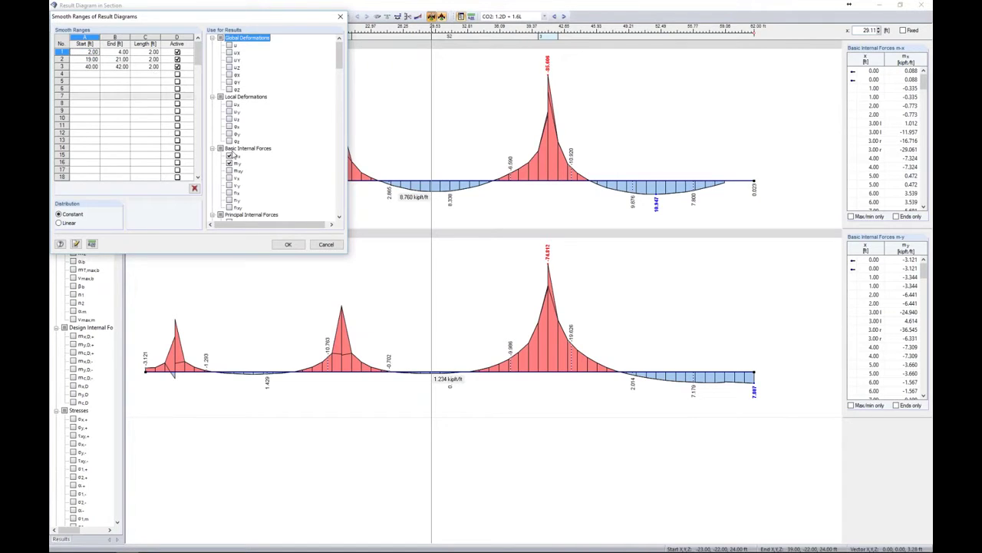
key(Down)
key(Tab)
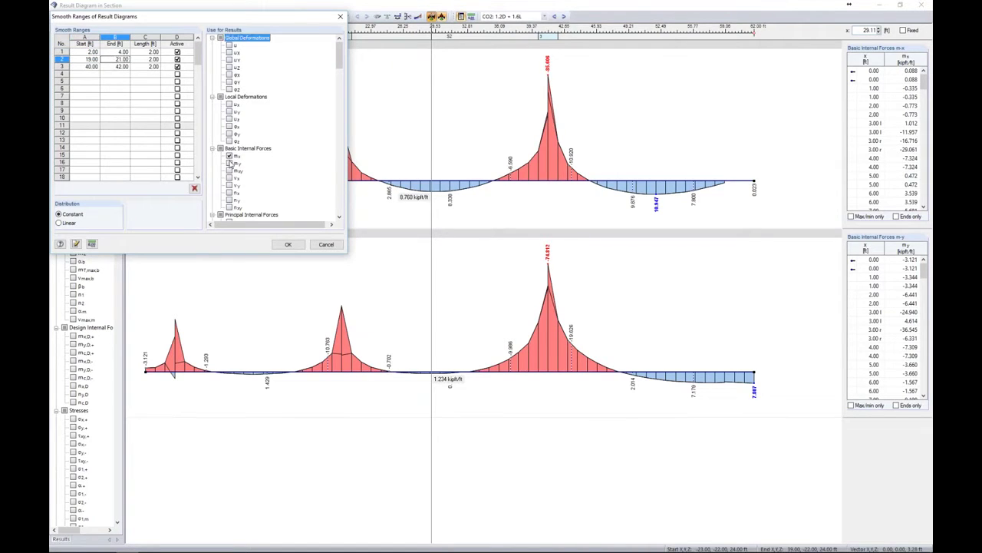
key(Down)
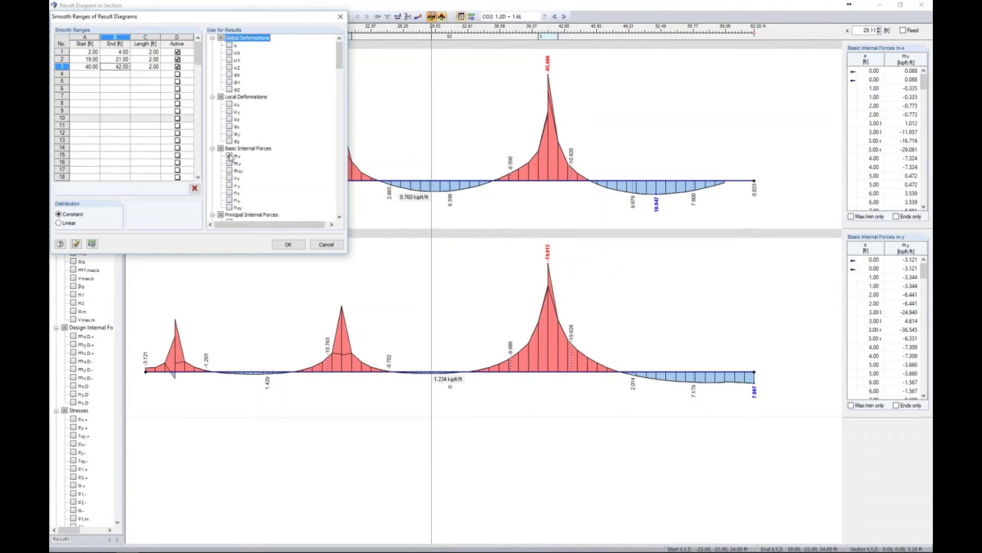
click(285, 244)
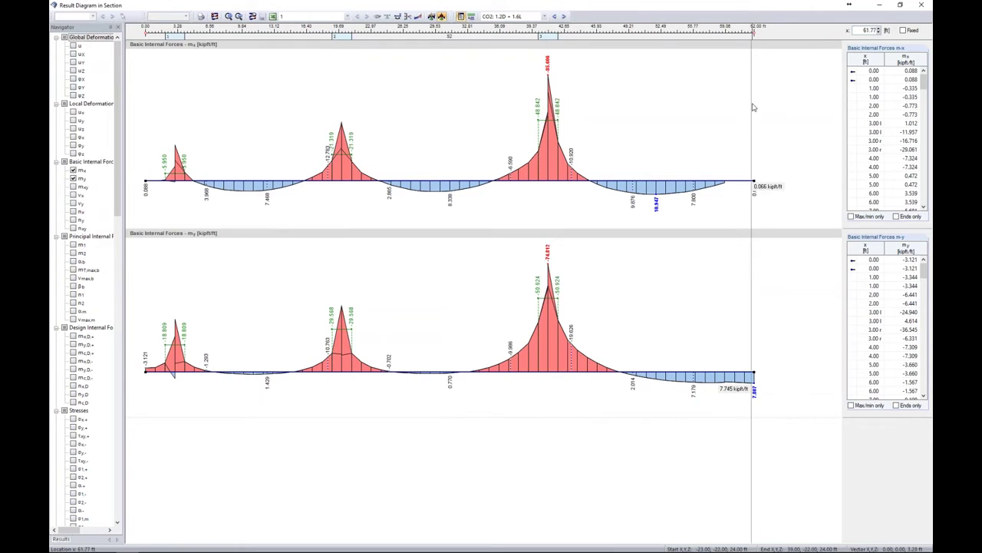
Return the section diagrams to the RF-CONCRETE Surfaces CA1 reinforcement results and close the result diagram window
click(543, 17)
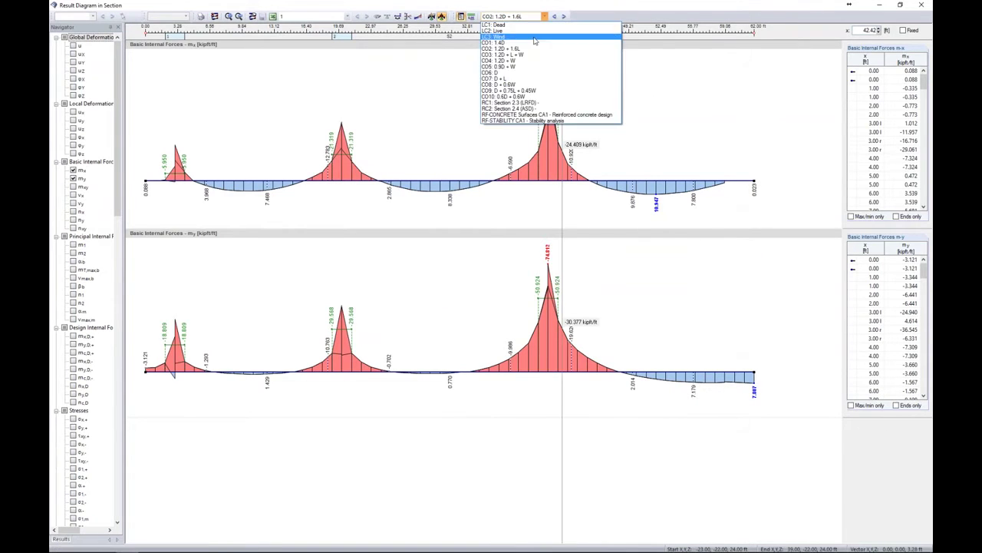
click(537, 116)
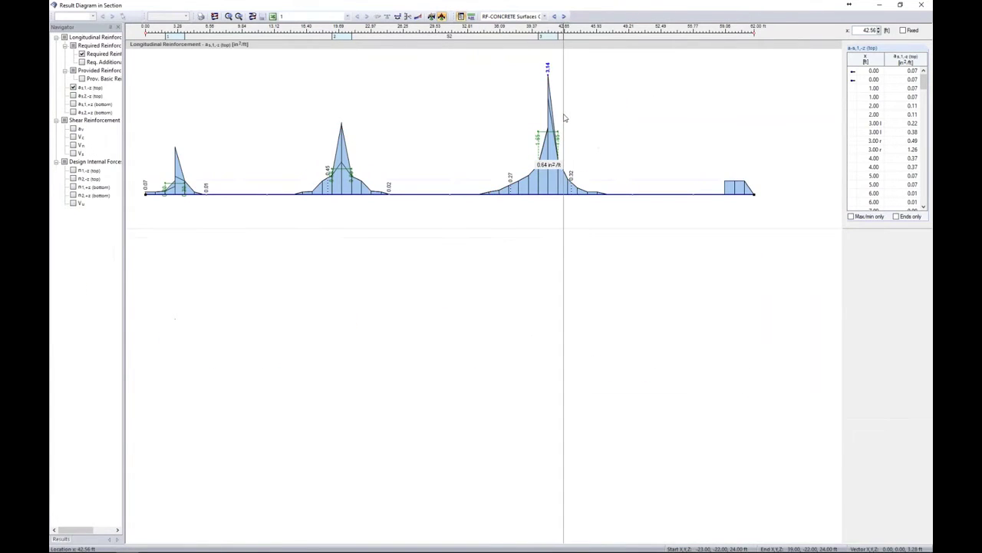
click(73, 95)
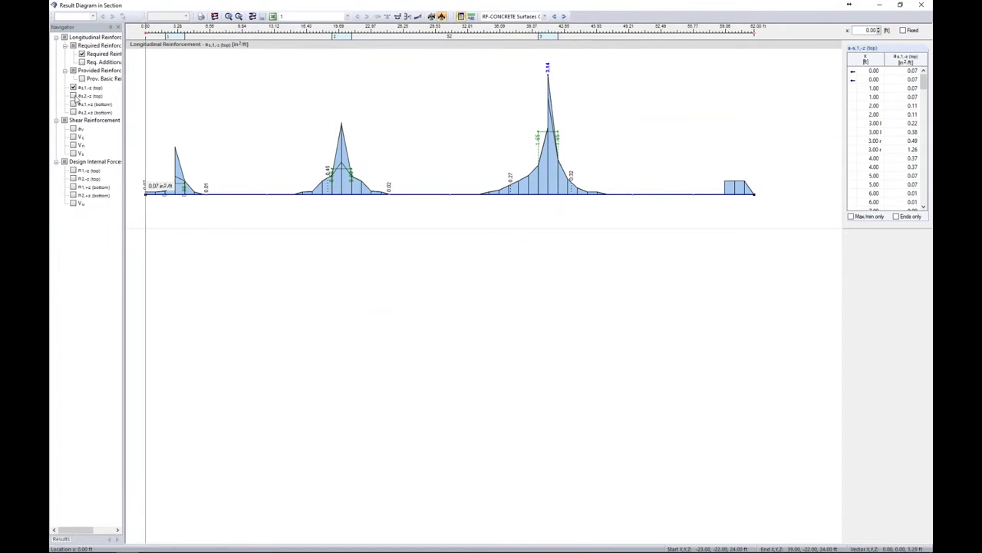
click(921, 4)
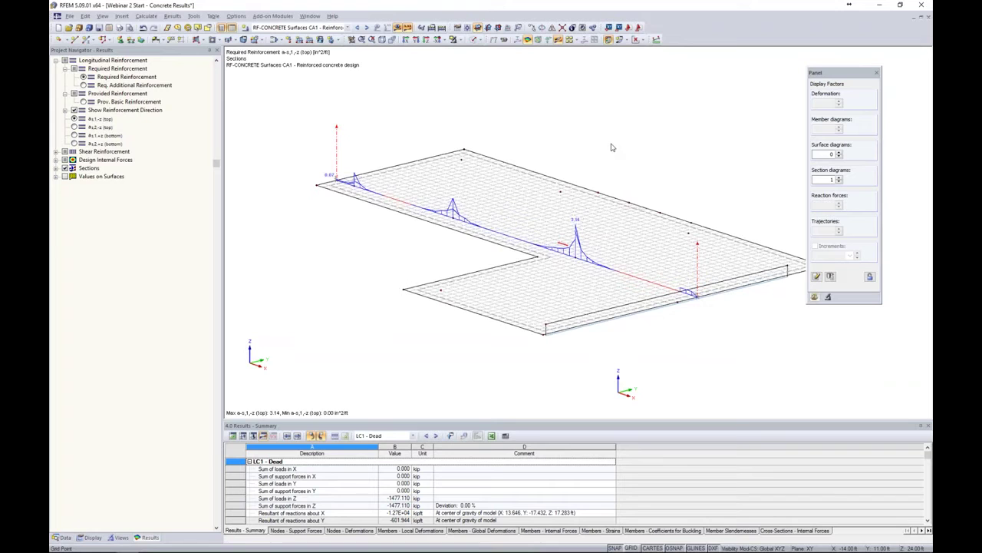
Copy the result section from its column line to the parallel column line near the slab's opposite long edge
middle_drag(435, 98, 480, 116)
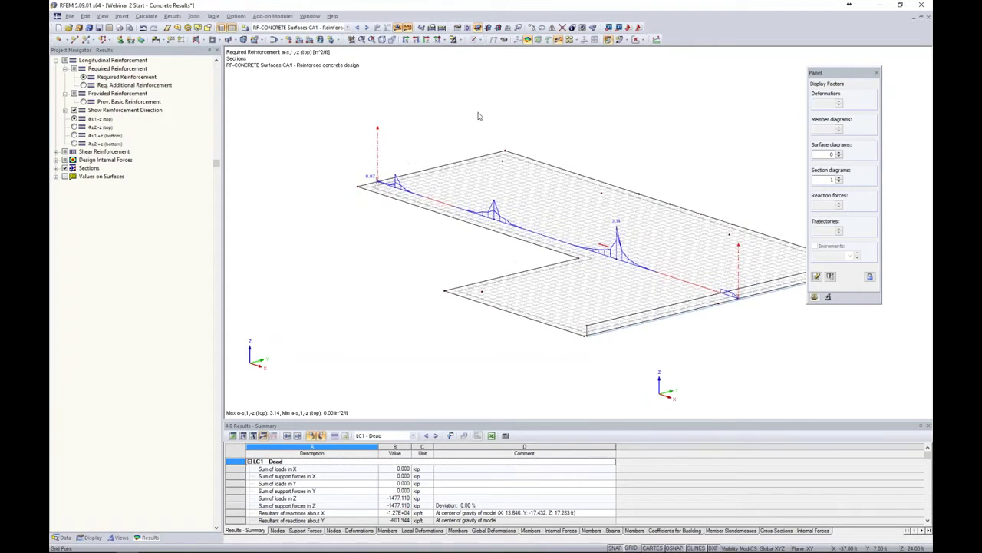
middle_drag(526, 139, 489, 133)
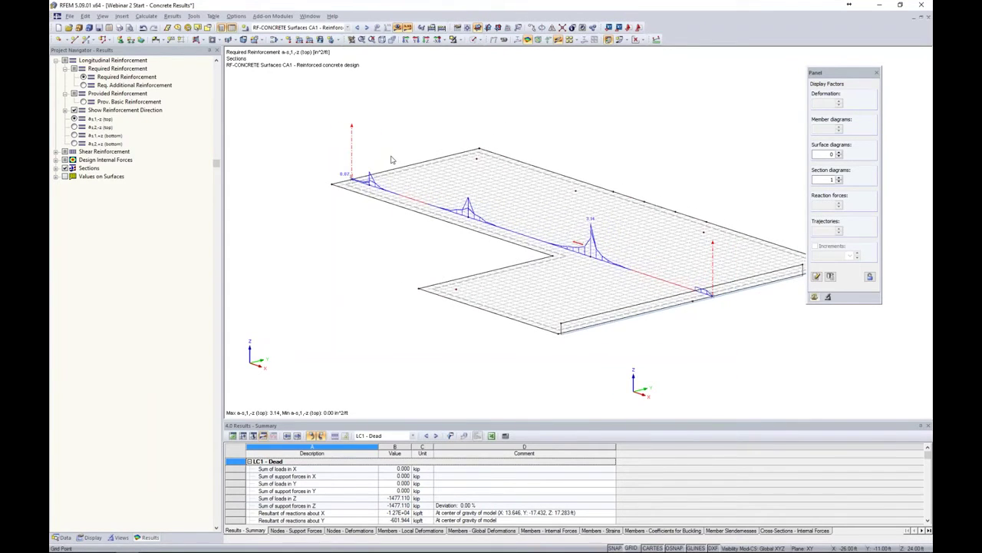
scroll(347, 149, up, 2)
scroll(348, 149, up, 3)
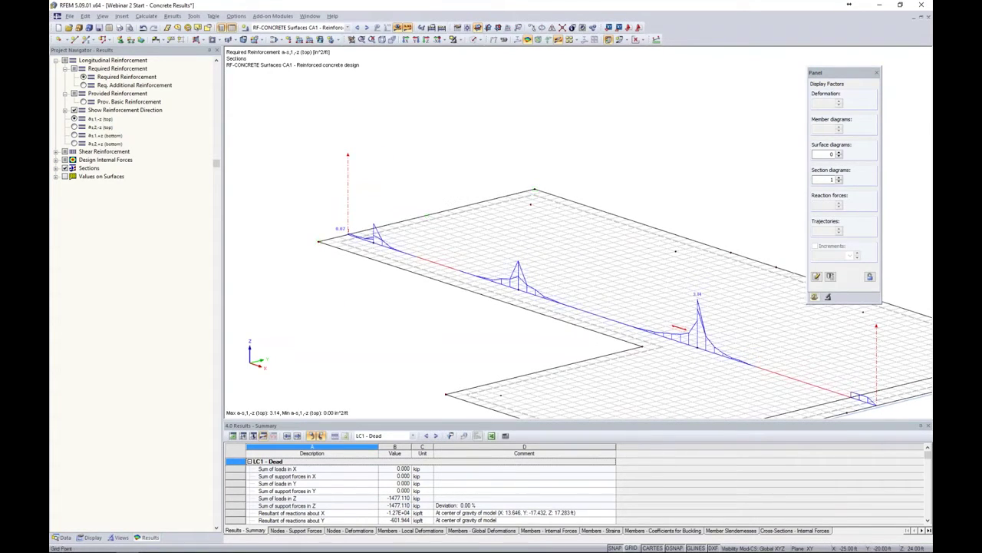
click(508, 198)
scroll(544, 145, down, 3)
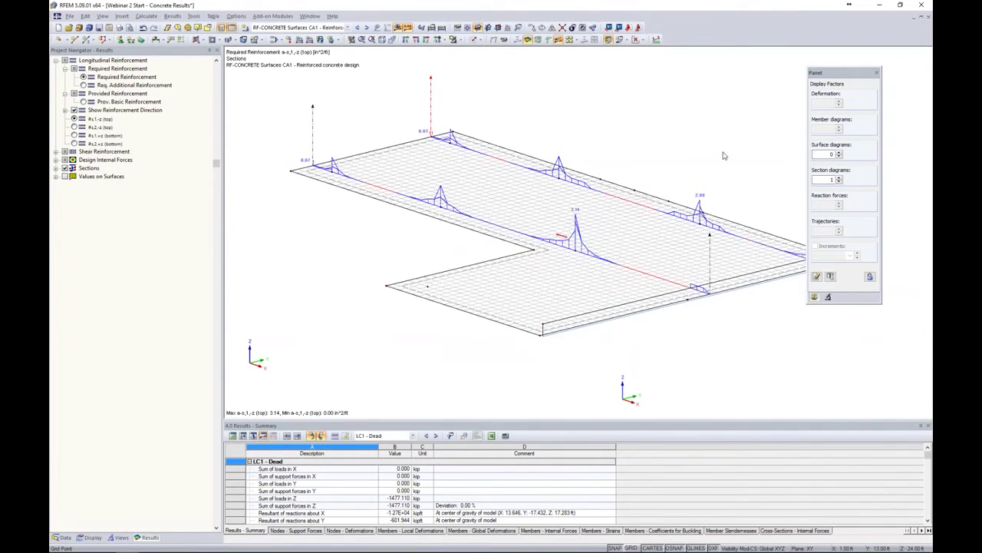
mouse_move(637, 123)
middle_down()
mouse_move(672, 133)
mouse_move(631, 125)
middle_up()
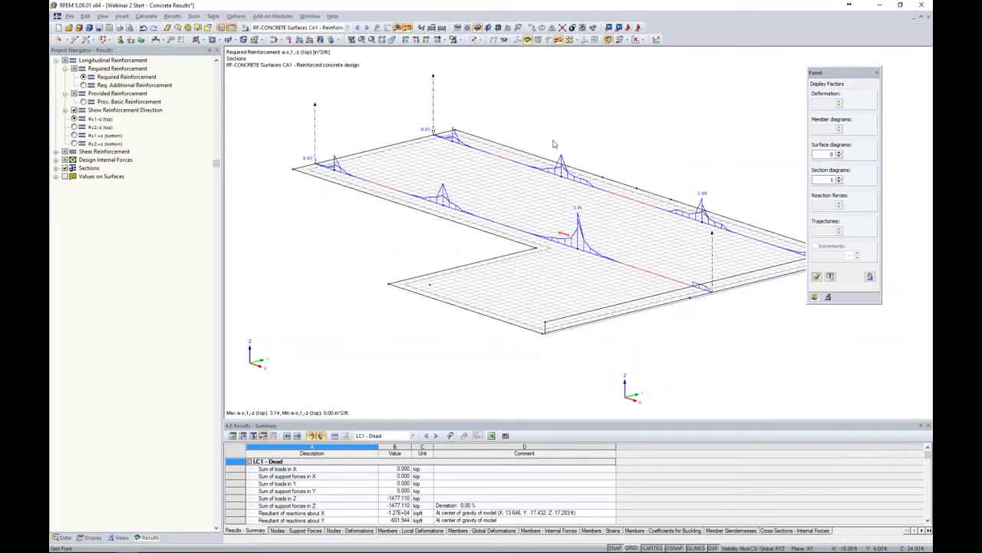
Inspect both result sections in the model data by selecting each one, and select the average regions category
click(62, 538)
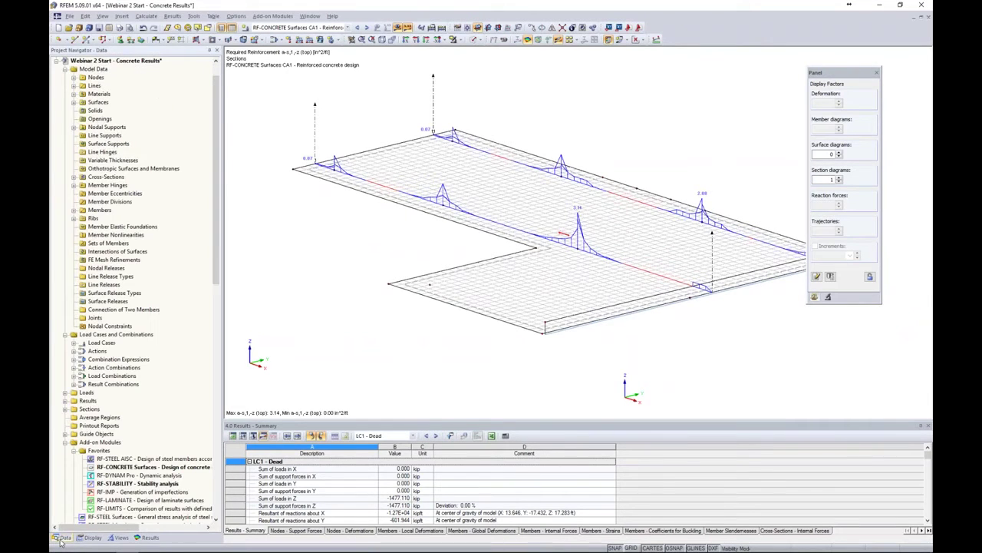
scroll(84, 361, down, 4)
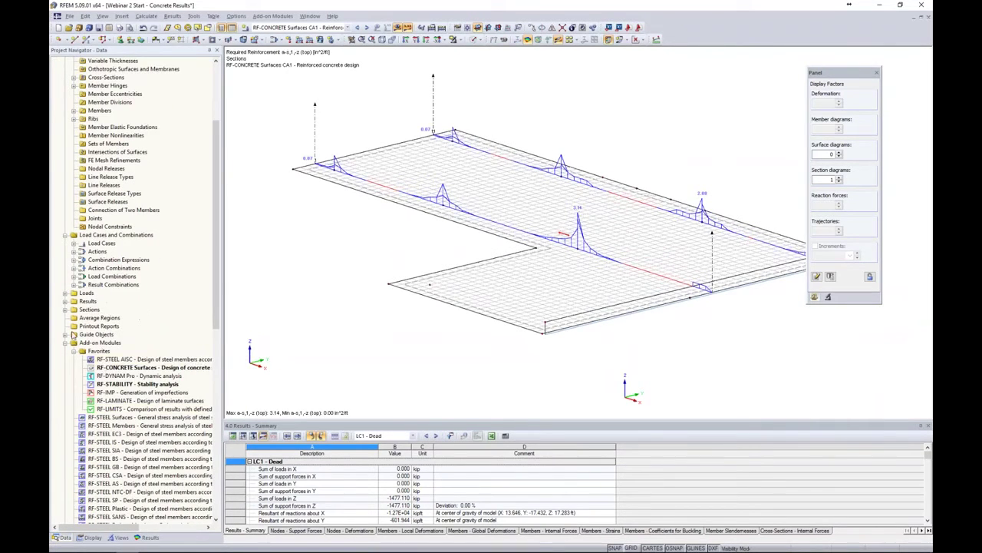
click(64, 310)
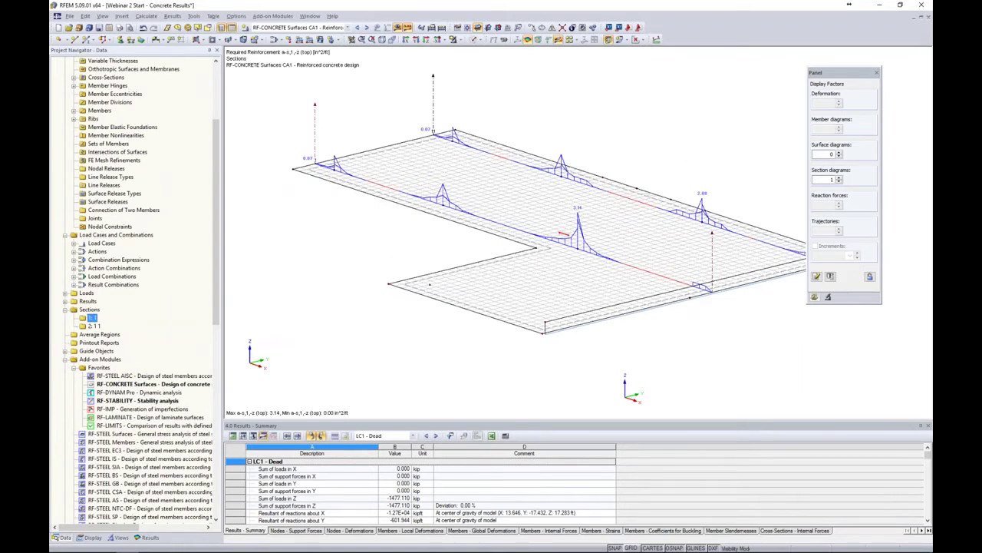
click(94, 326)
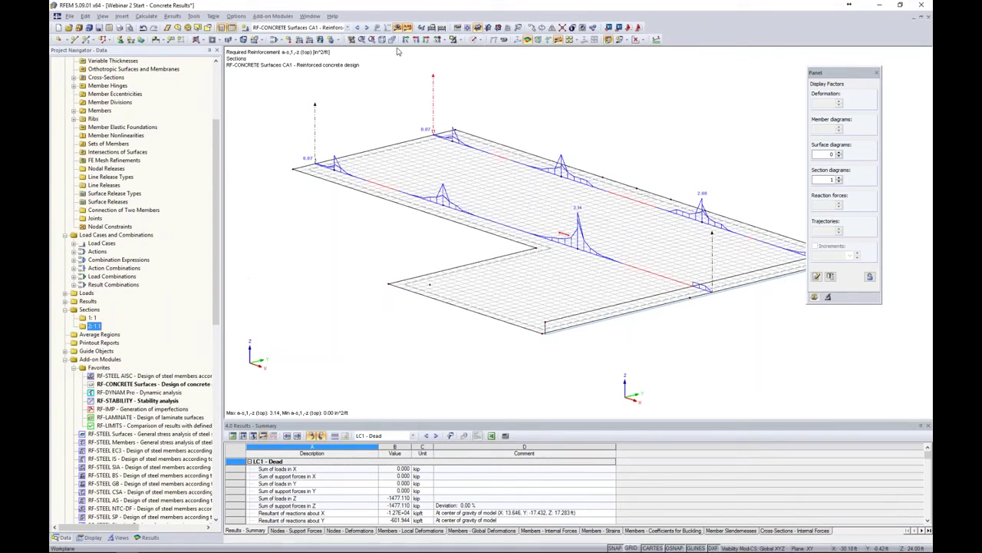
click(102, 335)
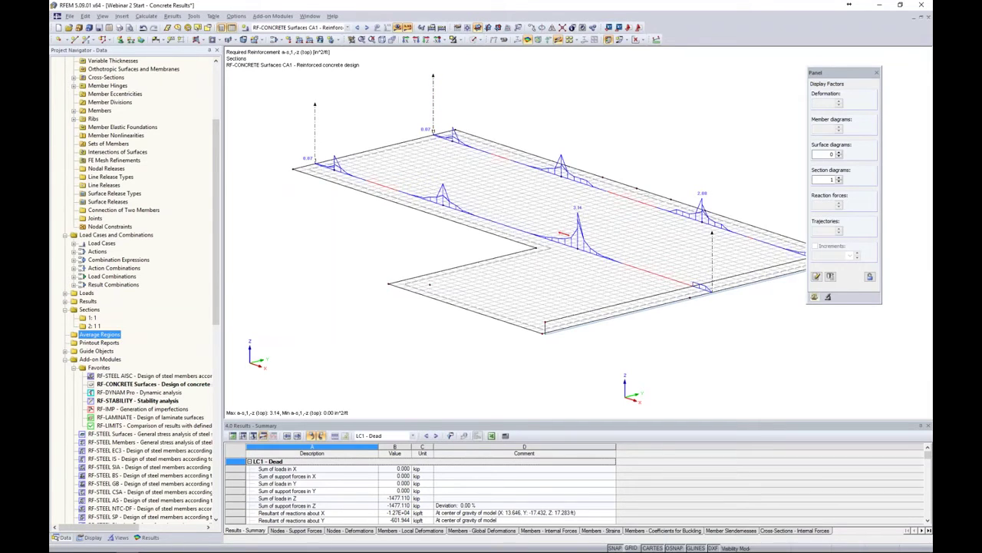
Start a new average region and assign surface No. 2 of the top slab to it
right_click(100, 335)
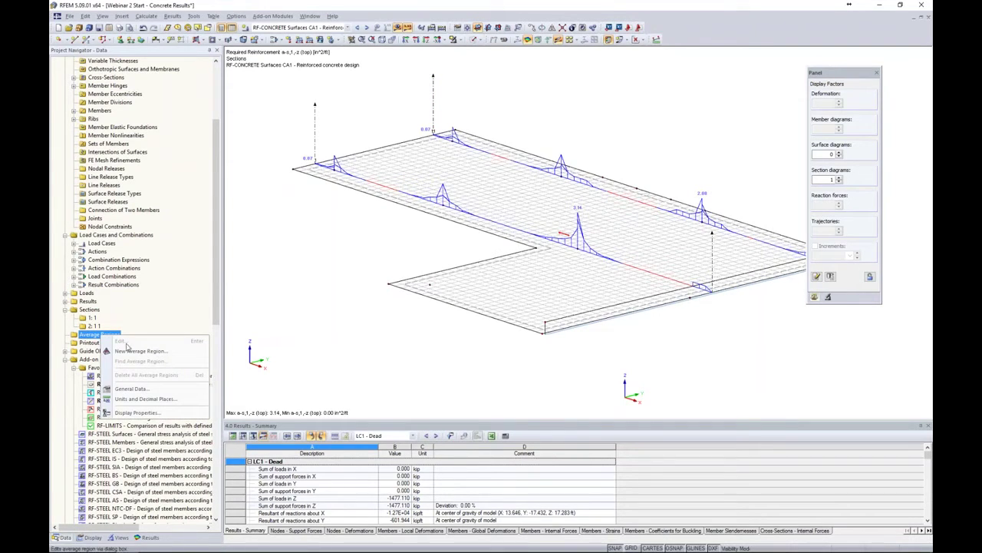
click(135, 351)
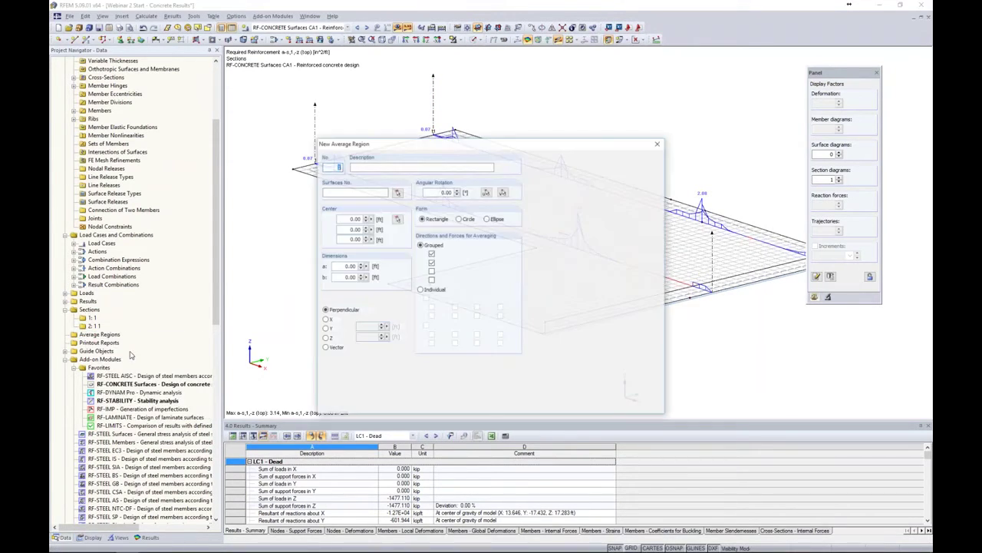
drag(493, 129, 515, 127)
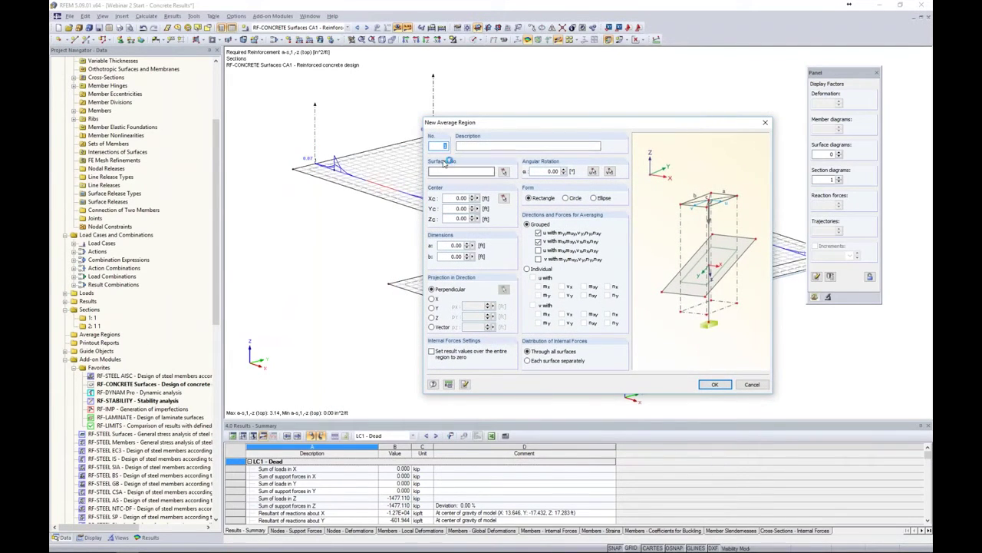
click(504, 171)
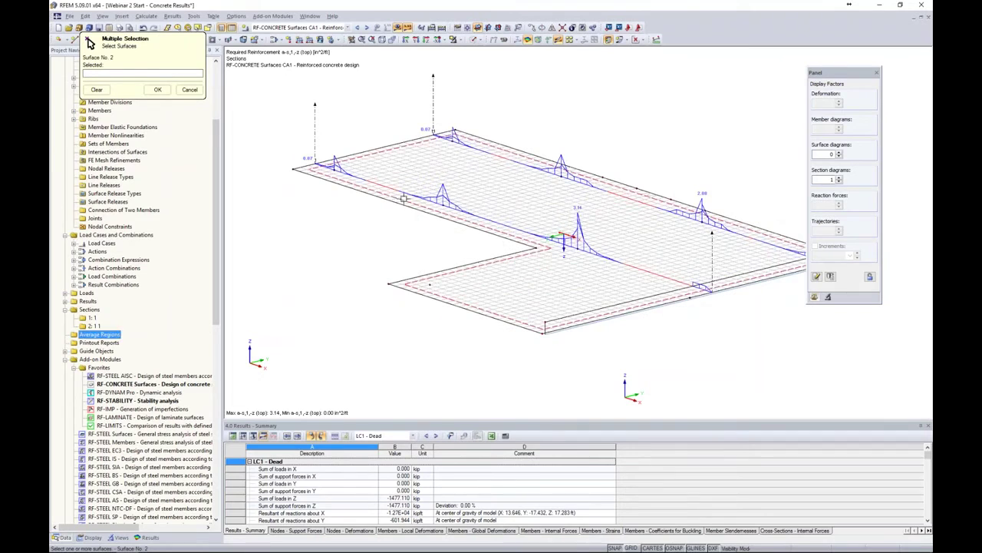
click(157, 90)
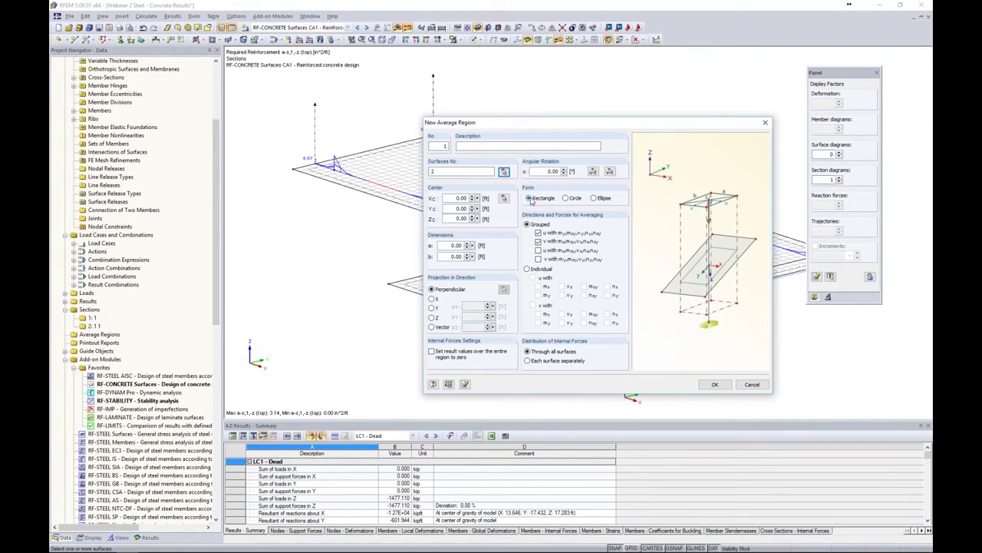
Try the circle and ellipse forms for the average region, returning to the rectangle form
click(567, 200)
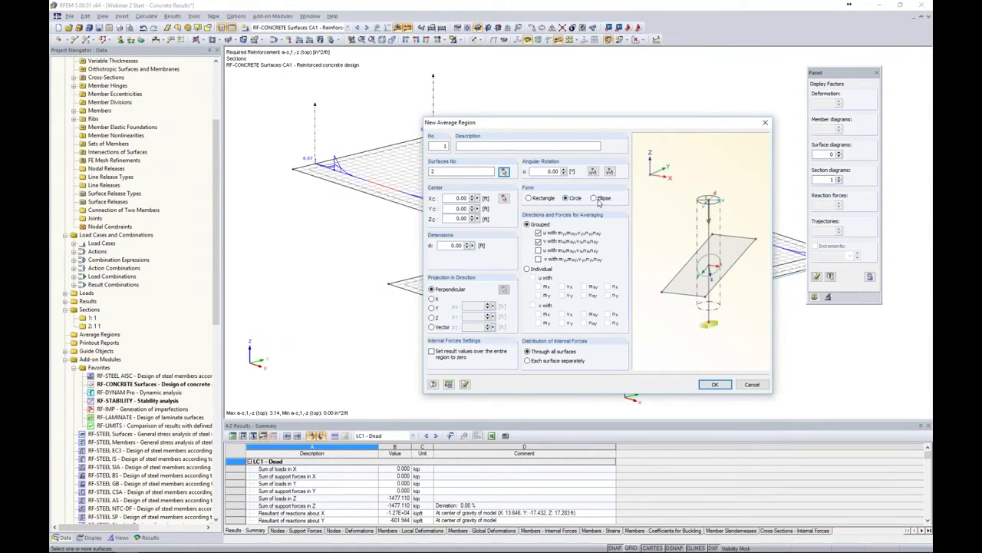
click(594, 199)
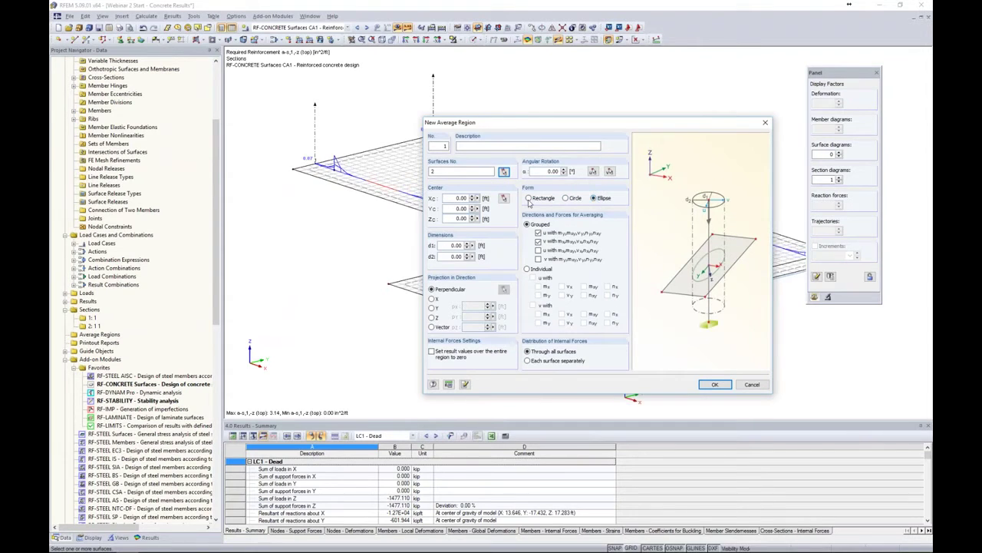
click(529, 198)
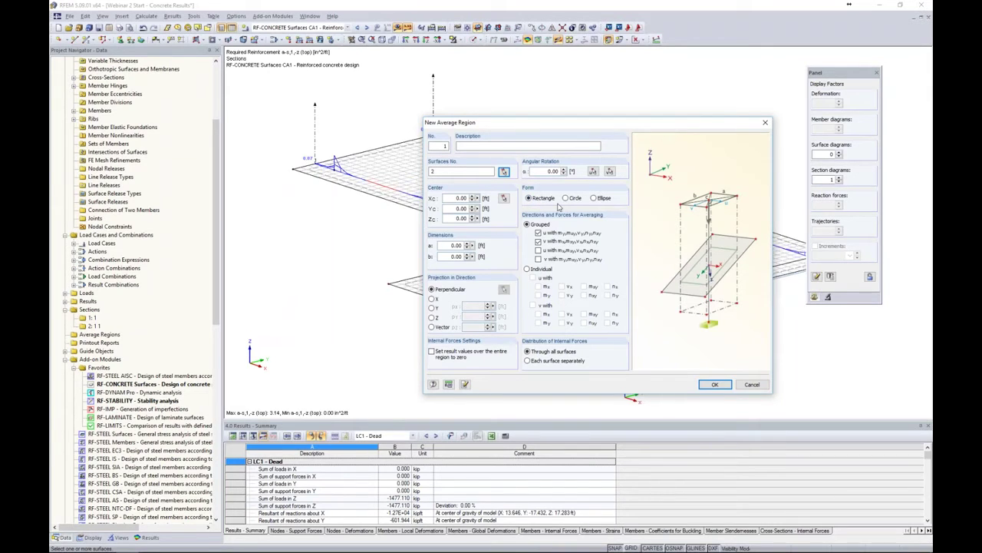
click(566, 198)
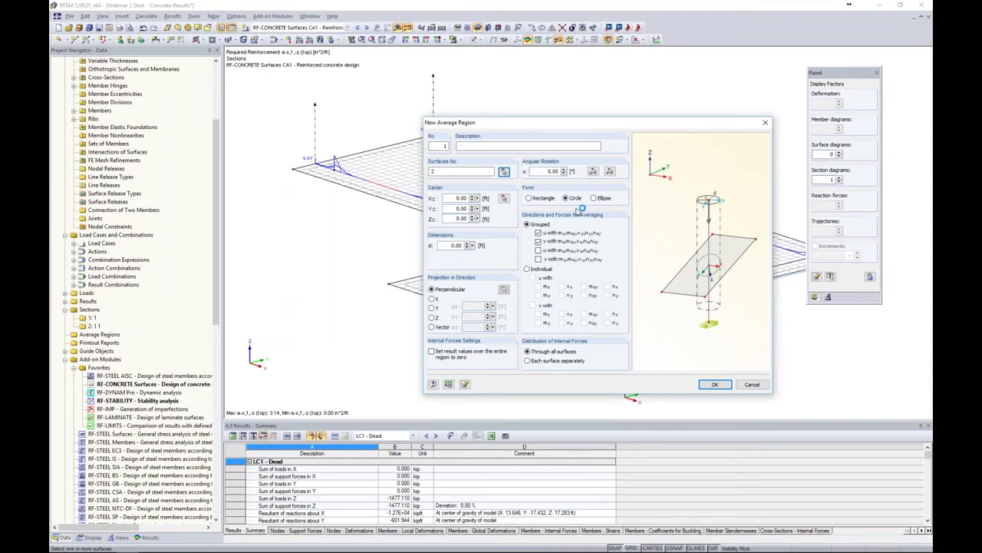
click(529, 198)
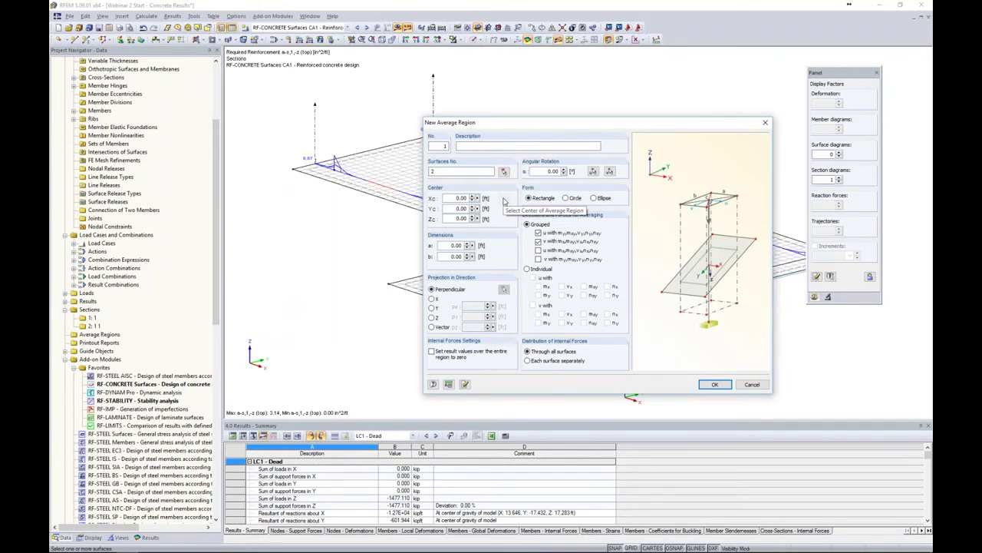
Center the region on the corner column node (-20, -22, 24 ft) and set dimensions a and b to 2 ft
click(504, 199)
click(335, 170)
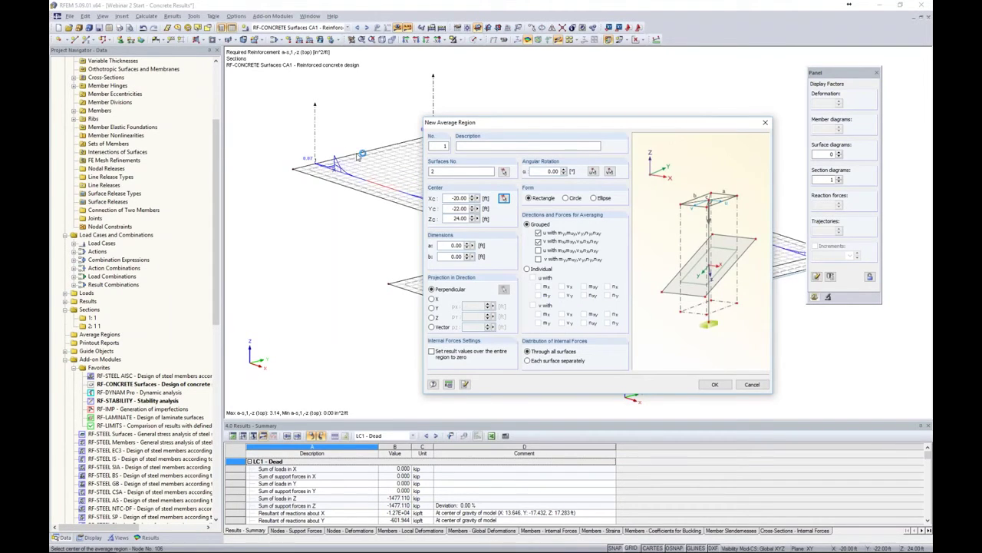
double_click(456, 245)
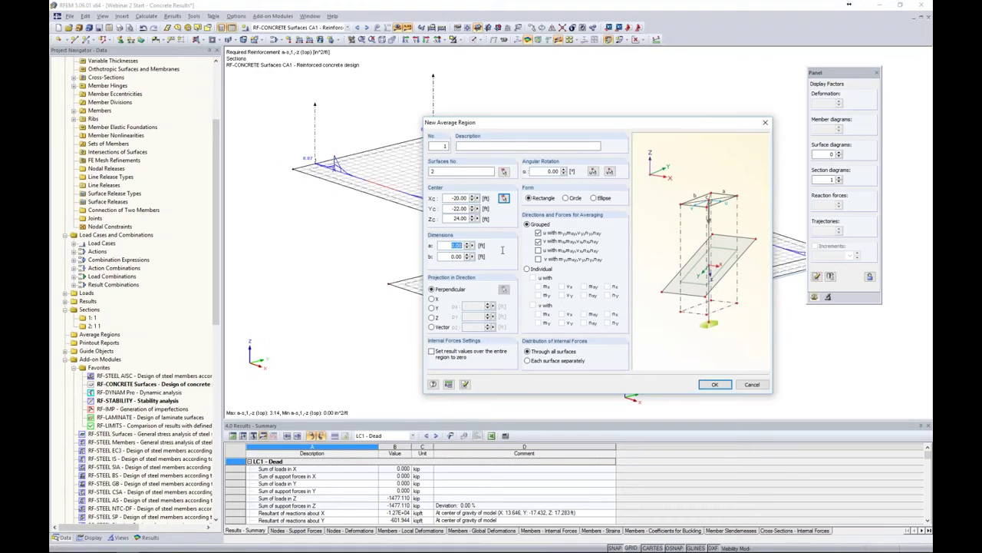
text(2)
key(Tab)
text(2)
Try the additional grouped averaging directions and the individual force selection, returning to the grouped setting
click(538, 251)
click(538, 259)
click(538, 251)
click(538, 260)
click(527, 268)
click(527, 224)
Distribute the internal forces on each surface separately and create the average region
click(528, 361)
click(714, 384)
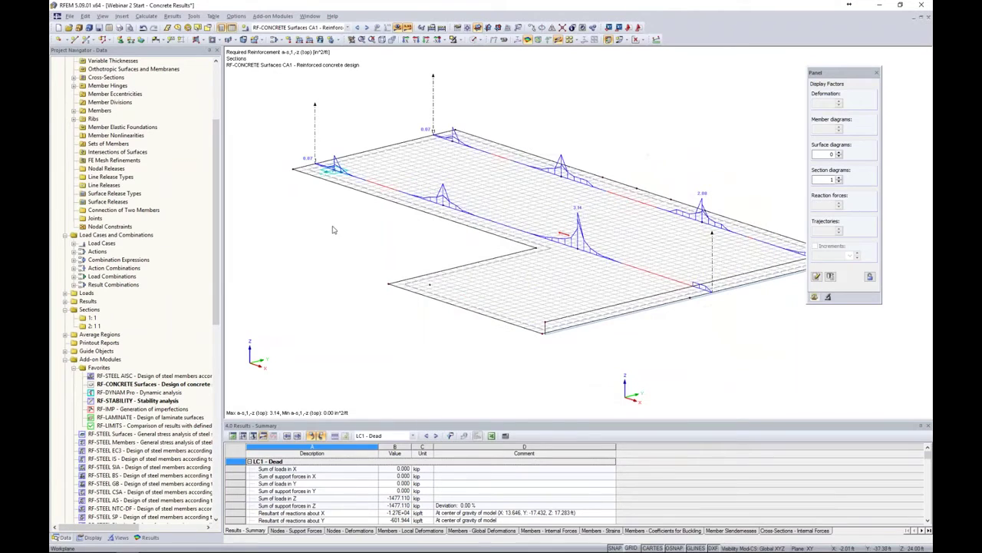
Show the basic internal force m-x as section diagrams for load combination CO2 - 1.2D + 1.6L
middle_drag(333, 227, 383, 271)
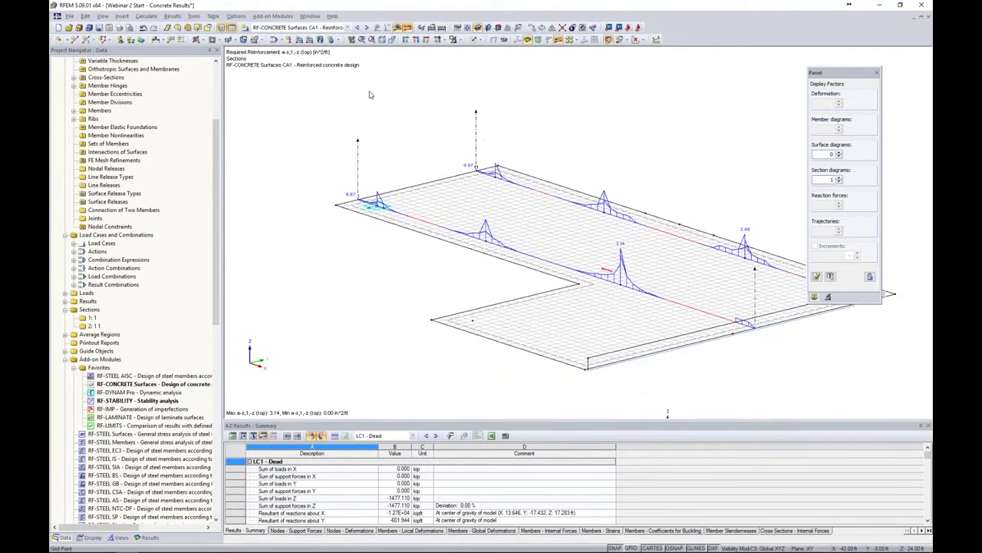
click(348, 28)
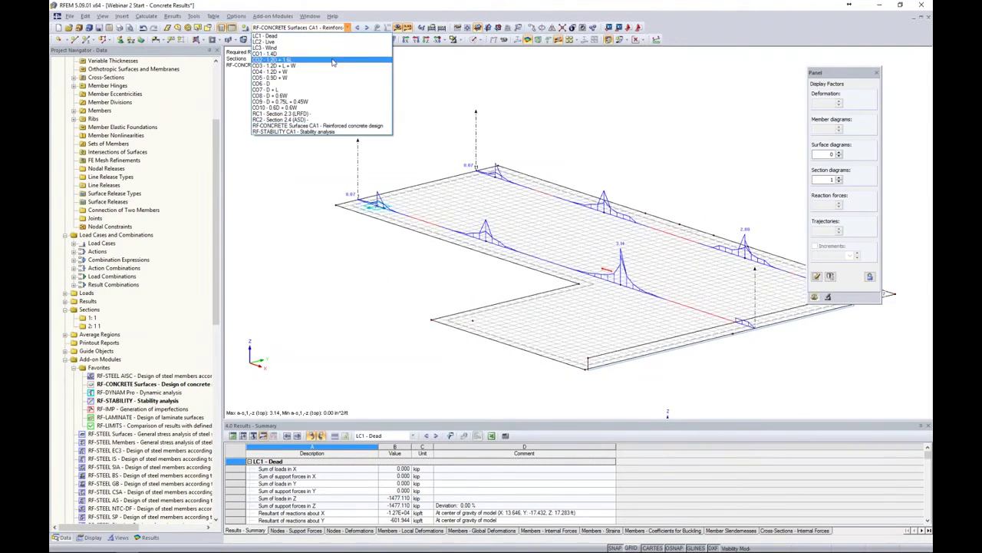
click(272, 59)
click(386, 29)
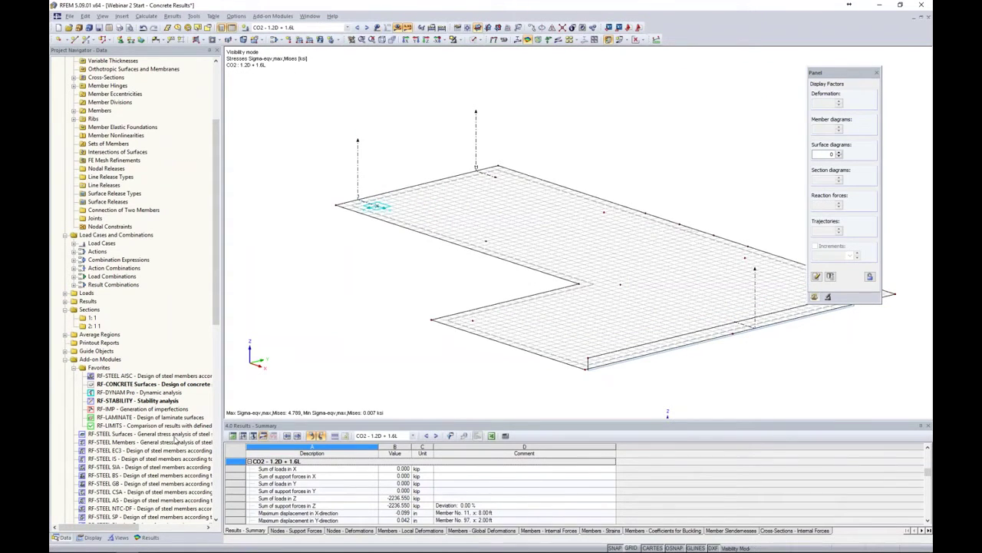
click(148, 537)
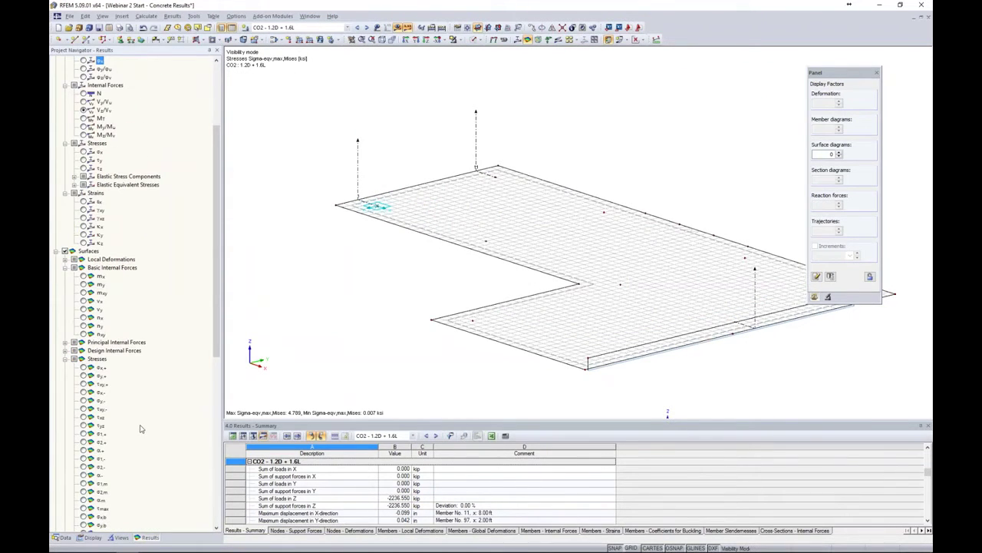
scroll(141, 429, down, 13)
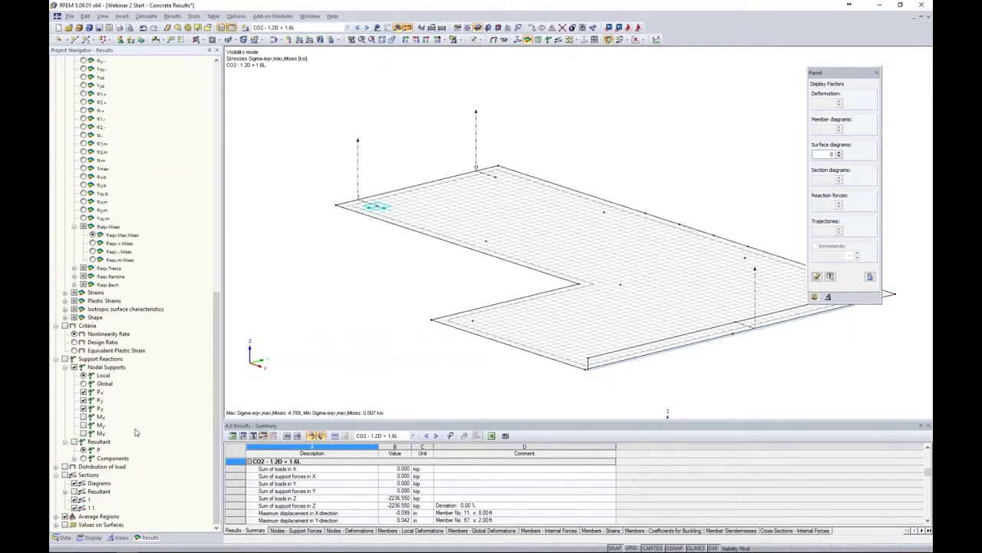
click(65, 475)
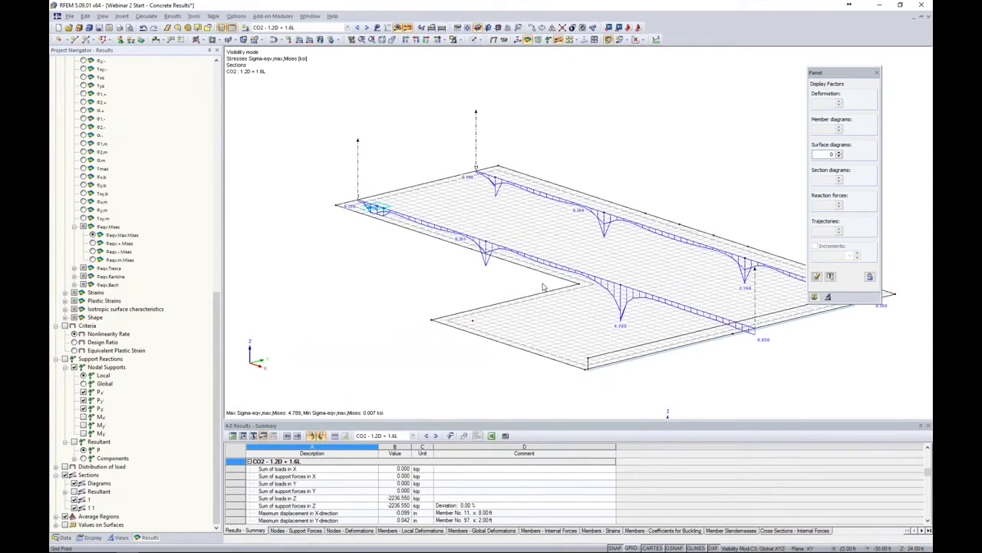
scroll(85, 210, up, 10)
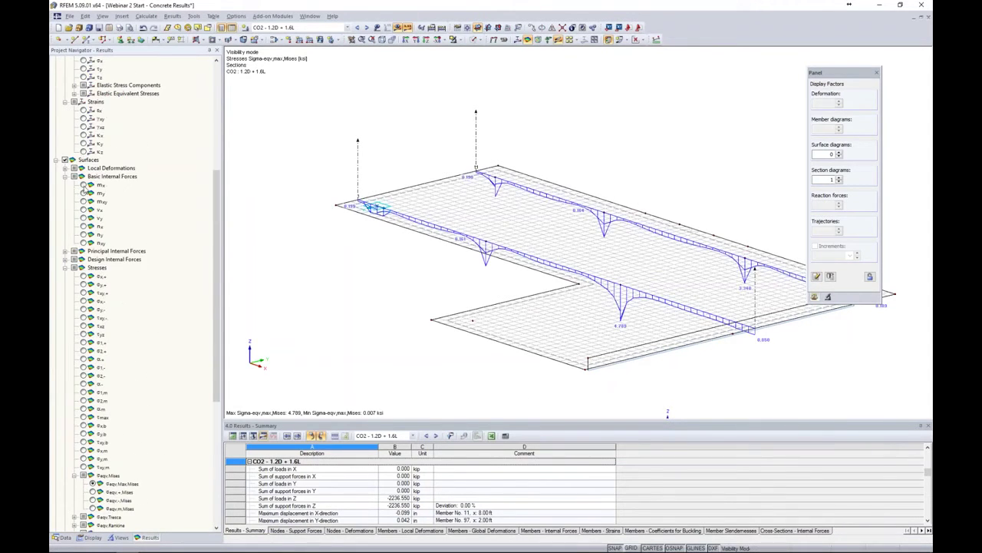
click(83, 185)
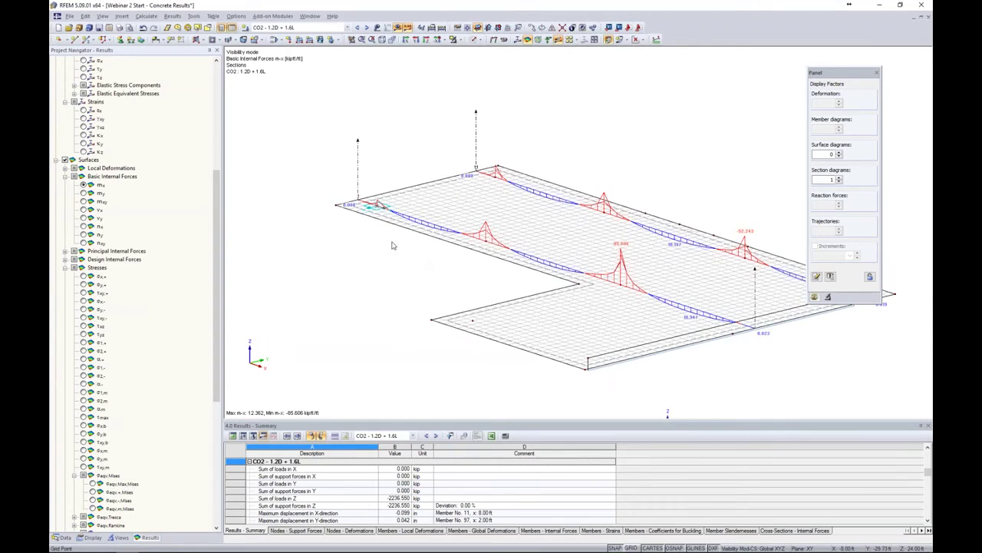
Copy the average region to the next two columns along the same column line, accepting the deletion of the results
scroll(388, 241, up, 3)
click(374, 197)
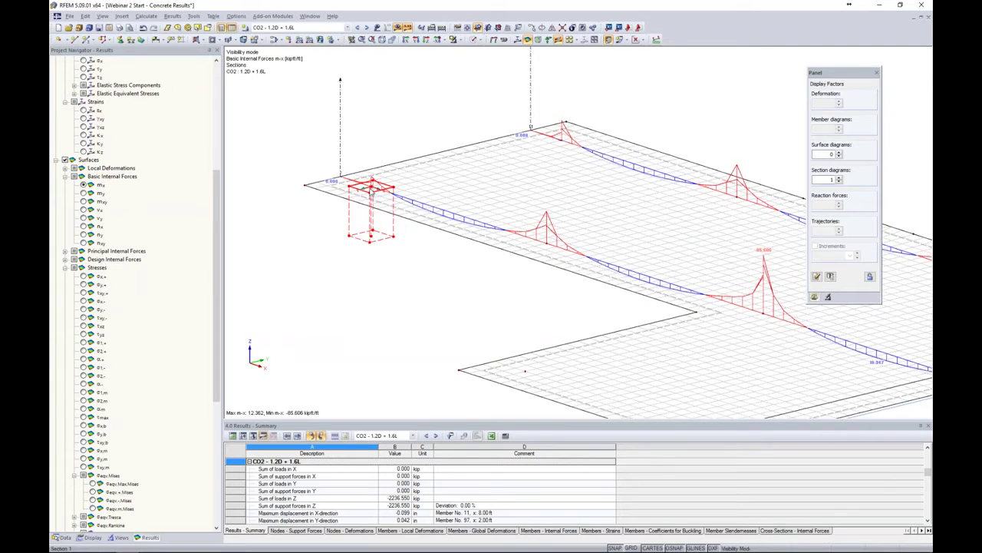
drag(370, 196, 547, 250)
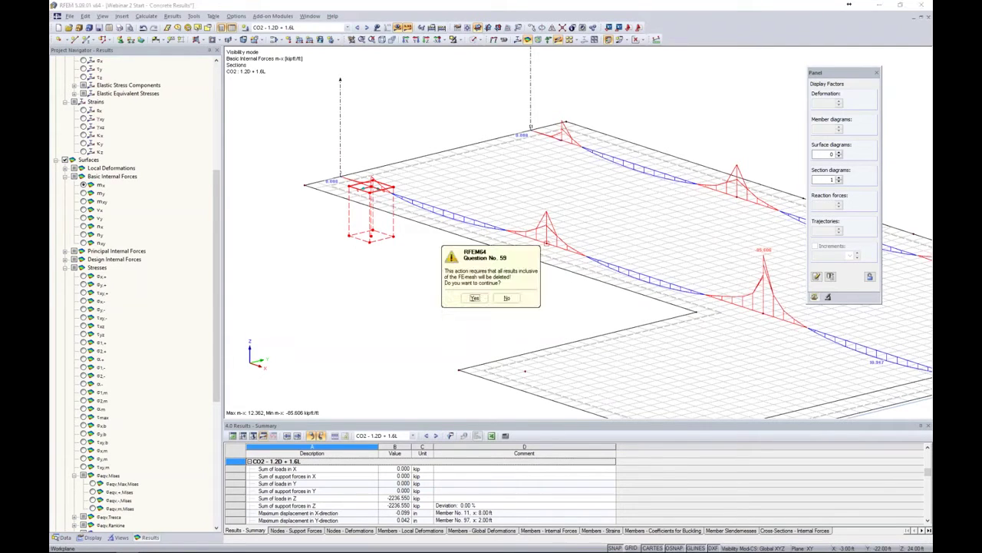
click(473, 299)
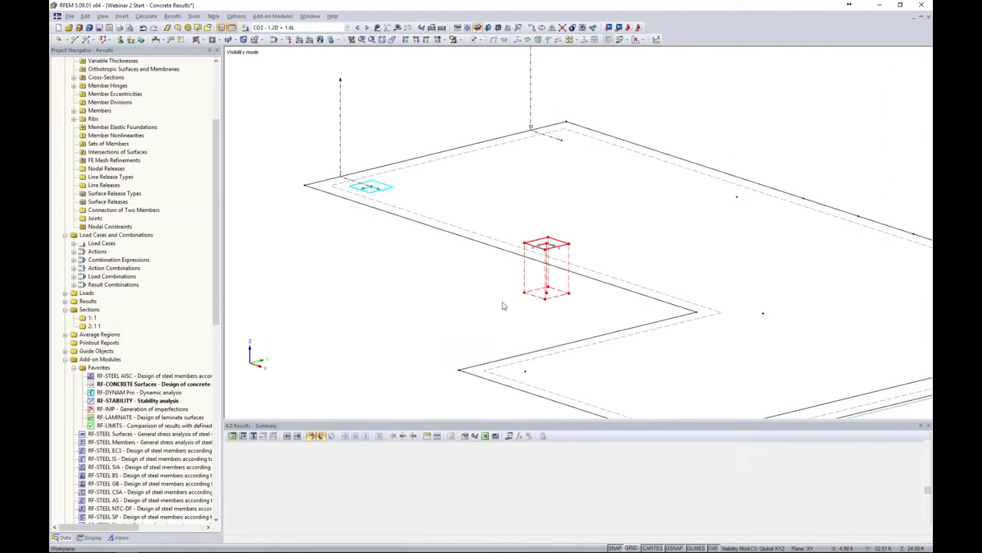
middle_drag(445, 291, 298, 242)
ctrl+drag(409, 201, 616, 272)
Recalculate the CO2 results and the RF-CONCRETE Surfaces CA1 reinforced concrete design
click(397, 28)
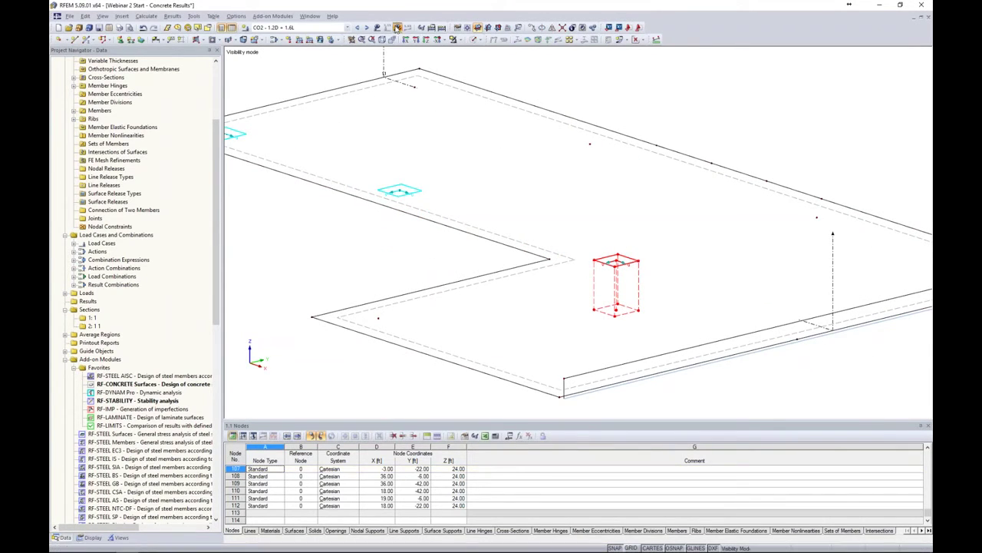
click(474, 304)
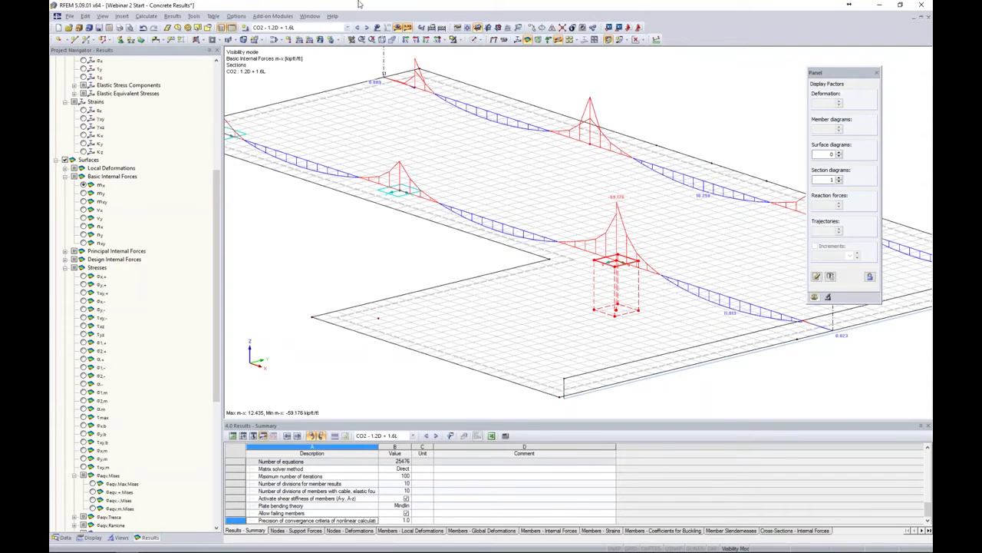
click(347, 27)
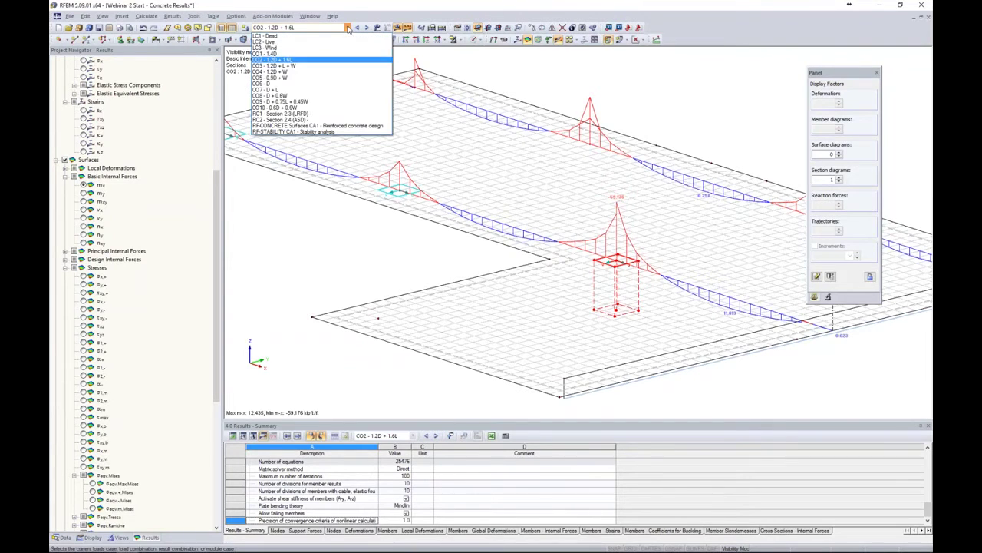
click(318, 125)
click(398, 27)
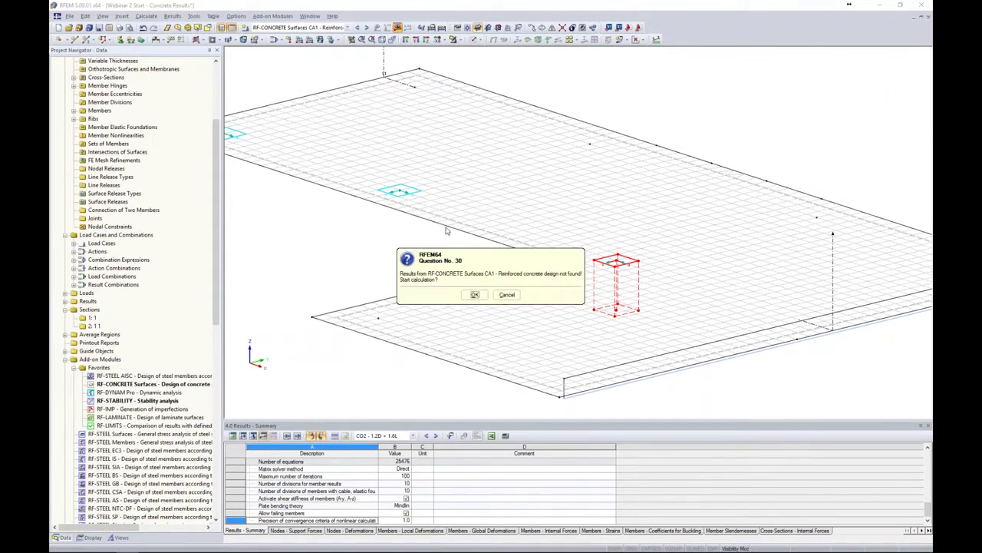
click(472, 293)
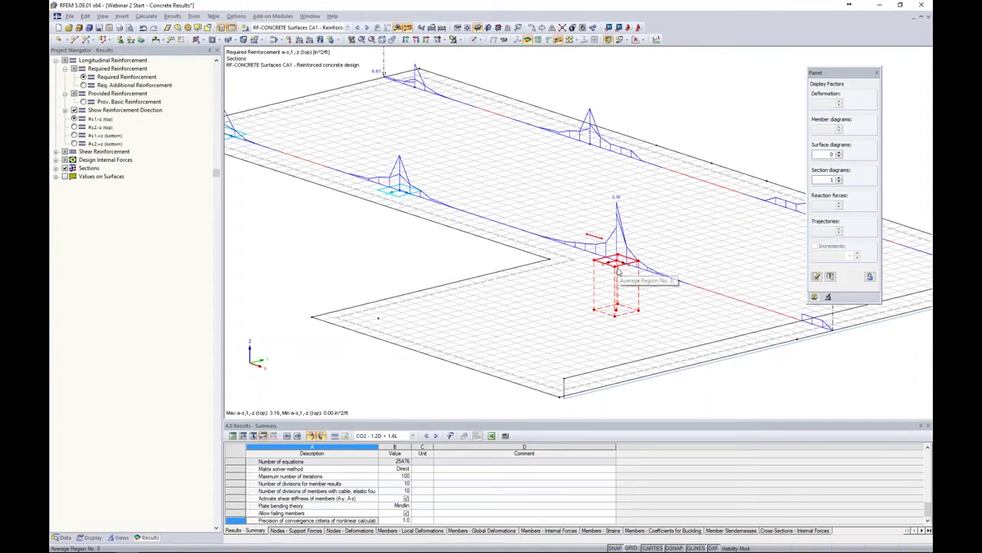
Apply the averaged internal forces of the defined average regions in the RF-CONCRETE Surfaces design details and recalculate the required reinforcement
click(62, 536)
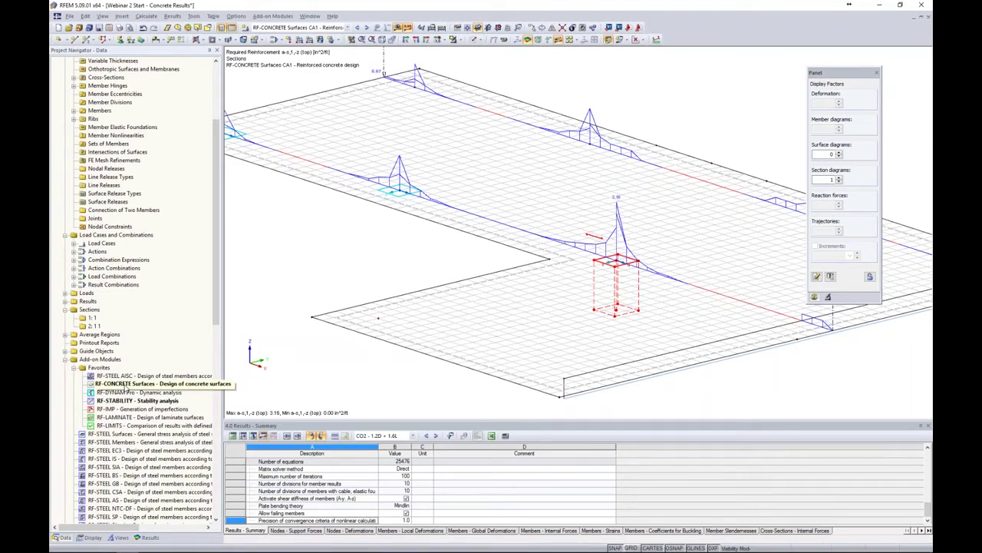
double_click(125, 387)
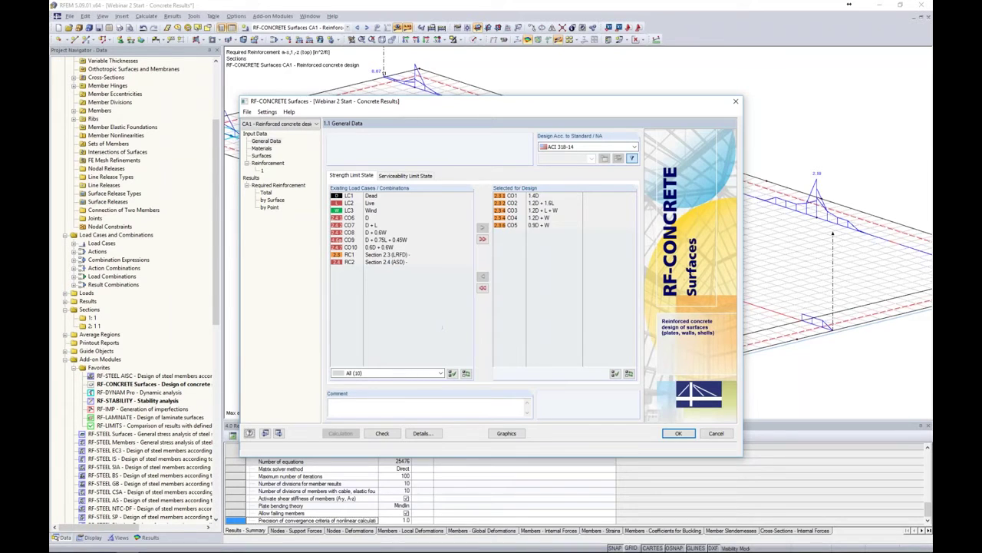
click(422, 433)
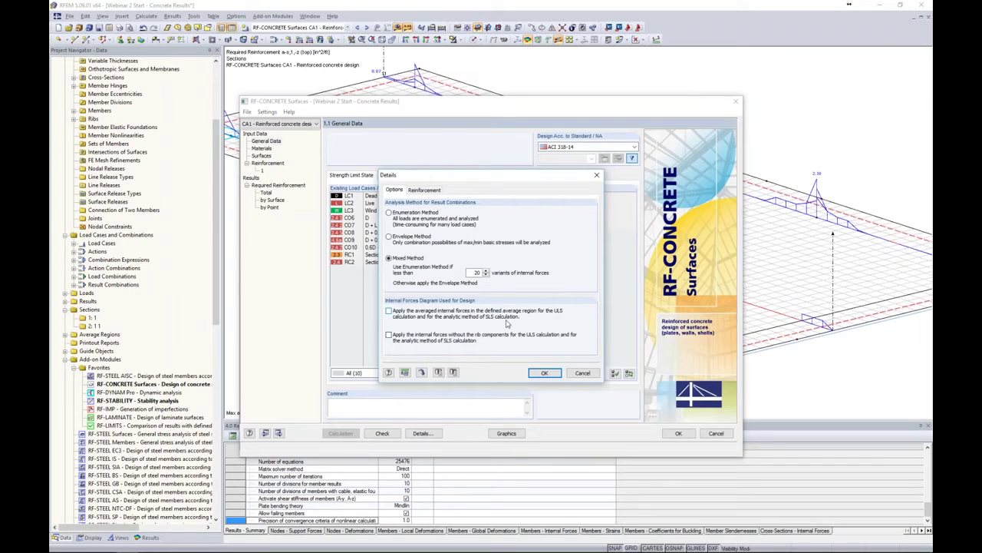
click(389, 310)
click(546, 373)
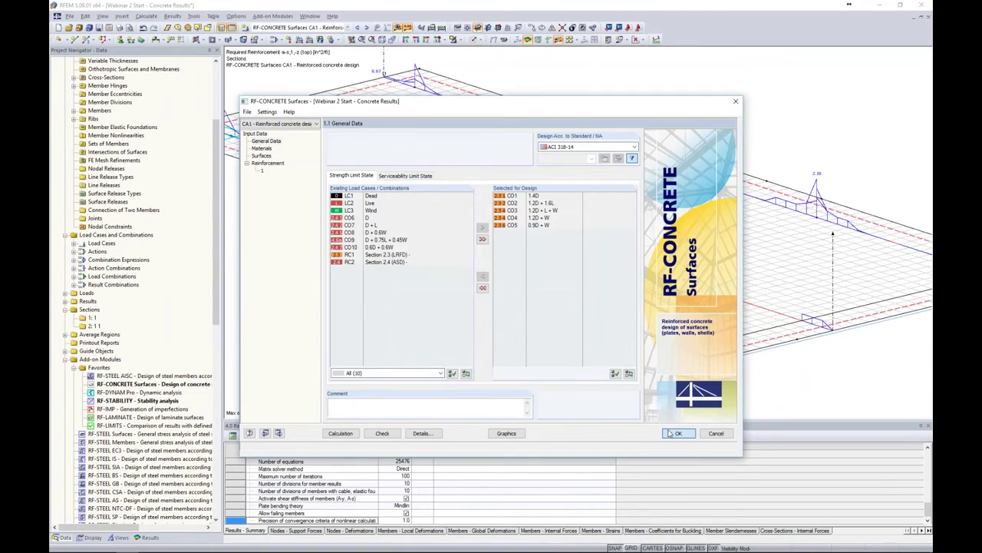
click(677, 432)
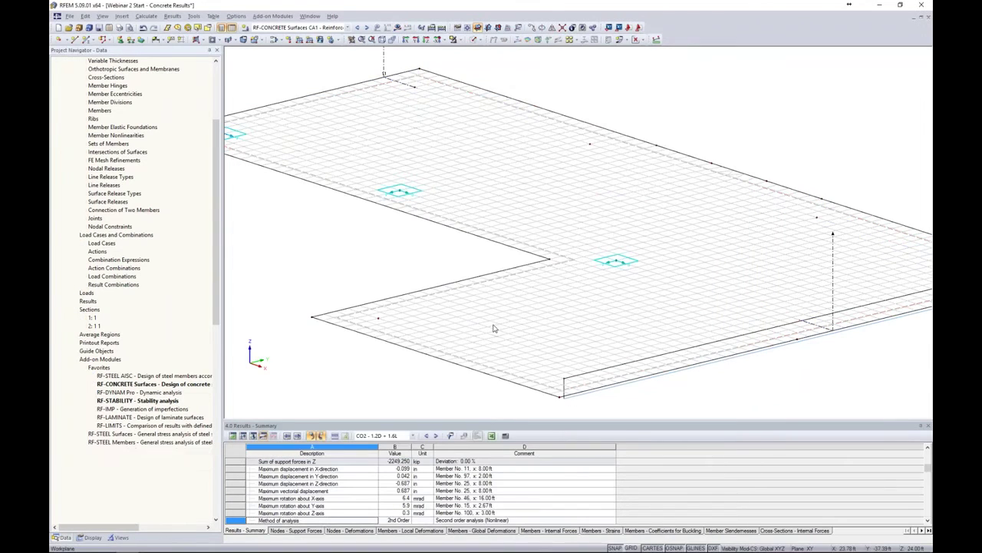
click(397, 27)
click(475, 296)
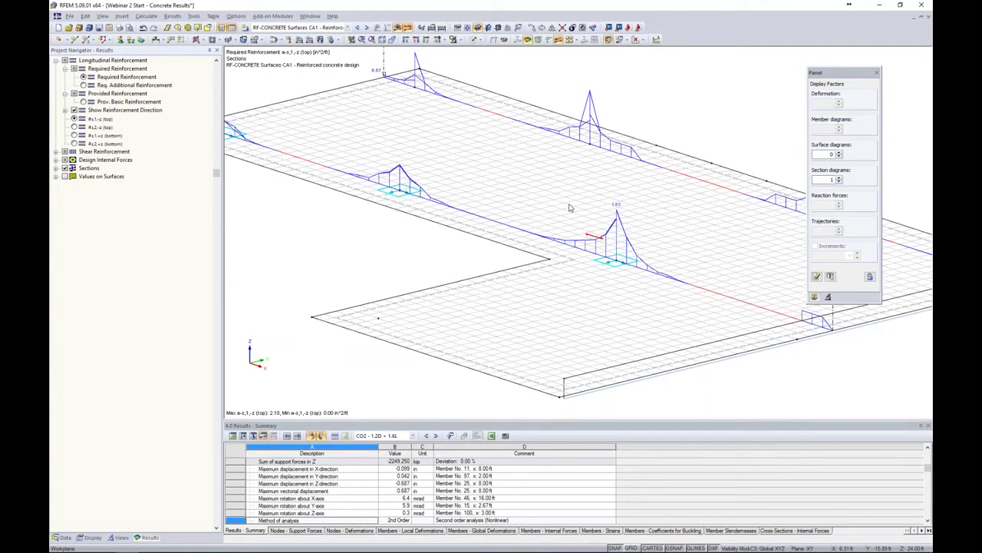
Hide the design results and cancel the visibility mode to show the whole structure
scroll(569, 207, down, 5)
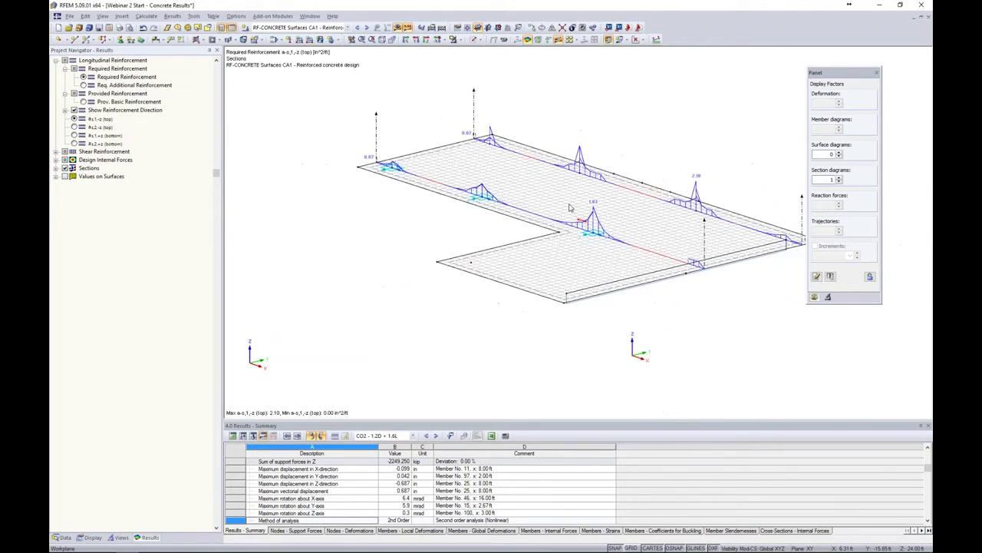
middle_drag(570, 207, 516, 198)
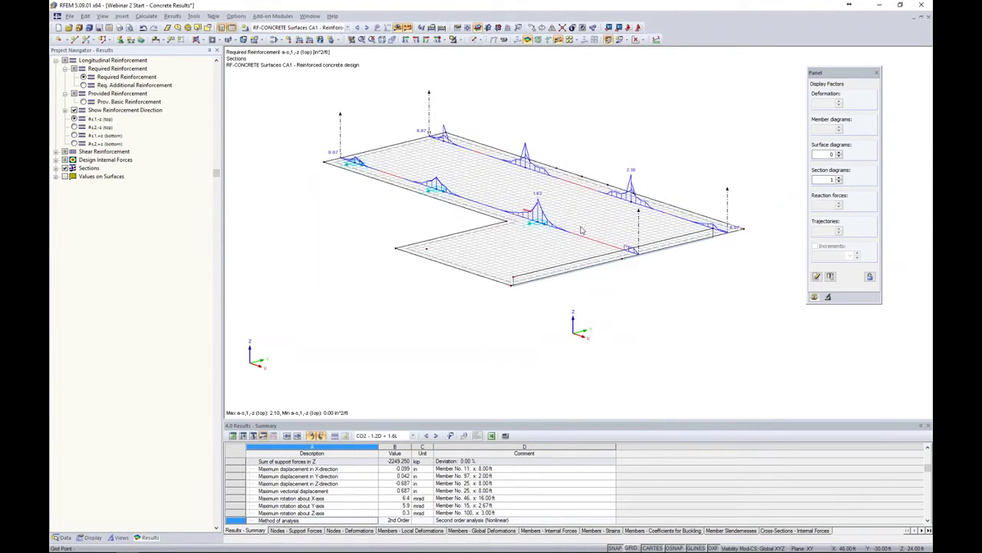
click(399, 28)
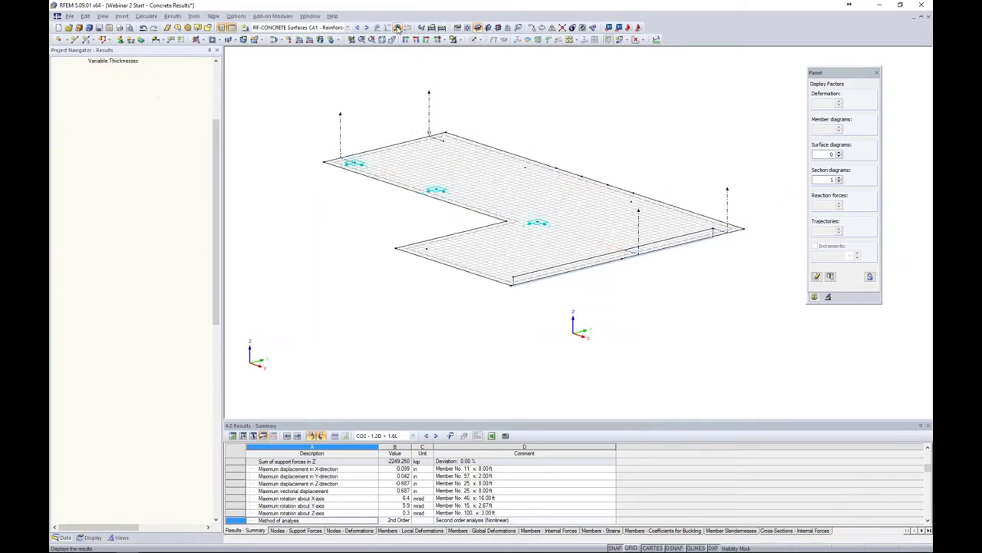
click(454, 39)
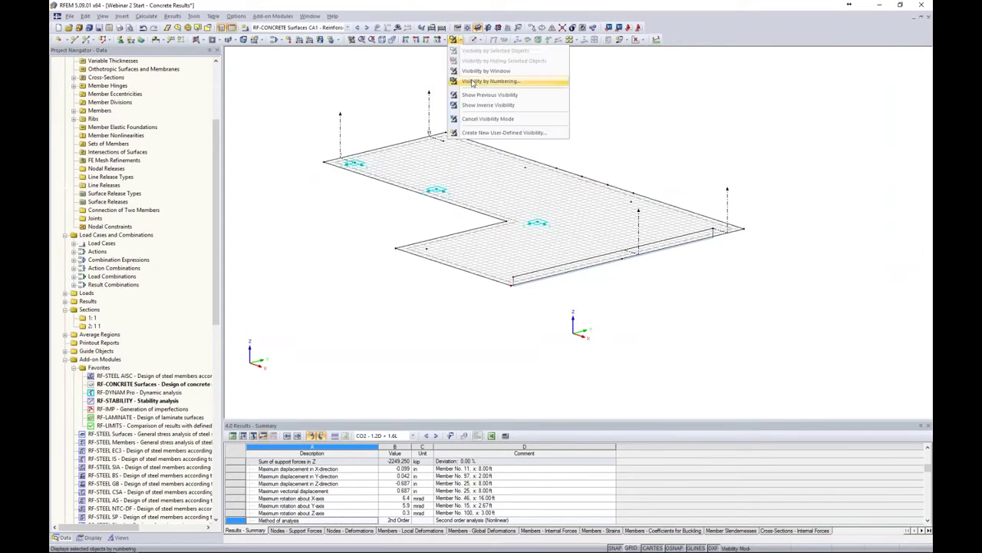
click(488, 118)
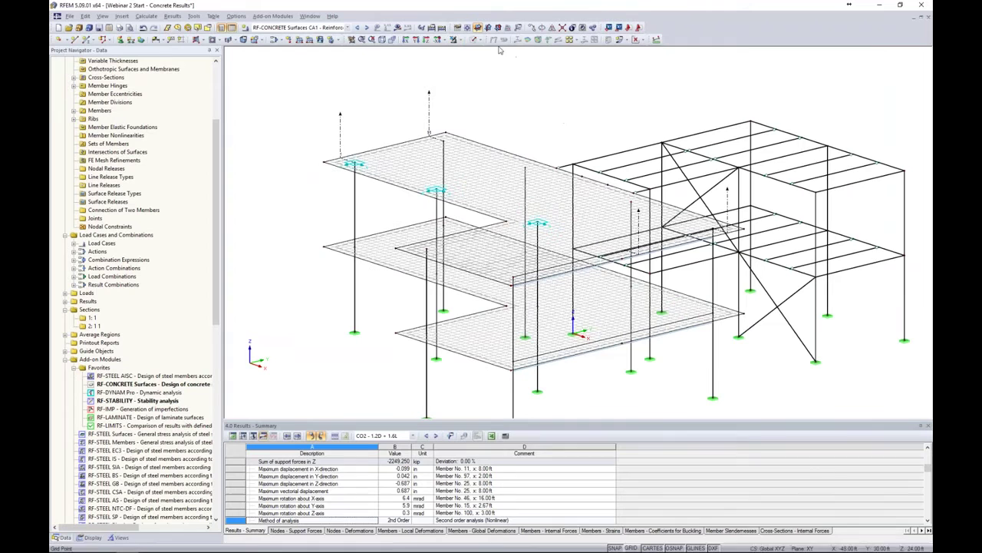
Display the whole model as a solid transparent model and orbit to the top slab's edge rib
click(476, 39)
click(522, 72)
middle_drag(598, 125, 787, 79)
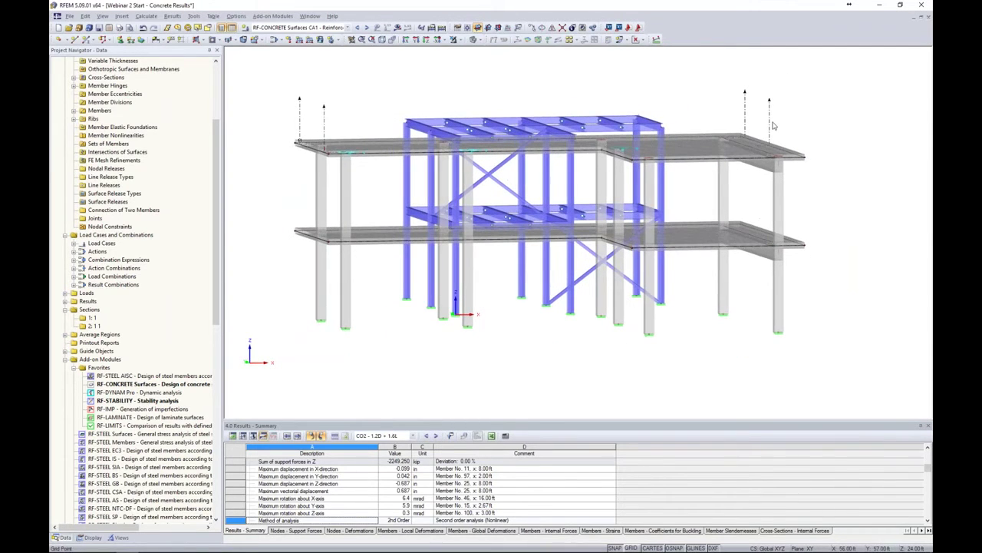
click(768, 163)
ctrl+middle_drag(820, 187, 635, 184)
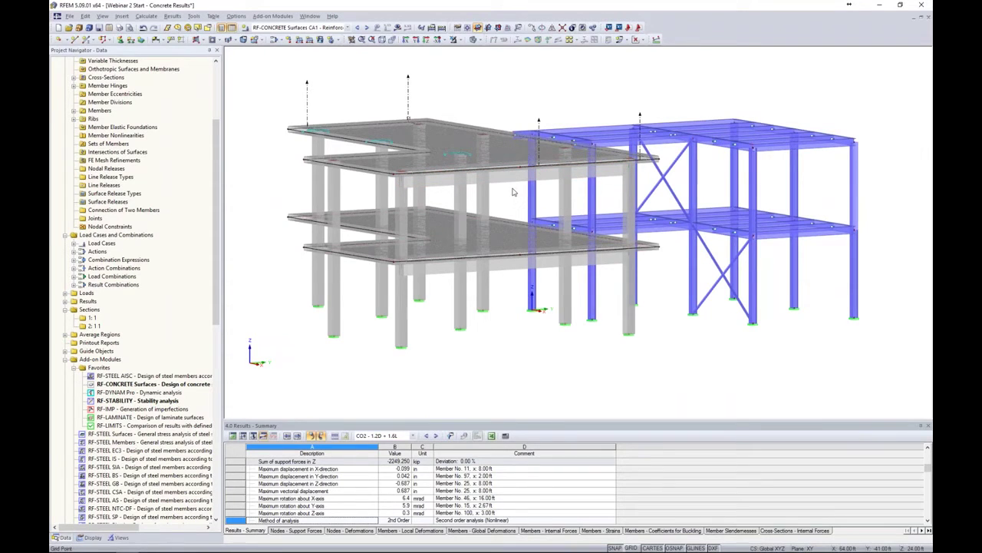
ctrl+middle_drag(513, 192, 611, 161)
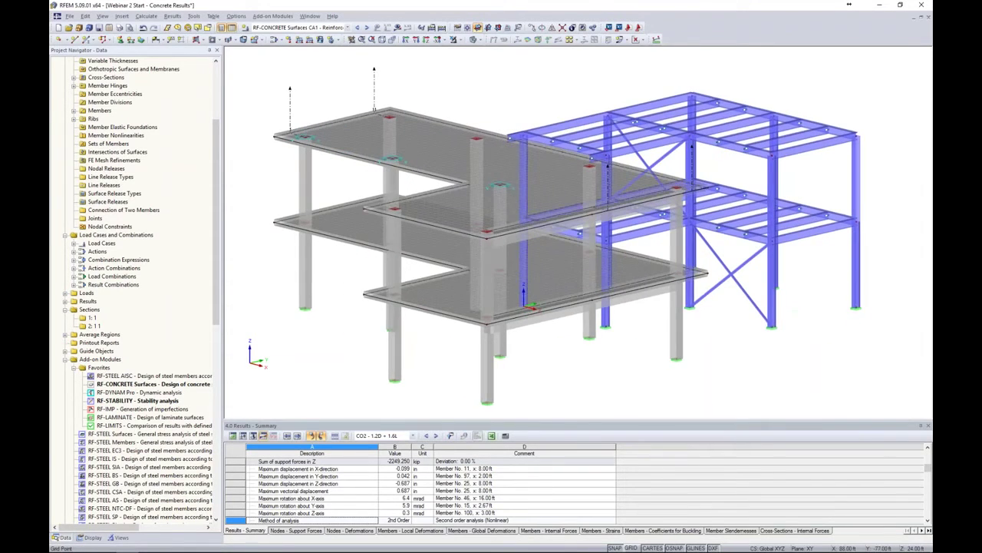
Examine the rib position and integration widths of the top slab's edge member without changing them
double_click(557, 231)
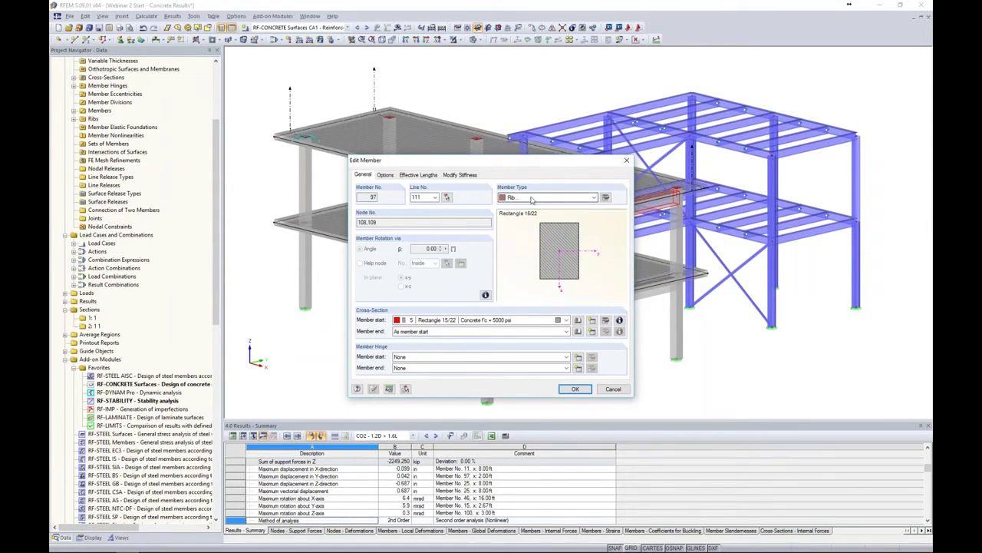
click(607, 199)
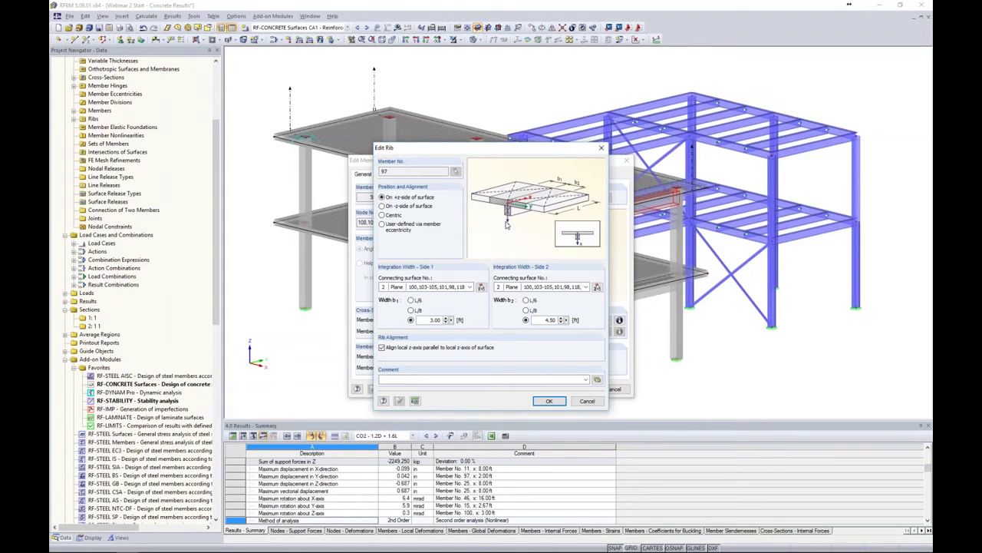
click(587, 401)
Set the member type of the top slab's edge member to Beam, accepting the deletion of the results
click(515, 195)
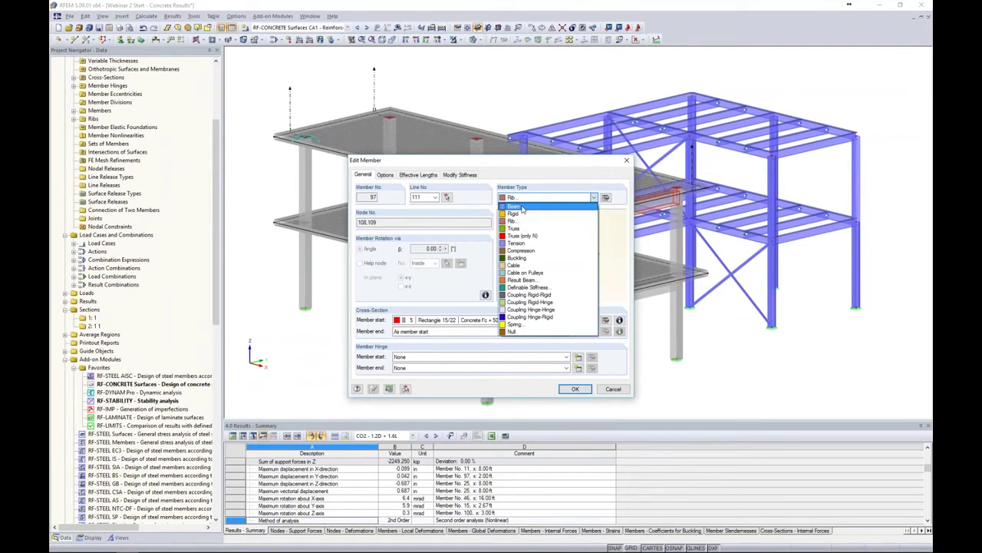
click(522, 206)
drag(521, 169, 337, 142)
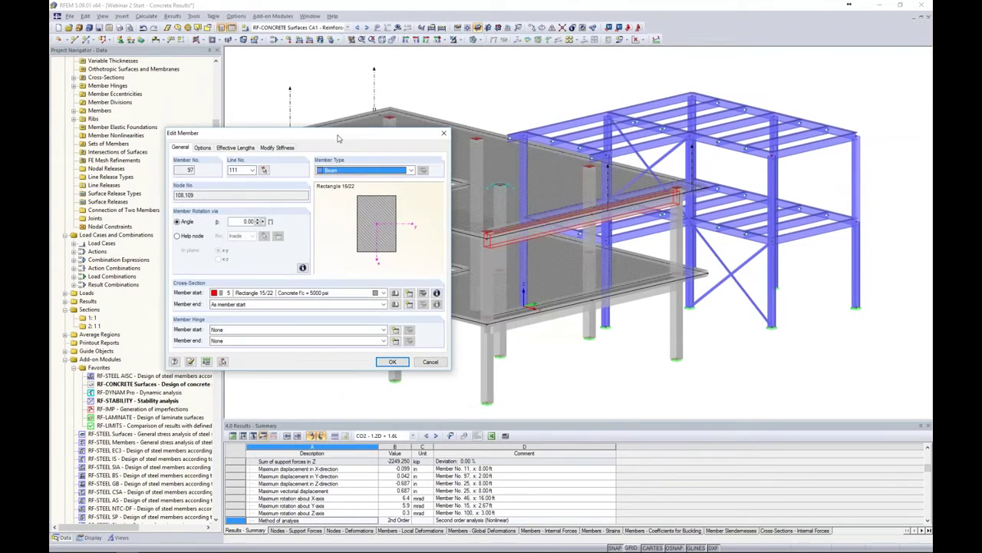
click(391, 362)
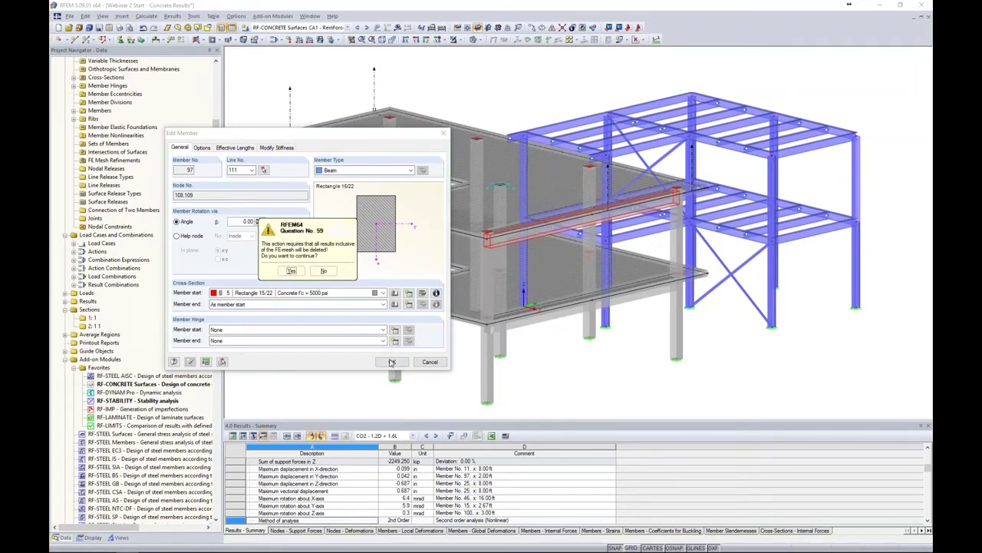
Start a new member eccentricity for the top slab's edge beam with the cross-section aligned at its top centre
ctrl+middle_drag(491, 300, 652, 295)
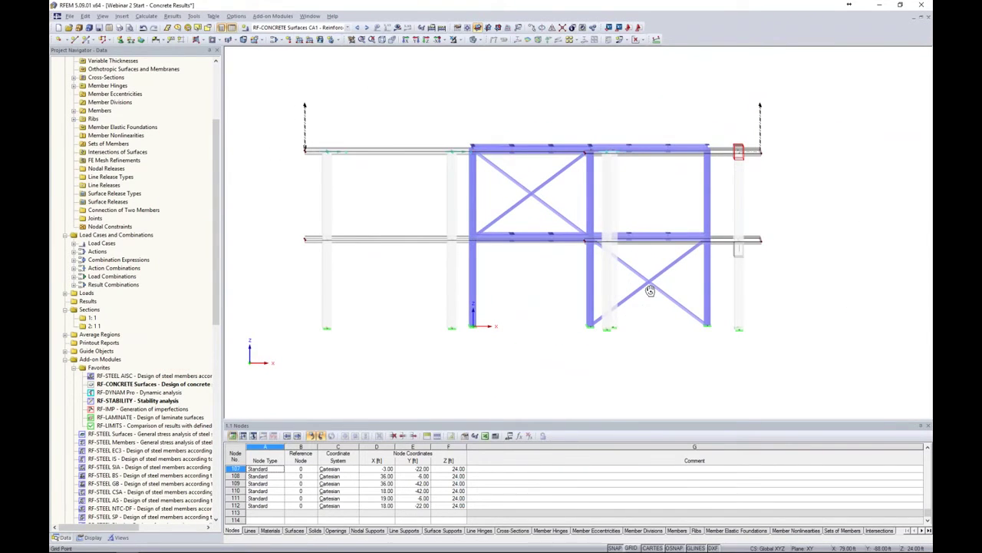
scroll(742, 170, up, 5)
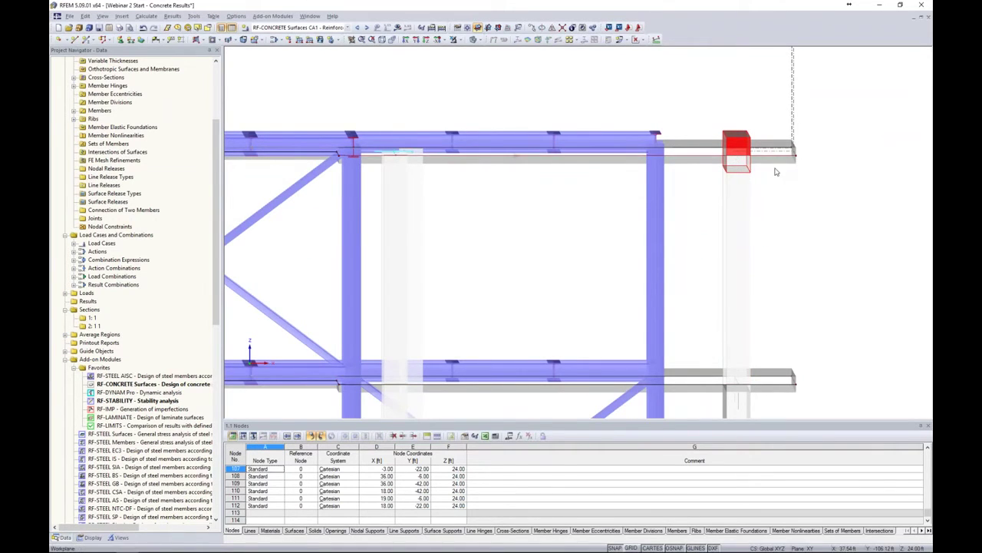
scroll(777, 159, down, 5)
ctrl+middle_drag(806, 206, 508, 215)
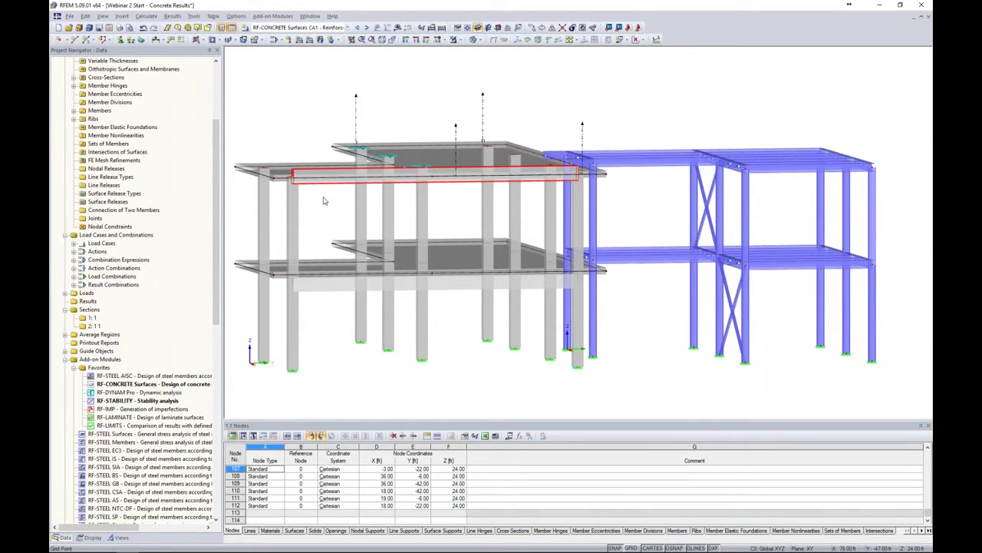
ctrl+middle_drag(333, 204, 335, 215)
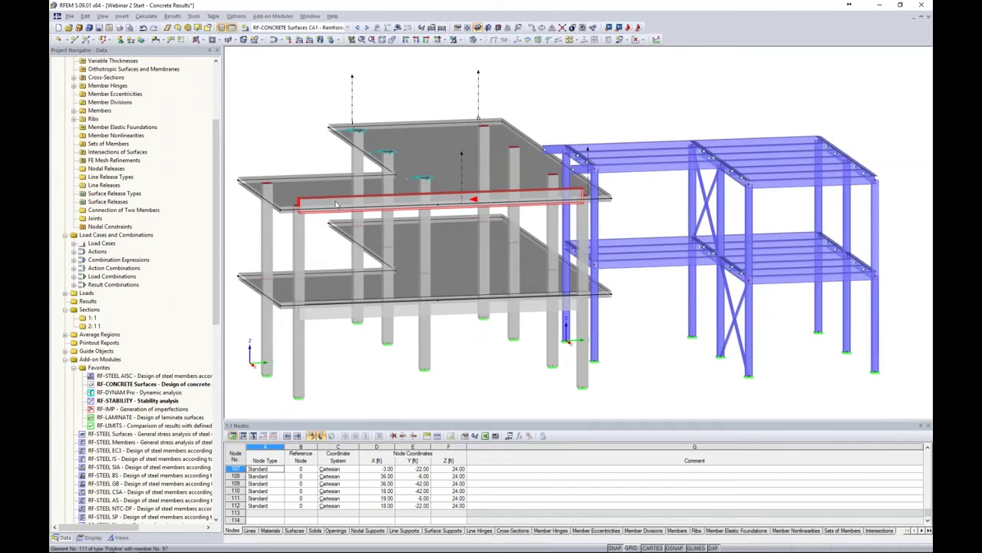
double_click(336, 204)
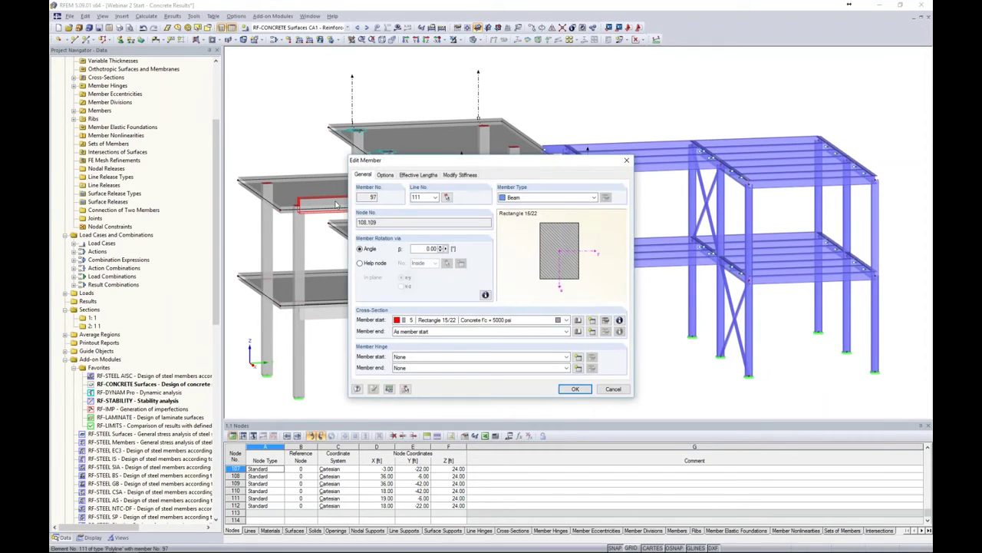
click(385, 175)
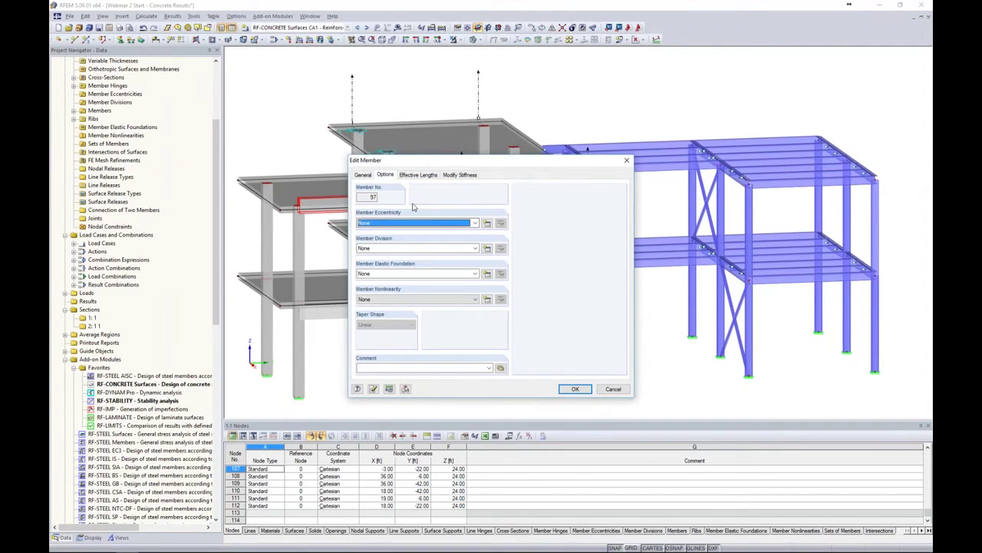
click(488, 224)
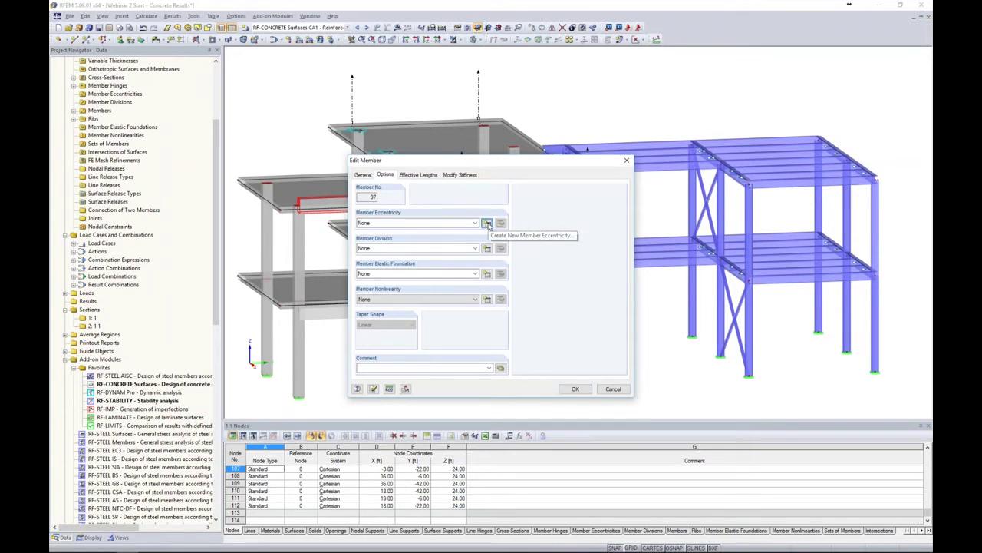
drag(507, 157, 519, 132)
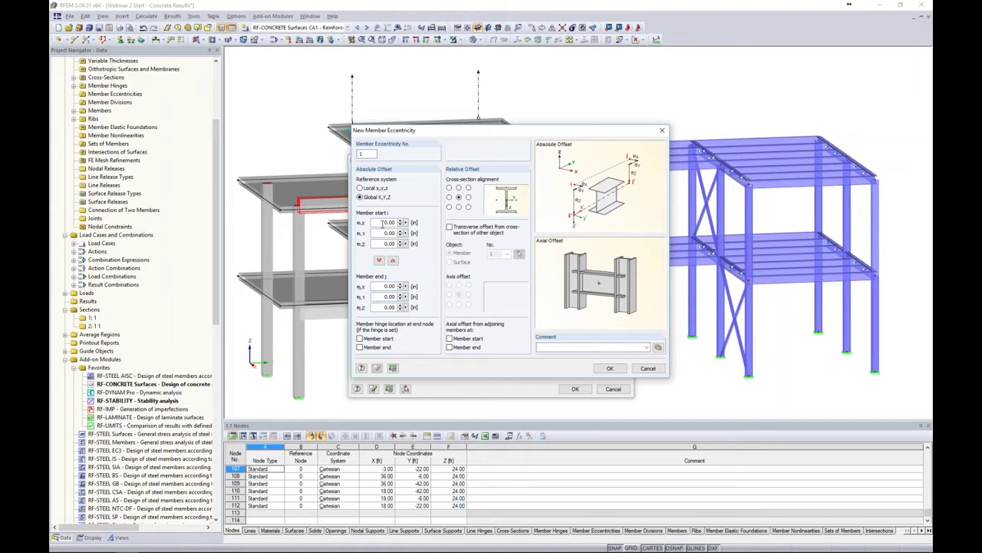
drag(453, 132, 518, 129)
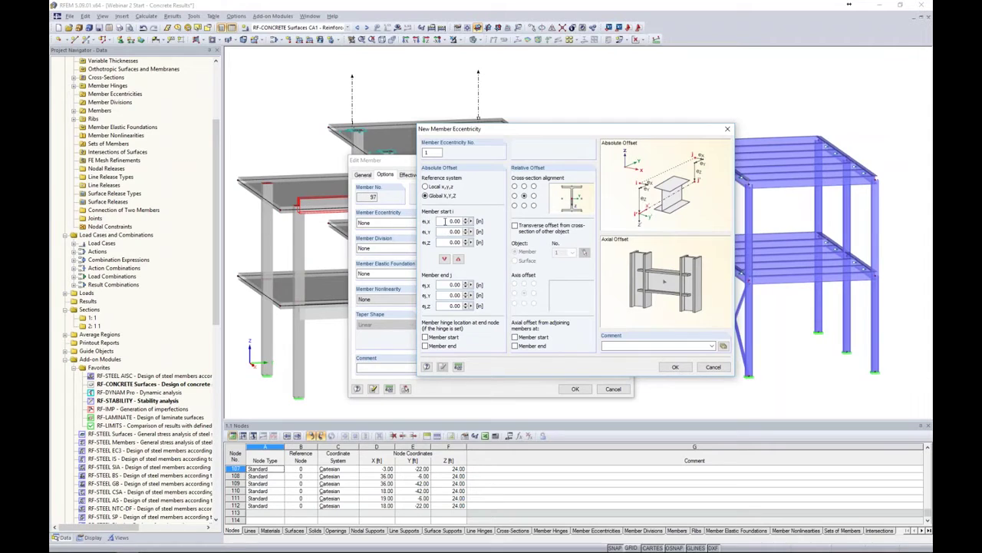
drag(511, 134, 436, 140)
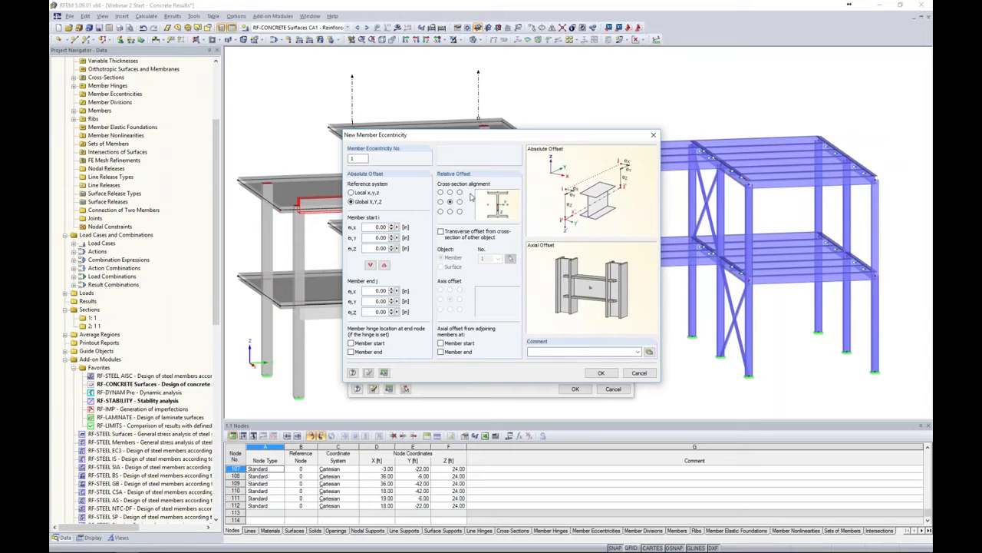
click(442, 193)
click(460, 193)
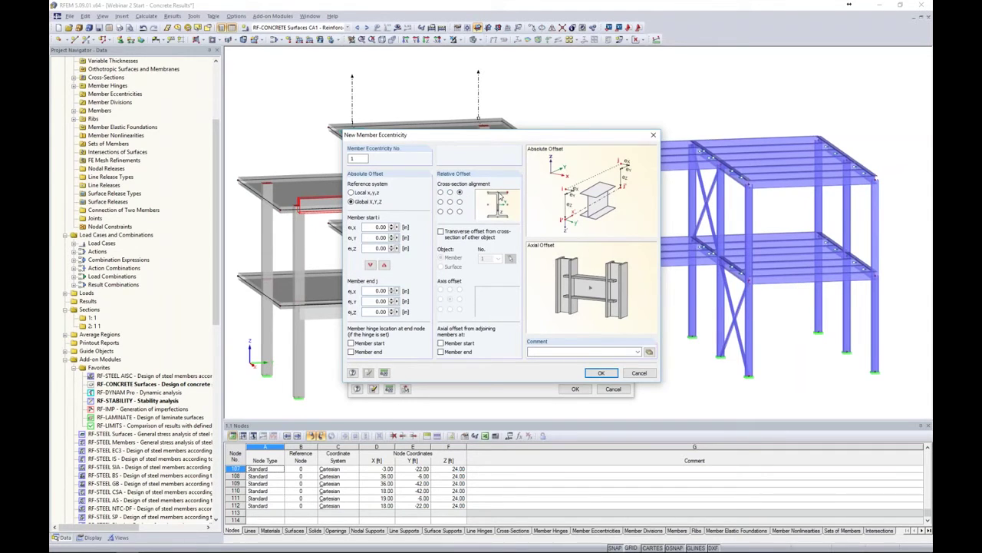
click(450, 192)
Add a transverse offset from the bottom face of top slab surface 2 to the eccentricity and apply it to the beam
click(441, 231)
click(441, 266)
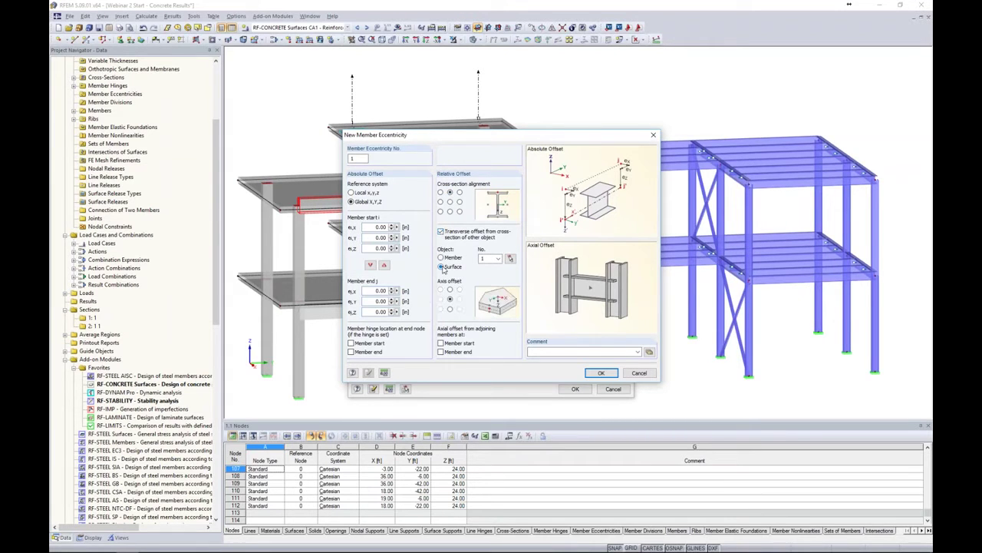
click(511, 261)
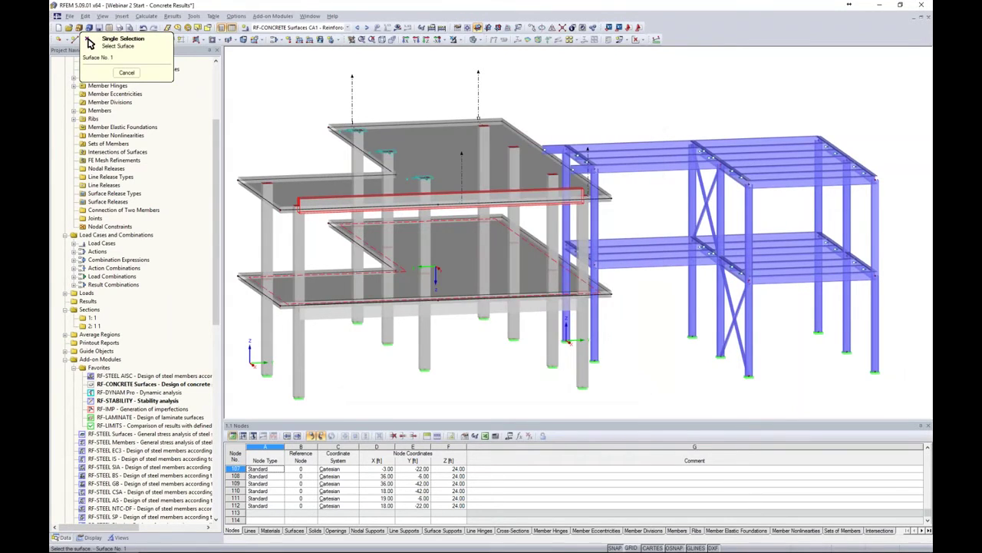
click(590, 287)
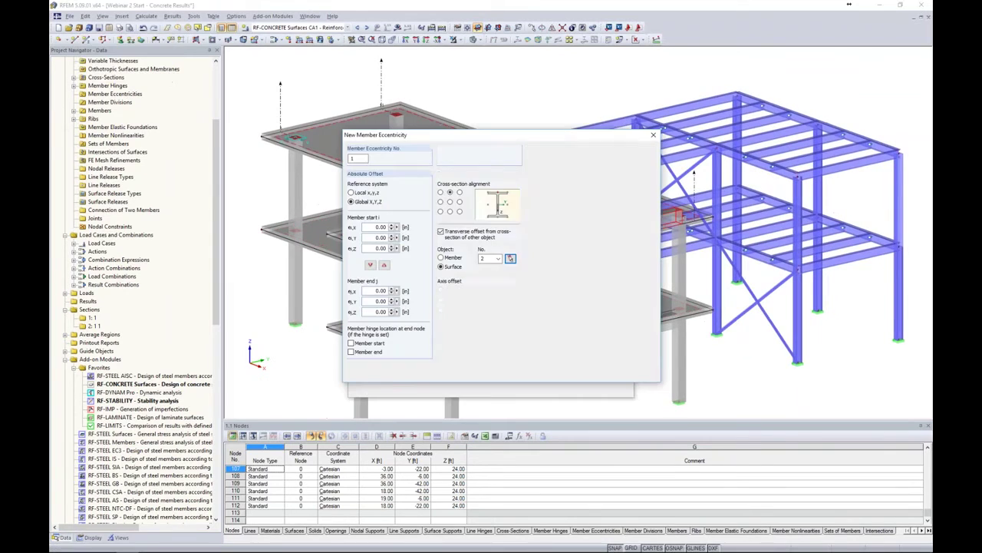
click(450, 308)
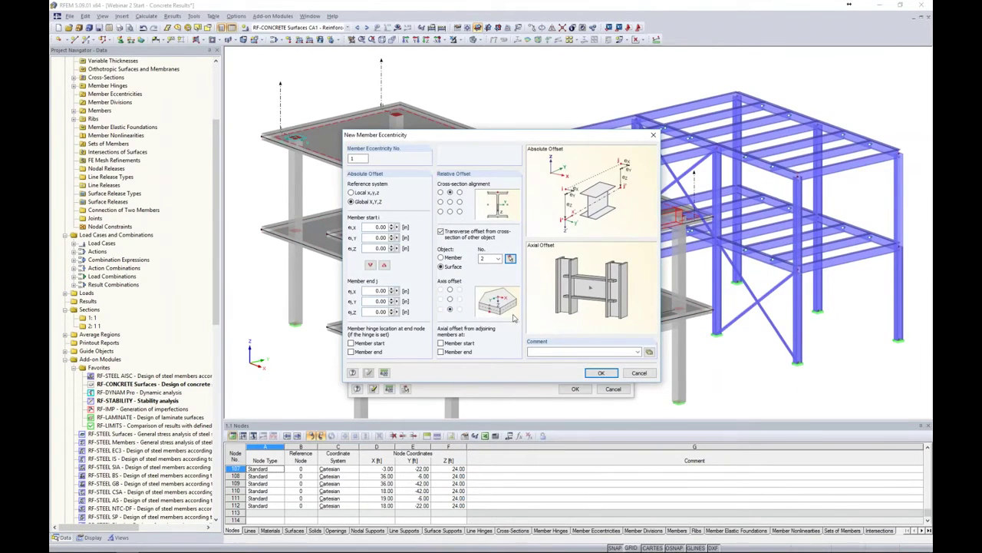
click(599, 373)
click(576, 390)
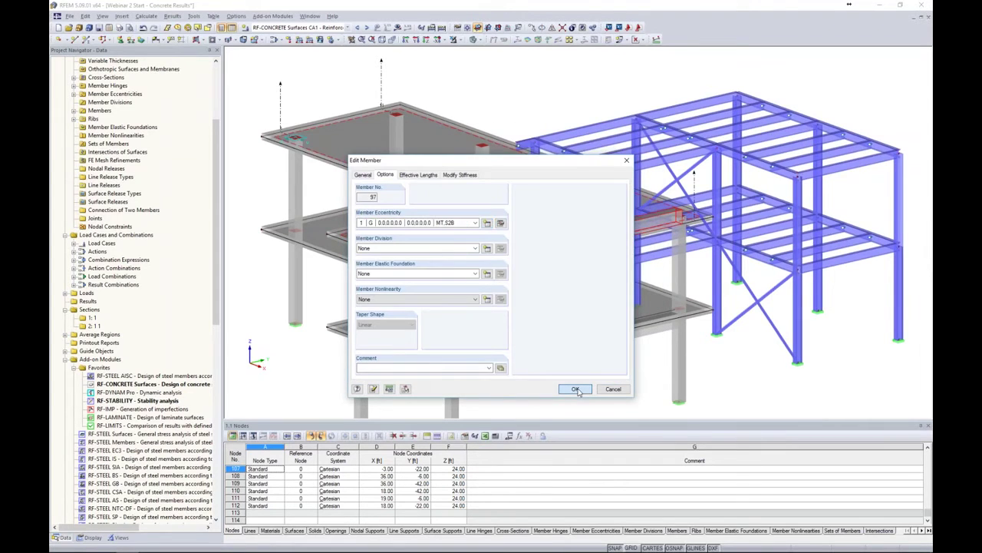
Show the user-defined Top Slab view with the solid display model and orbit to the offset edge beam
ctrl+middle_drag(568, 361, 565, 329)
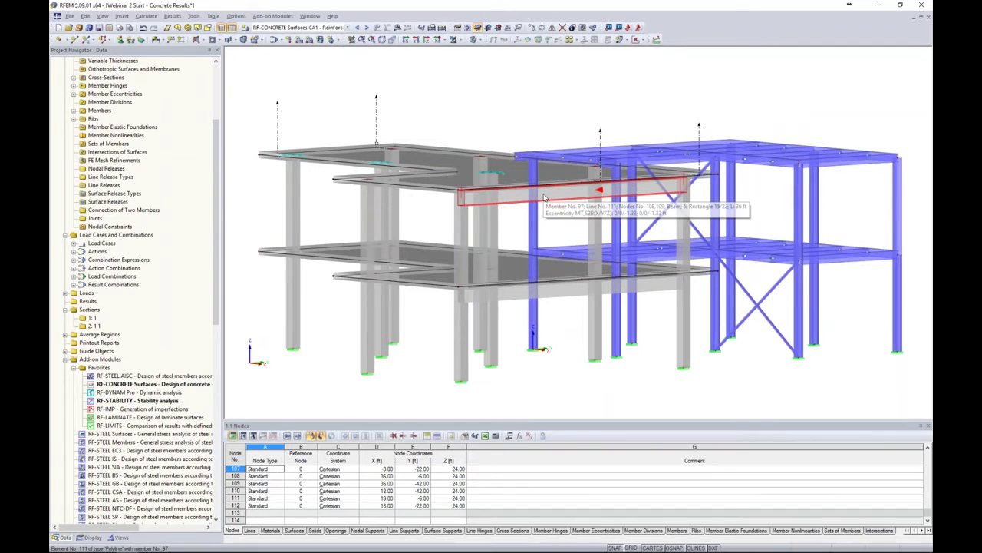
key(F6)
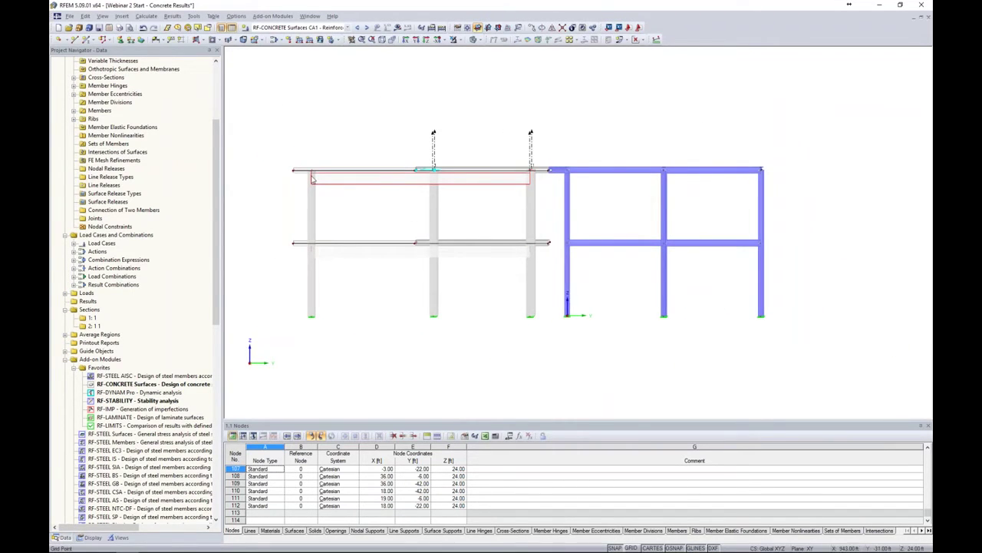
click(120, 537)
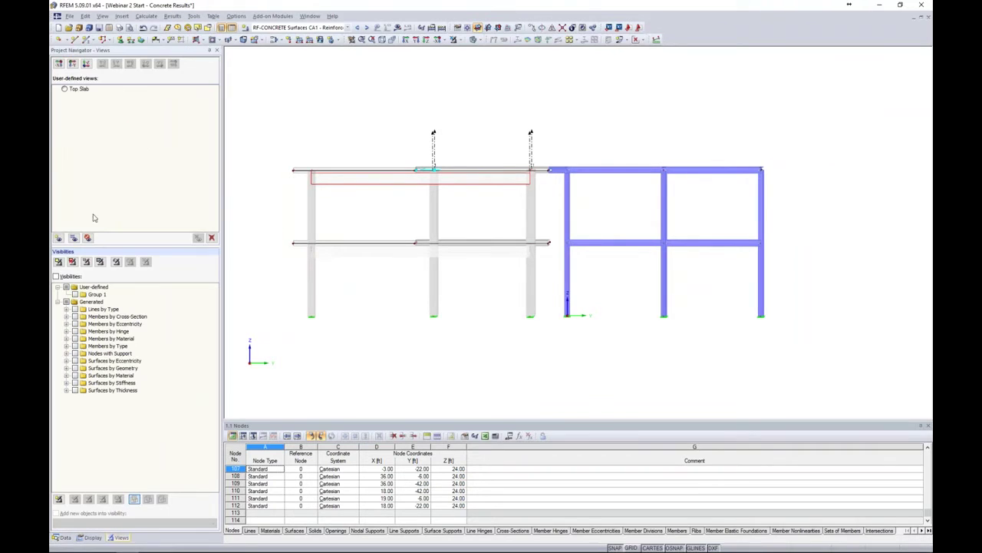
click(77, 89)
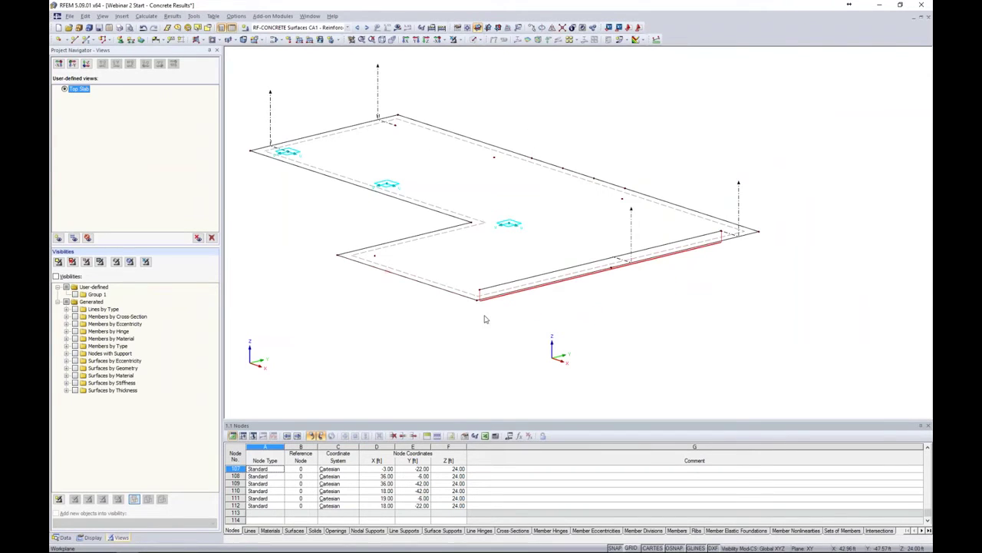
click(476, 39)
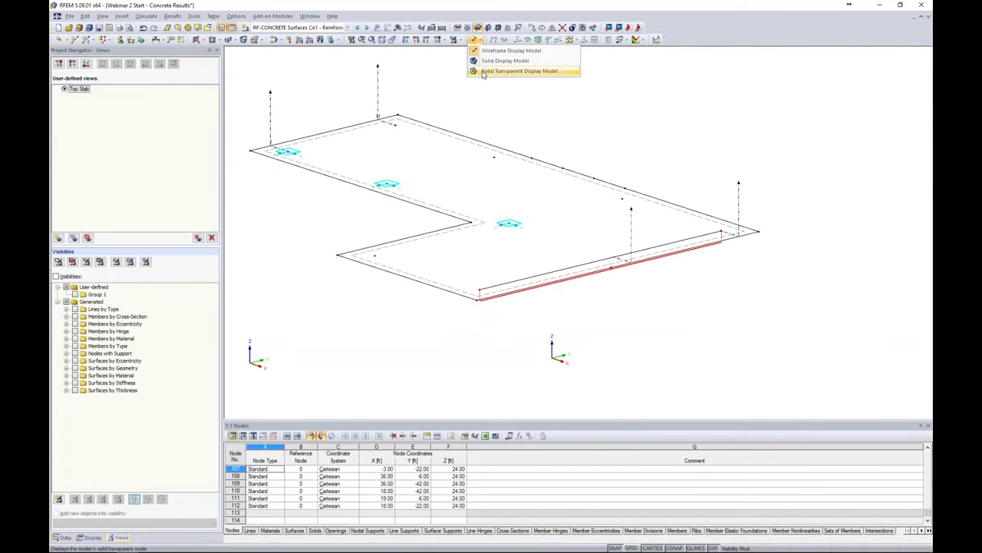
click(495, 61)
ctrl+middle_drag(594, 130, 659, 119)
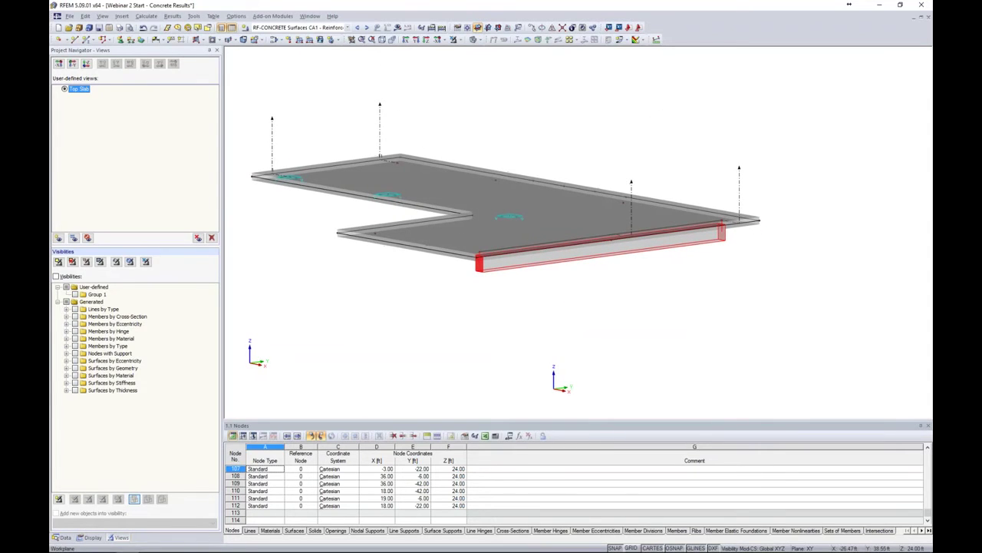
Show the top slab in the wireframe display model and examine the eccentric edge beam's offset from the slab edge line
click(481, 41)
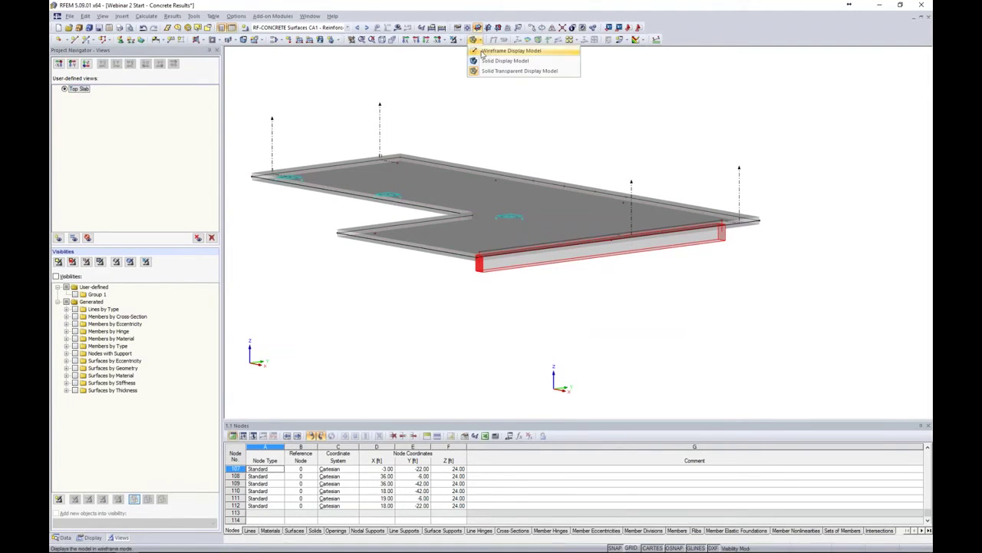
click(495, 52)
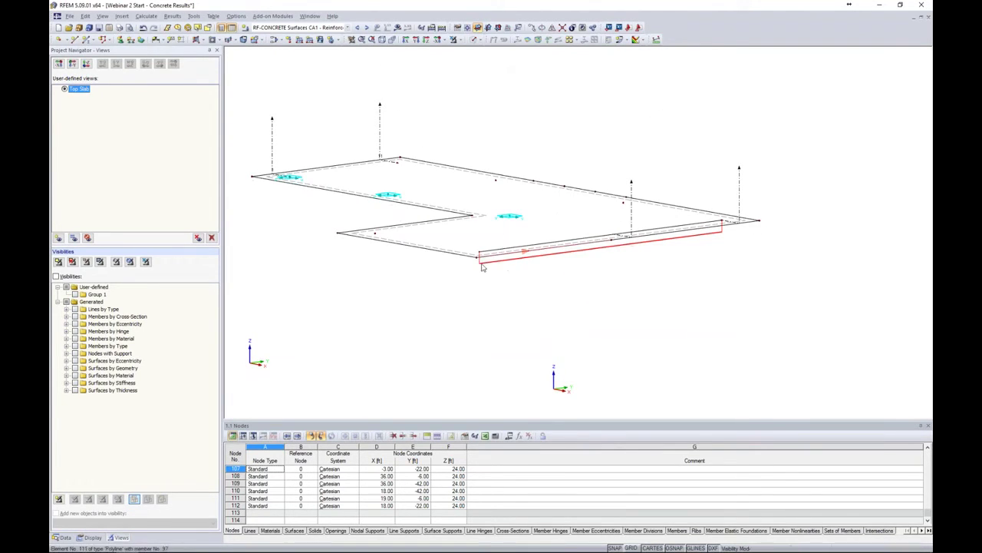
mouse_move(587, 255)
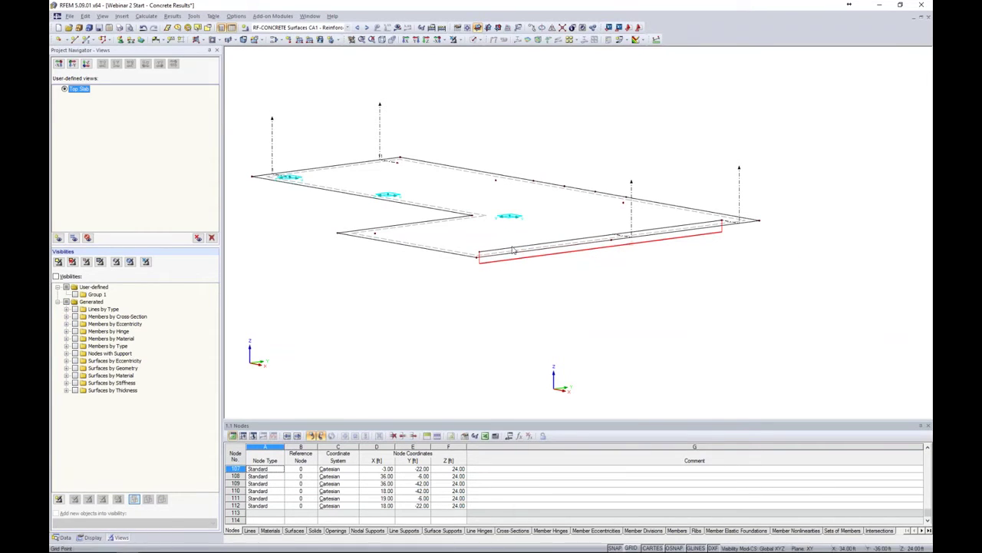
scroll(503, 261, up, 3)
scroll(547, 253, up, 1)
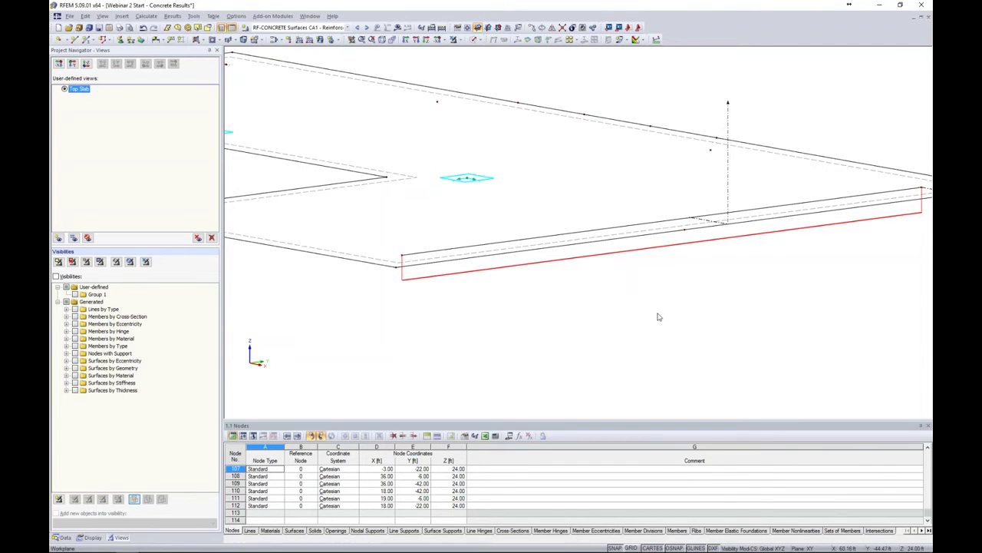
scroll(601, 296, down, 2)
ctrl+middle_drag(601, 296, 583, 388)
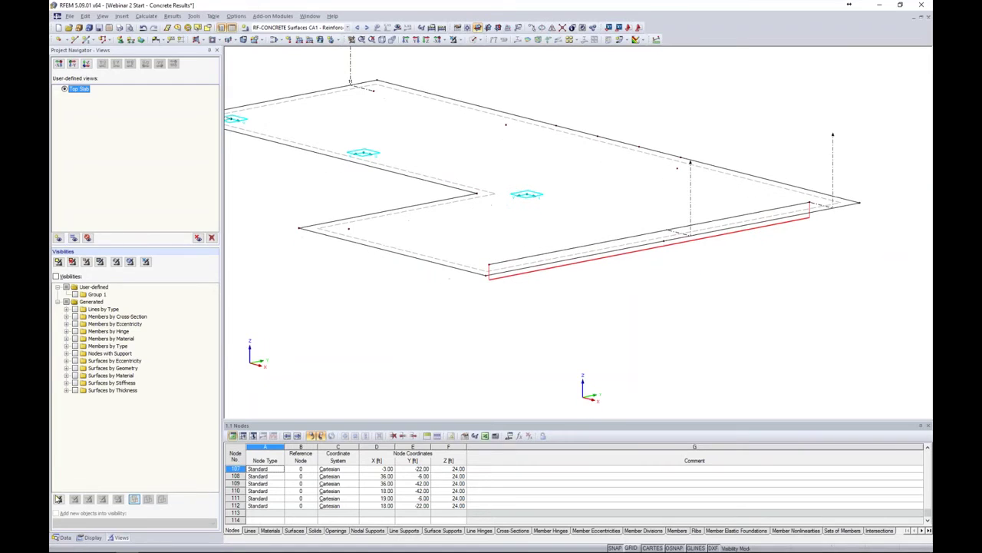
Start a new line release on line 111 along the top slab's edge beam and begin a new release type for it
click(66, 537)
scroll(133, 298, up, 5)
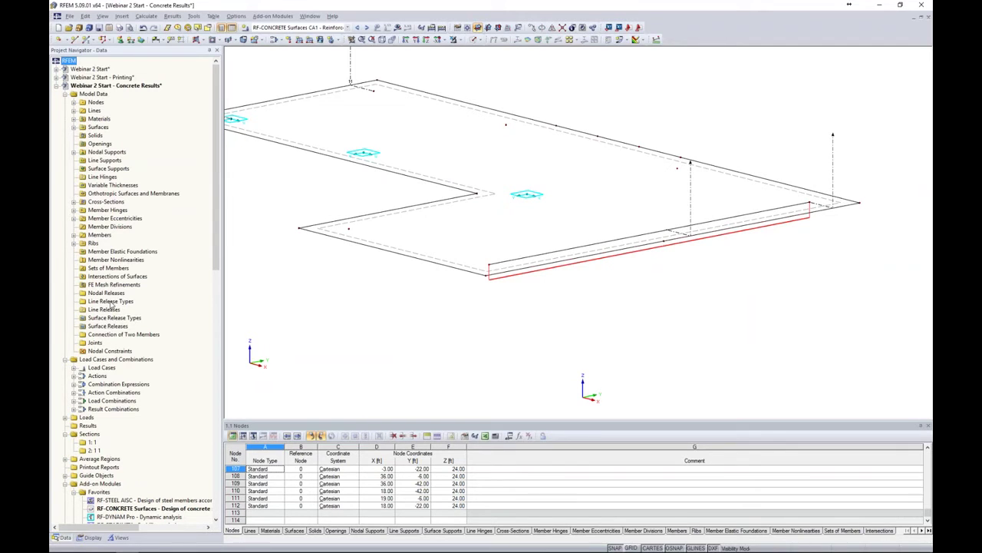
right_click(107, 309)
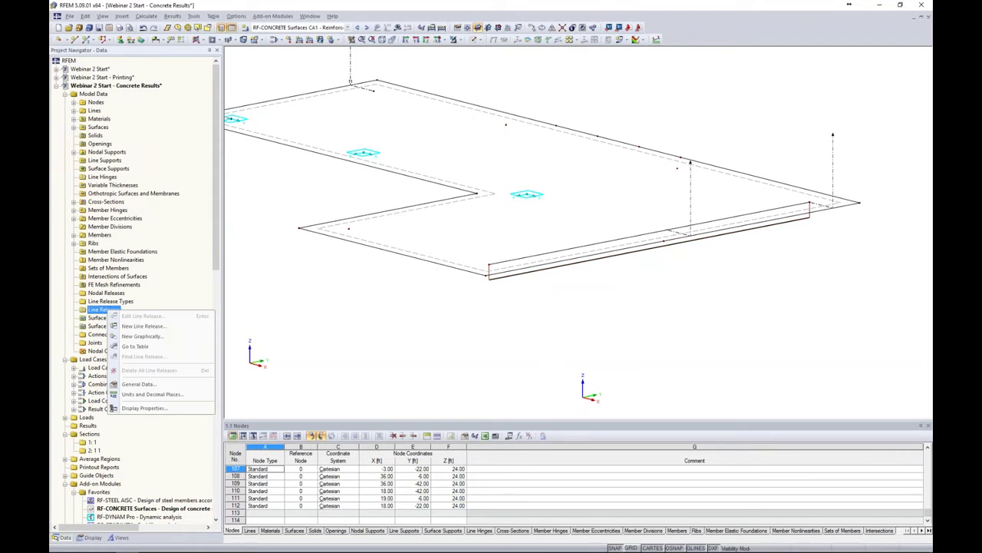
click(138, 326)
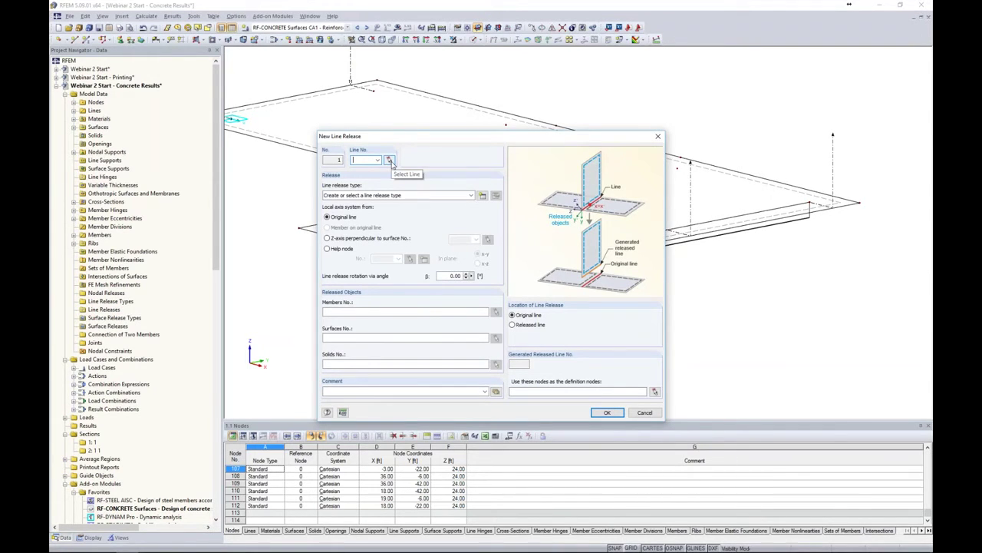
click(390, 162)
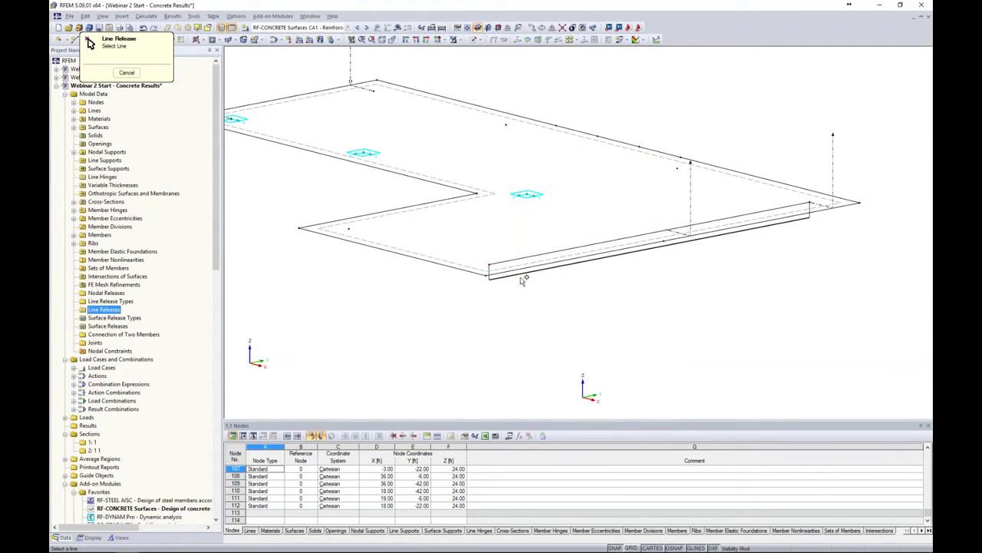
scroll(516, 277, up, 3)
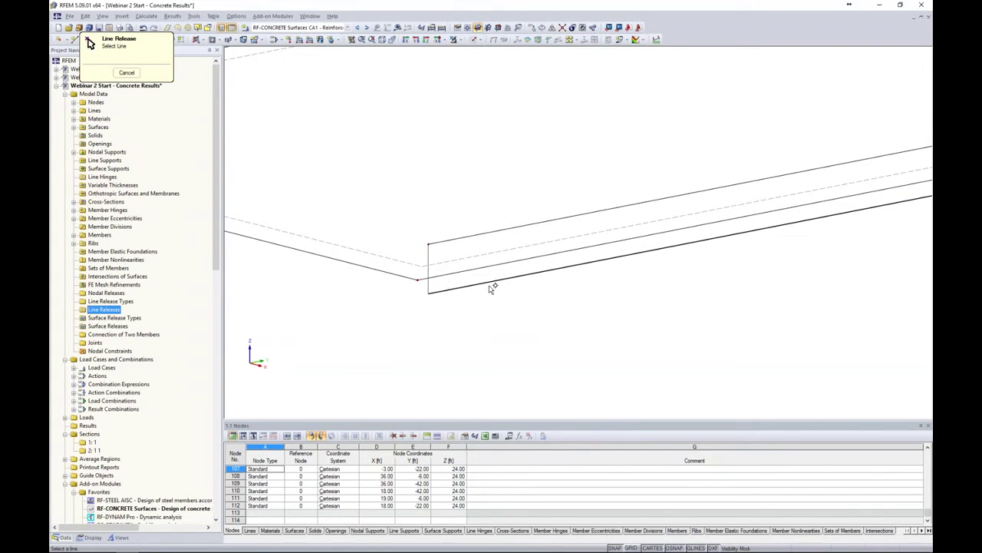
click(487, 234)
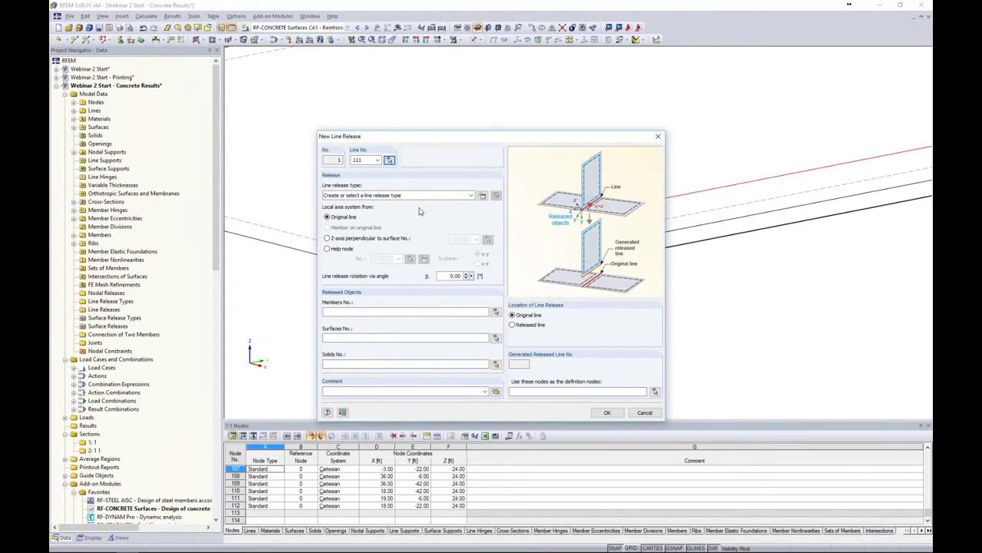
click(483, 197)
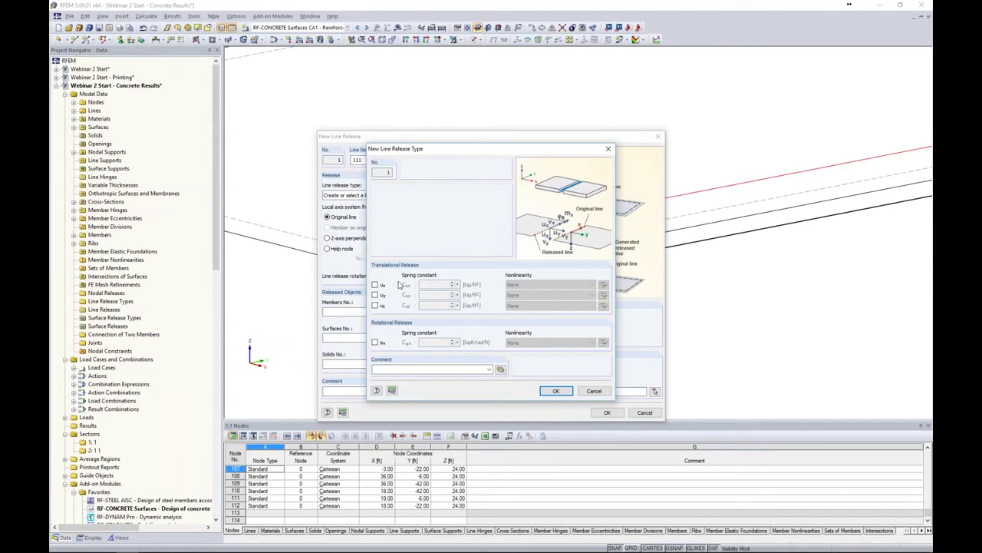
Try releasing the ux translation with a Friction vy nonlinearity and view its friction settings
click(374, 285)
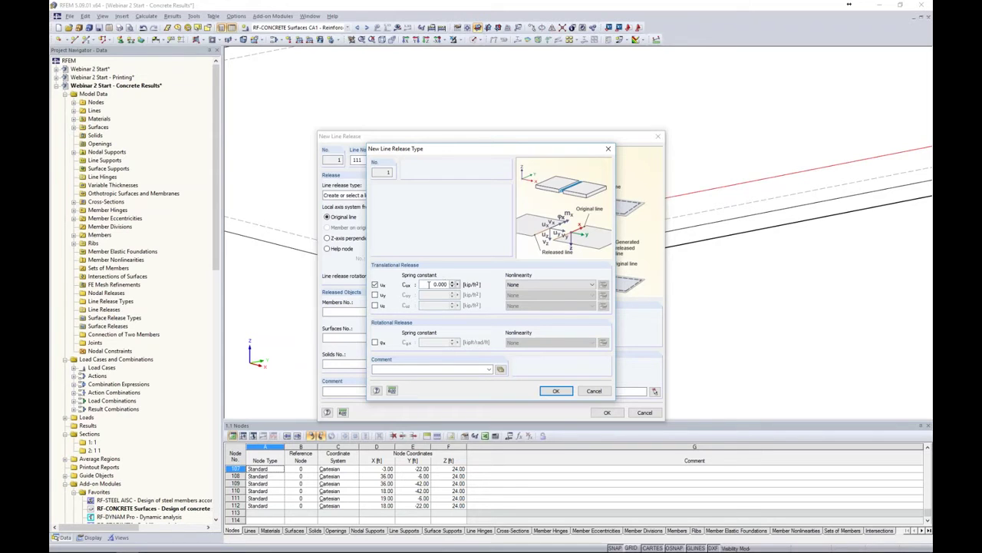
click(545, 285)
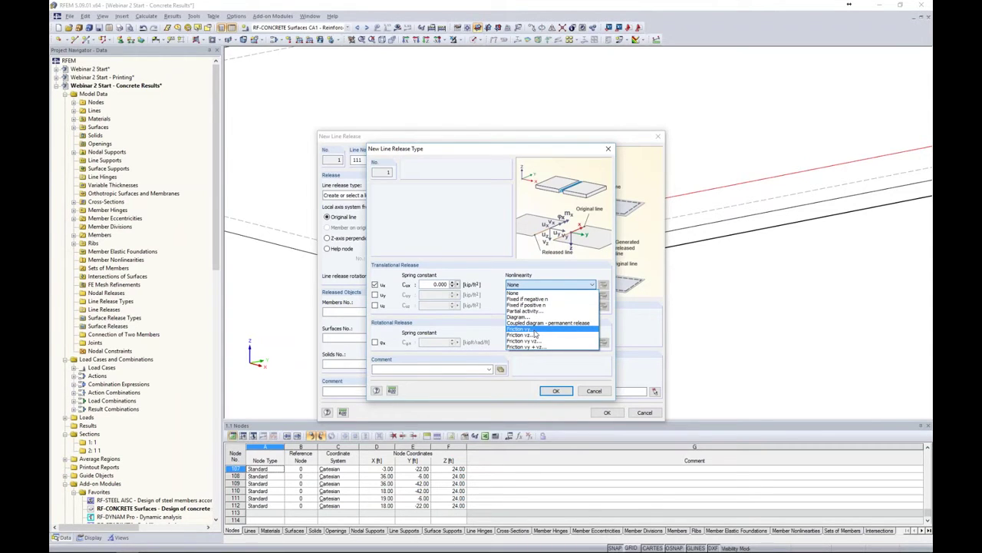
click(535, 330)
click(603, 285)
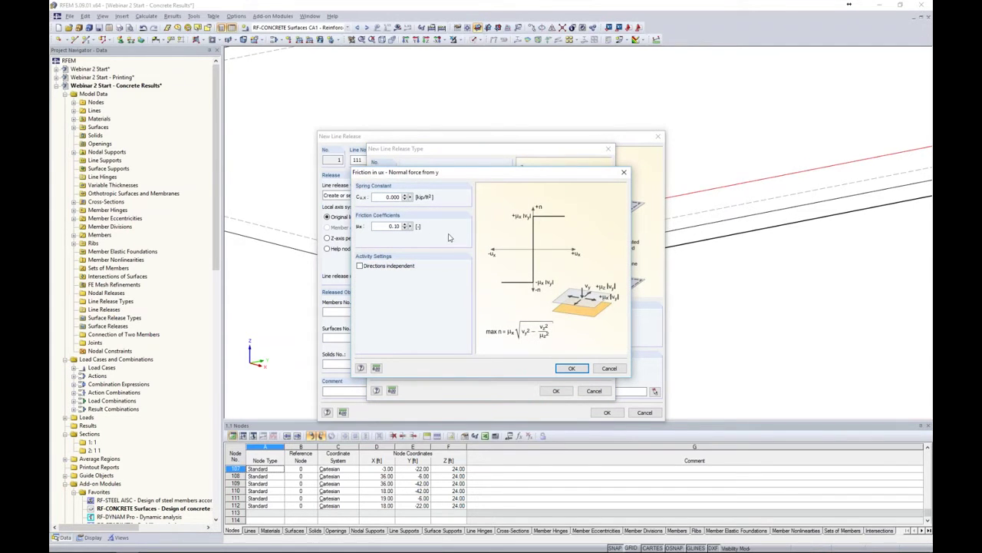
click(609, 369)
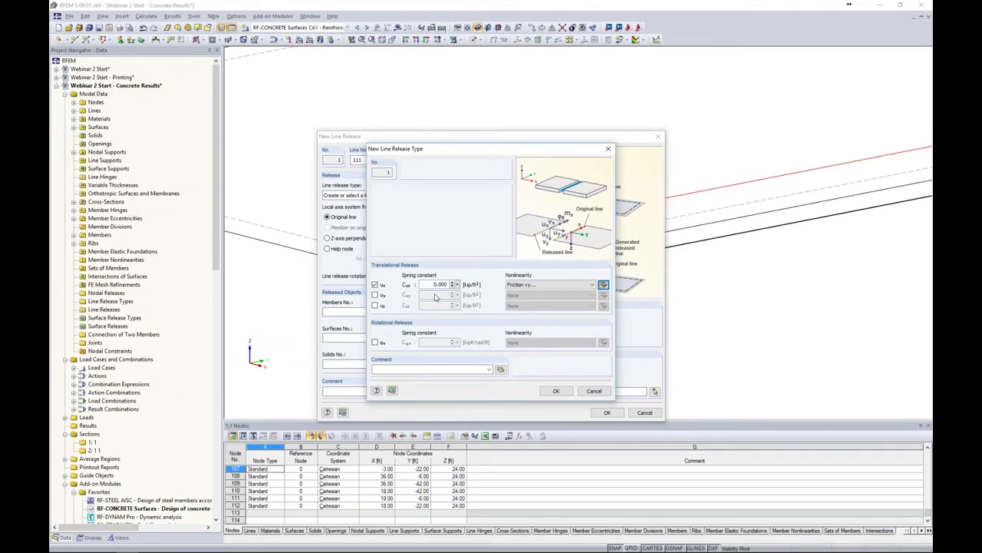
click(383, 286)
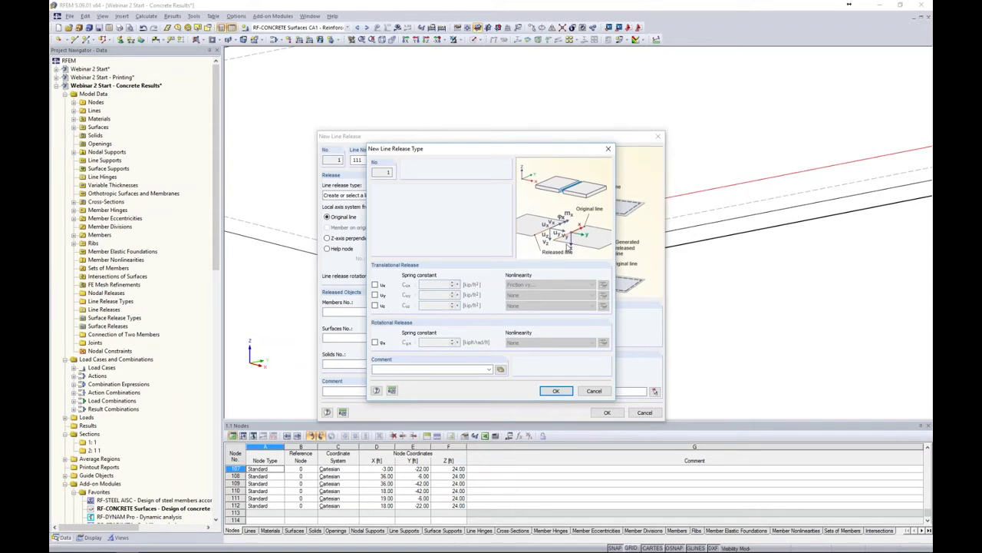
Release only the rotation about x in the release type and create the line release with surface 2 as the released object
click(375, 343)
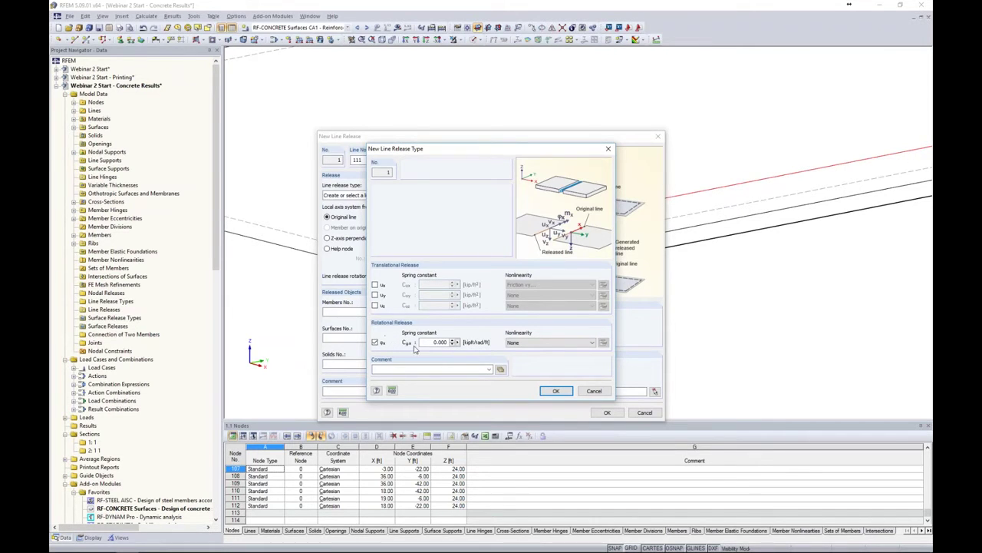
click(556, 390)
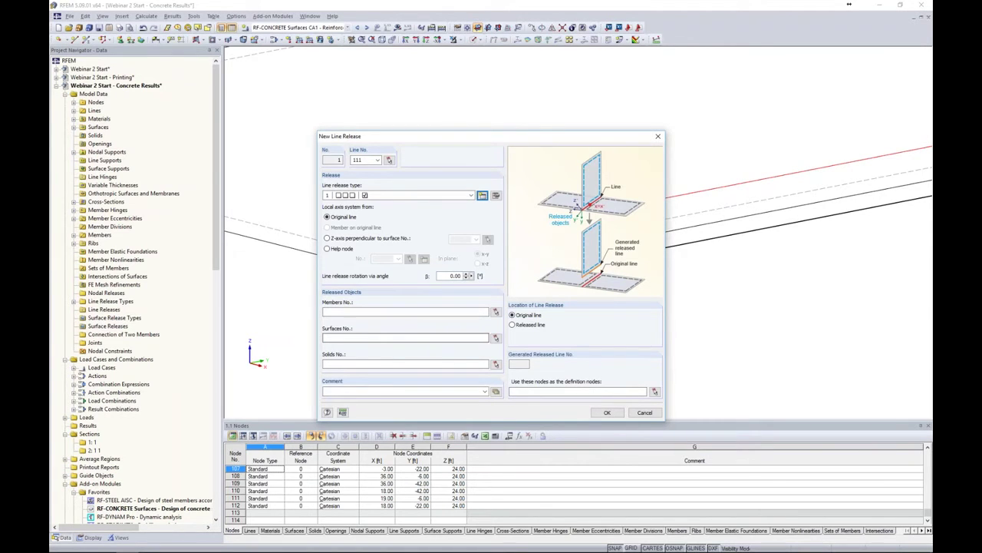
click(495, 339)
click(471, 257)
click(157, 89)
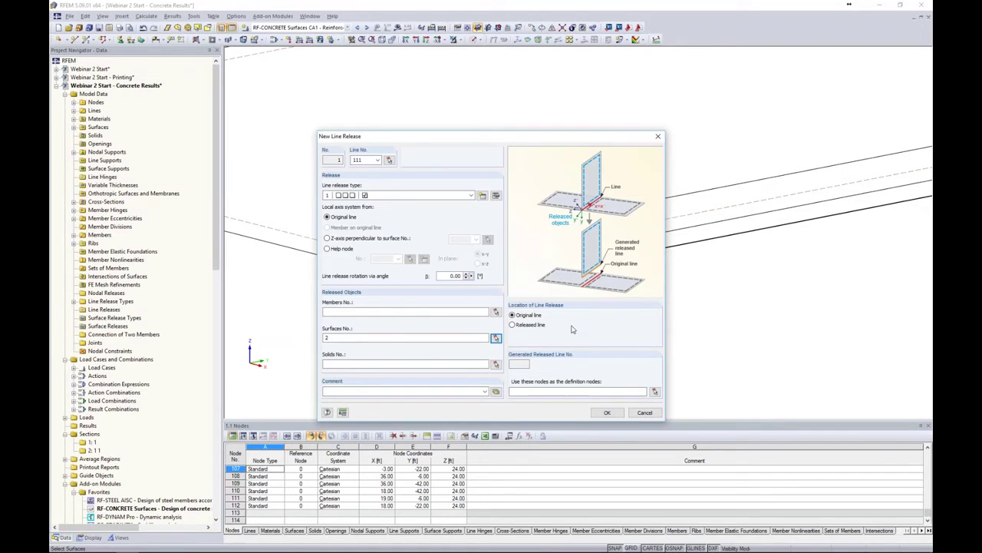
click(606, 412)
scroll(618, 313, up, 2)
scroll(618, 313, down, 3)
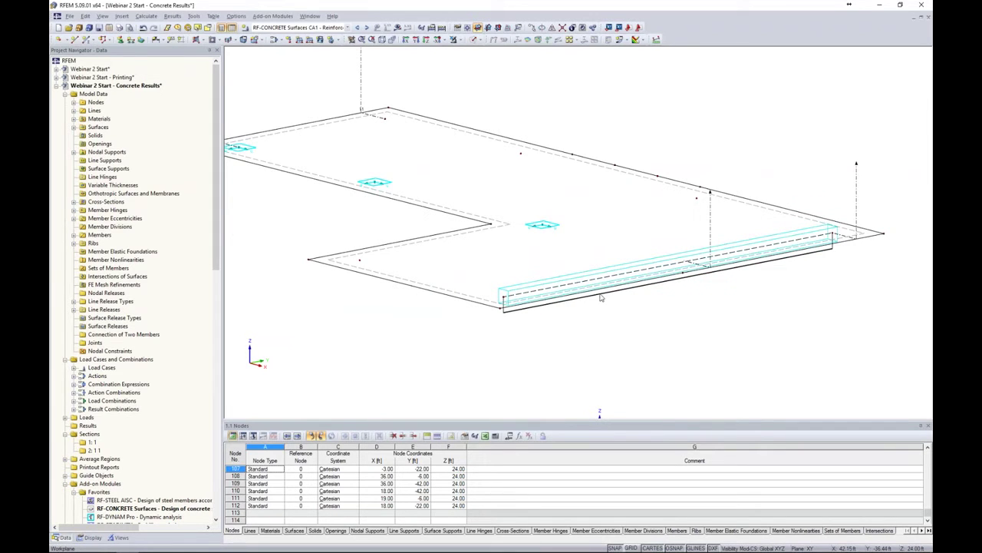
Make CO2 - 1.2D + 1.6L the current load combination and calculate its results
click(347, 28)
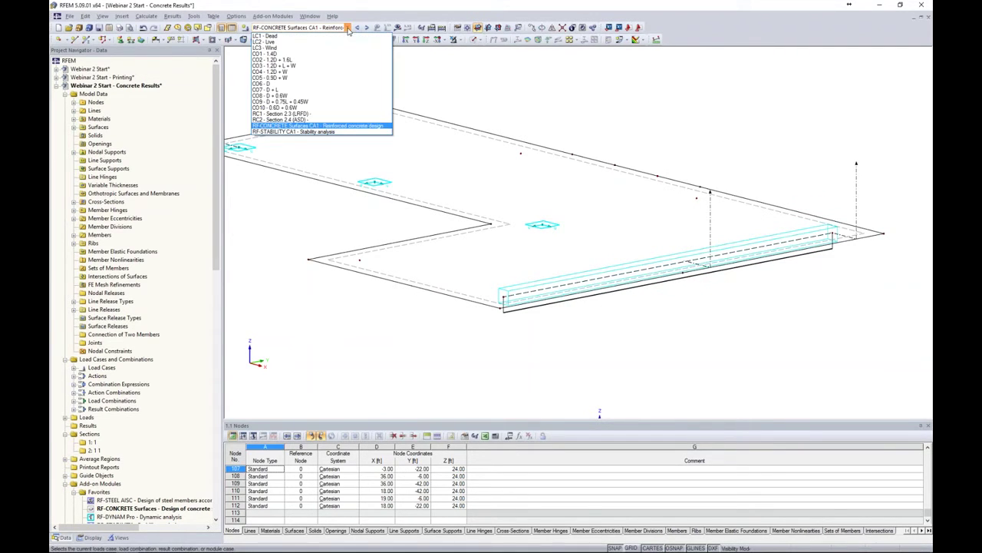
click(319, 60)
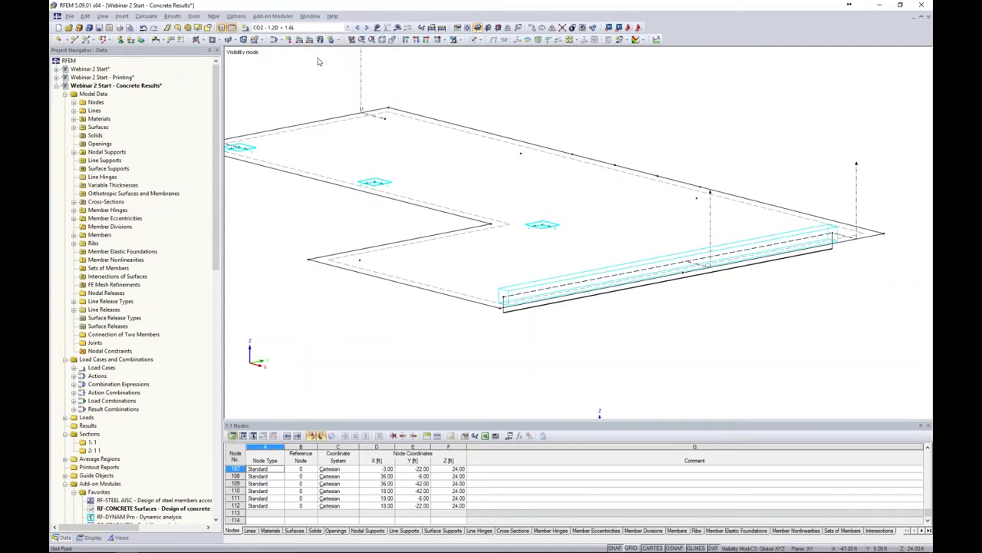
click(397, 28)
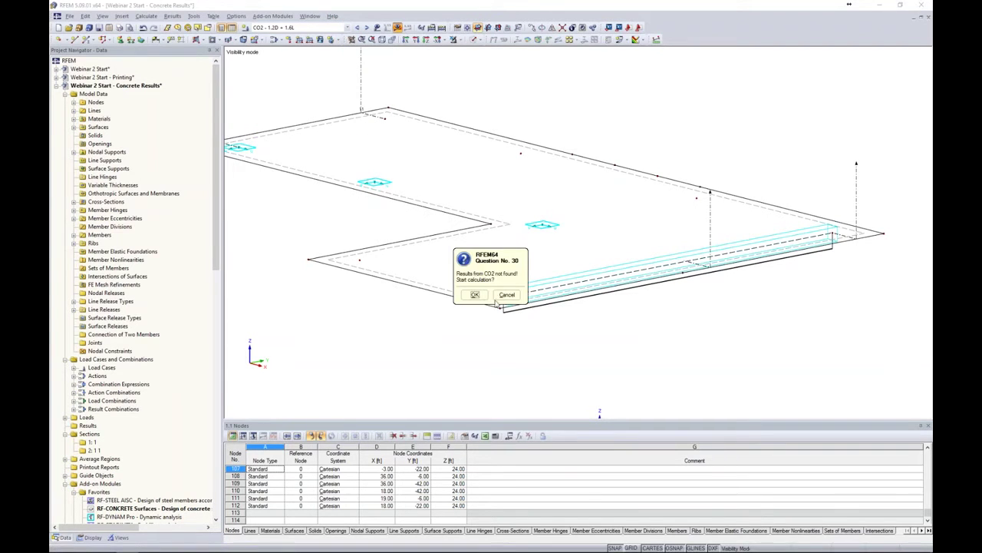
click(475, 294)
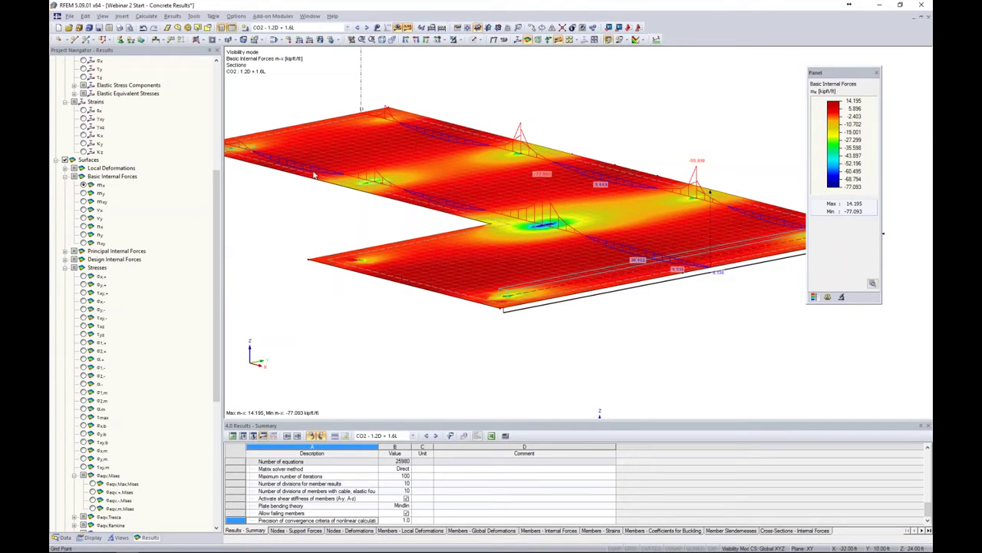
Hide the surface and section results so neither contours nor section diagrams cover the slab
click(73, 159)
ctrl+middle_drag(599, 413, 541, 387)
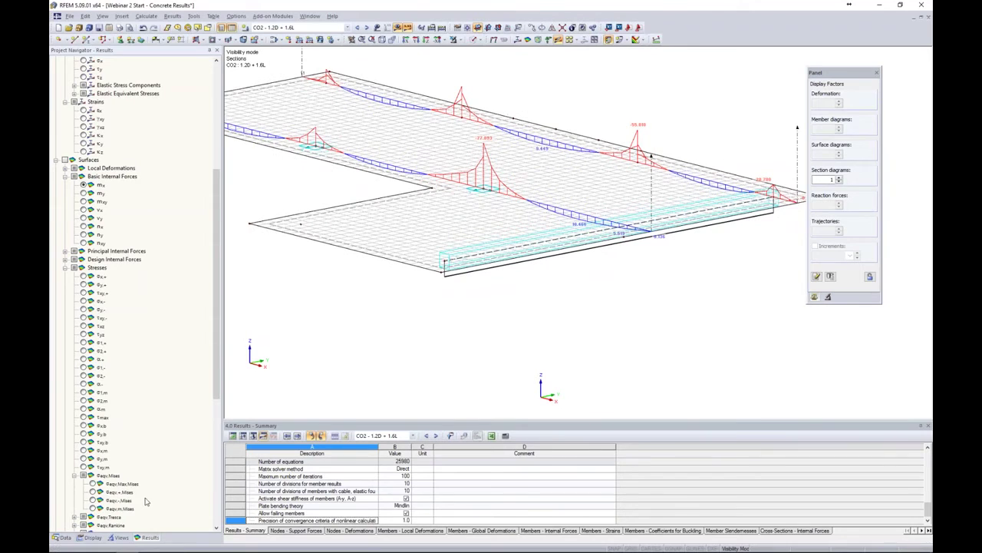
scroll(147, 517, down, 10)
click(66, 467)
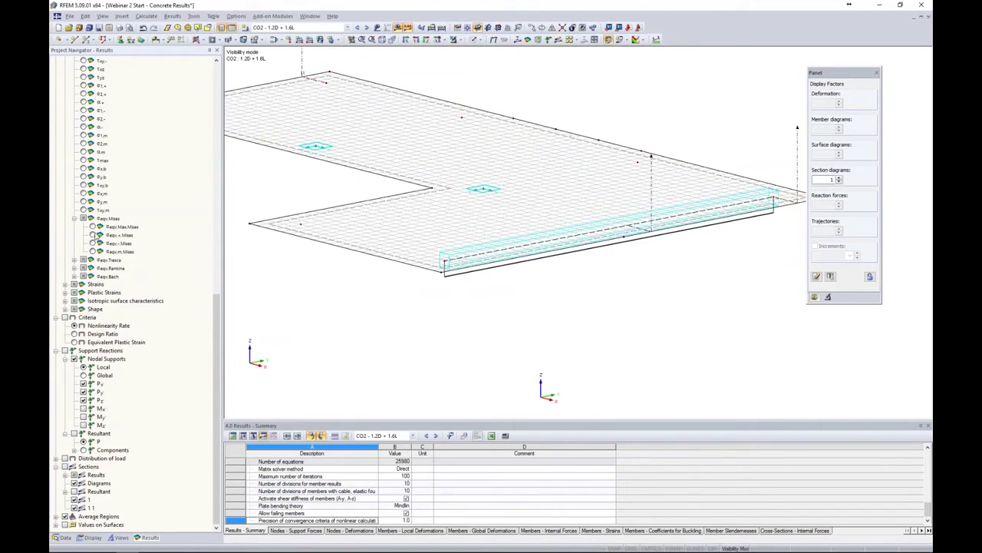
Display the torsional moment MT diagram on the edge beam, examine it from a low angle, and switch to the PowerPoint slide show
scroll(77, 345, up, 15)
scroll(92, 171, up, 2)
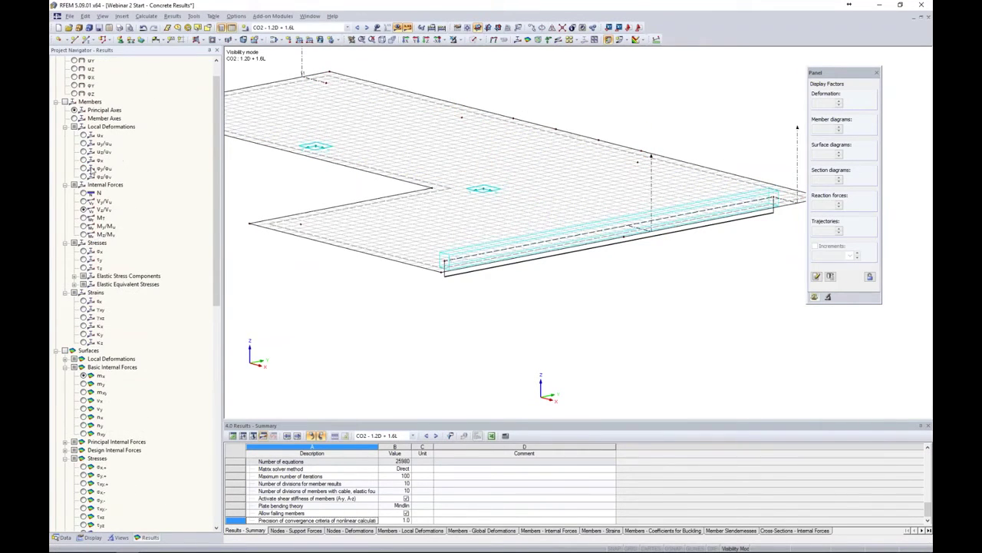
click(66, 102)
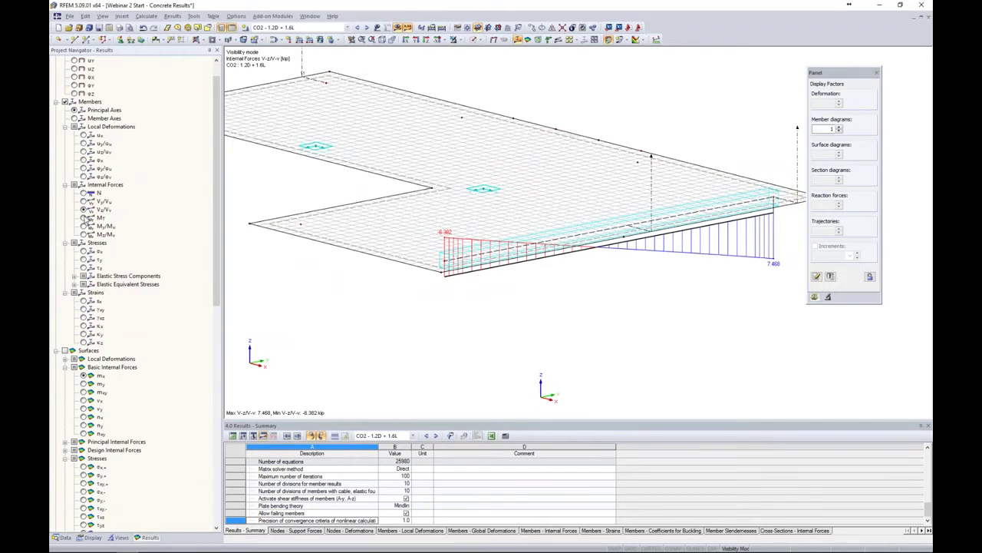
click(83, 217)
ctrl+middle_drag(561, 283, 555, 416)
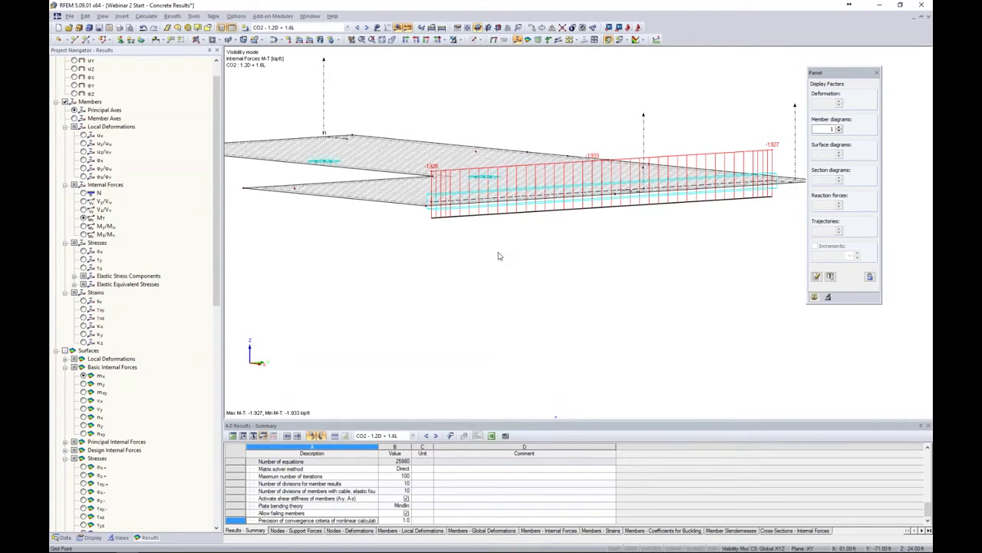
key(alt+Tab)
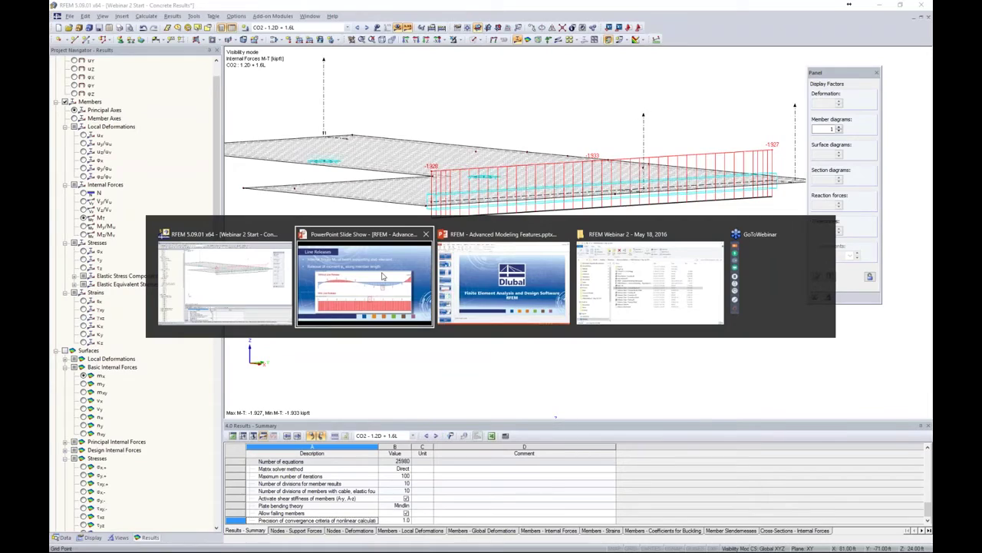
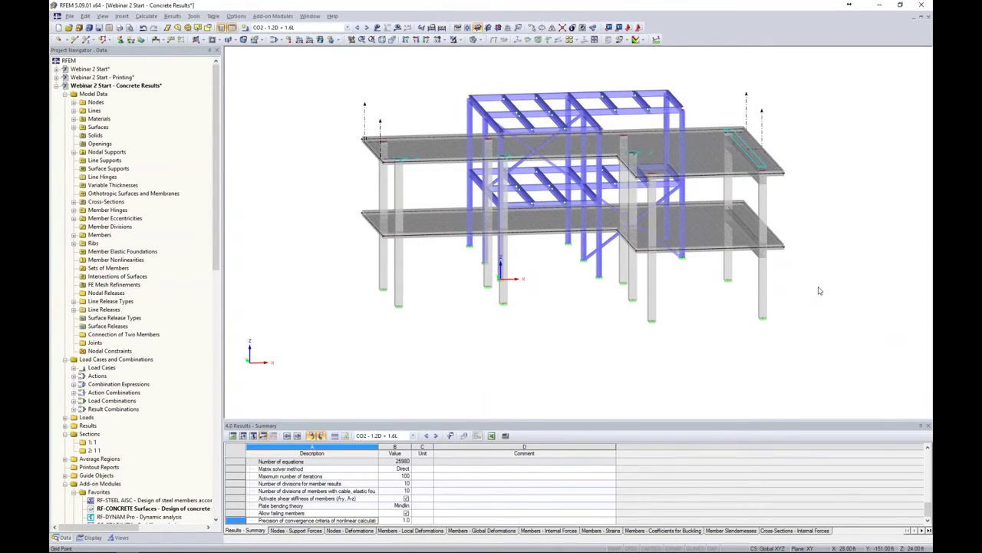
Select the concrete slabs with their columns and isolate them from the steel frame using visibility by selected objects
ctrl+middle_drag(830, 244, 736, 191)
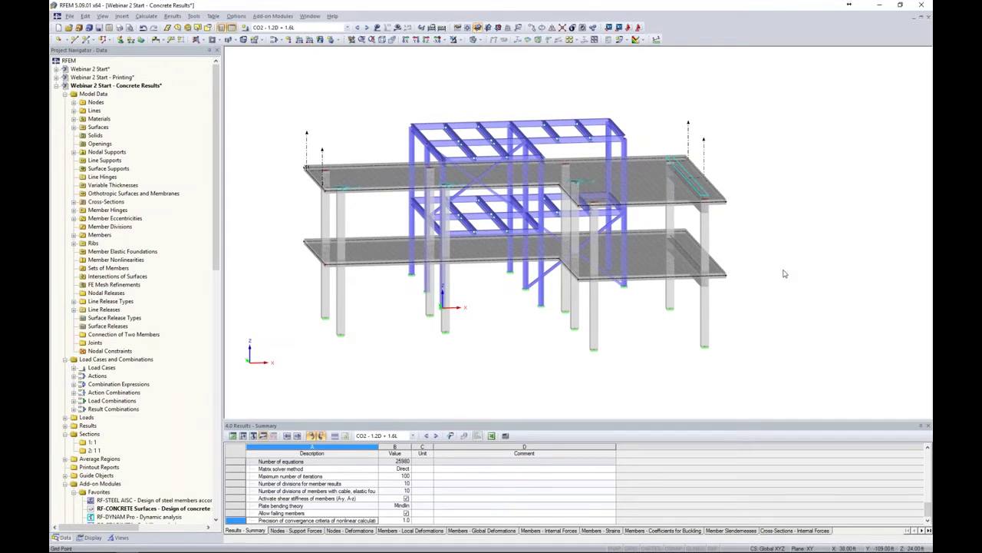
ctrl+middle_drag(746, 269, 426, 249)
drag(390, 144, 598, 318)
ctrl+middle_drag(529, 321, 692, 382)
click(460, 40)
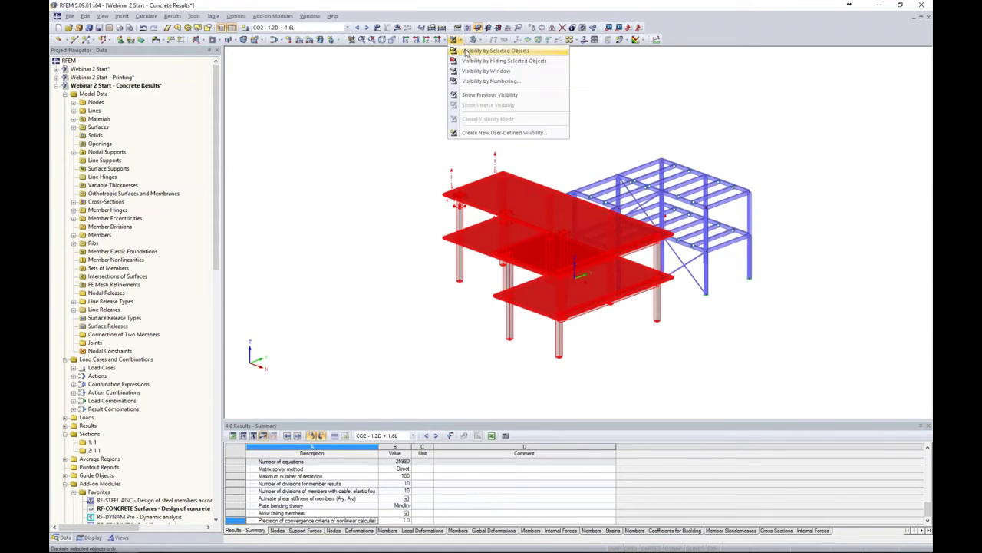
click(466, 52)
click(616, 148)
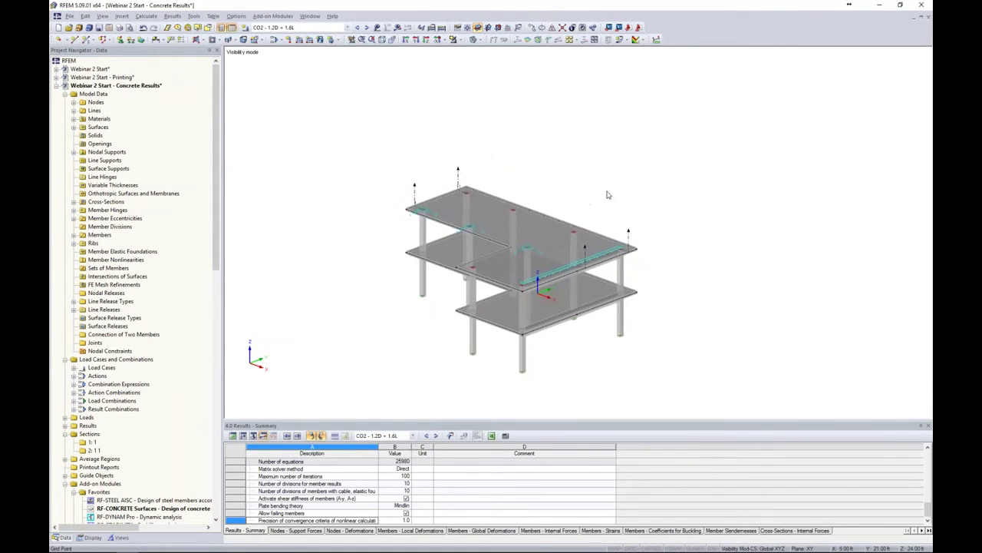
Show the hidden steel frame as a faint background behind the isolated concrete structure
scroll(613, 192, up, 3)
right_click(673, 139)
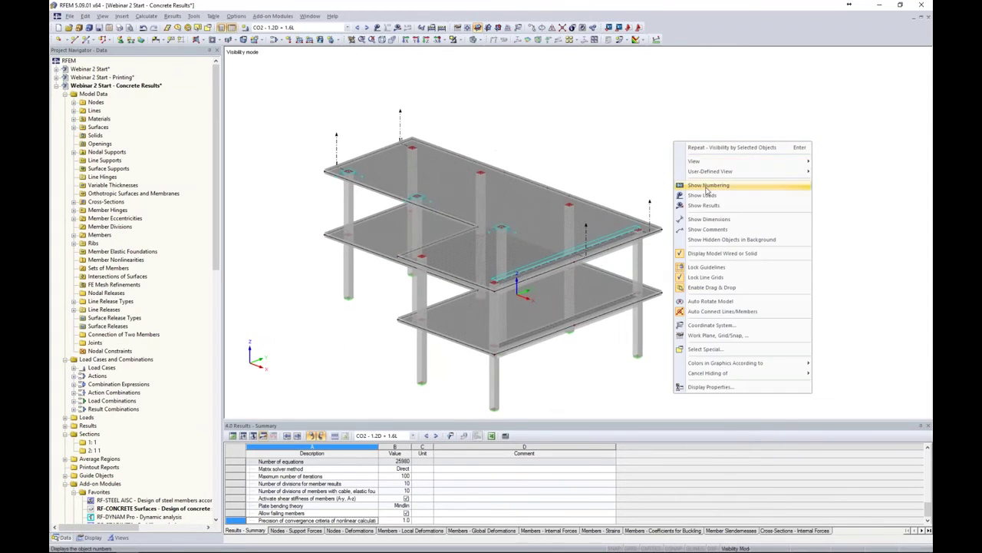
click(713, 235)
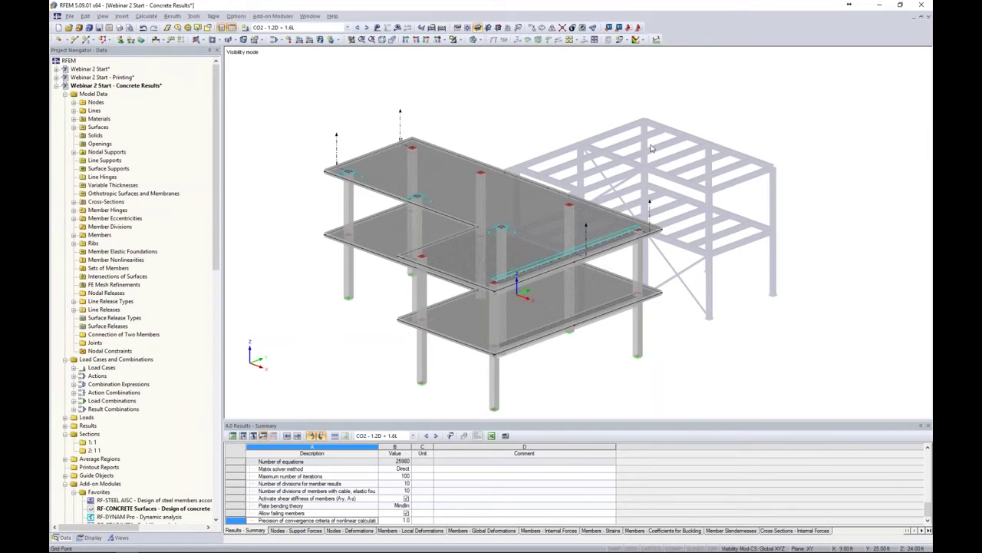
Save the current display as a new user-defined view named "Concrete Structure Only"
click(119, 536)
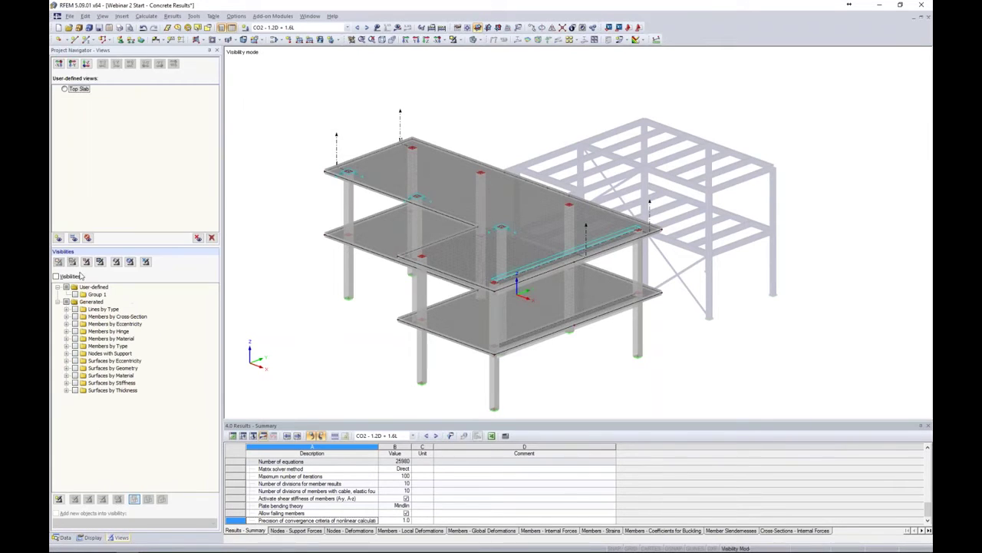
click(58, 239)
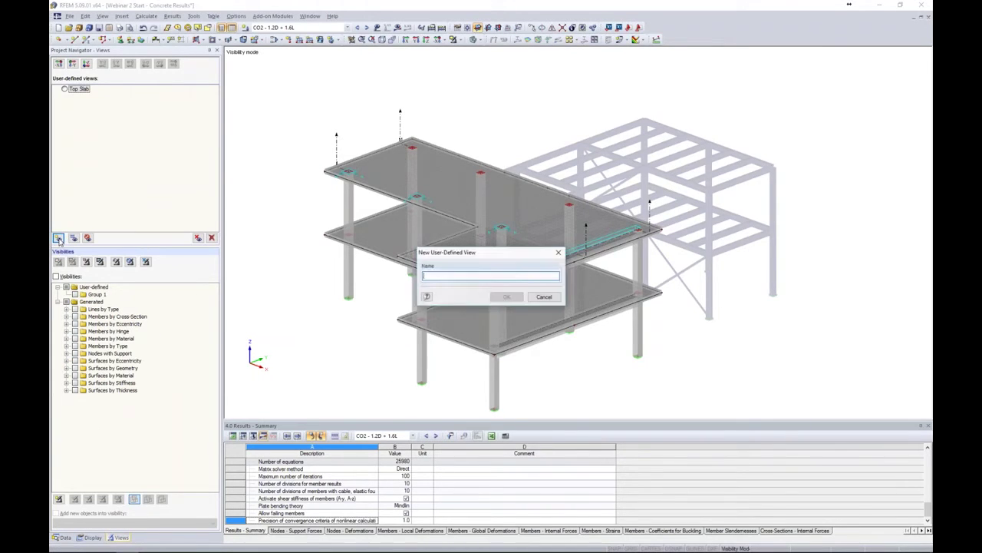
text(Concrete Structure Only)
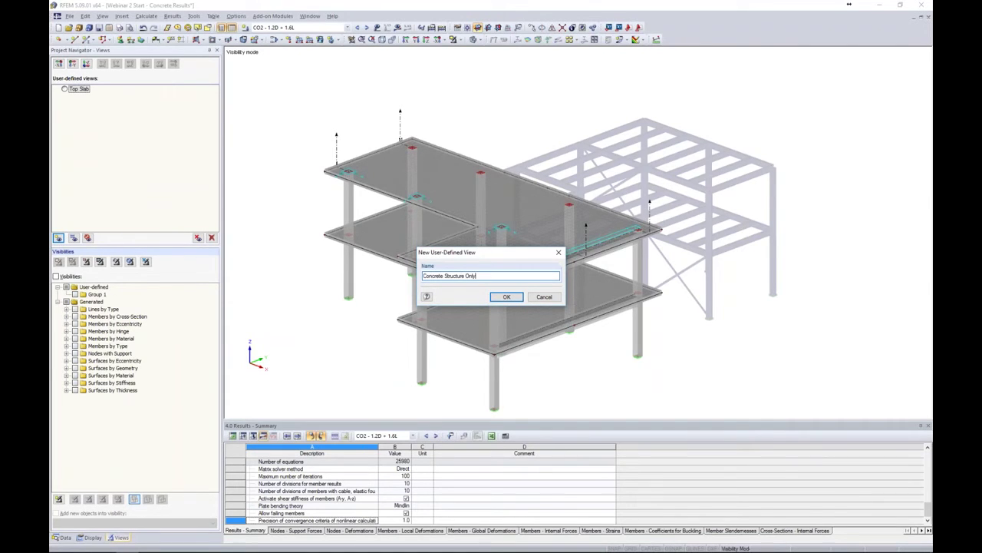
click(506, 297)
Turn on the grid and place the work plane origin at the base of the front corner column
middle_drag(718, 337, 654, 271)
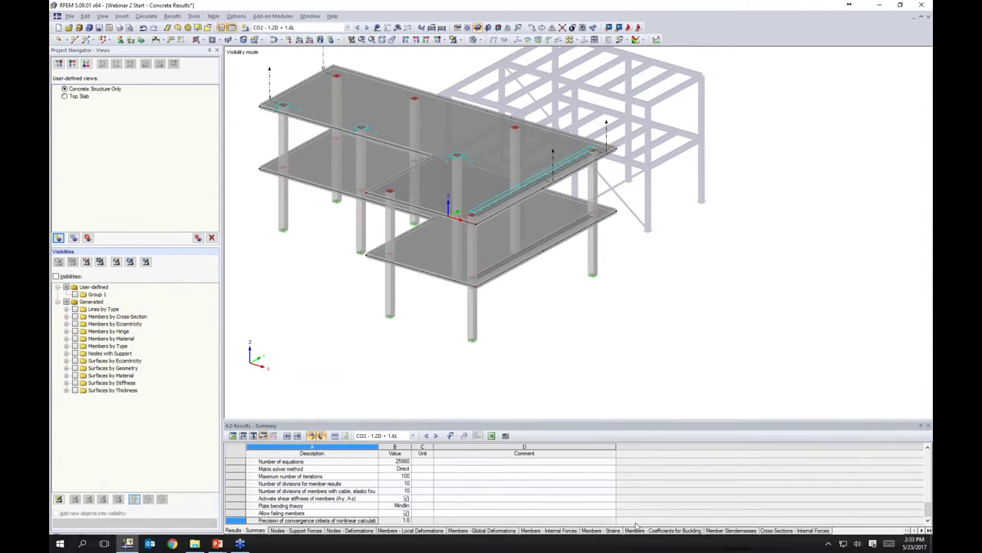
click(634, 546)
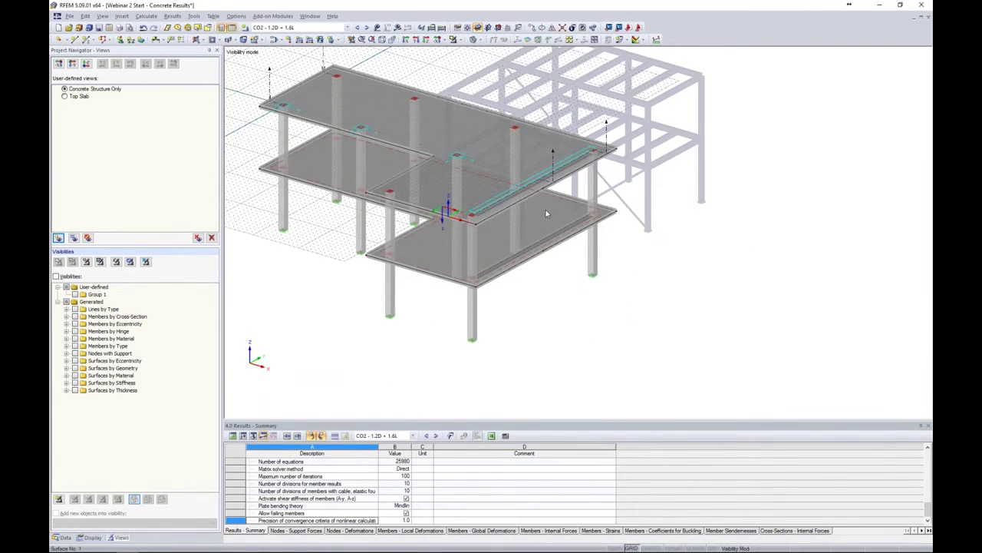
click(89, 43)
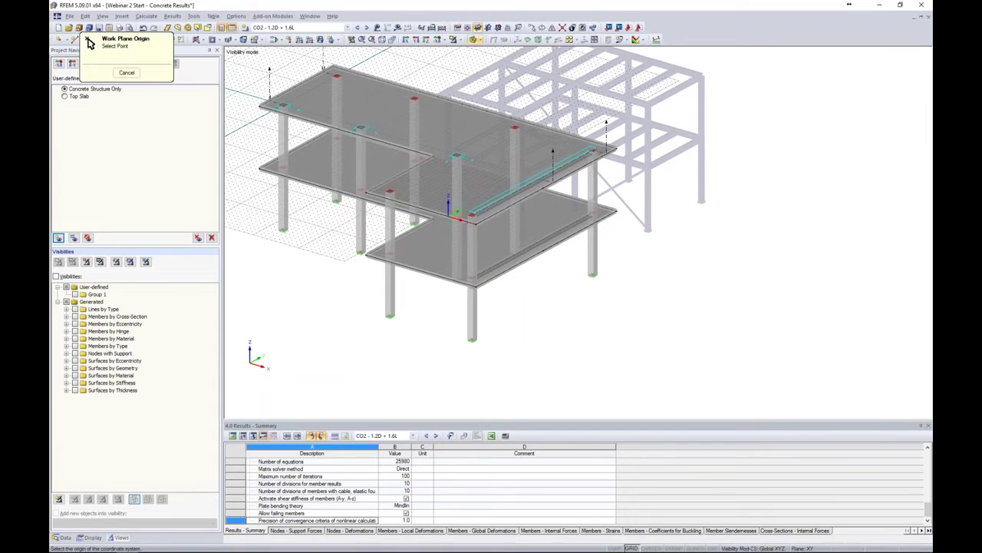
click(473, 338)
ctrl+middle_drag(472, 339, 541, 292)
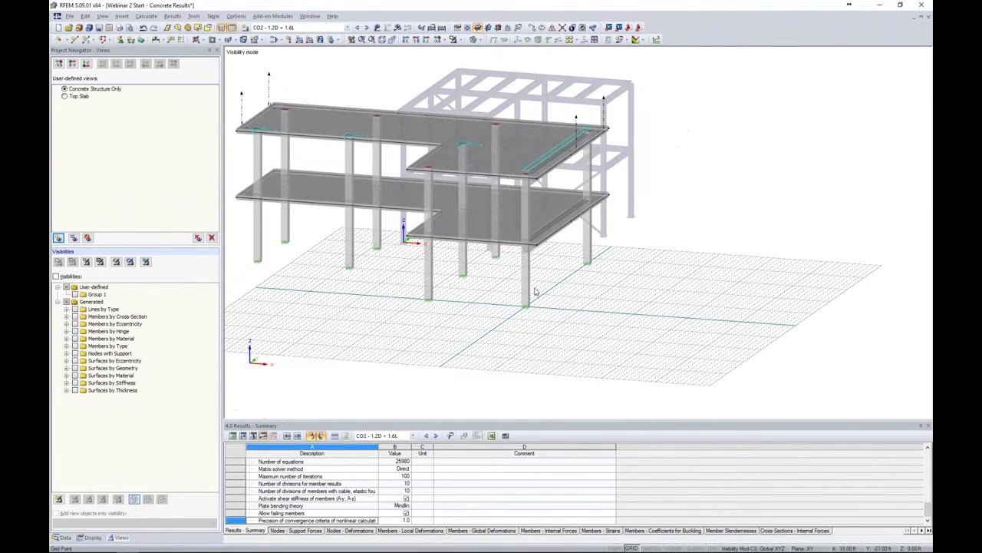
Copy the two-storey corner column along the grid to X 56 ft, Y -42 ft, outside the building, accepting deletion of the results
click(528, 231)
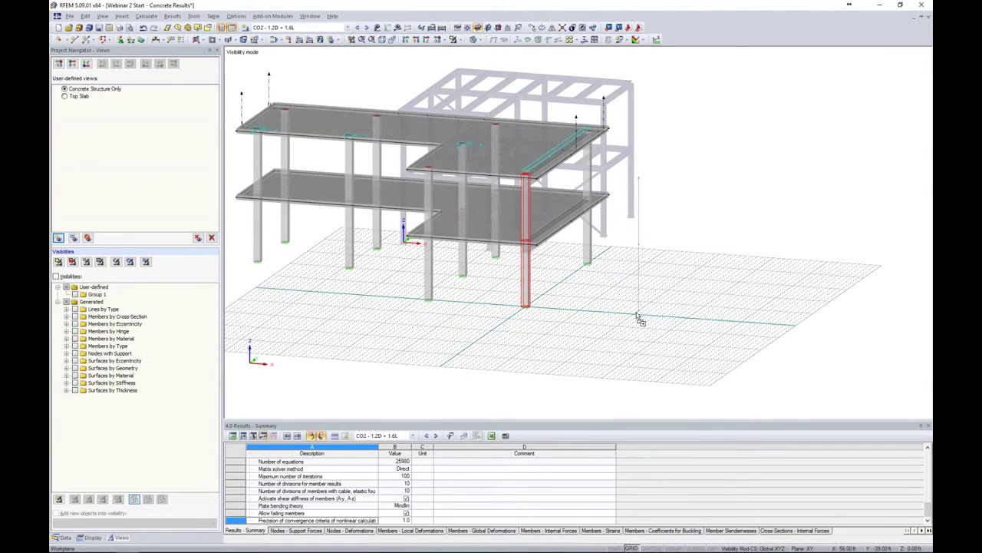
key(Delete)
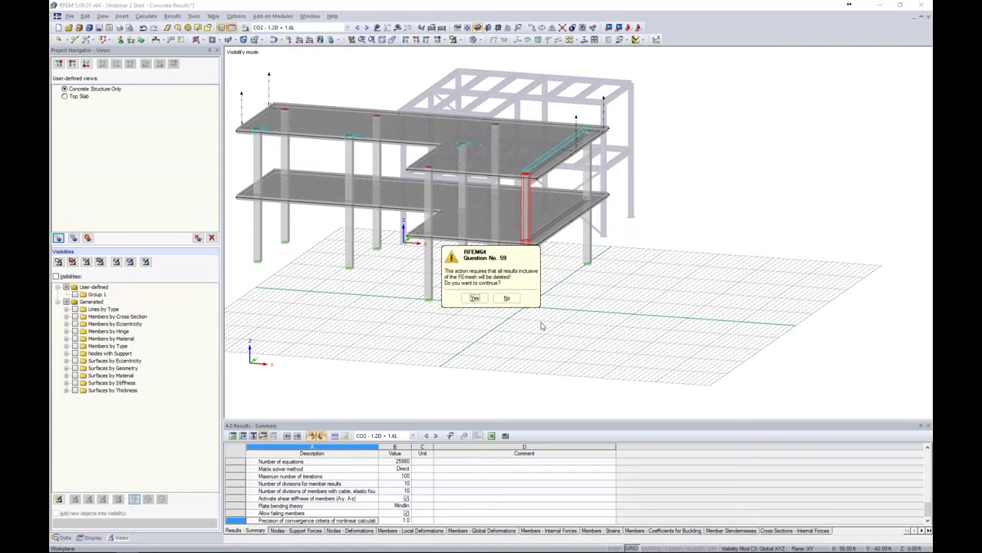
click(474, 298)
drag(522, 314, 634, 307)
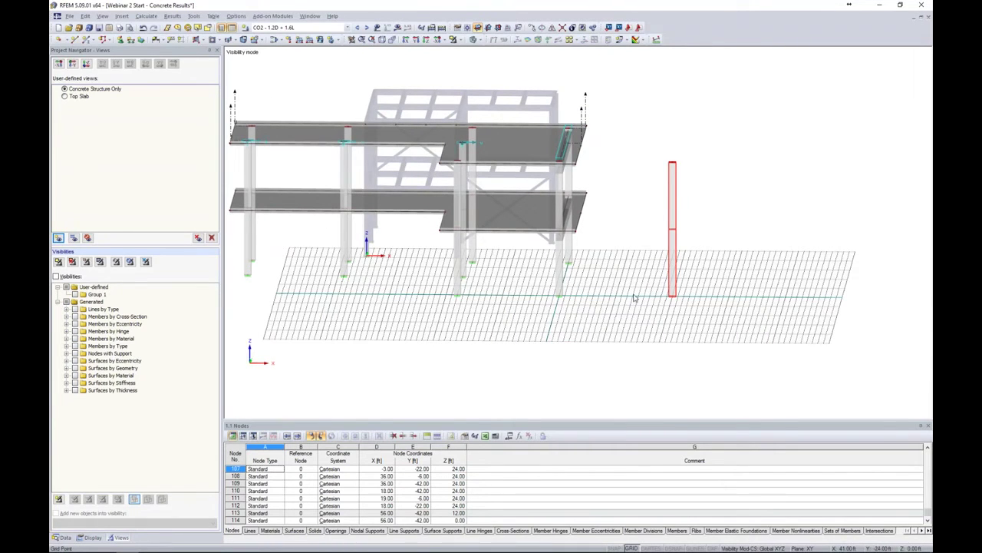
Edit both members of the copied freestanding column and change their member type to Result Beam
middle_drag(607, 313, 679, 310)
click(699, 226)
right_click(701, 190)
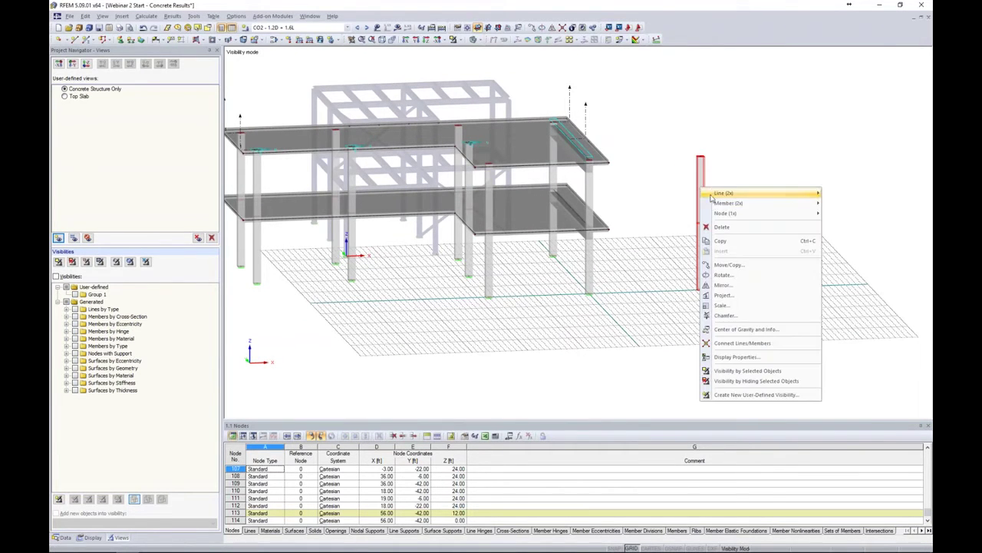
click(679, 207)
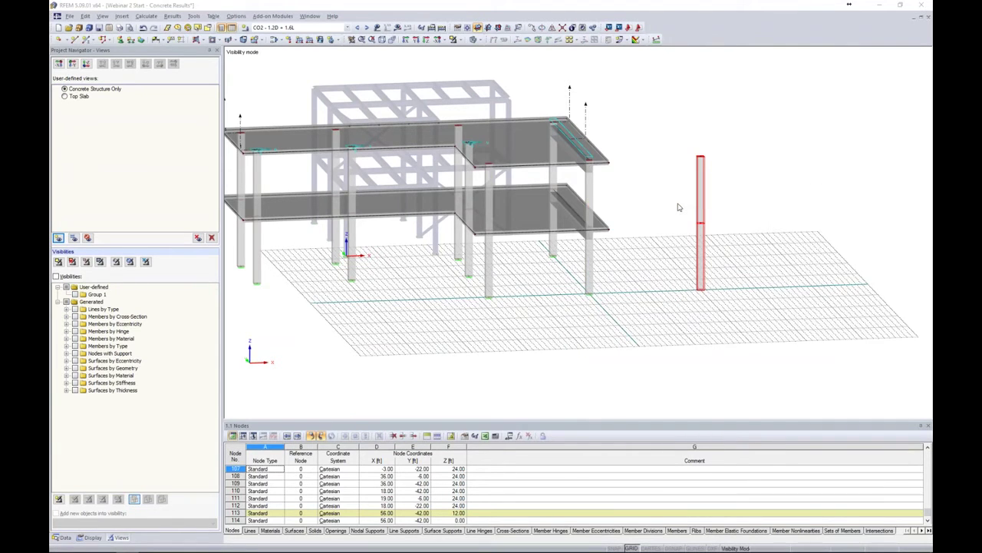
drag(557, 162, 486, 131)
click(495, 167)
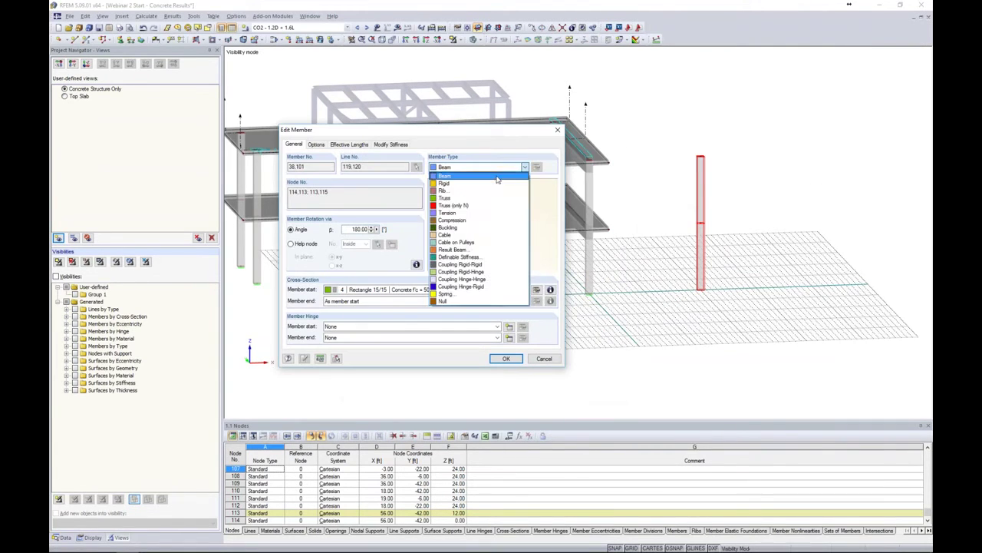
click(456, 251)
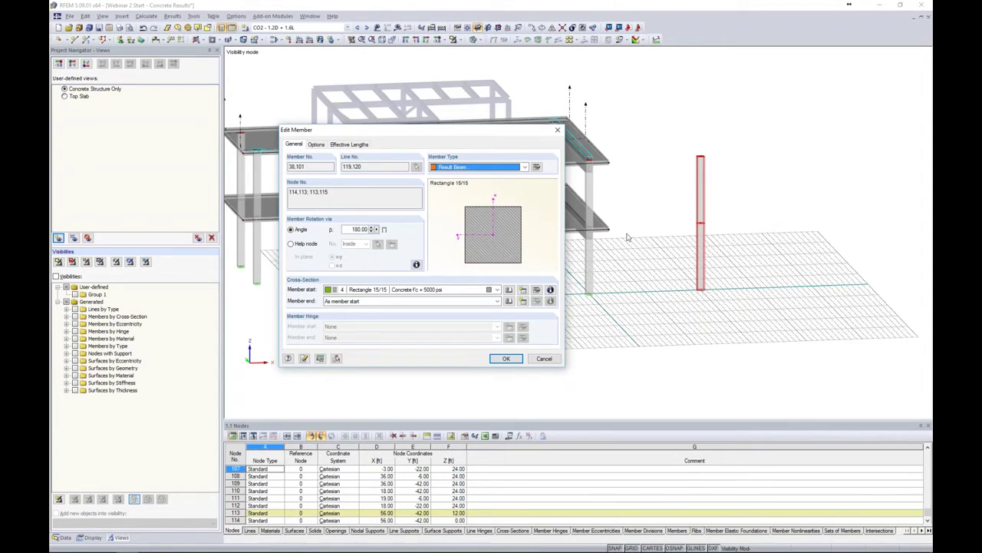
Open the result beam's parameters, compare the cuboid and cylinder options, and set integration of stresses and forces to From listed including objects
click(536, 167)
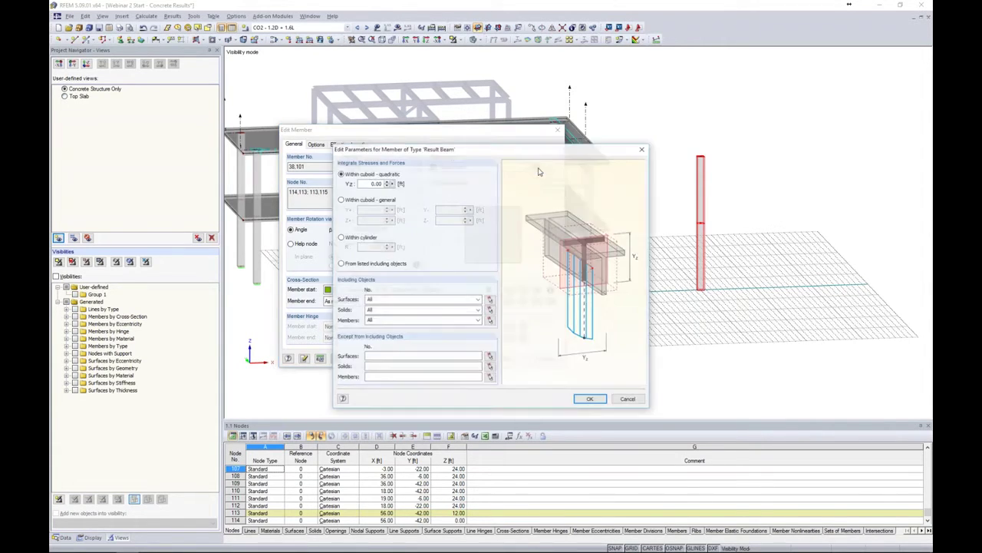
drag(544, 152, 550, 142)
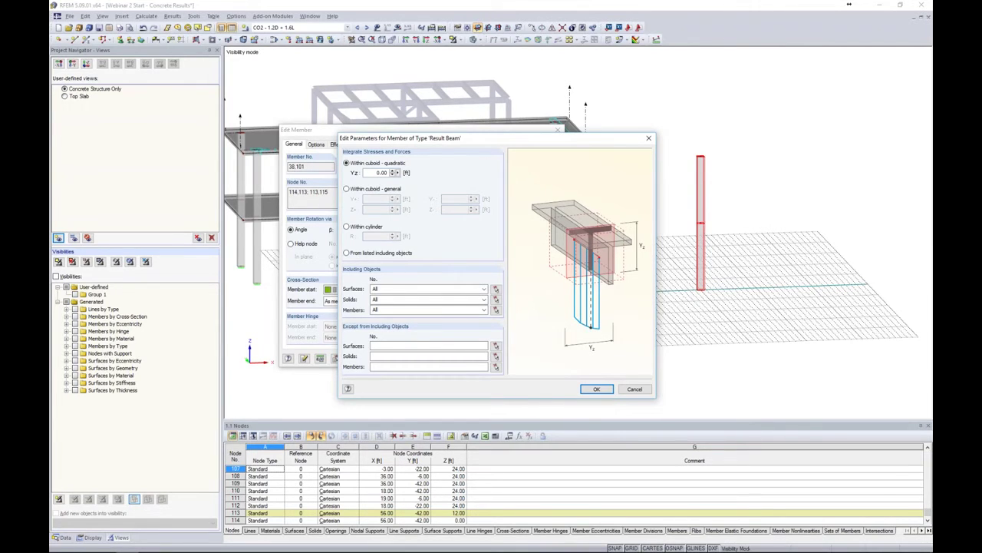
click(347, 189)
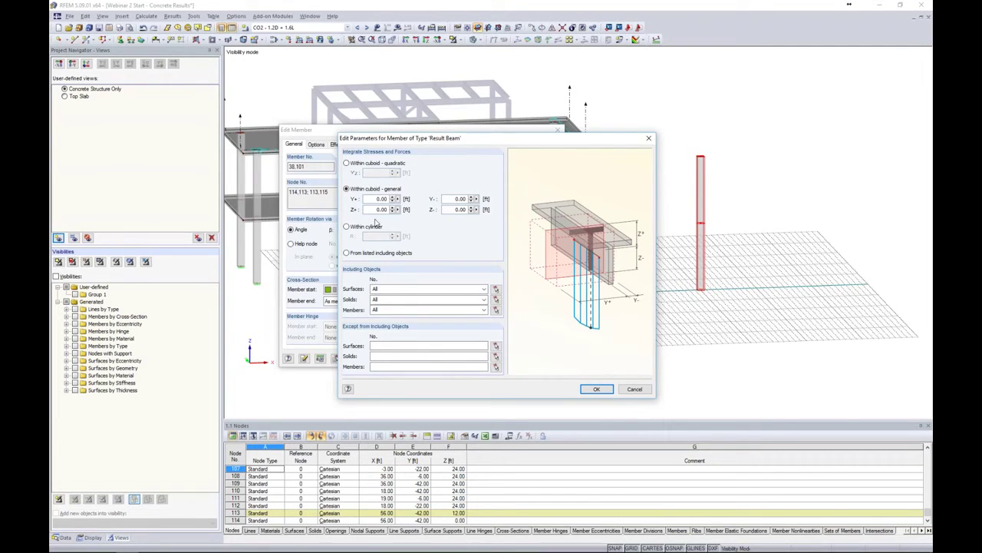
click(347, 228)
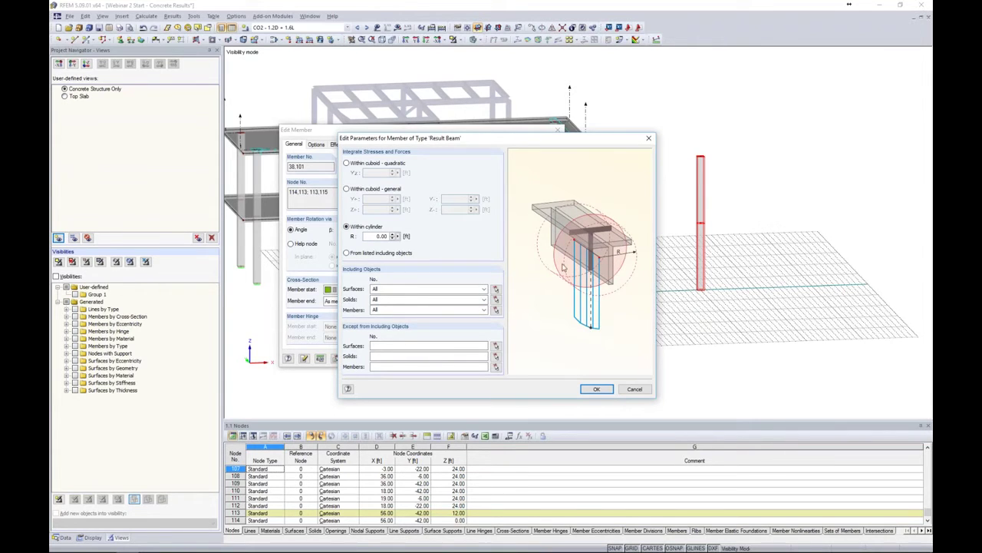
click(346, 253)
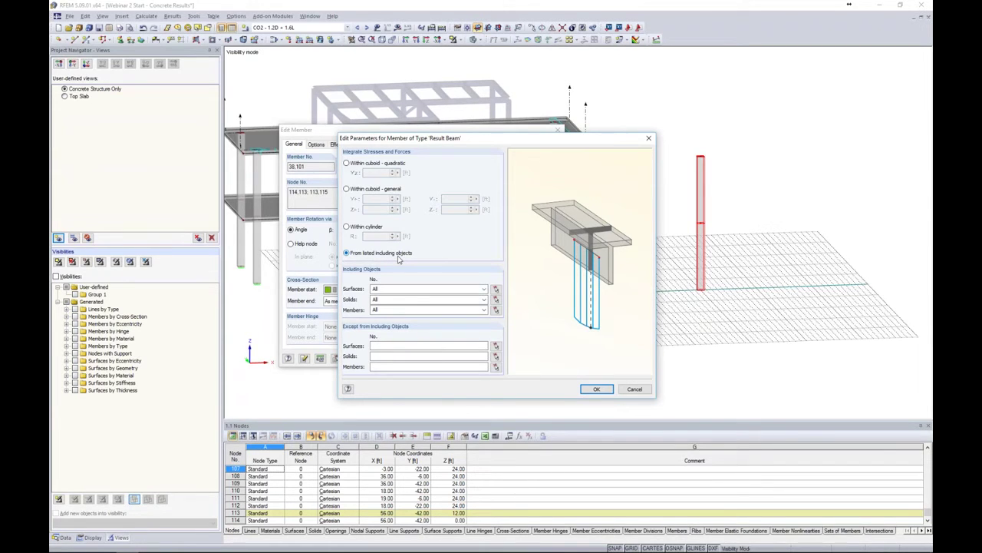
Include both slab surfaces (1,2) in the result beam's integration and set the included solids to None
click(496, 289)
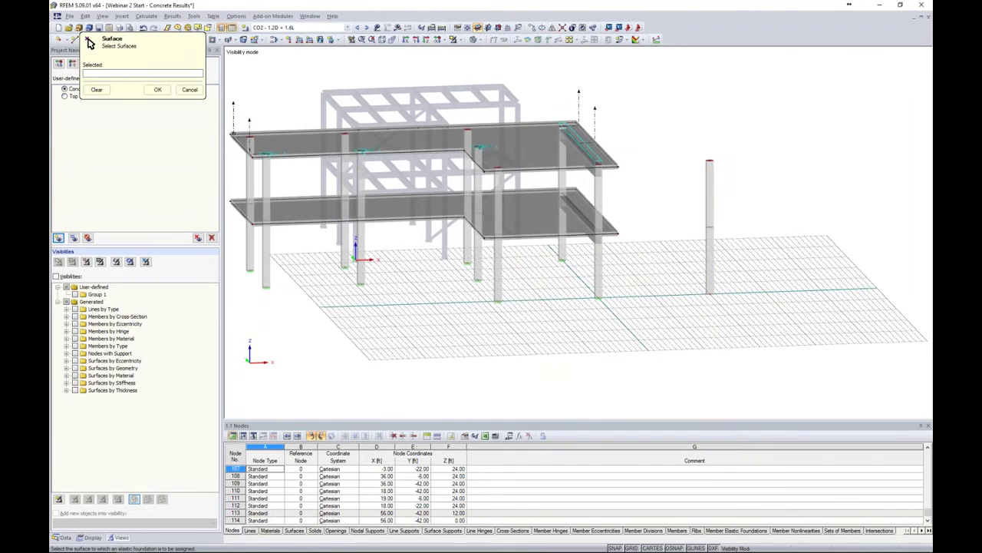
drag(681, 346, 269, 83)
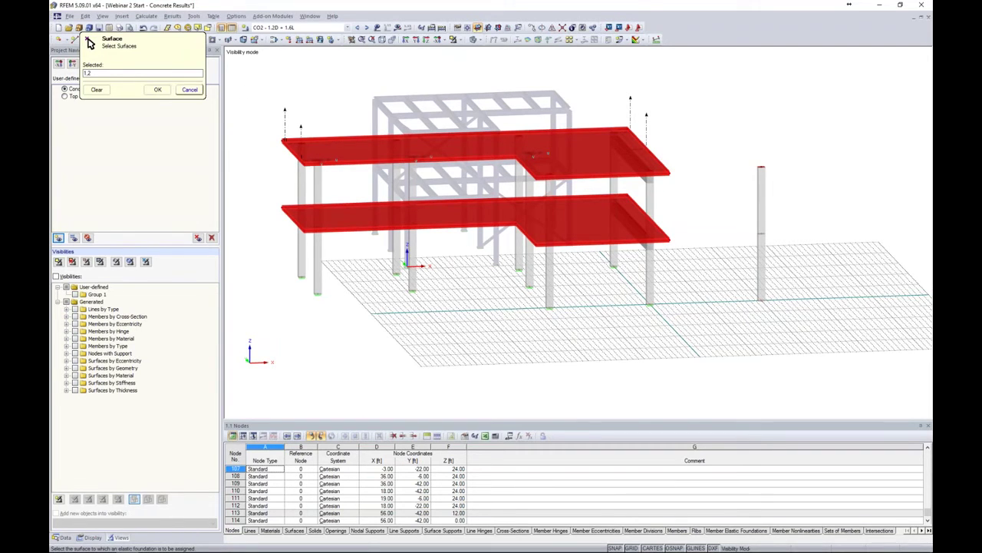
click(157, 89)
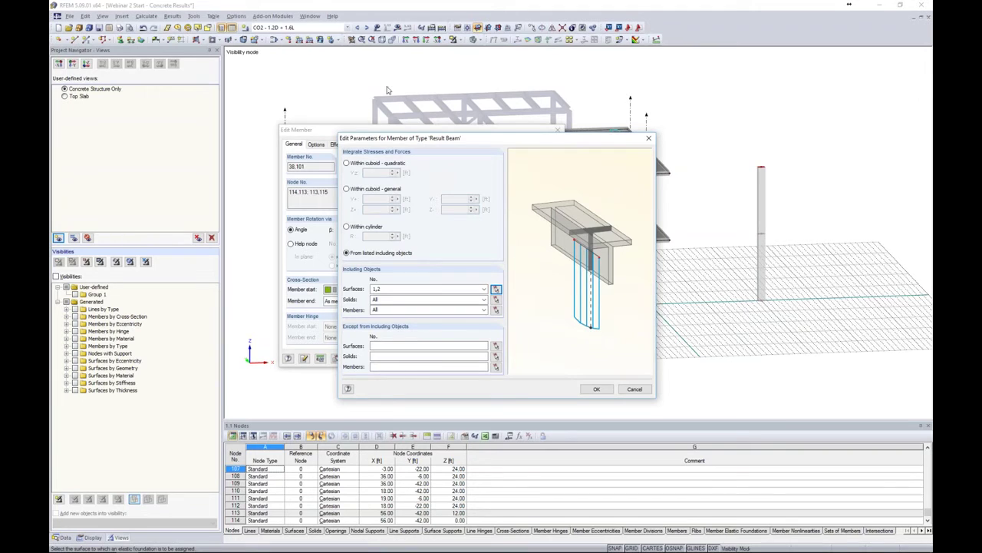
click(483, 299)
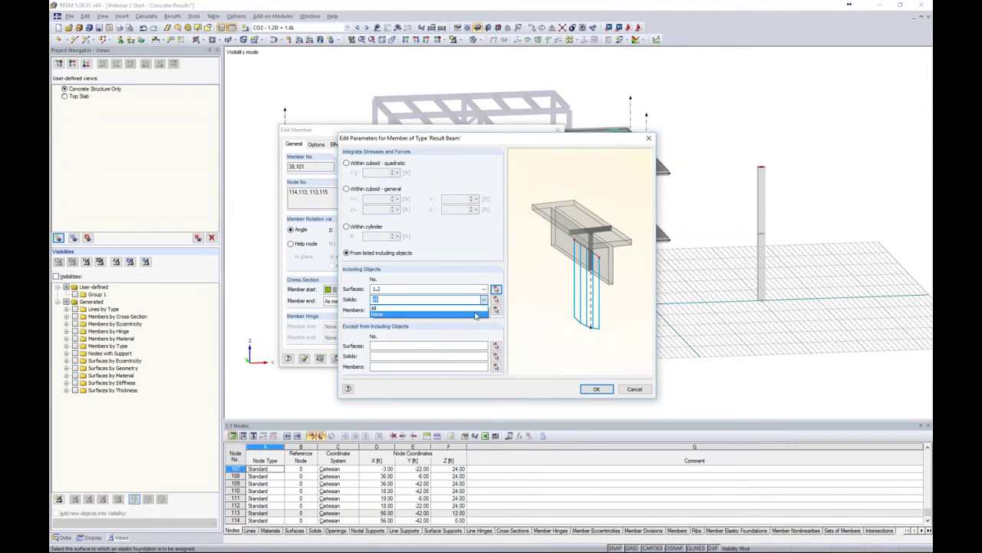
click(476, 315)
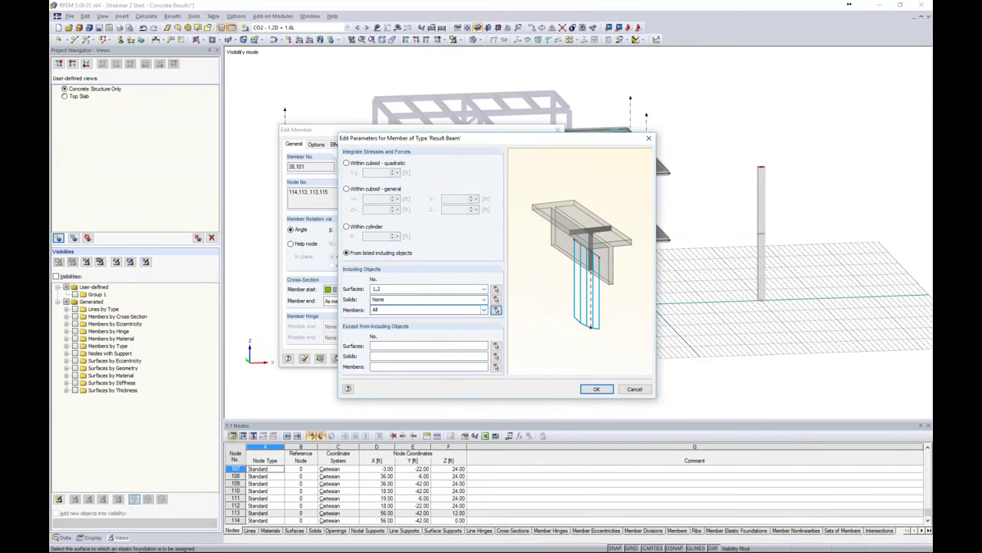
Include all members of the concrete structure except the copied column in the result beam's integration and apply the member changes
click(496, 309)
drag(689, 342, 261, 74)
click(157, 89)
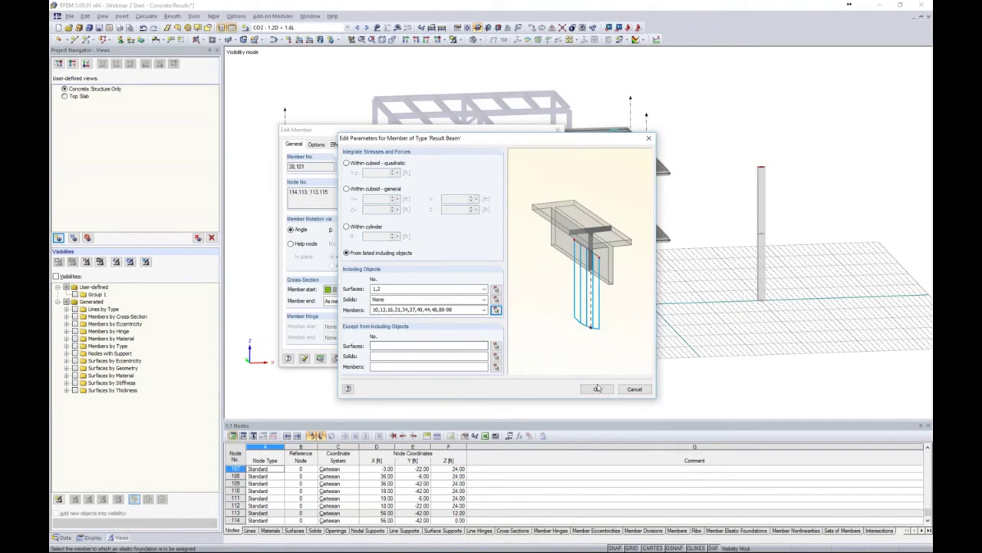
click(597, 389)
click(508, 359)
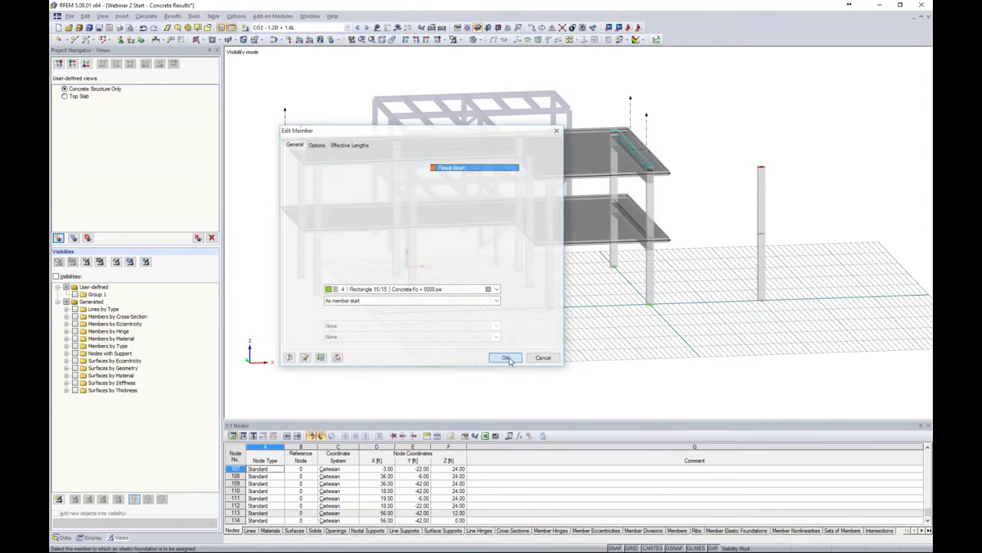
Make CO3 - 1.2D + L + W the current load combination and display its loads for a brief check before hiding them
ctrl+middle_drag(586, 345, 645, 344)
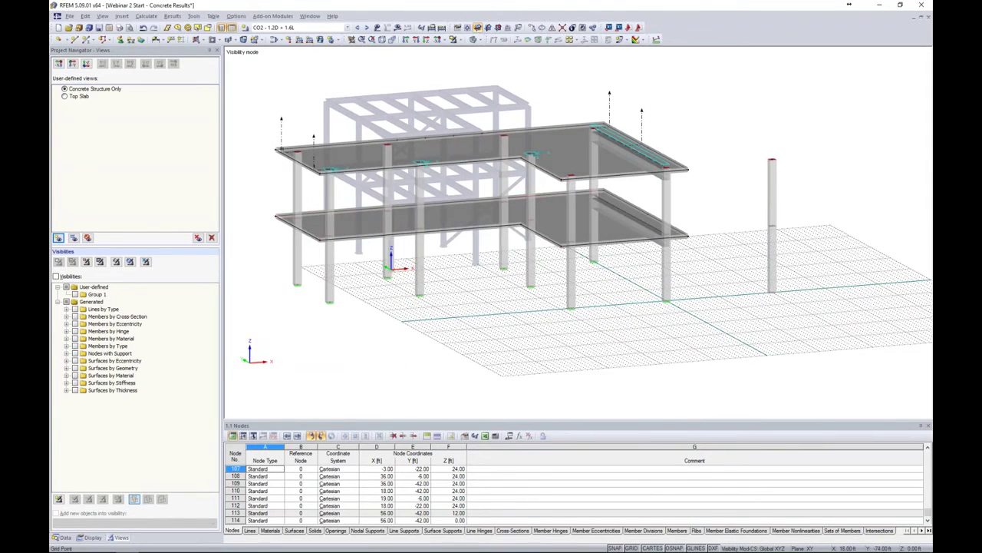
click(347, 26)
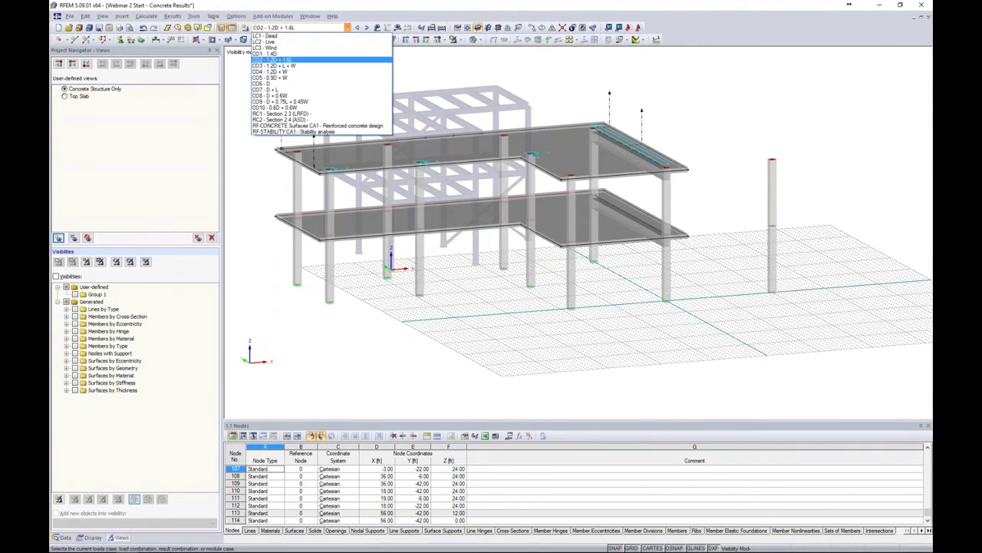
click(333, 68)
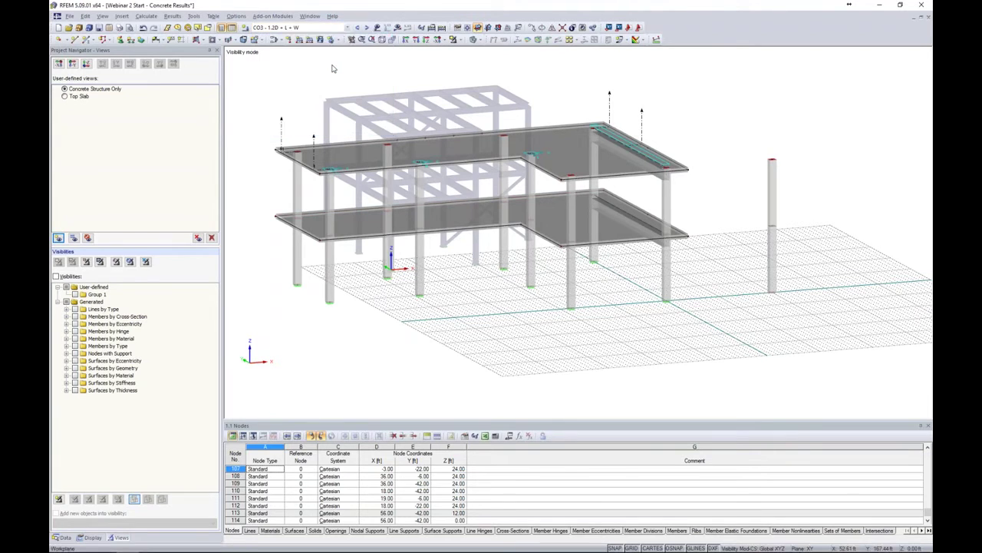
click(377, 28)
ctrl+middle_drag(501, 275, 628, 273)
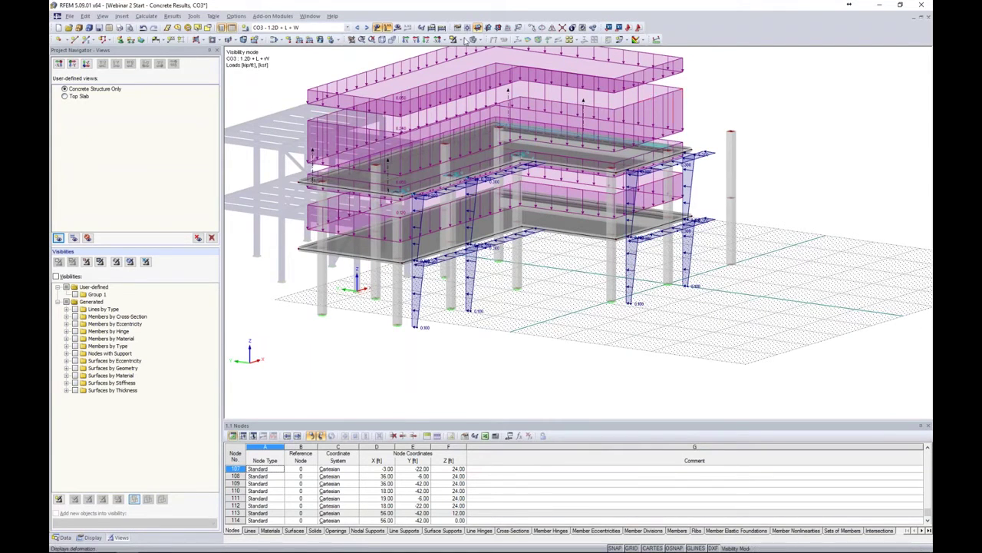
click(378, 28)
Calculate the results of CO3 and display the shear force Vy/Vu diagrams on the members
click(398, 28)
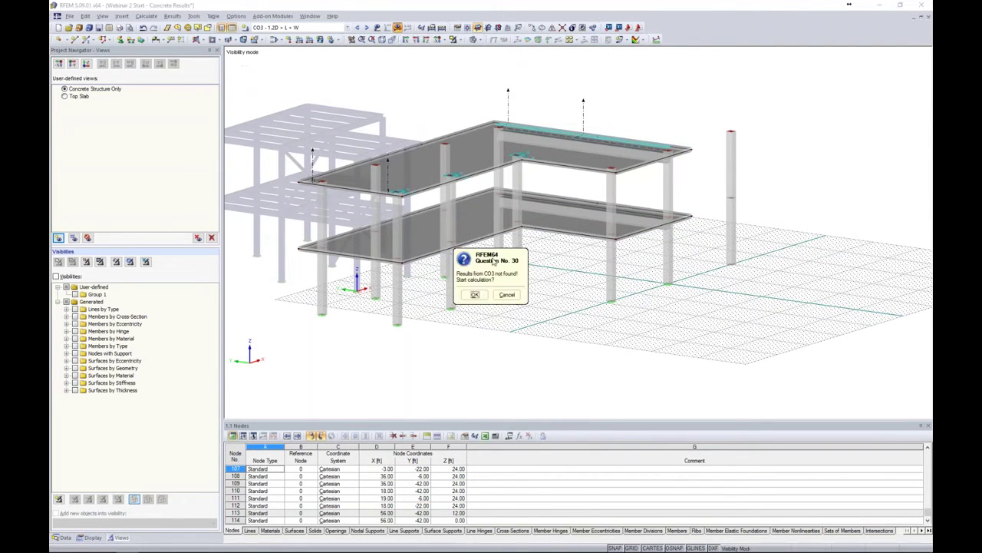
click(472, 292)
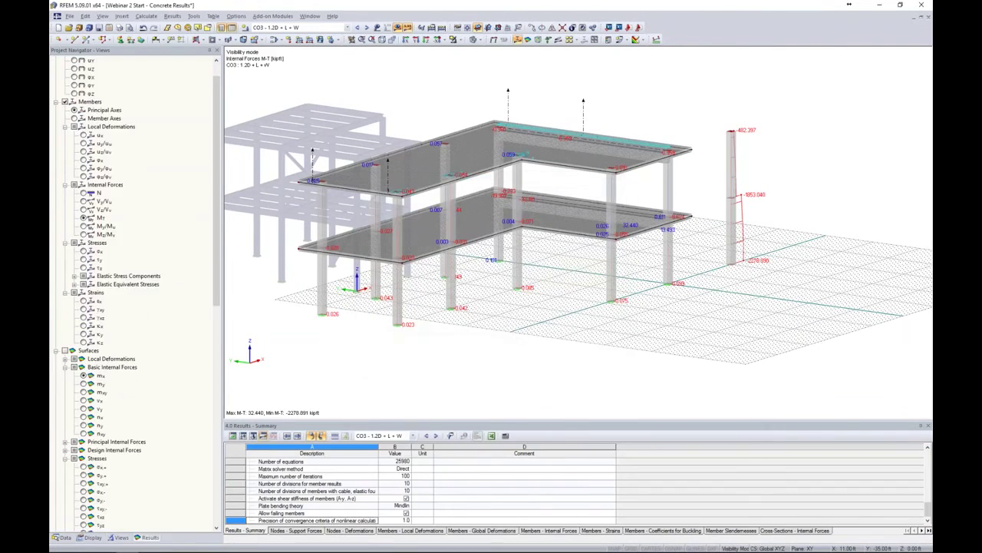
ctrl+middle_drag(707, 321, 673, 326)
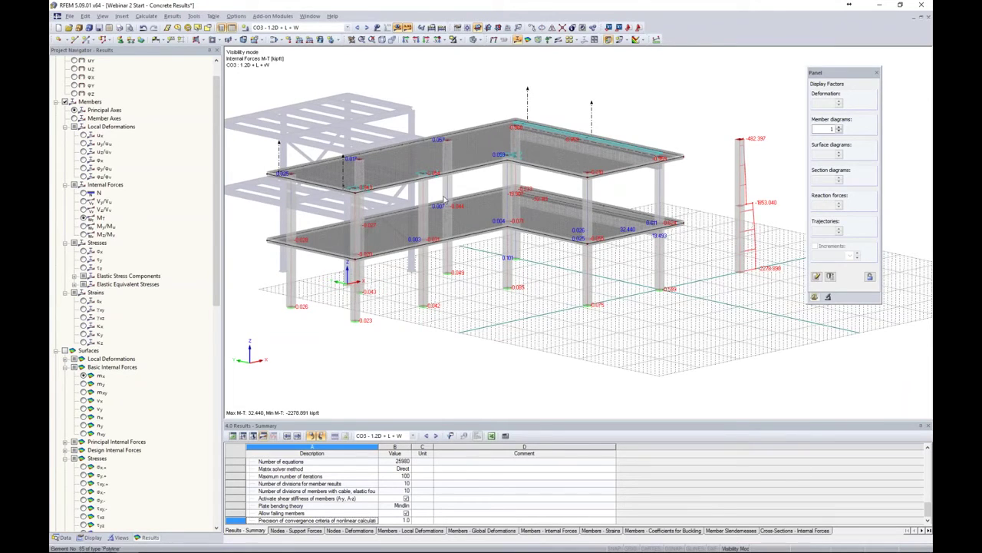
click(83, 202)
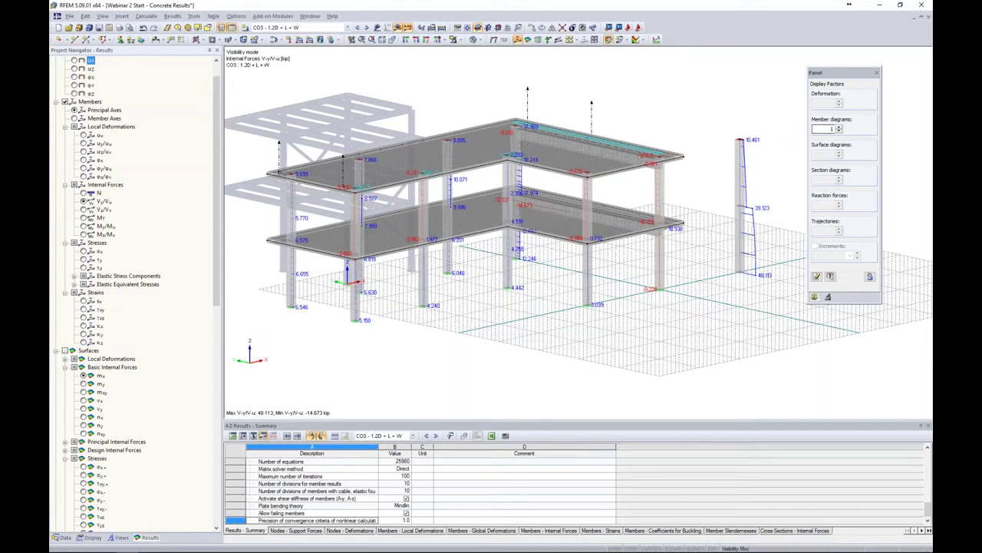
Move the display factors panel farther from the model and hide the work plane grid
drag(850, 79, 872, 72)
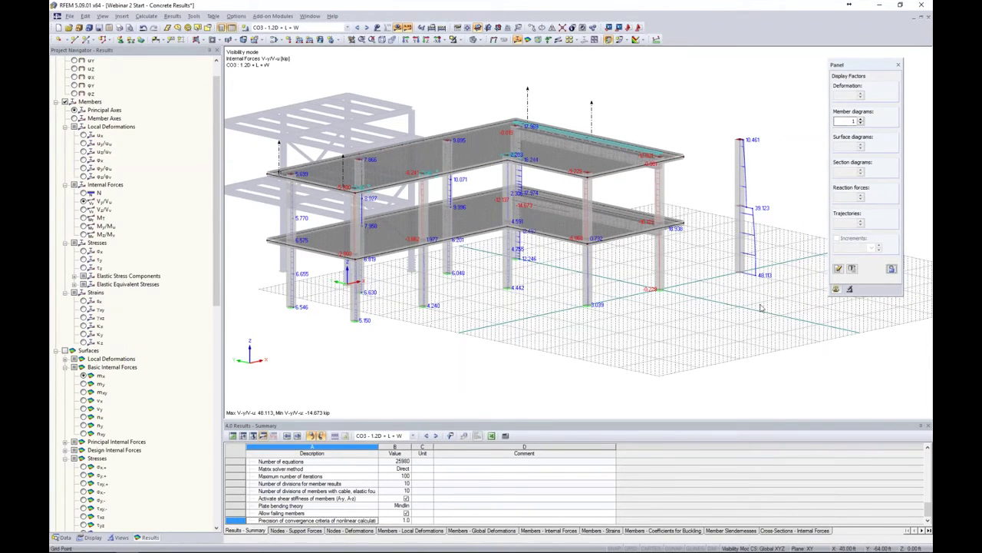
click(631, 547)
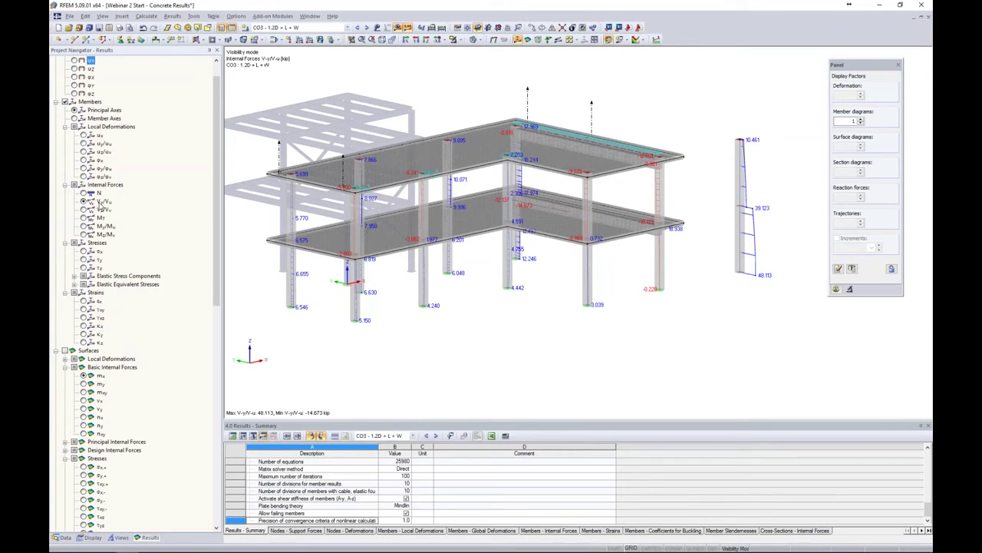
Show the local axis systems of the members to check the result beam's orientation, and hide them again
right_click(739, 245)
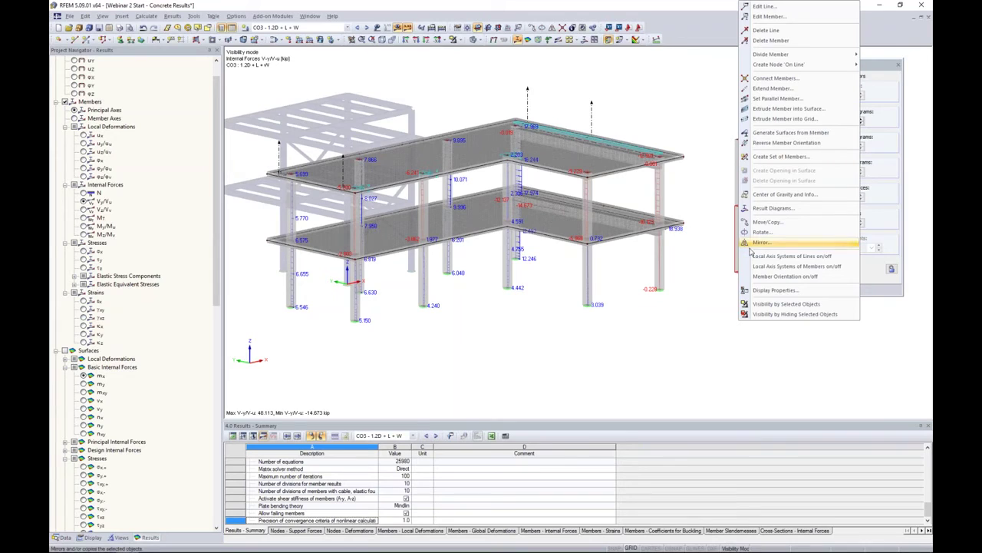
click(753, 258)
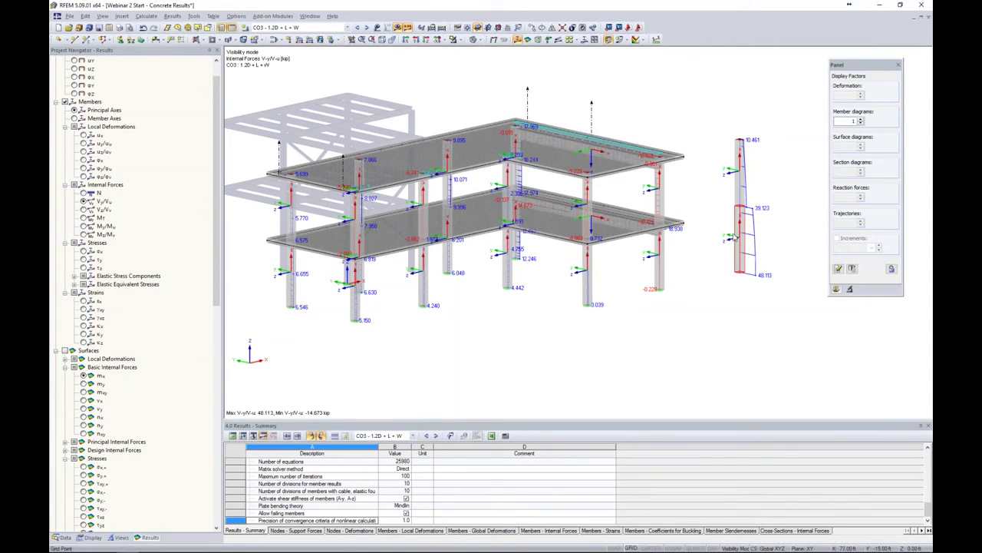
right_click(743, 230)
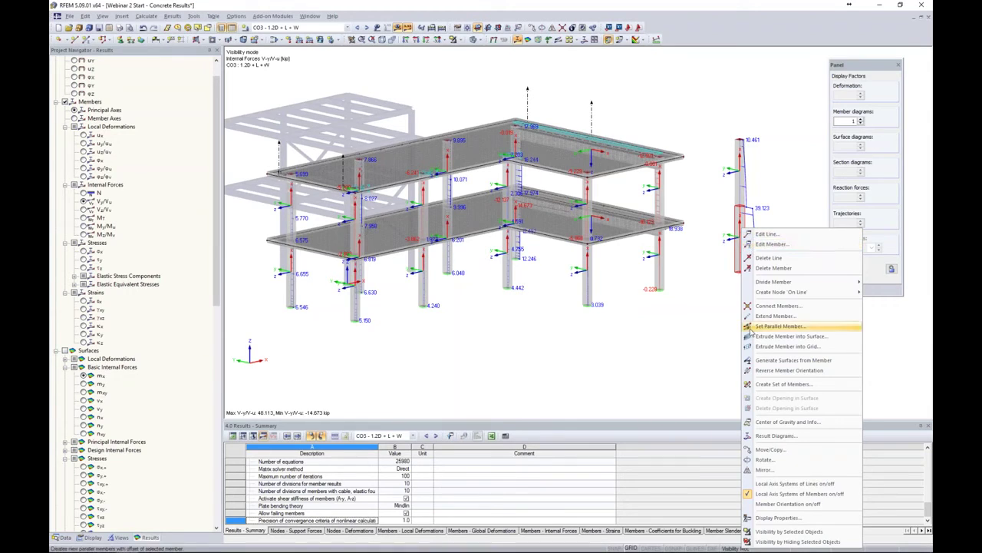
click(798, 493)
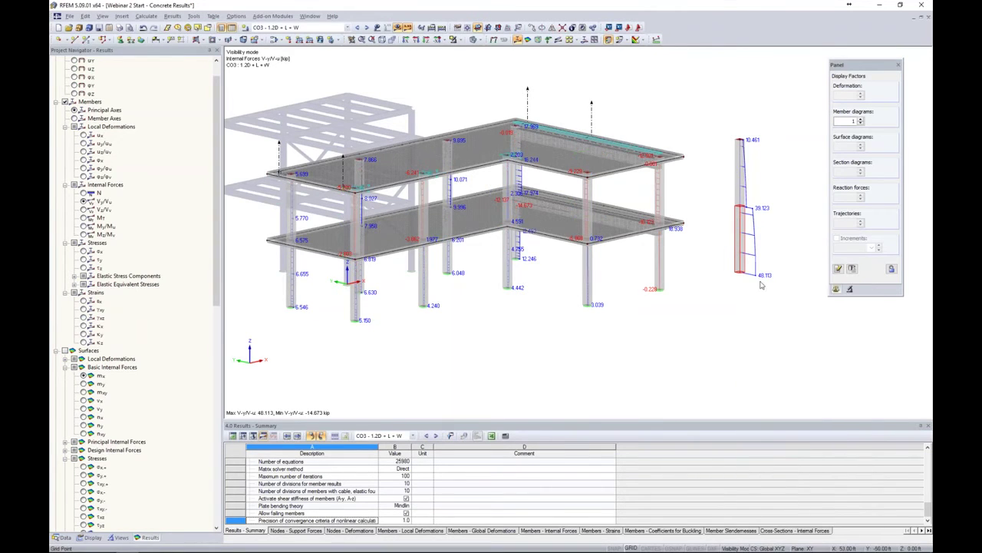
Display the members' shear force V-z, and switch to the axial force N to inspect the standalone result beam
scroll(755, 223, up, 4)
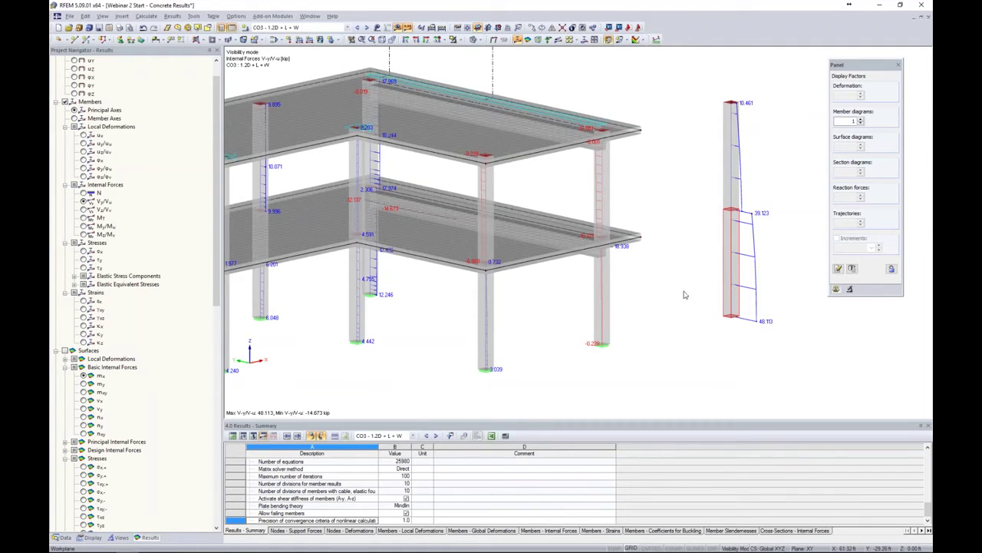
ctrl+middle_drag(685, 295, 698, 274)
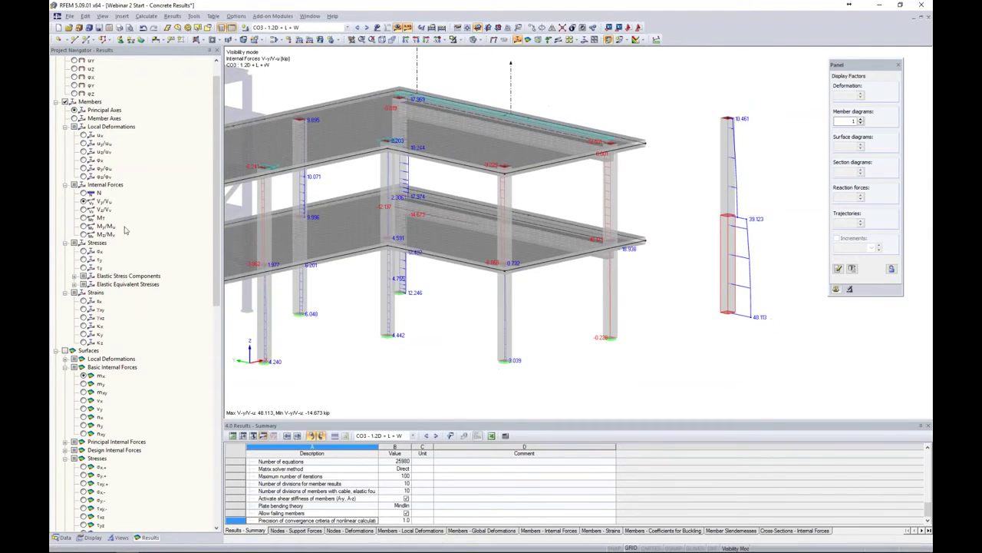
click(84, 210)
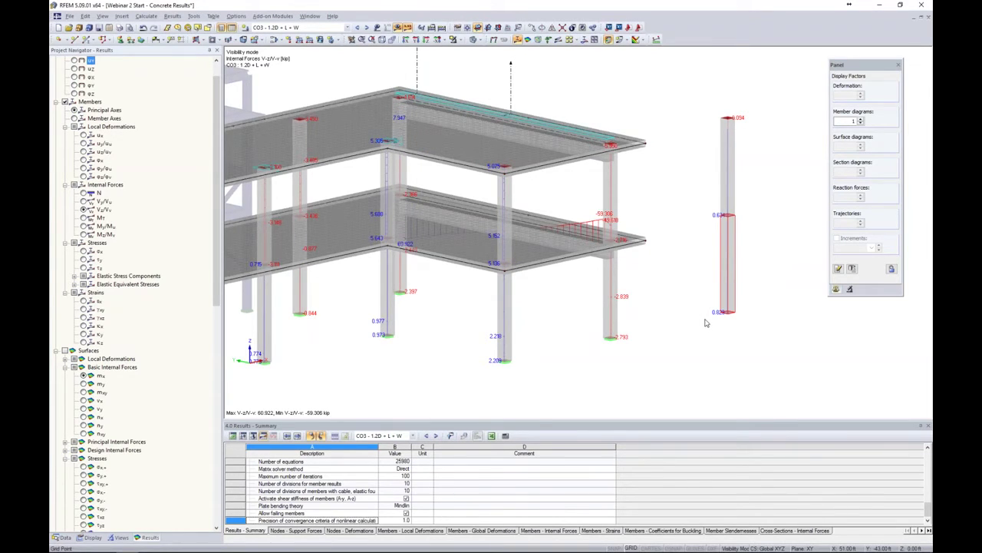
ctrl+middle_drag(708, 318, 460, 296)
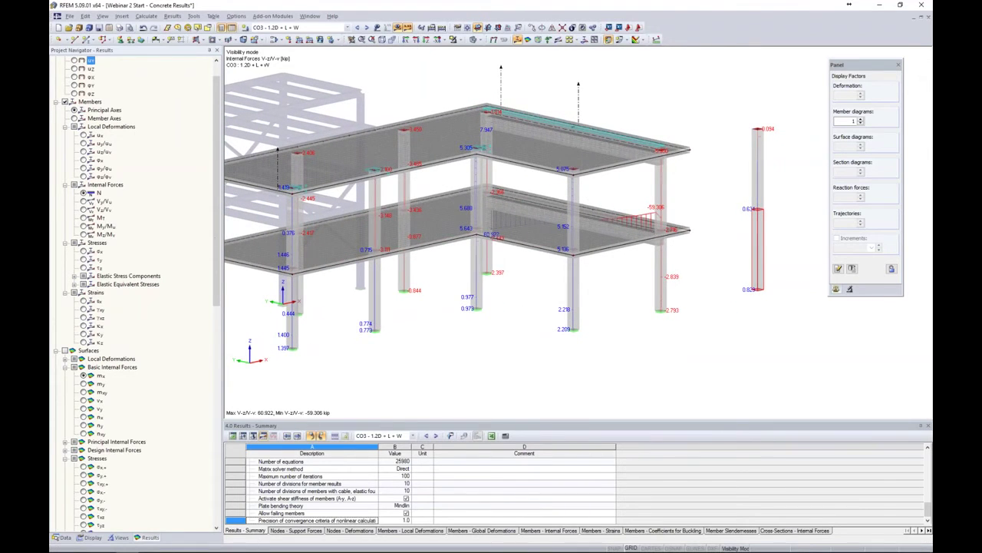
middle_drag(708, 268, 691, 262)
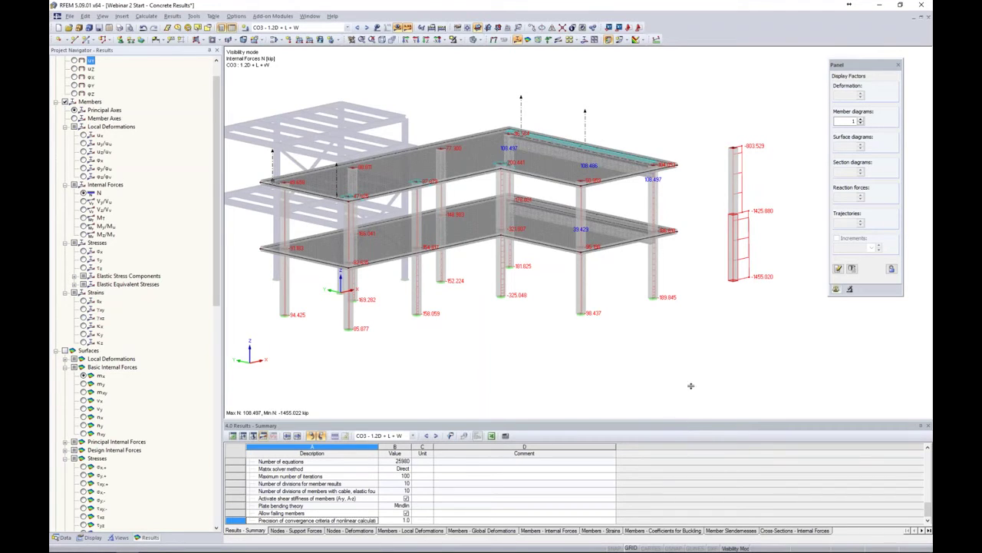
Enlarge the results summary table to review the load and support force sums for CO3, and shrink it again
drag(691, 341, 691, 343)
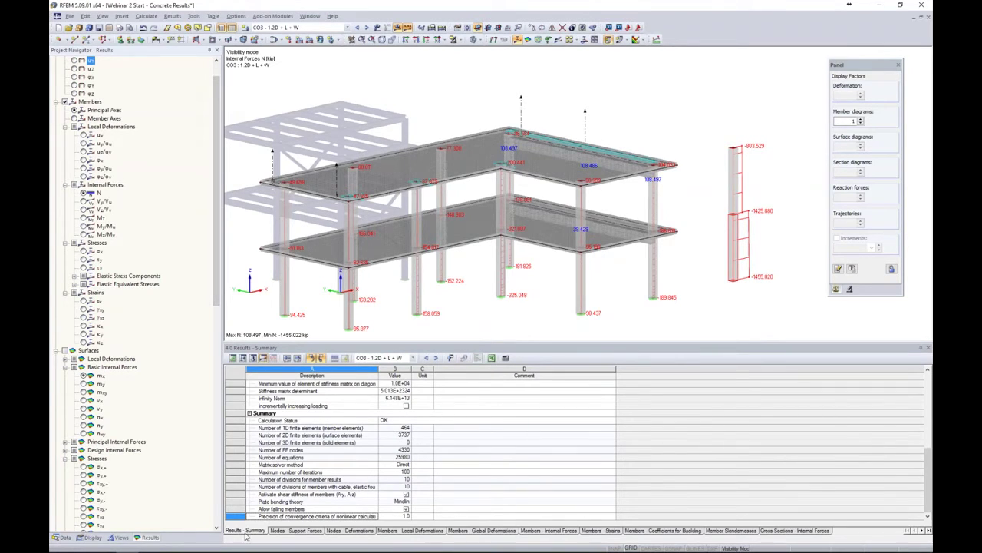
scroll(274, 428, up, 10)
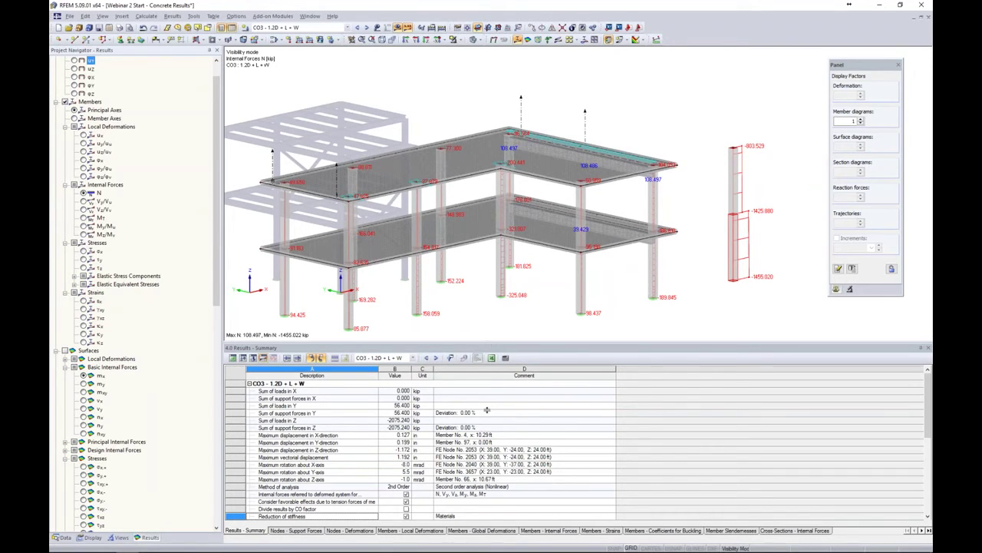
drag(487, 410, 487, 412)
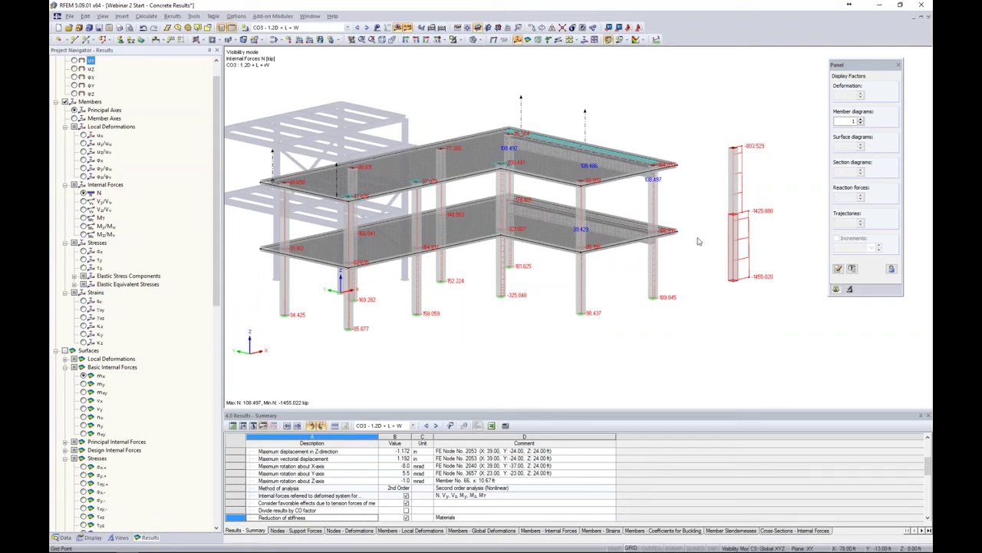
Compare the members' shear force V-z and moment M-y diagrams, and return to the axial force N
click(84, 208)
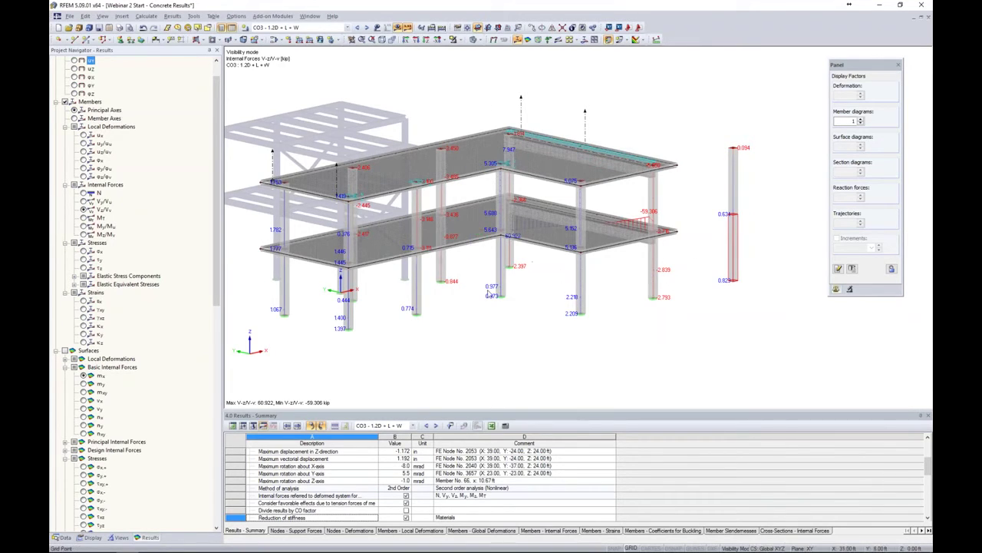
click(83, 226)
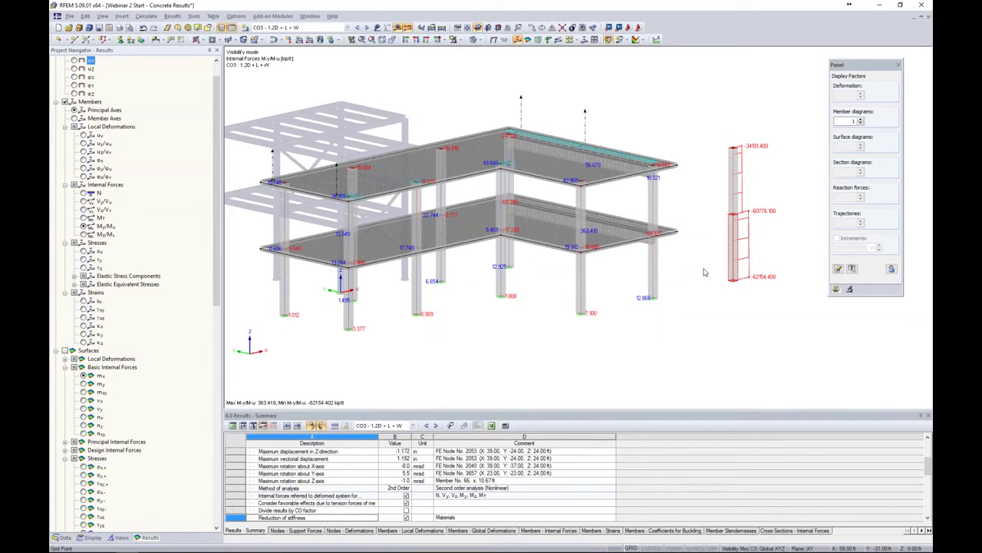
click(84, 192)
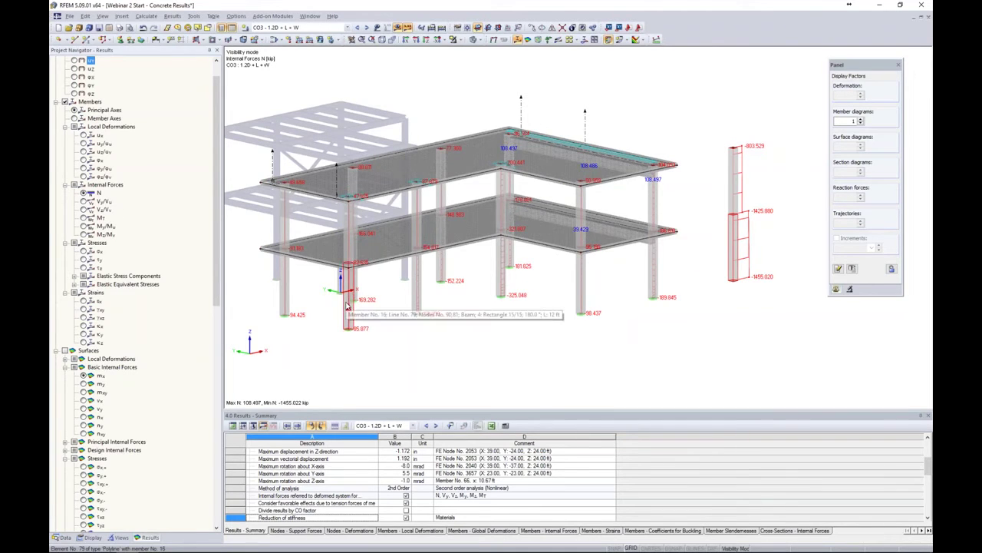
Consult the presentation's Result Beams slide, comparing its placement rules with the result beam in the RFEM model
key(alt+Tab)
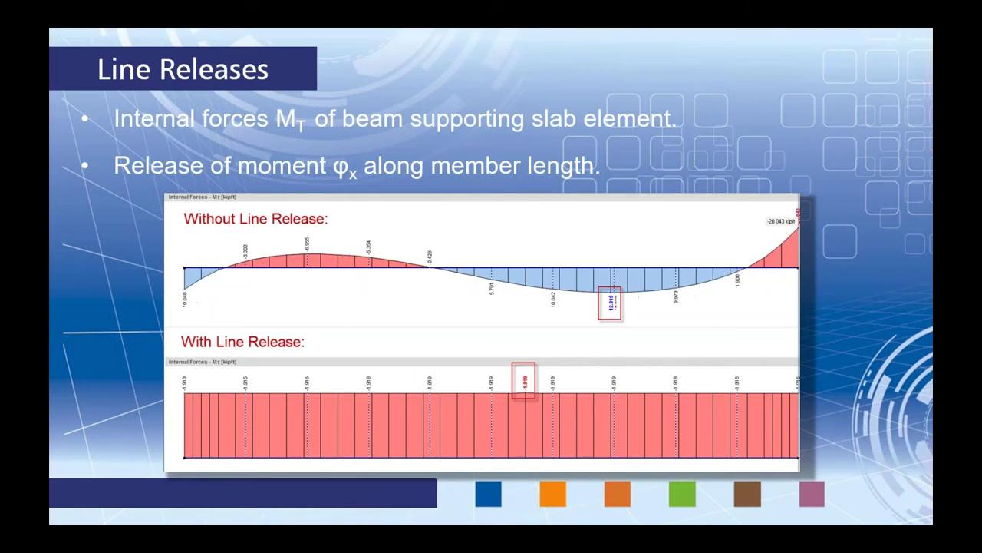
key(Right)
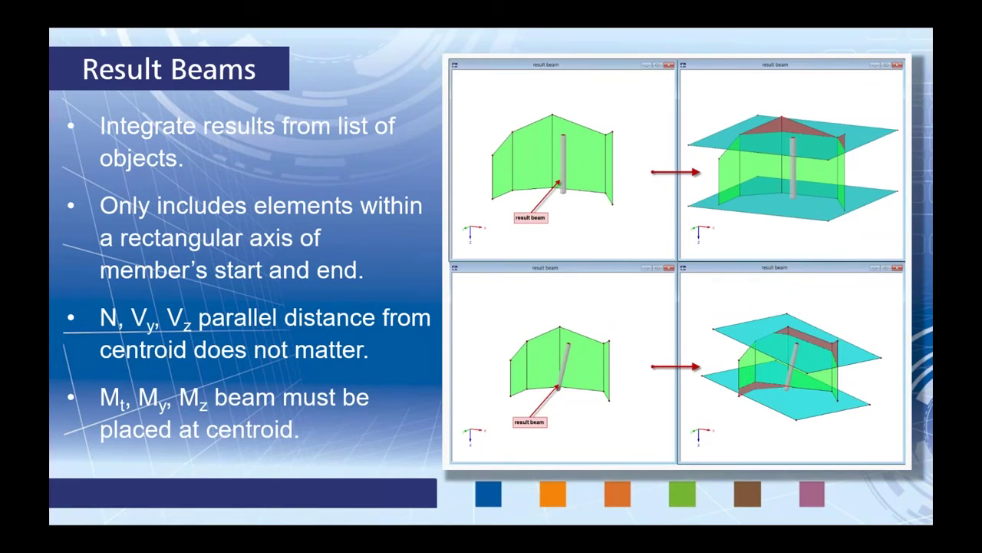
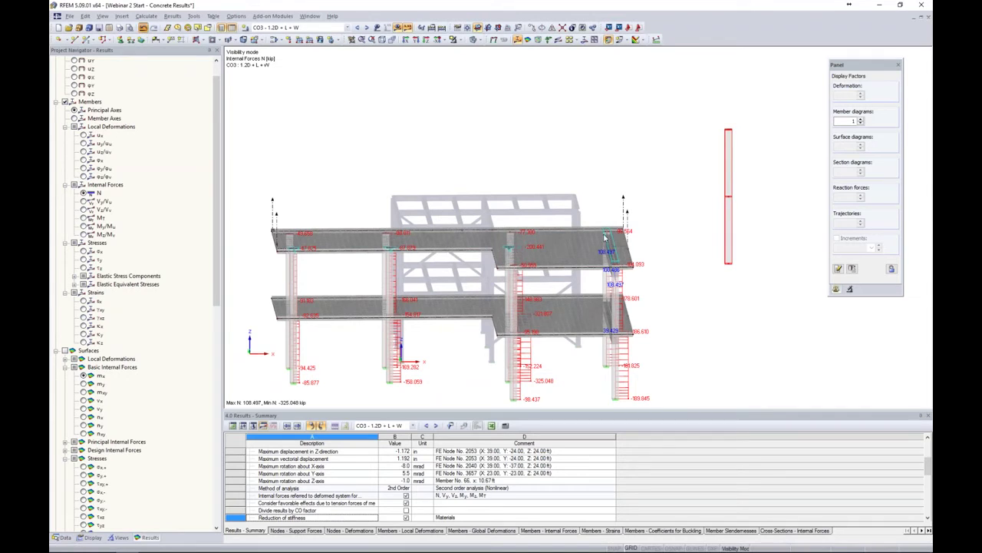
ctrl+middle_drag(683, 280, 689, 191)
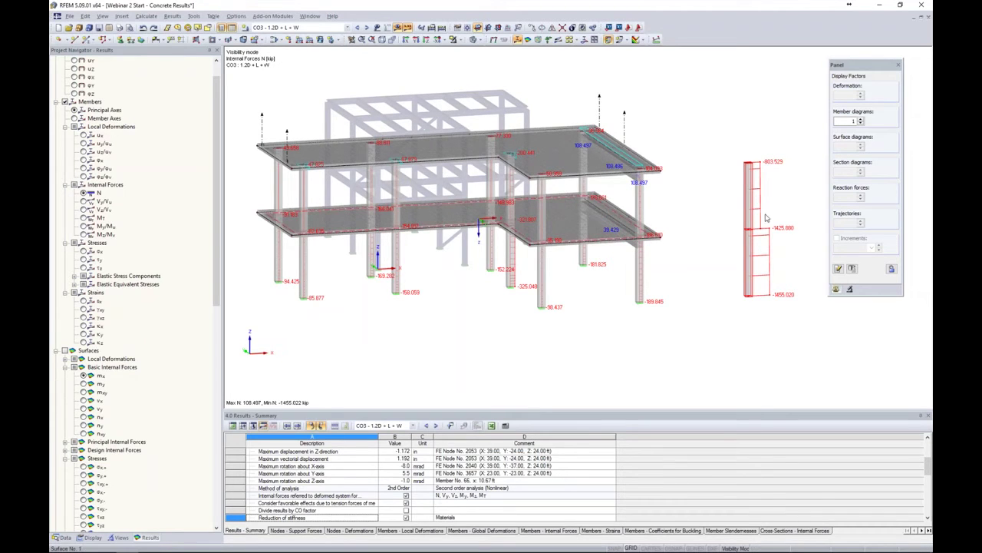
key(alt+Tab)
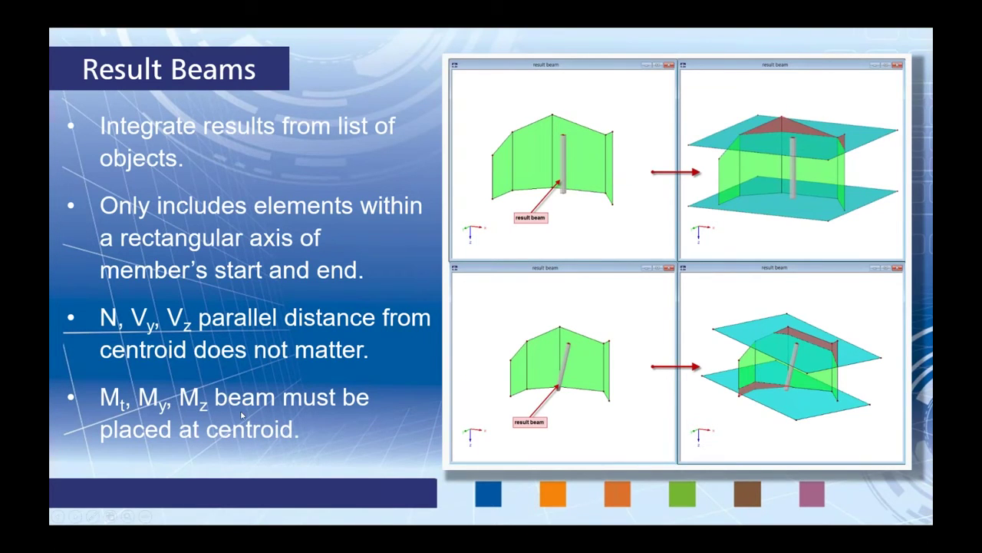
key(alt+Tab)
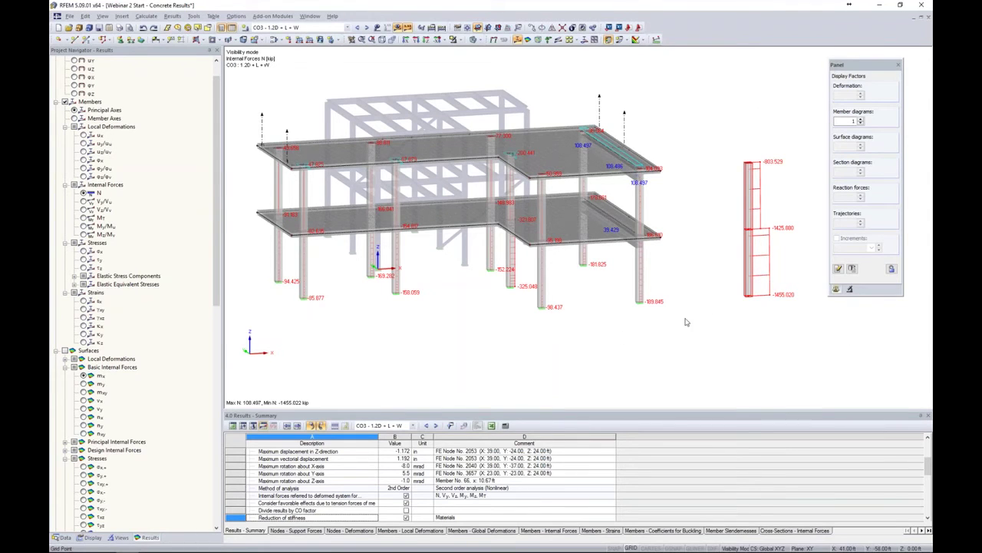
Activate the user-defined view Top Slab to isolate the upper concrete slab
right_click(656, 329)
key(Escape)
ctrl+middle_drag(686, 338, 491, 169)
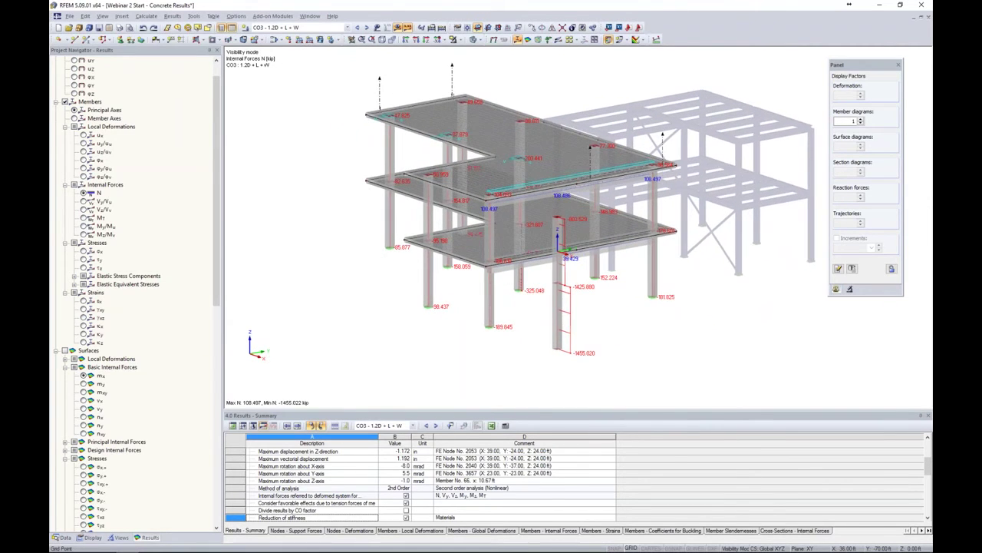
scroll(494, 146, up, 3)
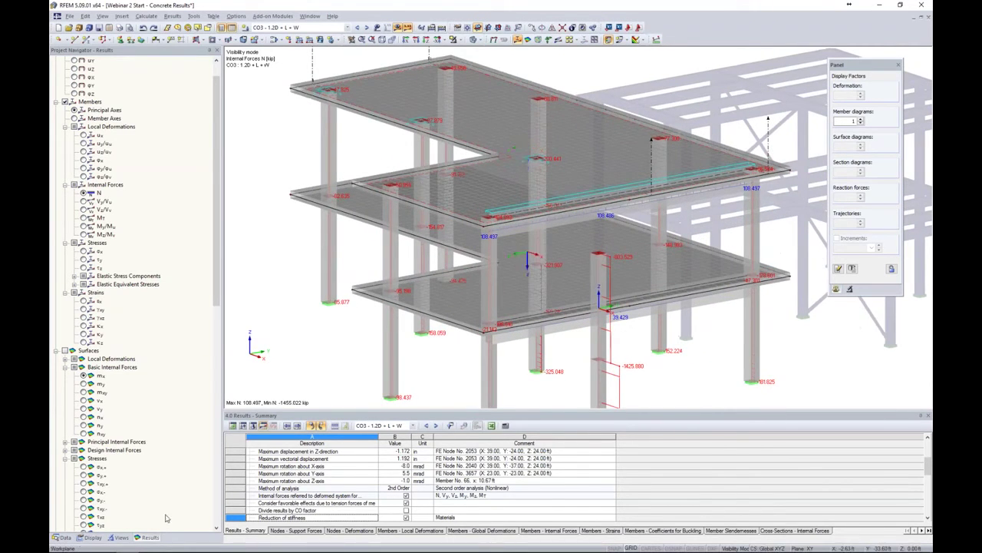
click(119, 537)
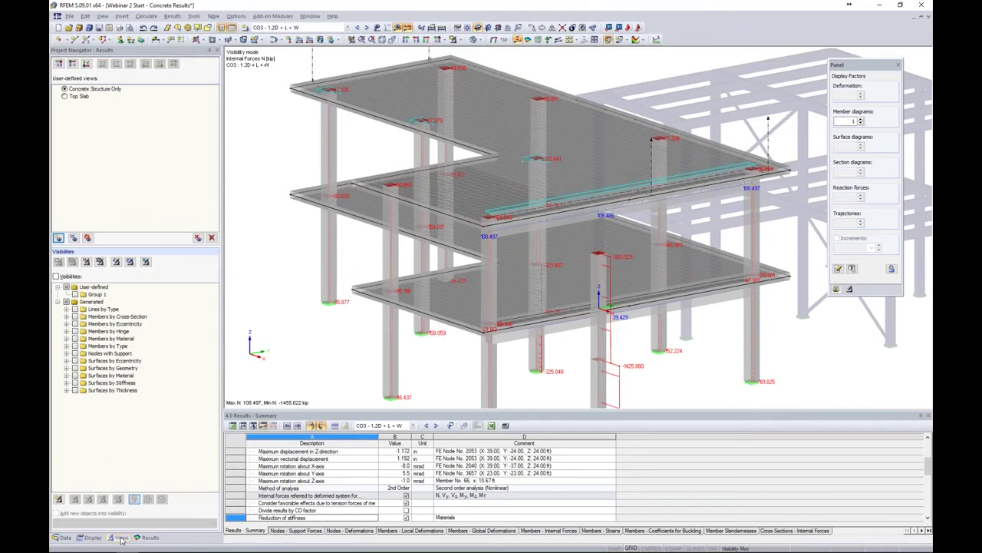
click(65, 97)
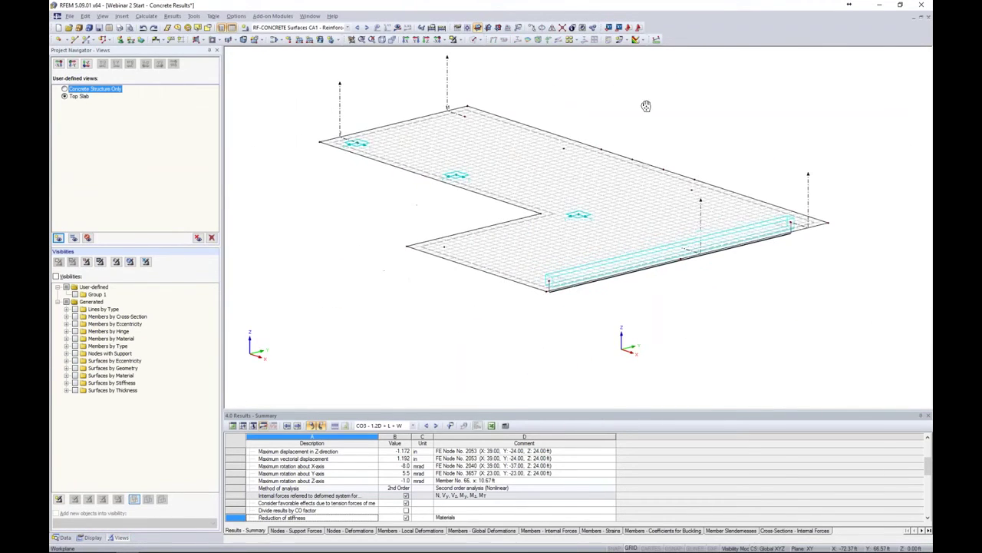
click(414, 130)
key(Escape)
click(271, 229)
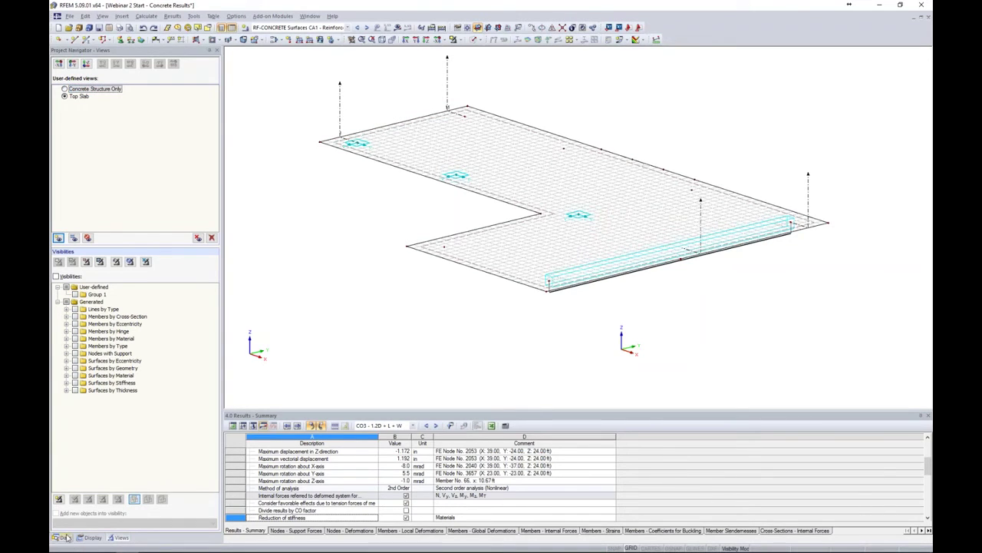
Start a new single member and set its member type to Result Beam
click(65, 537)
click(89, 40)
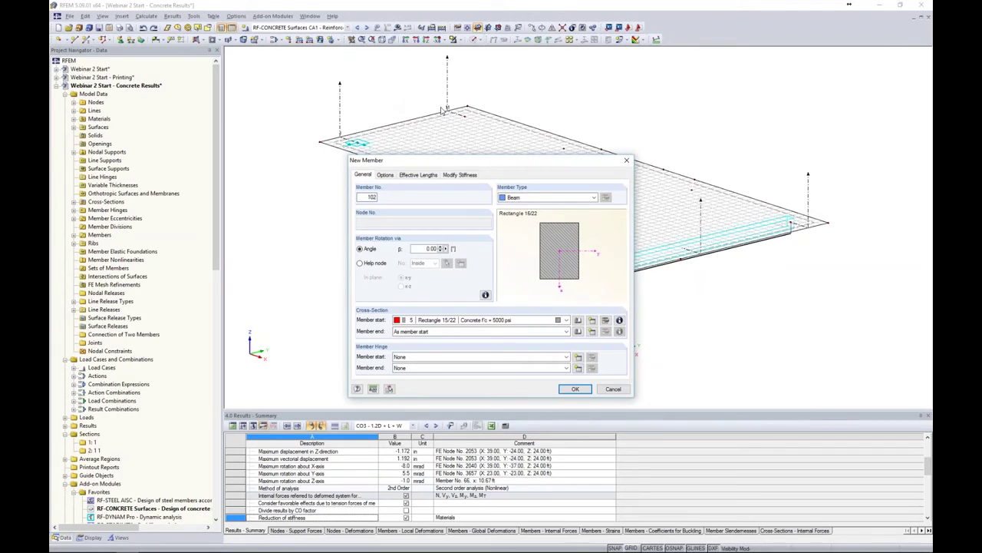
click(551, 198)
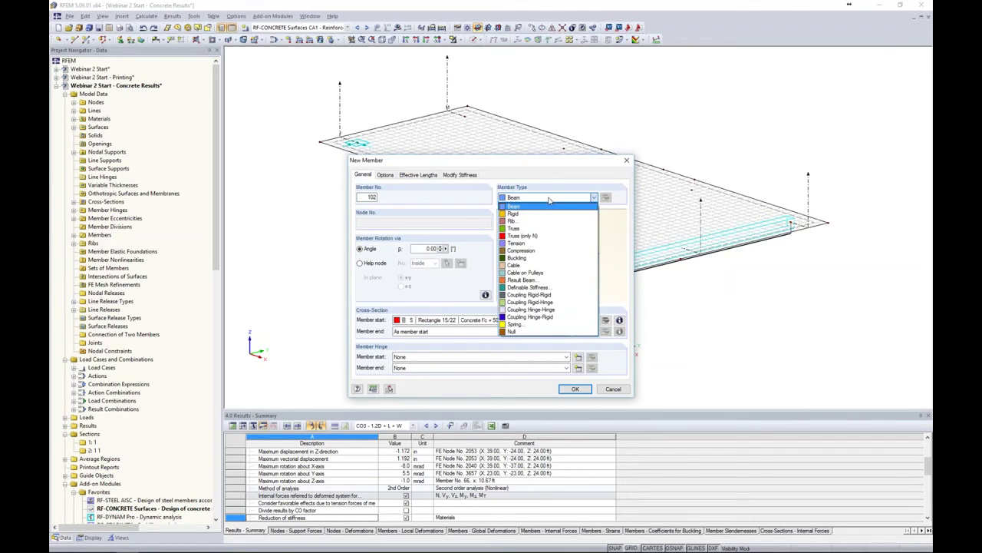
click(523, 280)
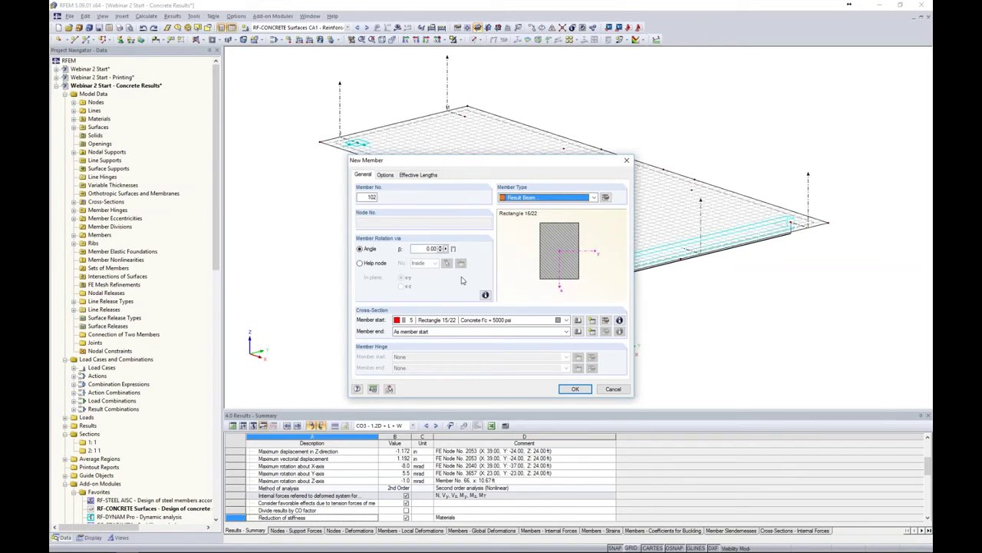
Set the result beam to integrate within a general cuboid, with Y+ at 2 ft plus the other Y and Z extents, and accept the member definition
click(606, 198)
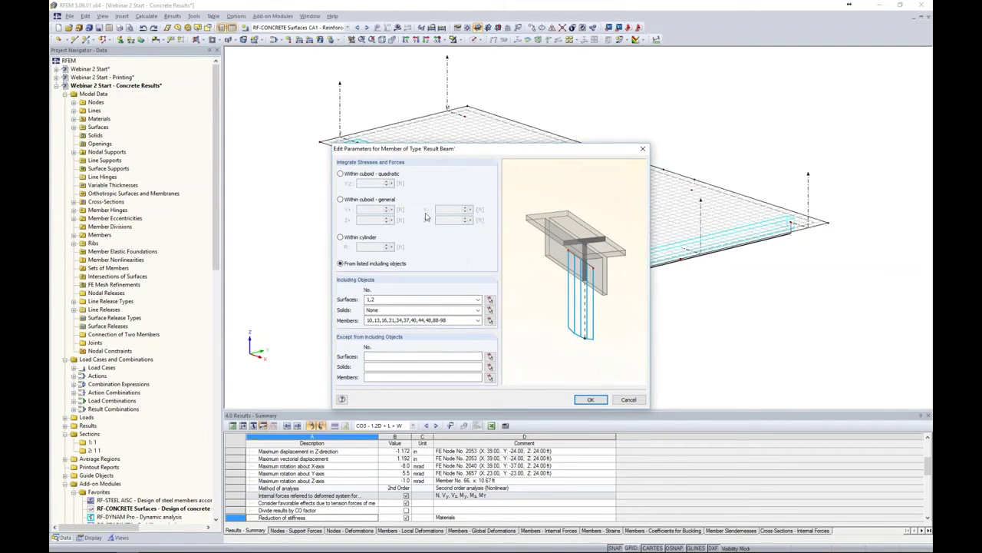
click(340, 200)
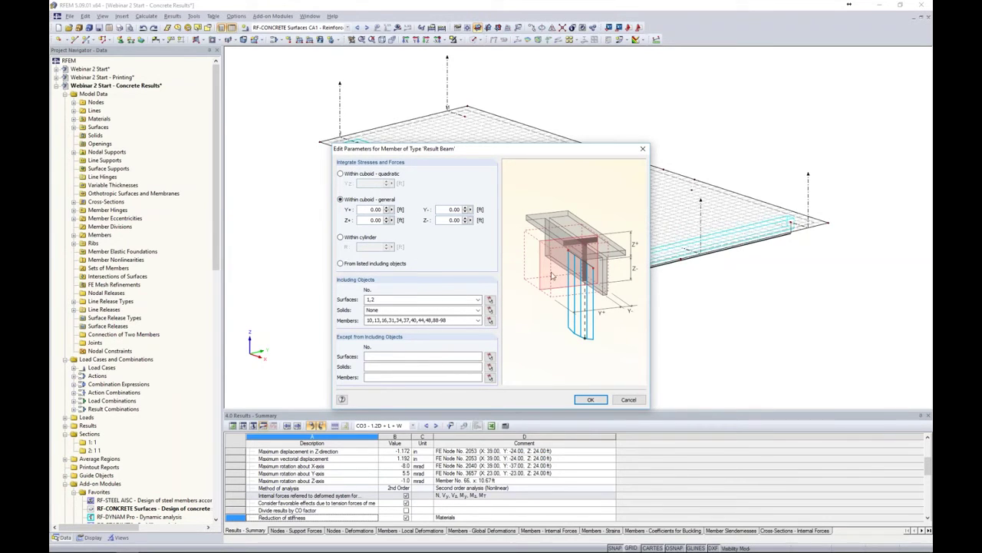
double_click(363, 208)
text(2)
double_click(455, 209)
click(371, 221)
double_click(371, 221)
text(10,1)
click(589, 400)
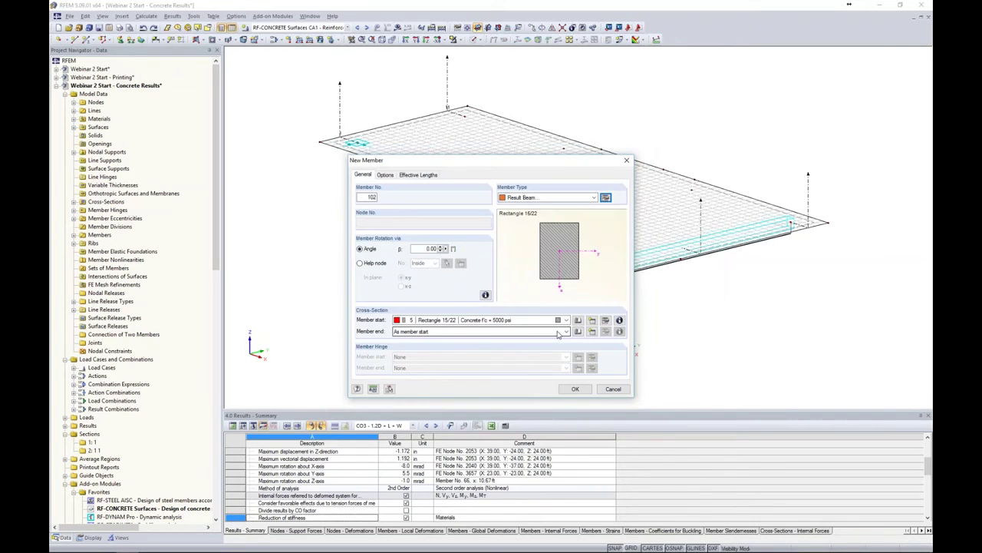
key(Return)
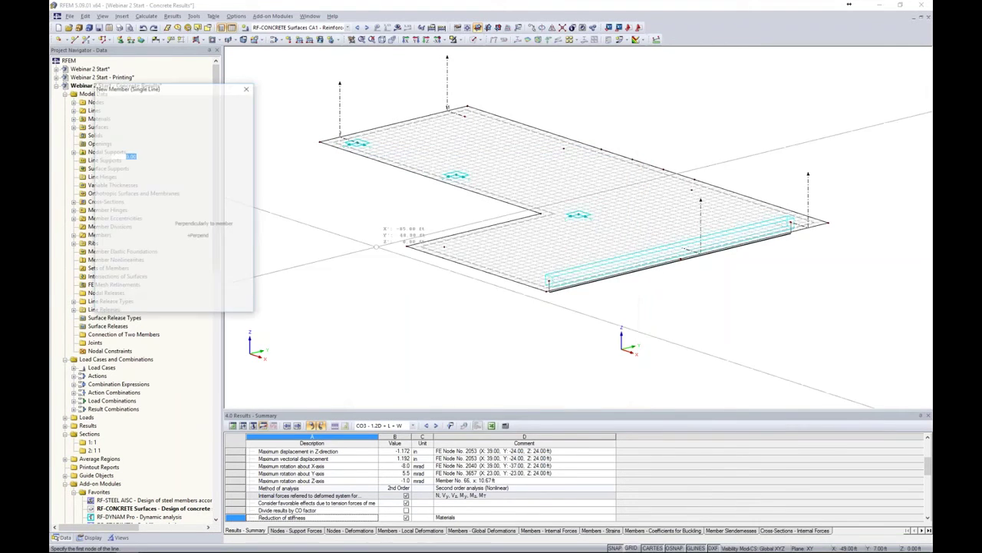
Place the result beam lengthwise along the top slab between its opposite short edges, 62 ft long, accepting deletion of the existing results
middle_drag(392, 201, 410, 246)
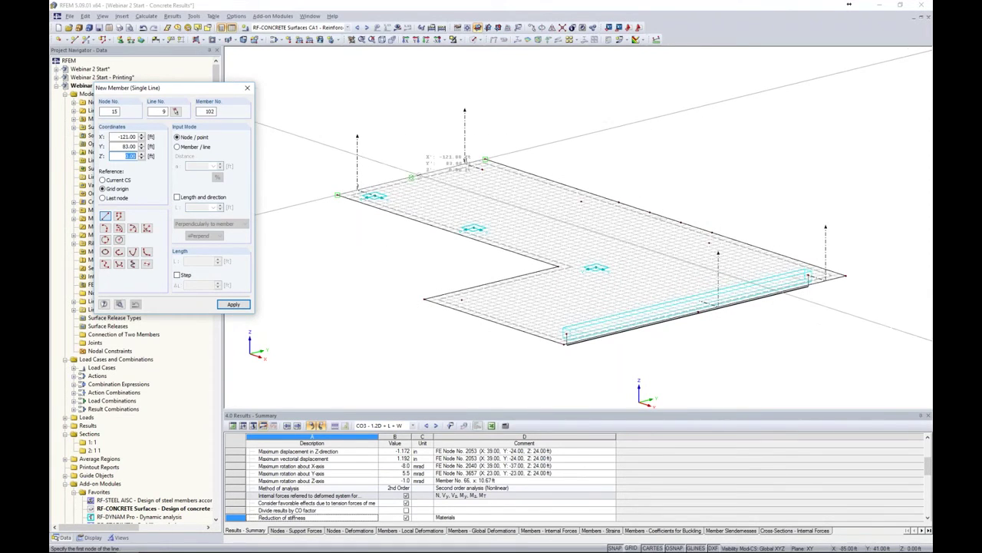
key(Return)
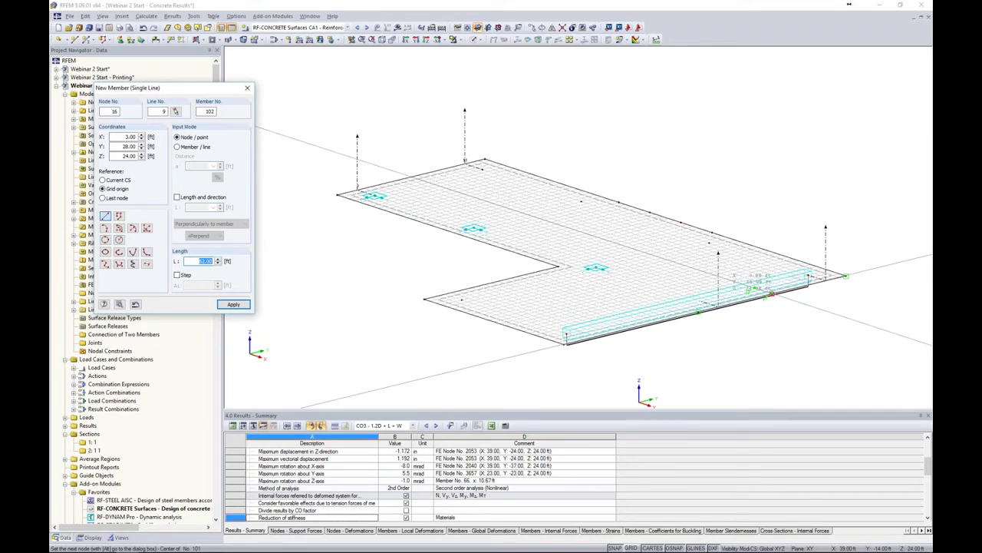
key(Return)
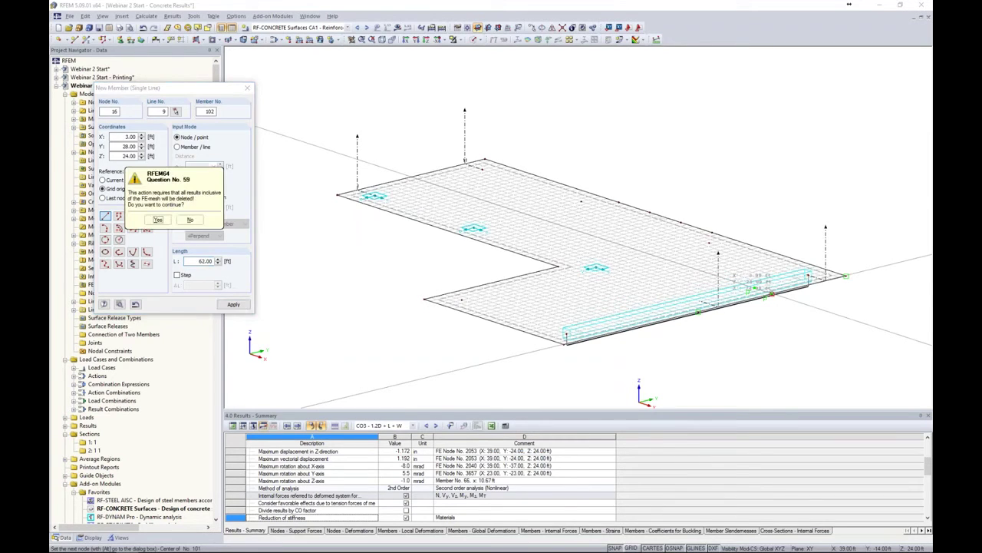
click(158, 219)
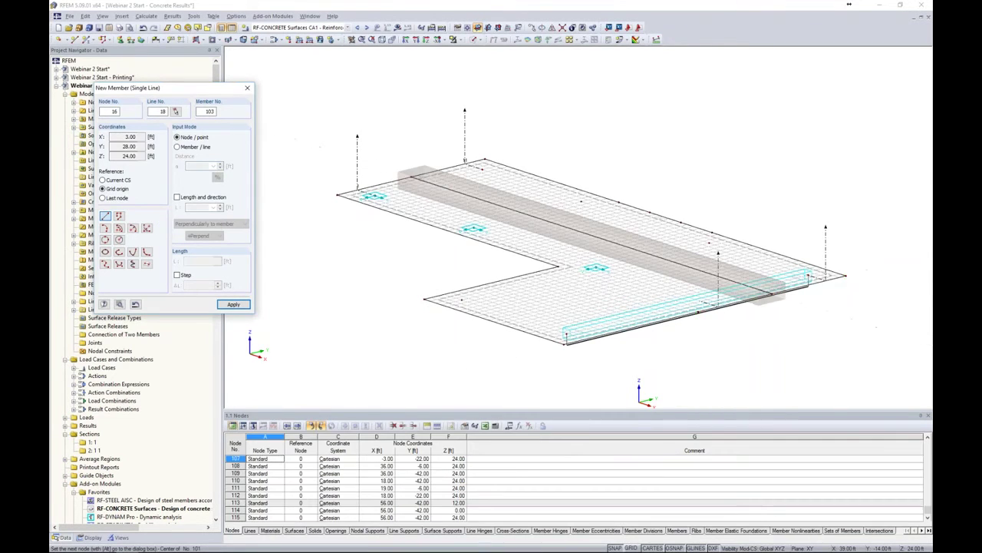
key(Escape)
Show the top slab and its new result beam in the solid transparent display to inspect the integration cuboid
middle_drag(304, 217, 658, 284)
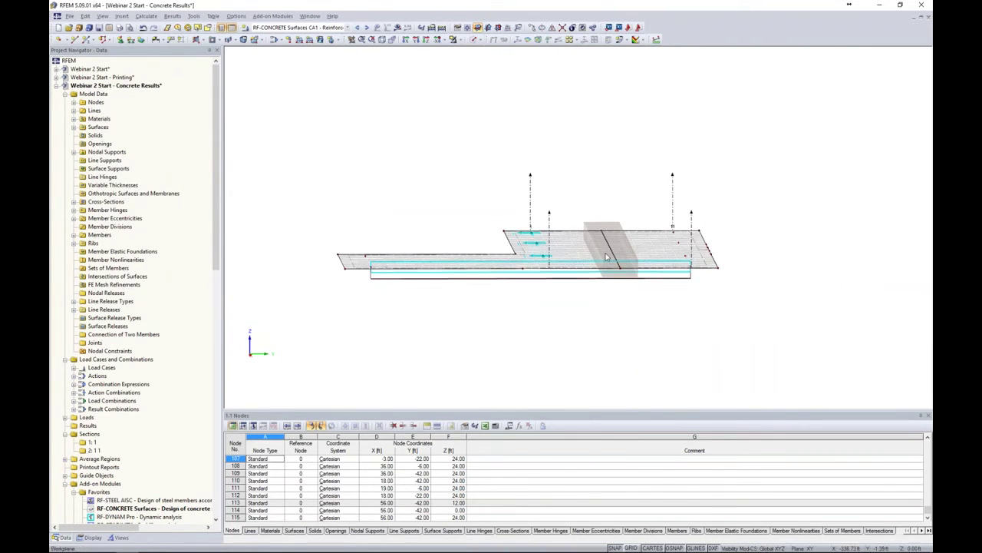
click(475, 39)
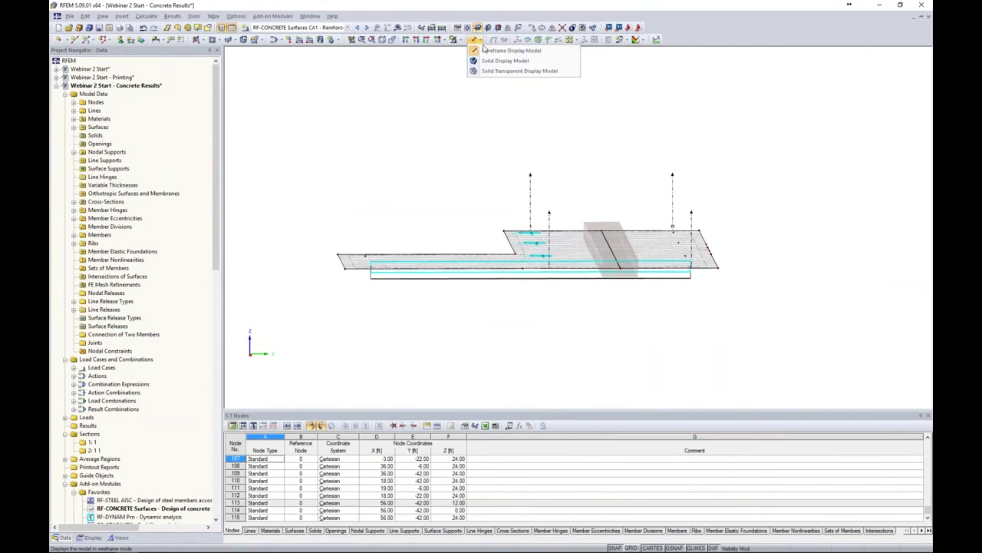
click(484, 71)
ctrl+middle_drag(475, 177, 591, 255)
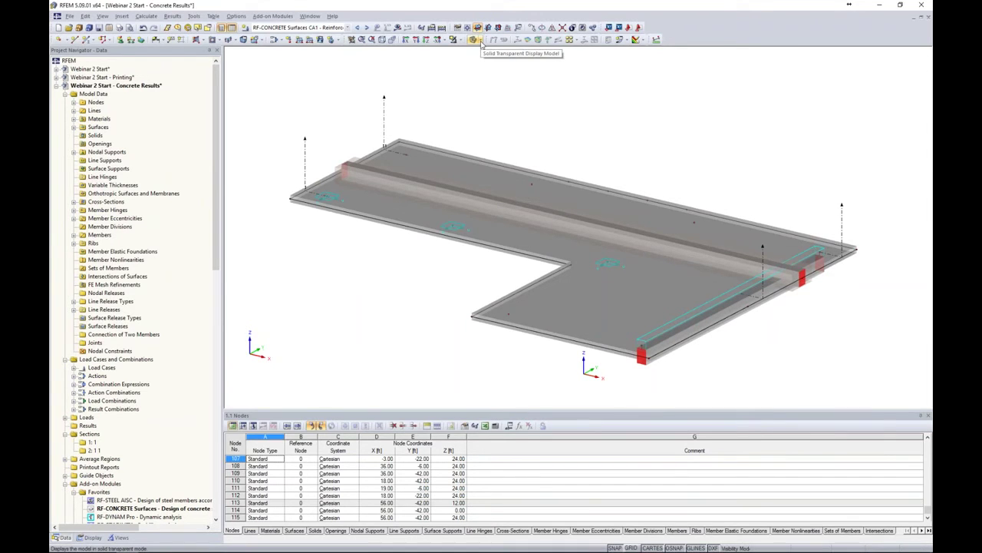
Select load combination CO2 - 1.2D + 1.6L, hide its loads and calculate its results
click(348, 28)
click(330, 60)
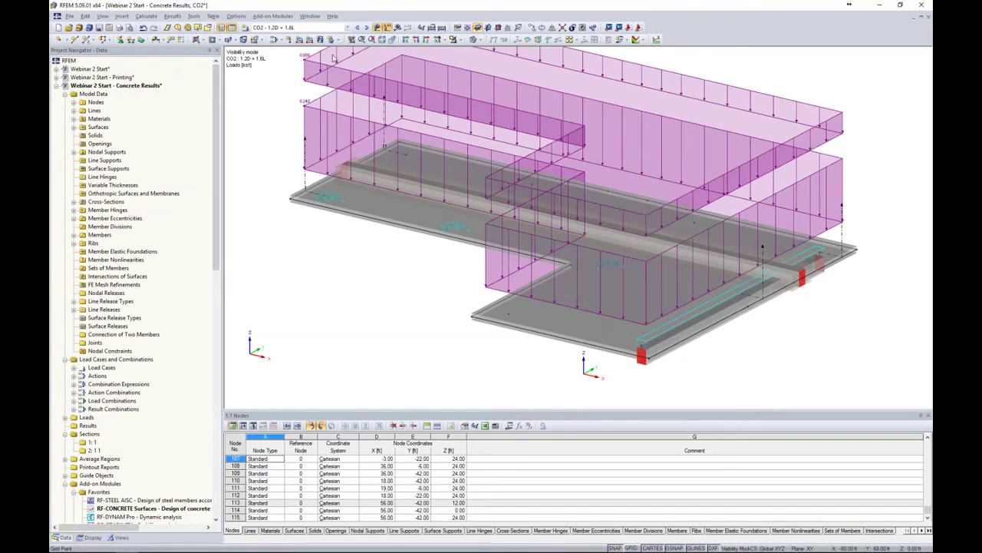
click(377, 27)
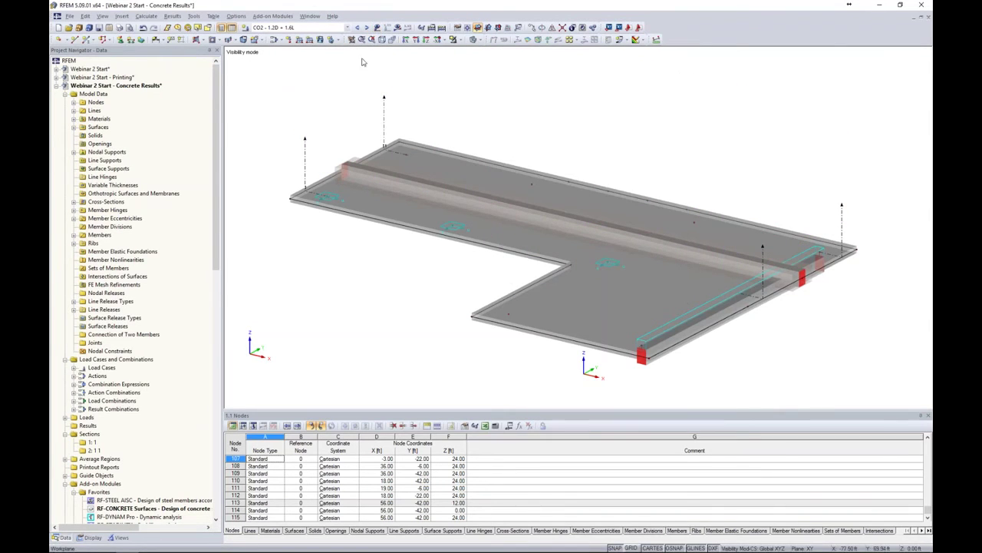
click(398, 27)
click(470, 296)
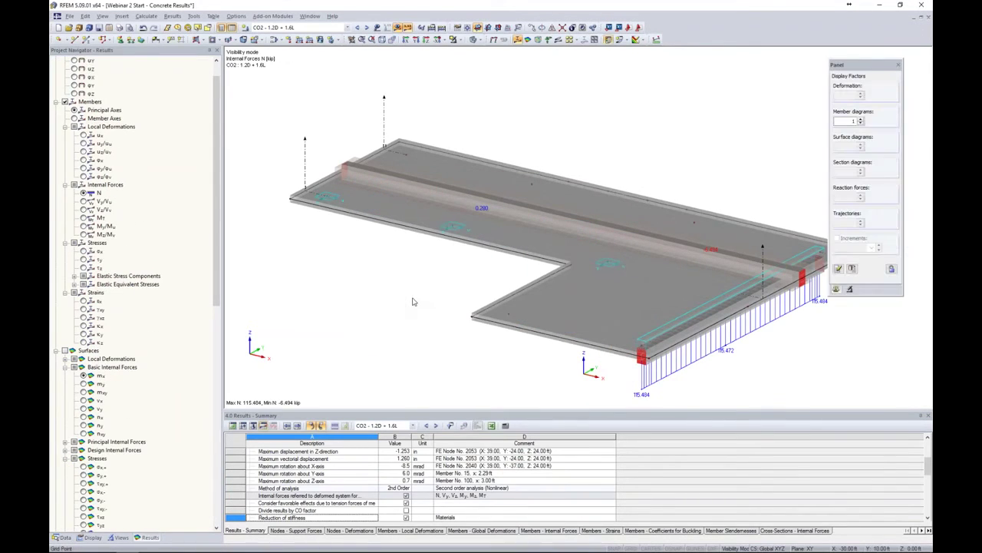
Display the bending moment My of the members in the wireframe model to examine the slab's result beam diagram
middle_drag(406, 292, 379, 259)
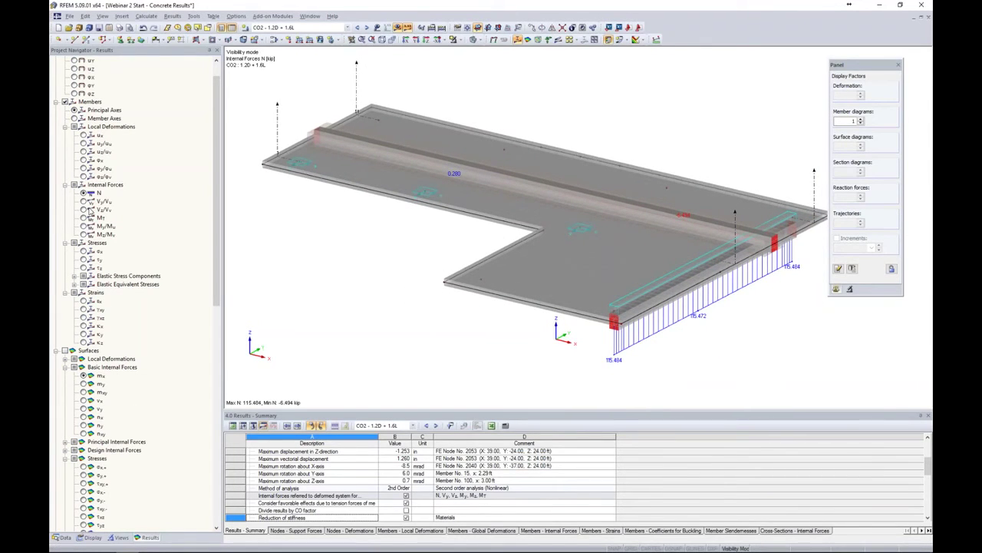
click(66, 102)
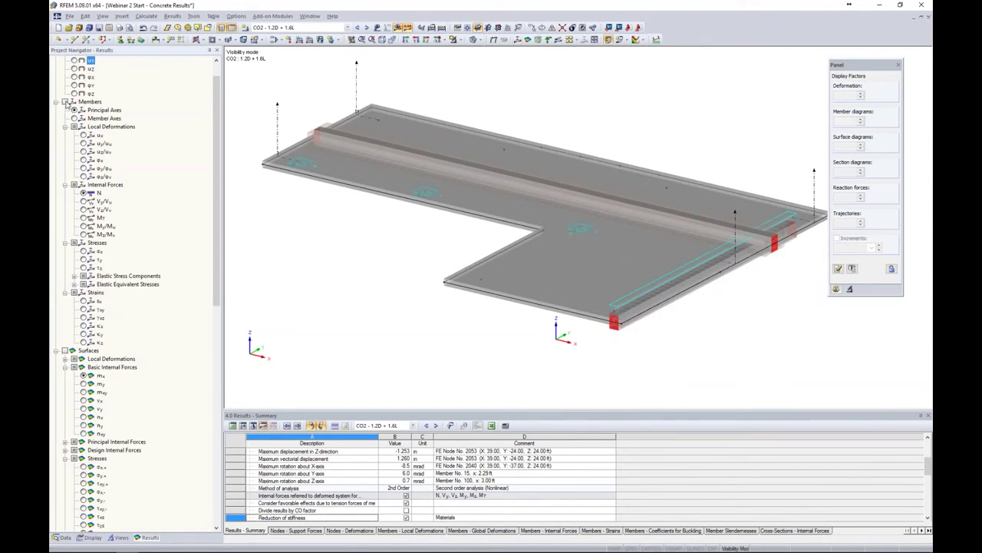
click(65, 103)
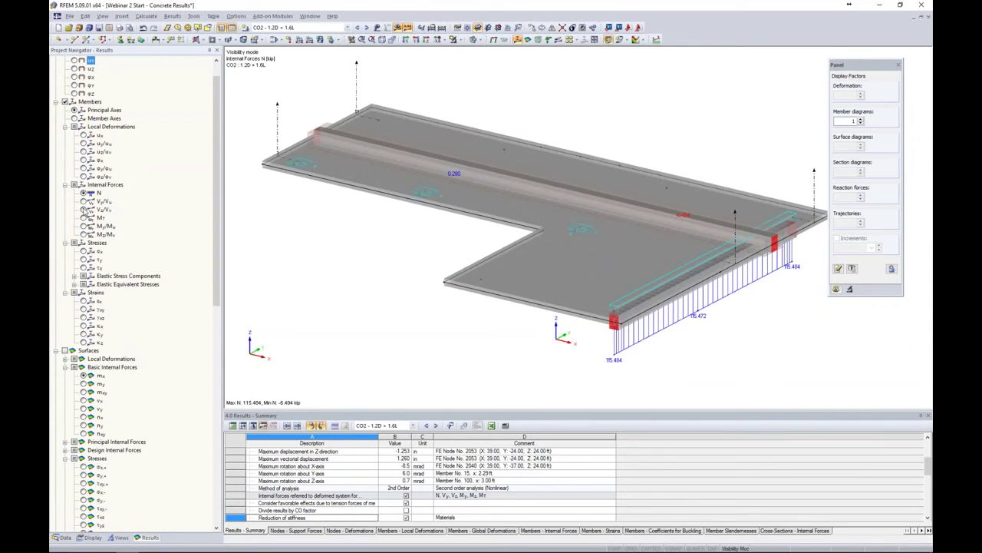
click(84, 226)
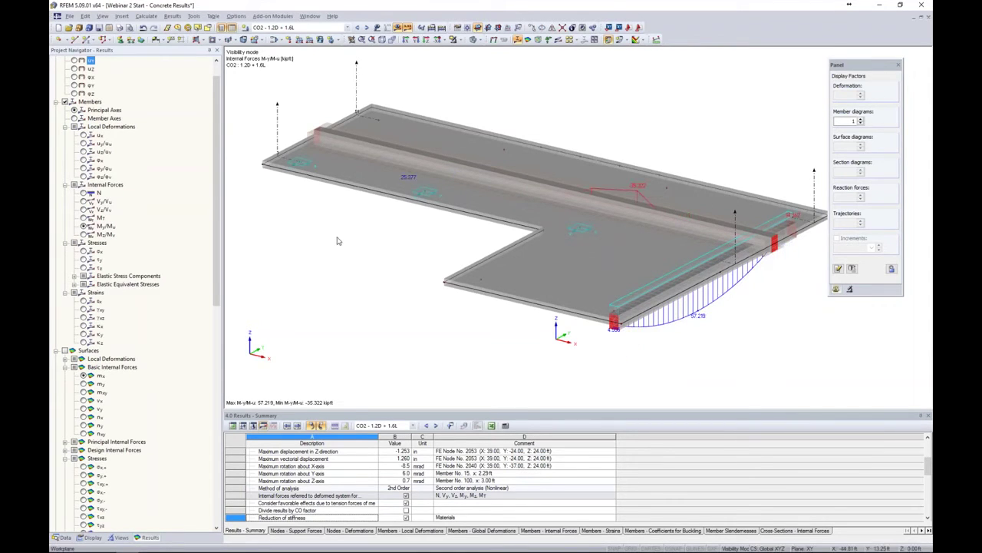
click(483, 43)
click(484, 52)
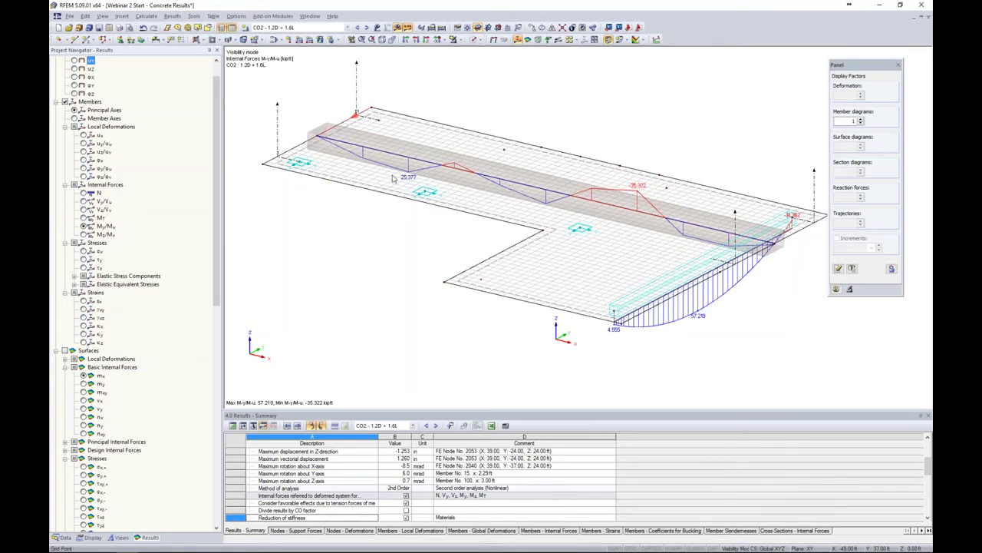
Increase the number of member divisions for result diagrams in the global calculation parameters and recalculate CO2
click(147, 17)
click(160, 105)
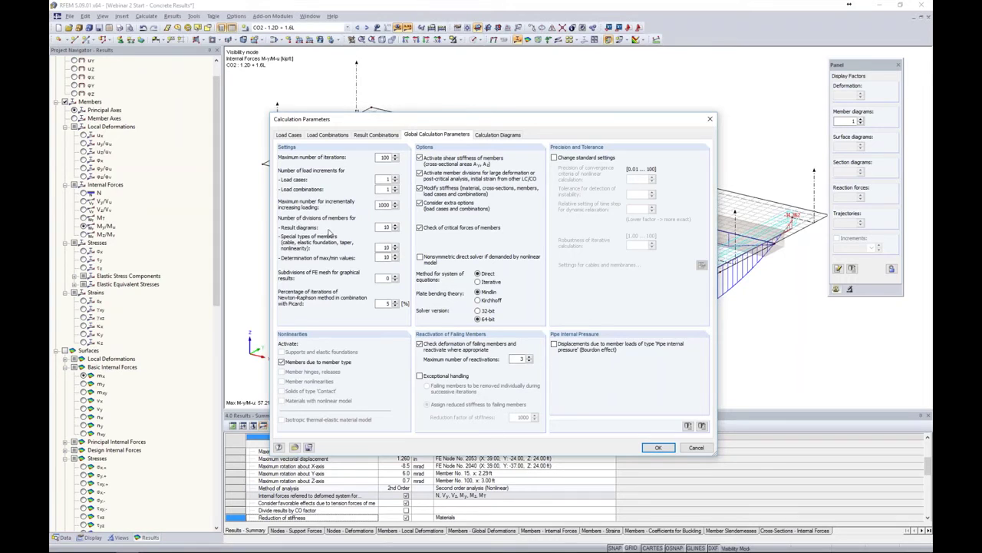
click(386, 227)
text(0)
click(657, 447)
click(476, 307)
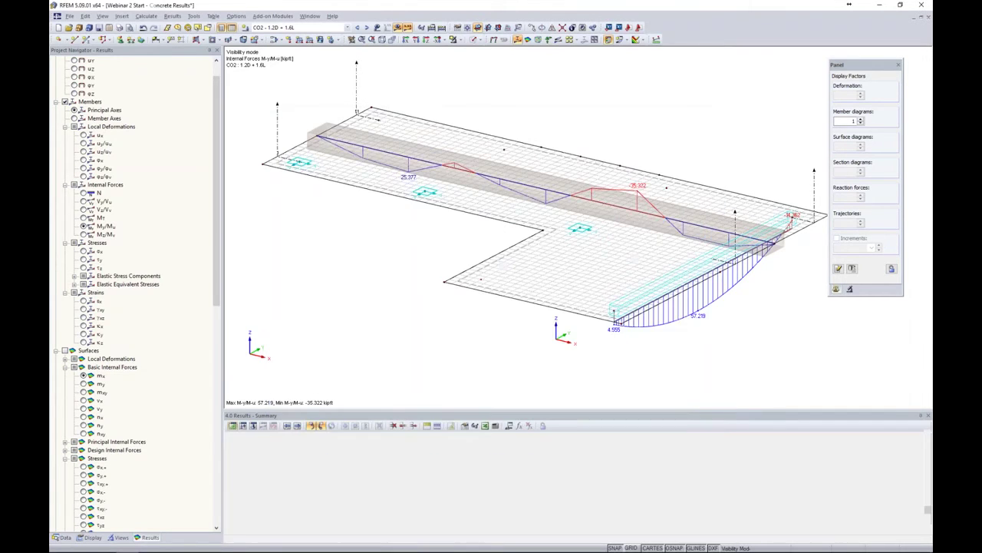
click(397, 27)
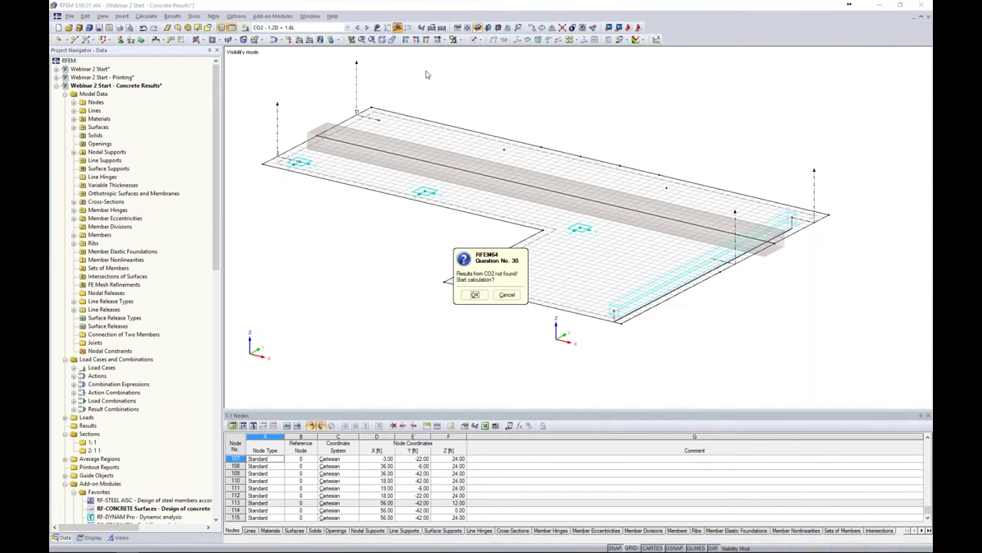
click(474, 295)
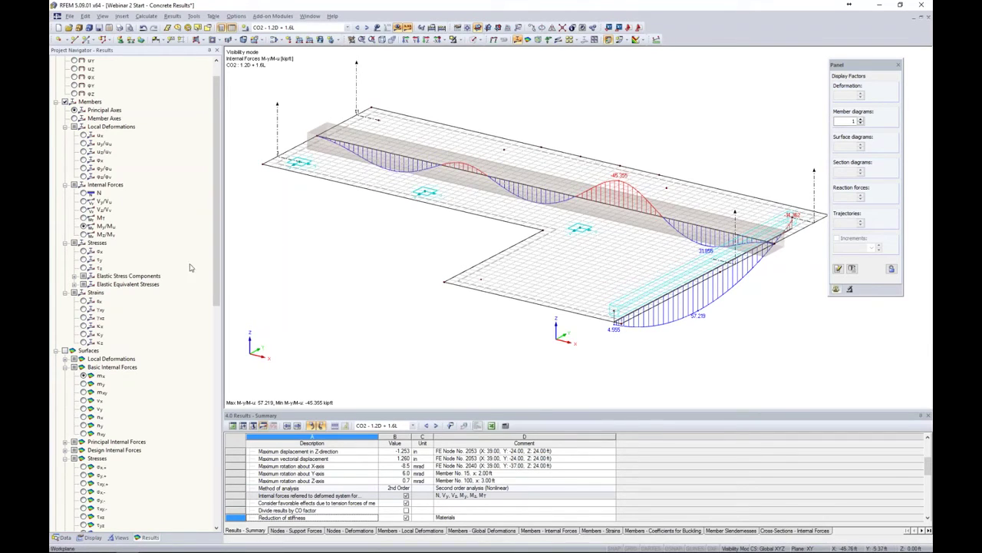
Review the result beam's Mz, N, Vy and Vz diagrams for CO2 on the top slab
click(84, 234)
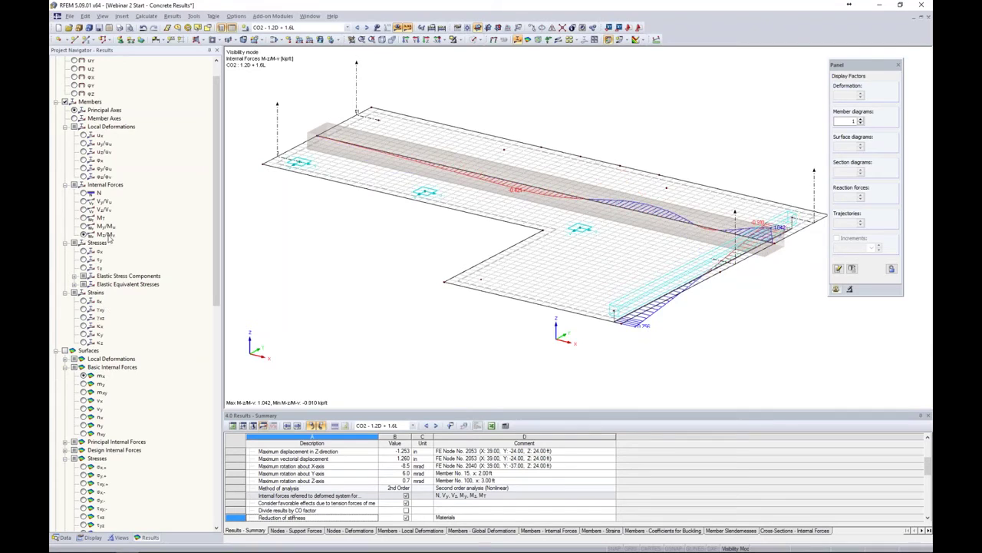
middle_drag(441, 256, 431, 293)
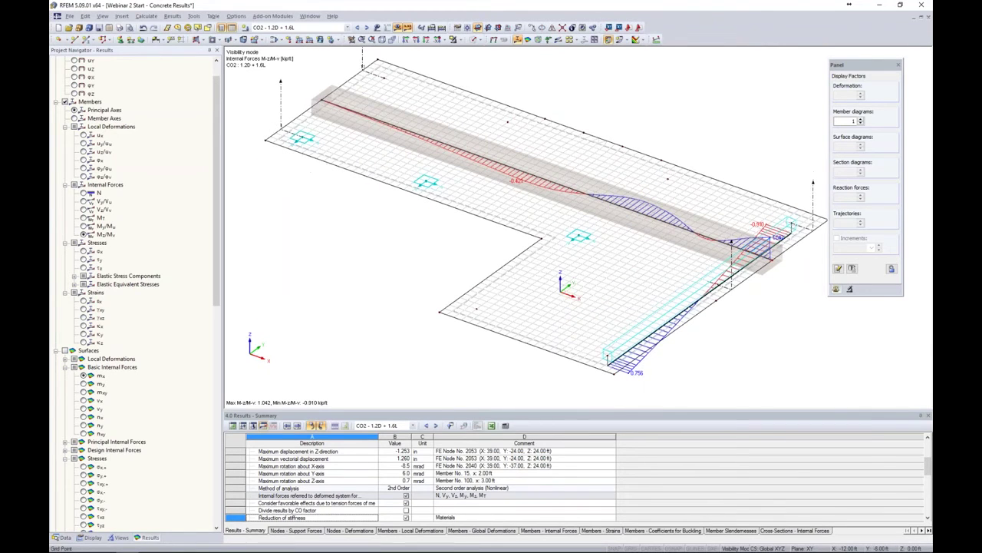
click(84, 194)
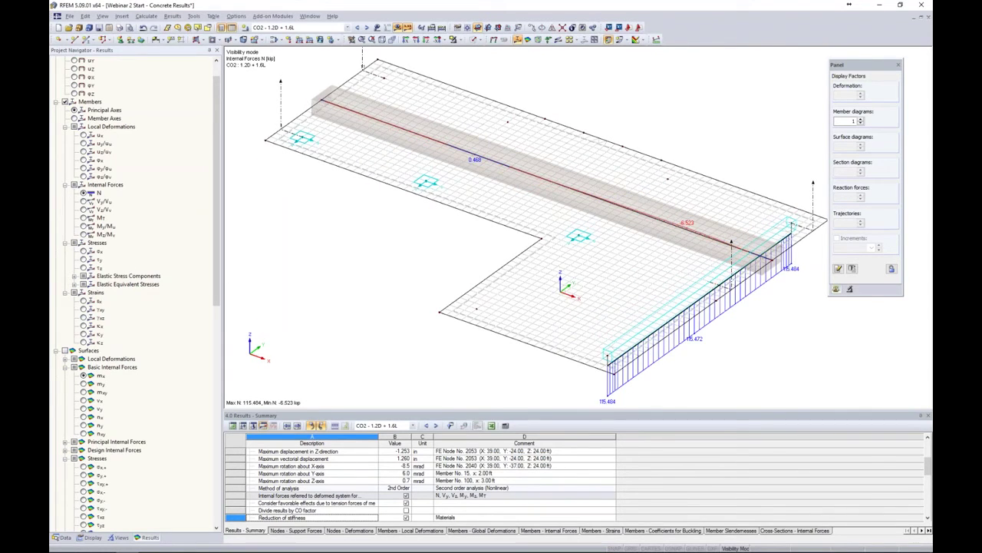
click(83, 201)
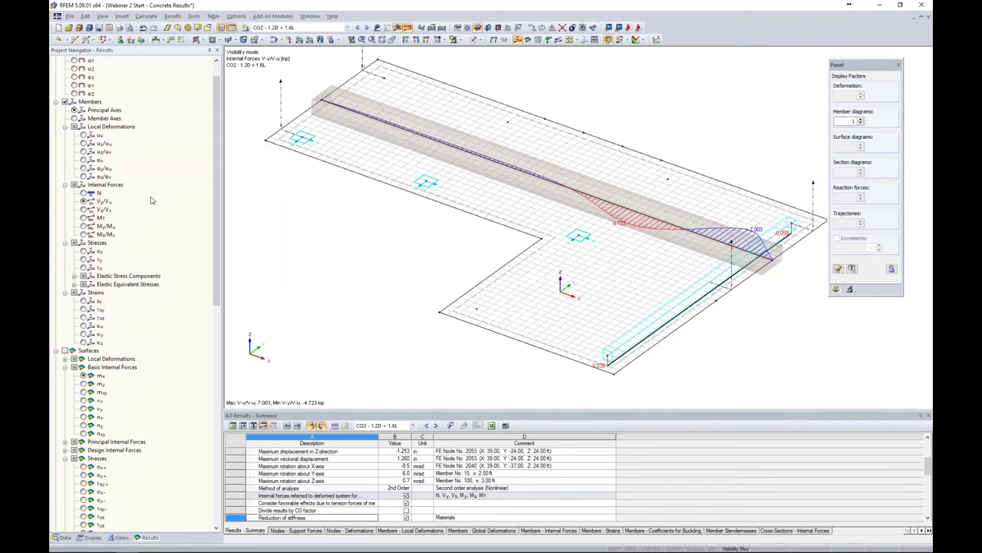
click(84, 209)
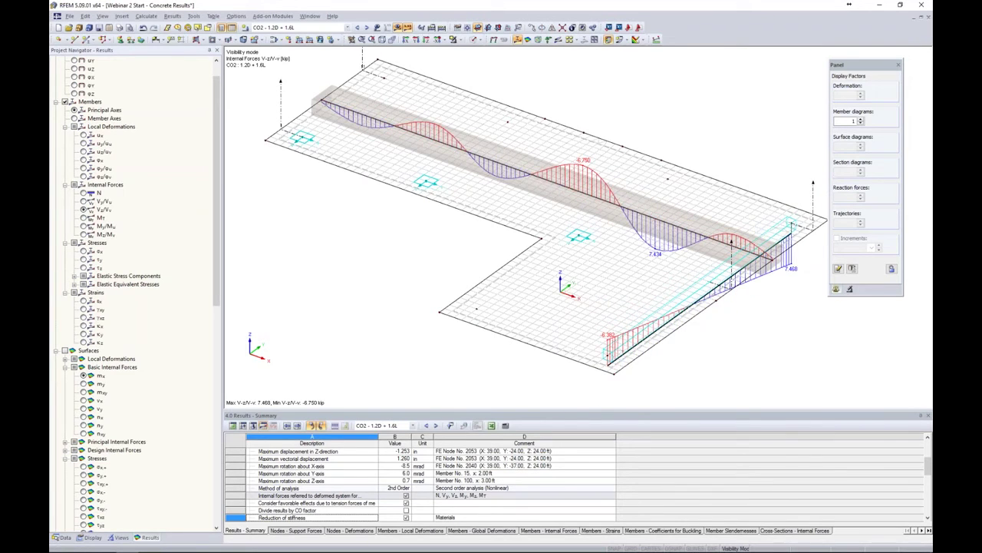
ctrl+middle_drag(749, 268, 755, 314)
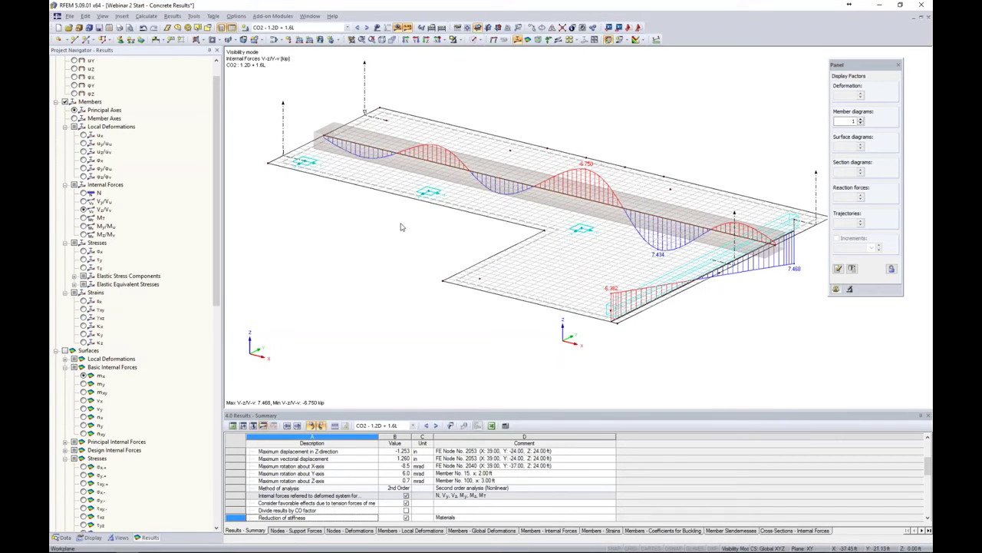
Leave the visibility mode to restore the full structure, hide the results and render it in the solid transparent display
scroll(458, 254, down, 2)
scroll(409, 231, down, 2)
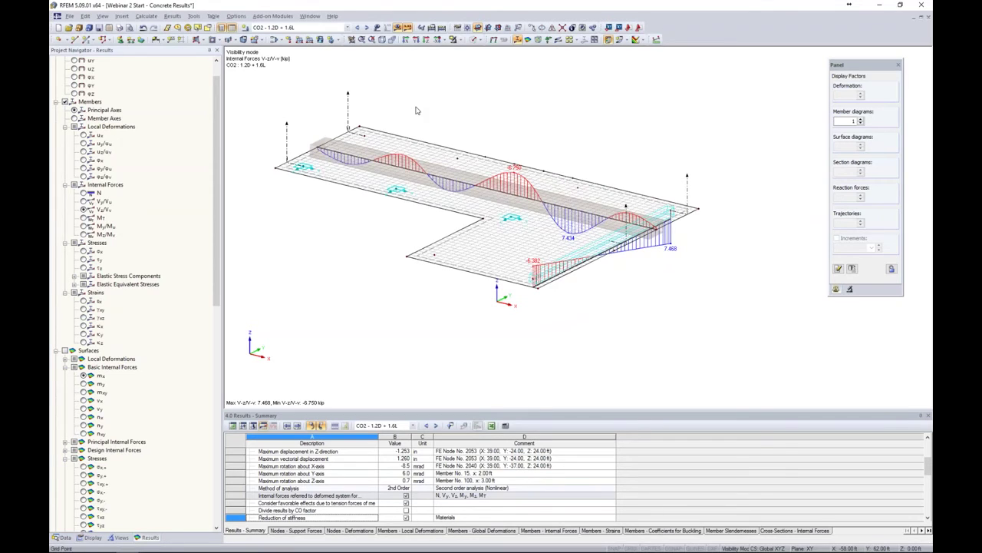
click(457, 40)
click(485, 118)
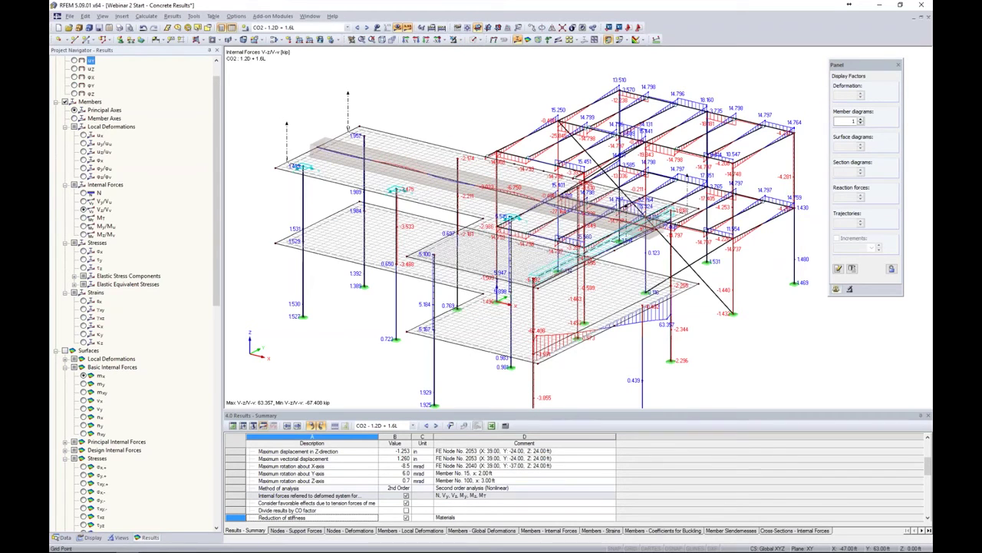
click(397, 28)
click(475, 40)
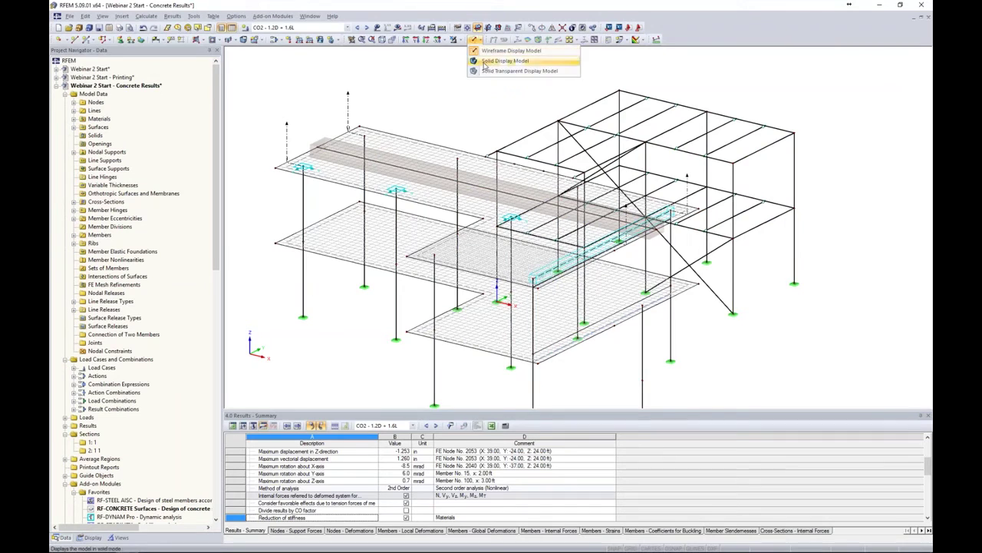
click(485, 71)
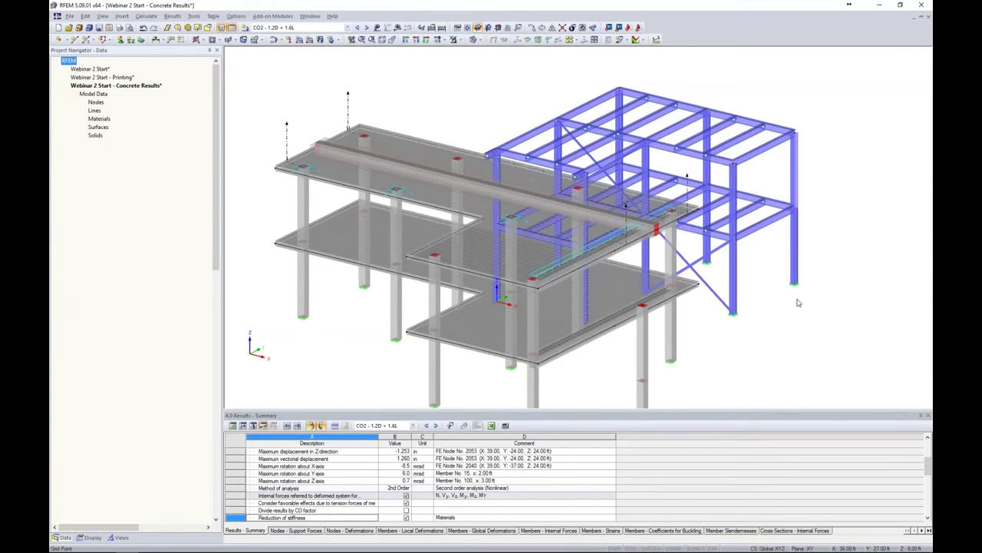
Switch to the wireframe display and reverse the member orientation of the steel frame's corner column, accepting deletion of the results
ctrl+middle_drag(762, 284, 704, 286)
scroll(606, 141, up, 8)
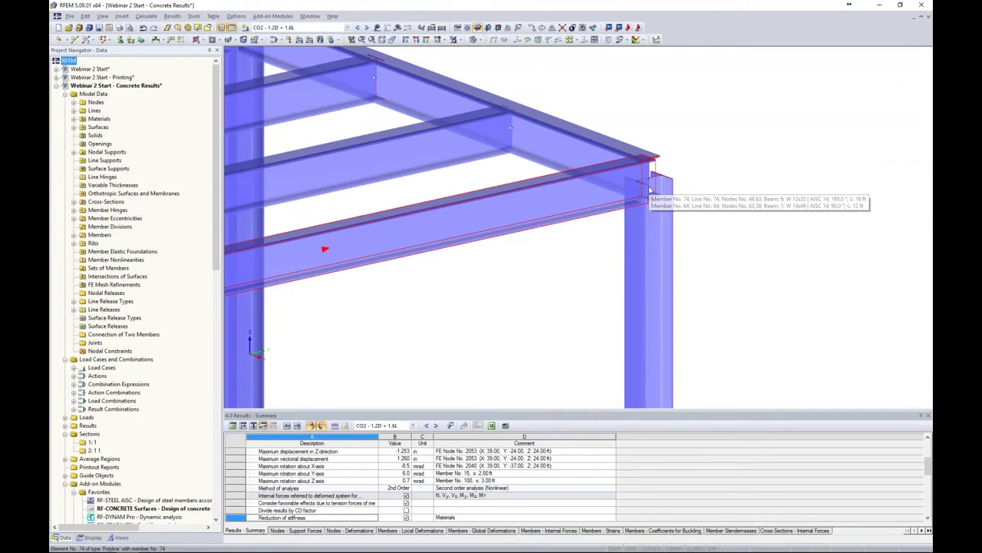
click(473, 39)
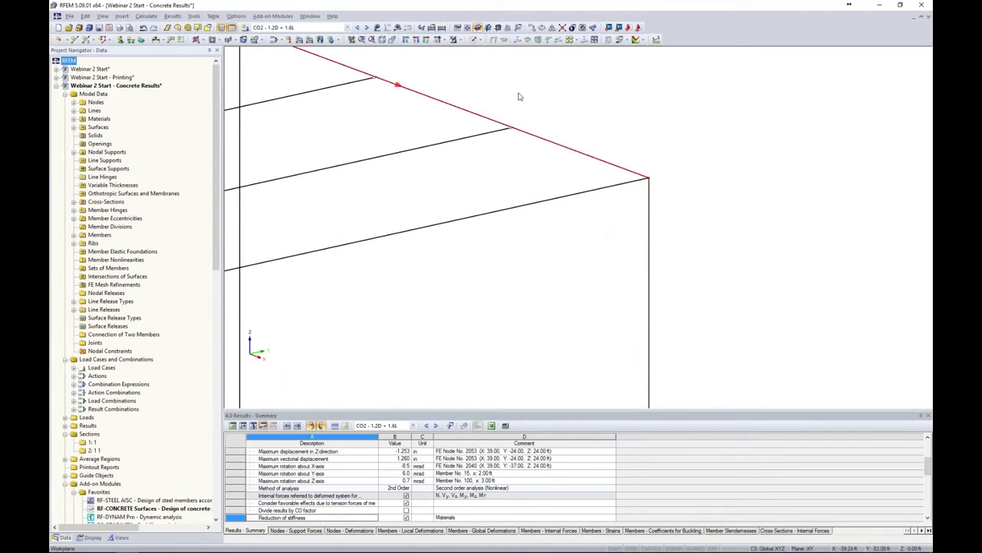
scroll(626, 139, down, 3)
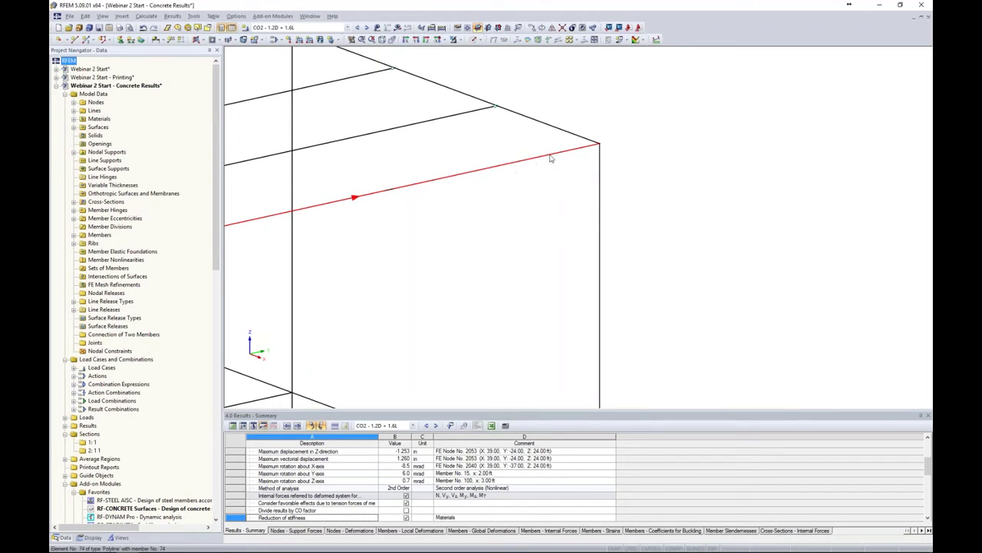
right_click(602, 158)
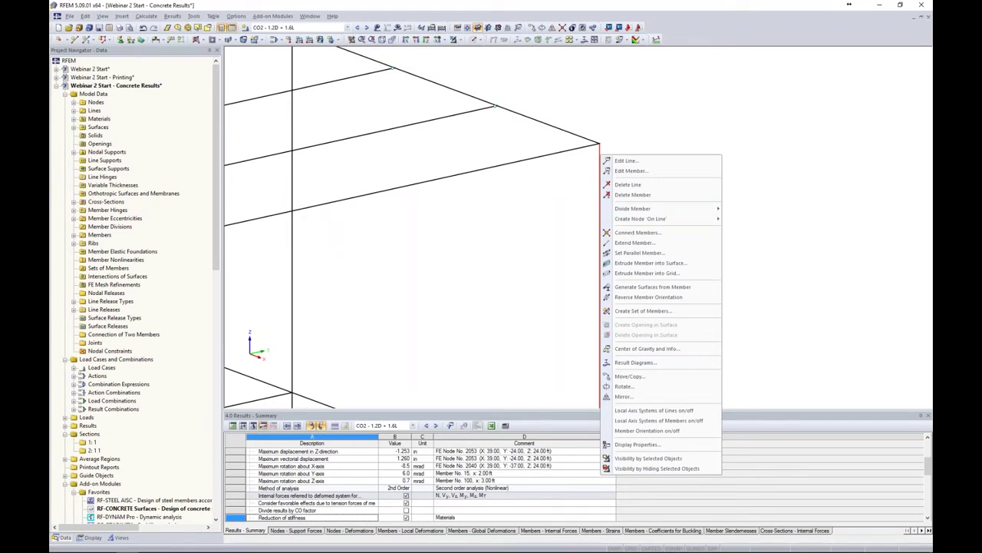
click(629, 299)
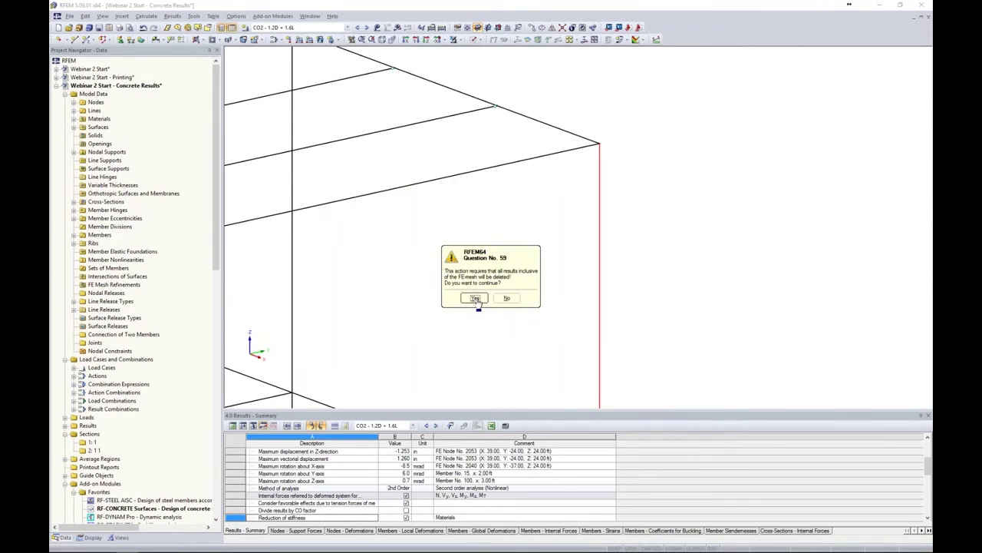
click(468, 299)
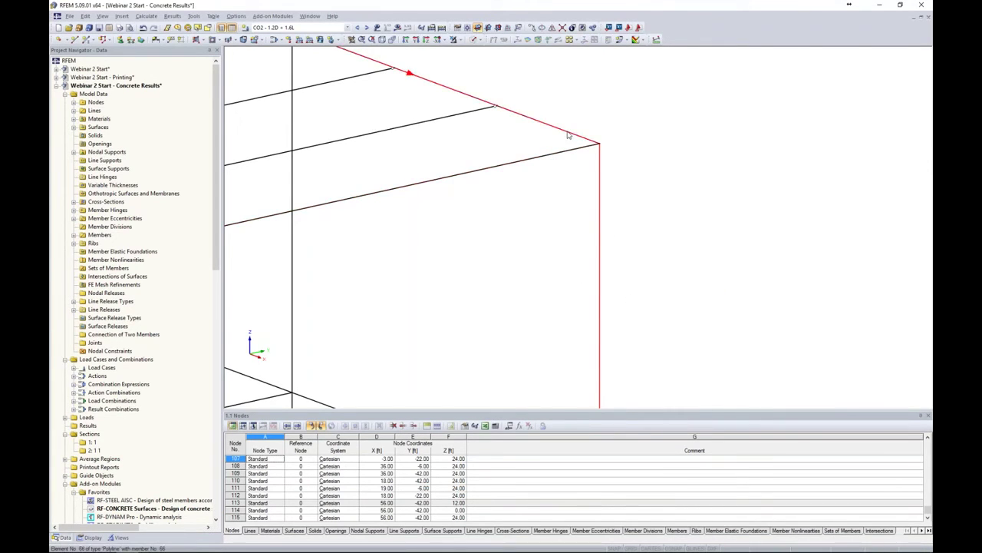
Divide the three members meeting at the frame's upper corner with new intermediate nodes 3 ft from each member end
drag(637, 215, 551, 93)
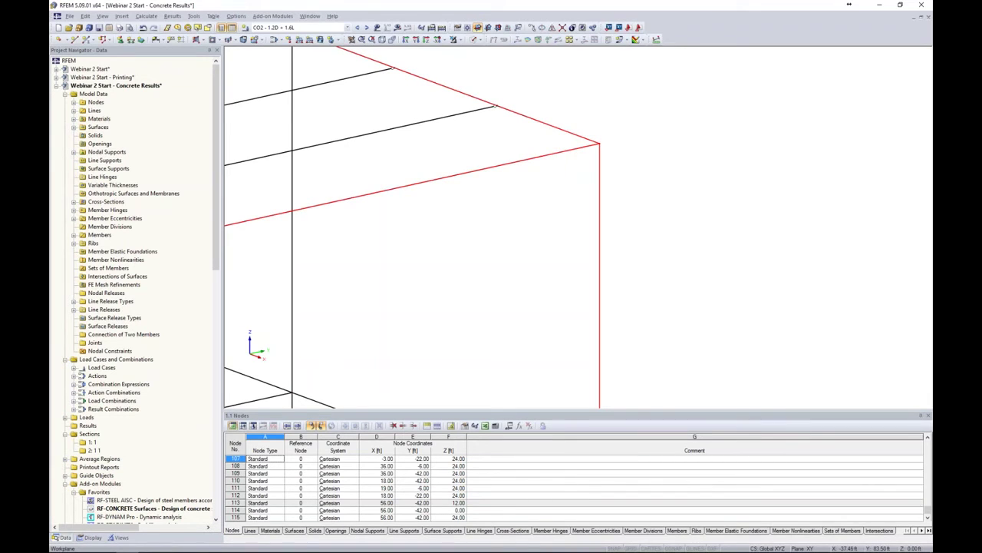
right_click(558, 129)
mouse_move(665, 150)
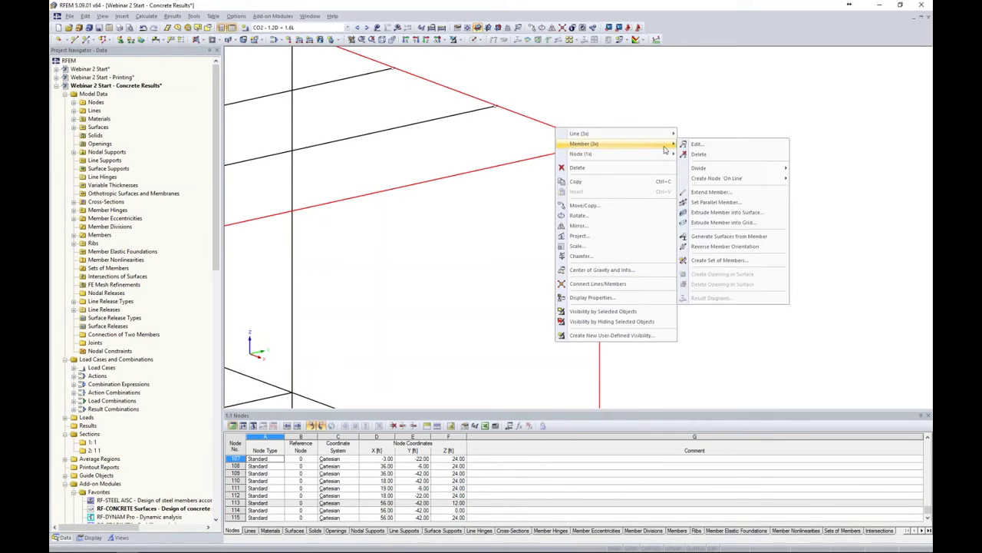
mouse_move(716, 170)
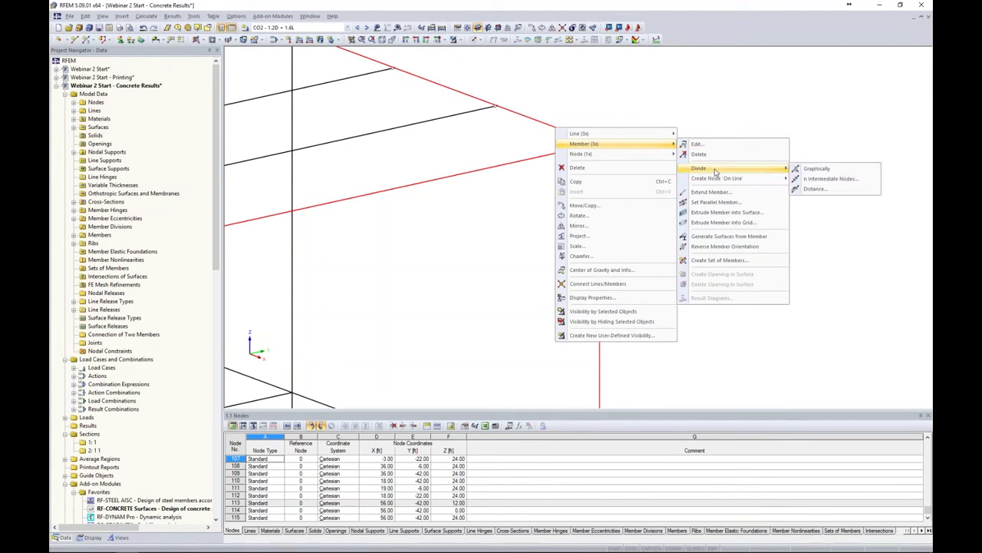
click(811, 190)
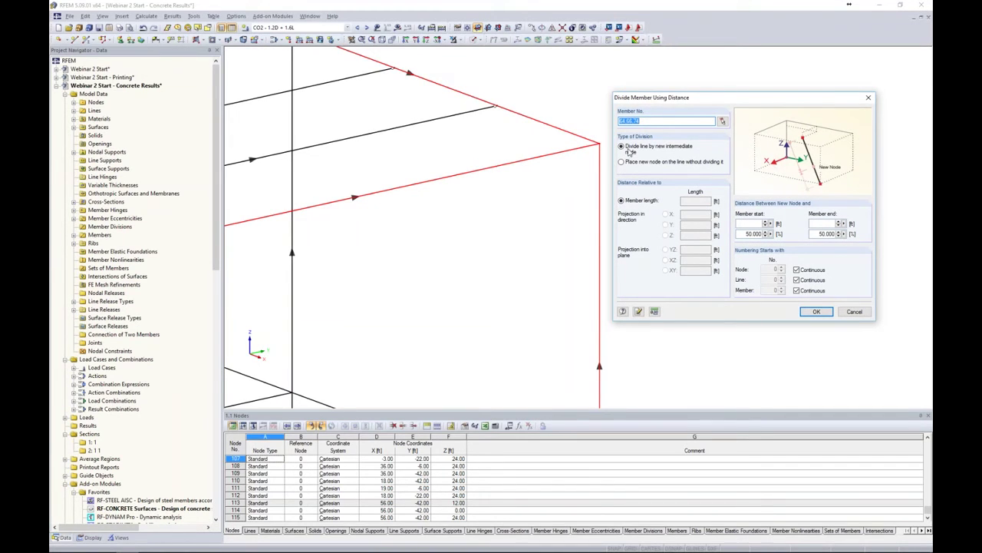
click(823, 223)
text(3)
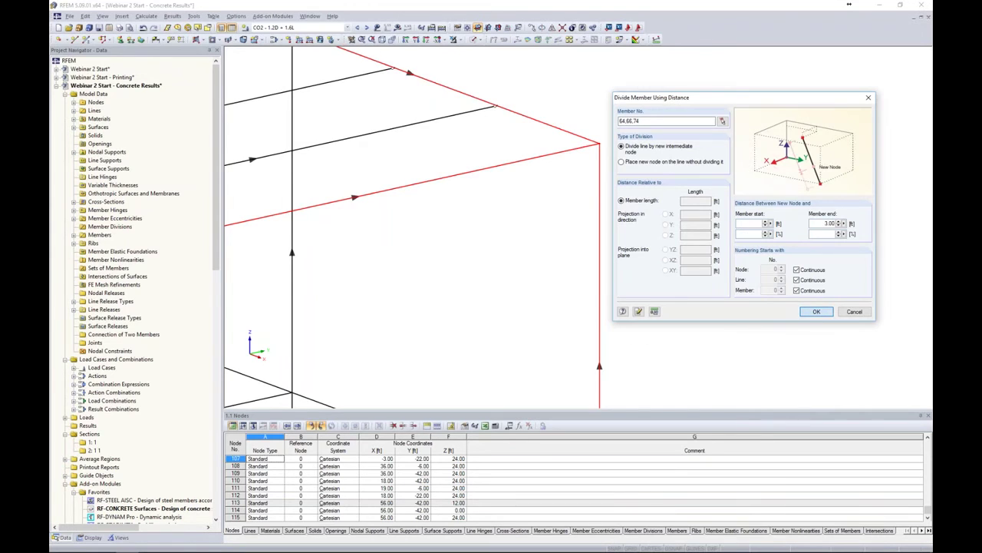
click(817, 311)
click(639, 183)
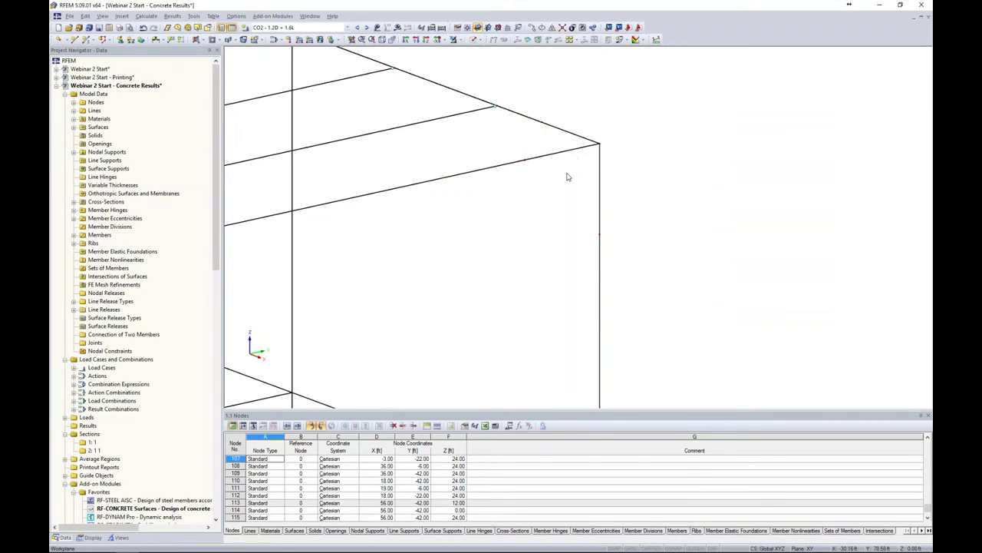
Check the divided corner members in the solid transparent display, and return to the wireframe display
click(475, 40)
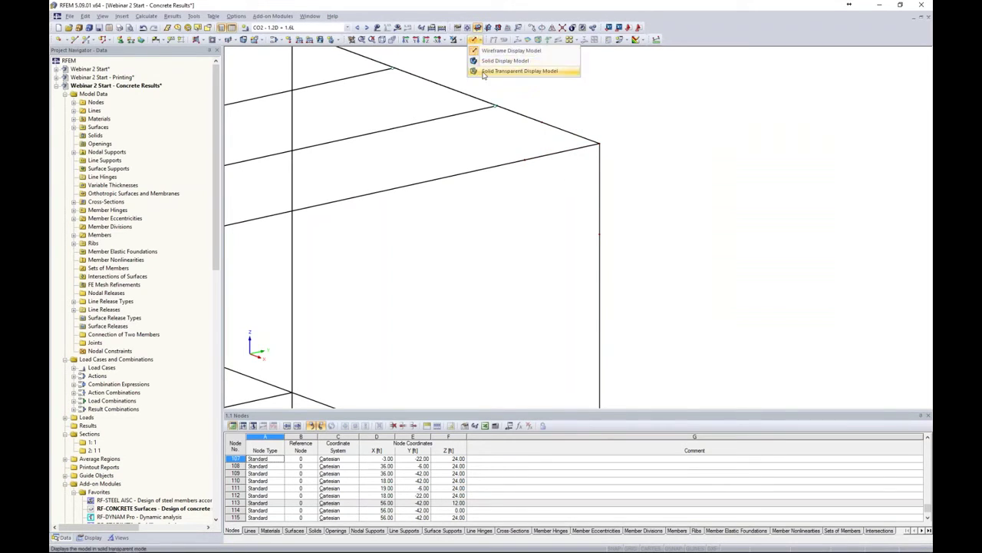
click(484, 73)
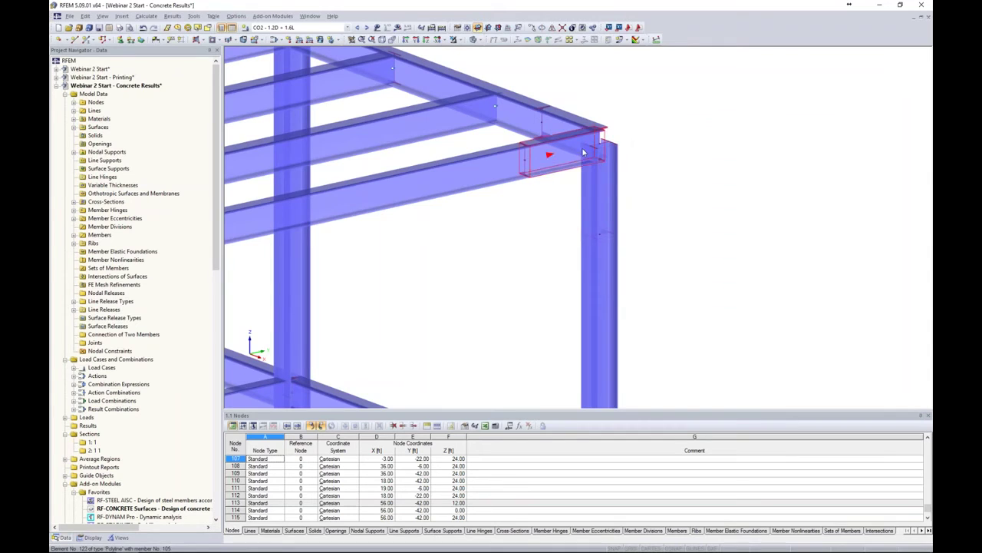
click(475, 39)
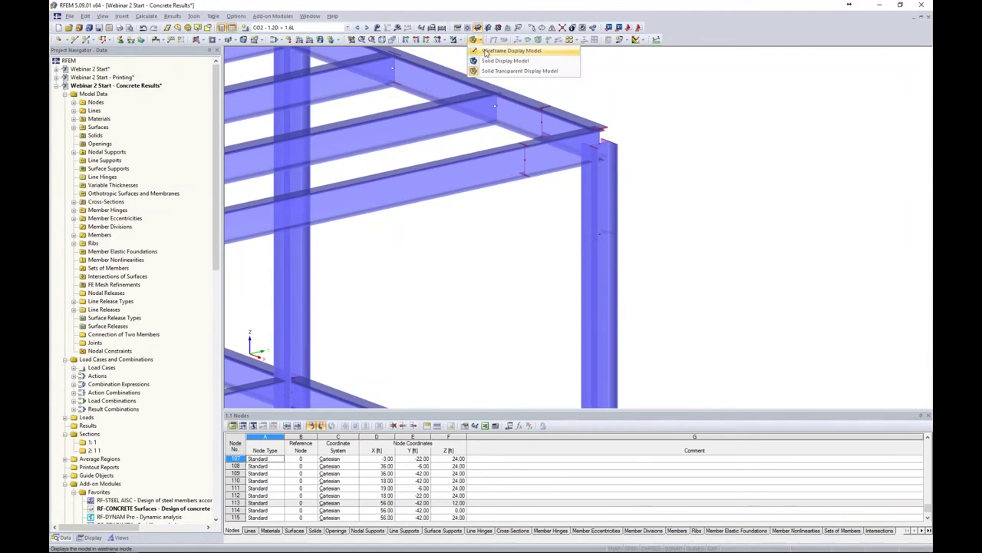
click(485, 52)
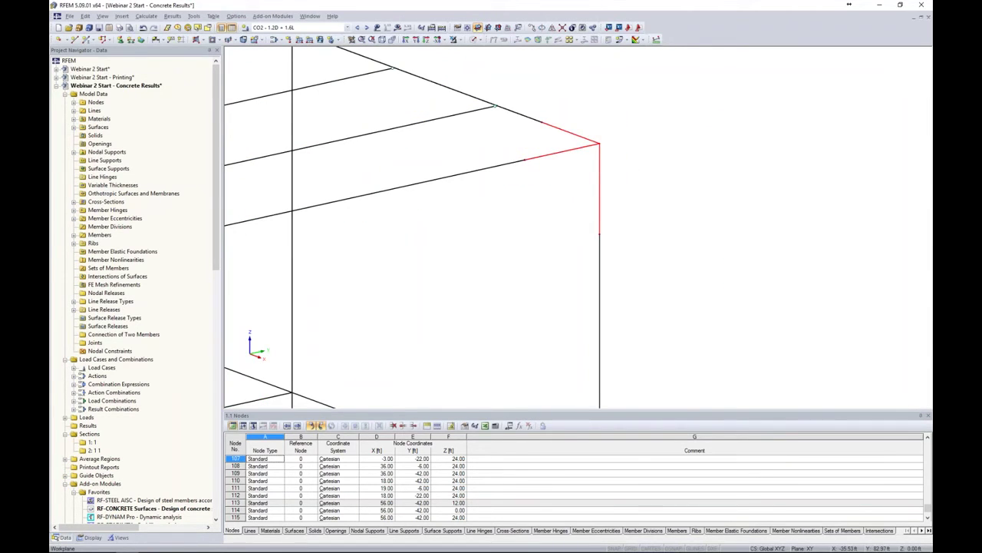
Generate surfaces from the three short member segments at the frame's upper corner
right_click(572, 154)
mouse_move(647, 168)
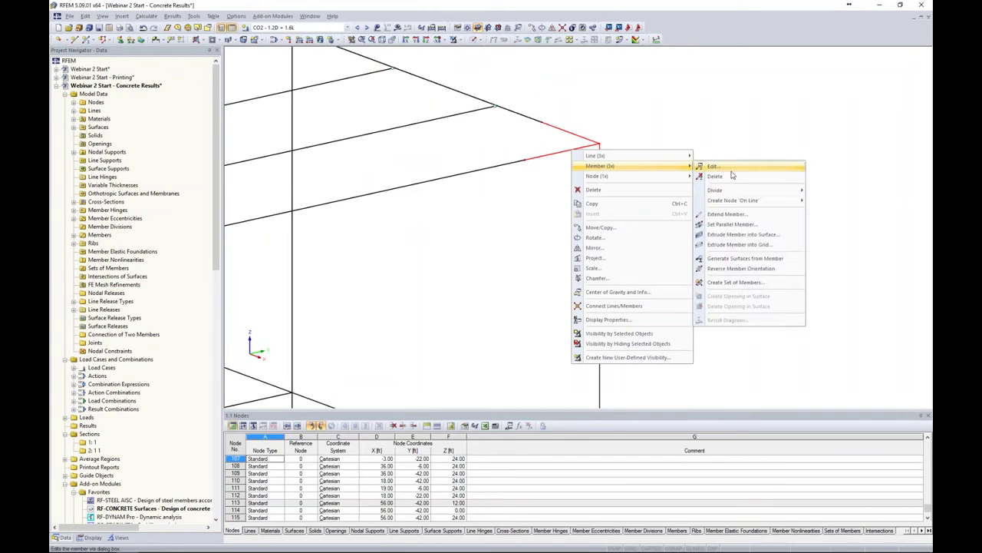
click(719, 261)
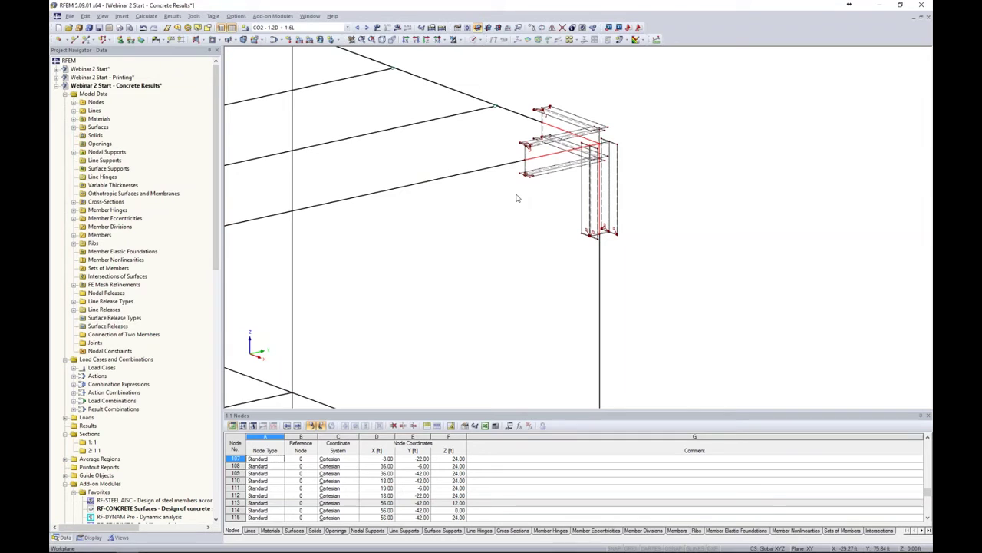
Turn off the display of FE mesh refinements in the model
middle_drag(542, 196, 512, 234)
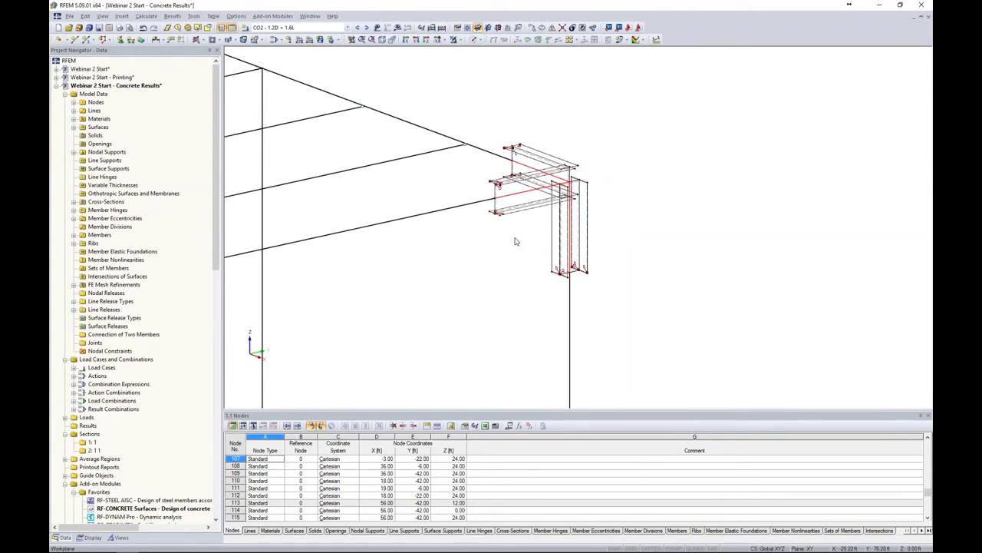
click(89, 537)
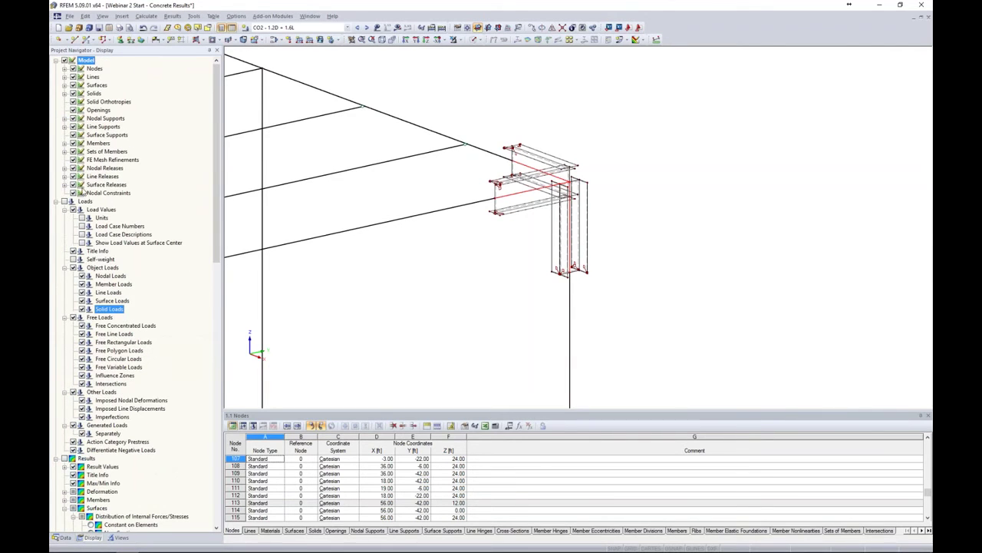
click(73, 160)
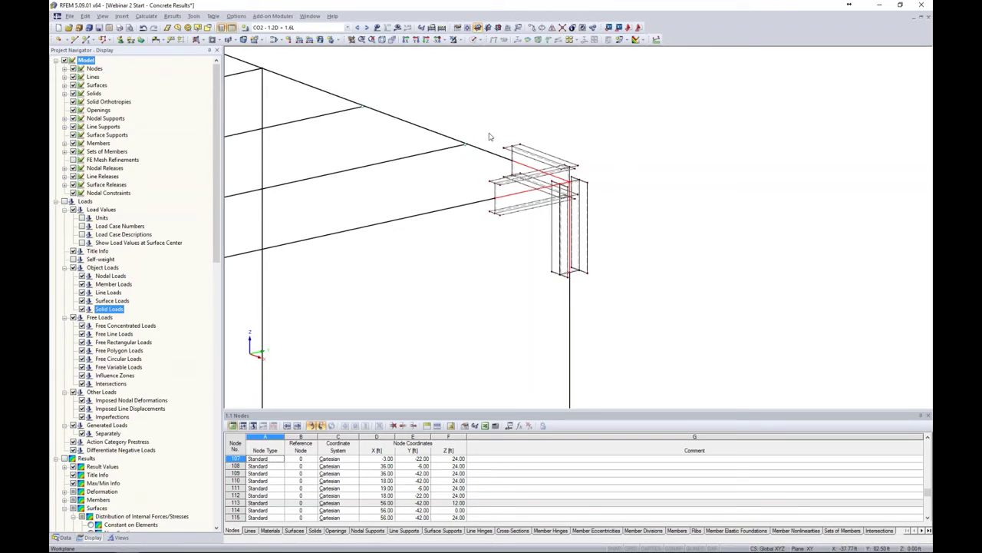
Examine the properties of the remaining beam member and of the generated beam web surface at the corner
drag(478, 115, 622, 298)
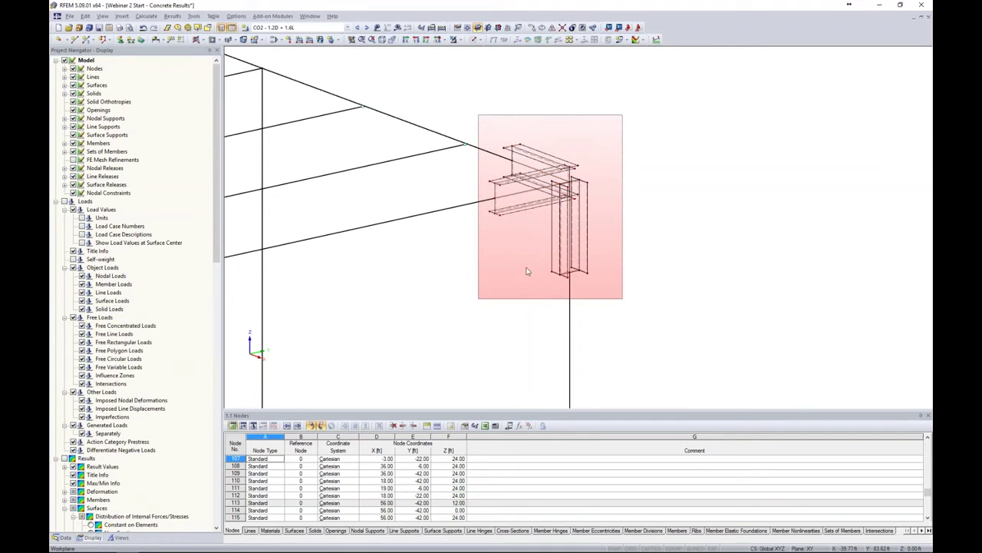
double_click(469, 206)
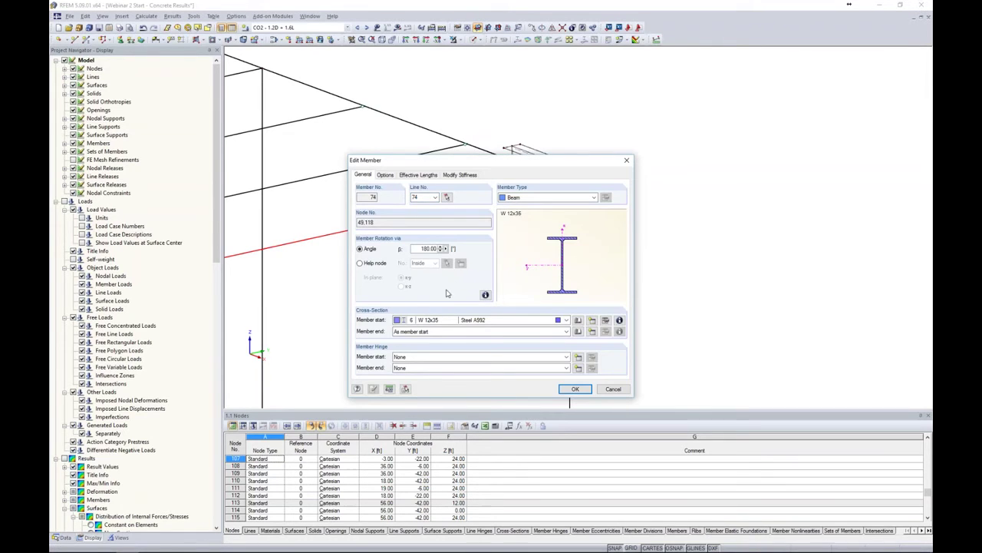
click(575, 389)
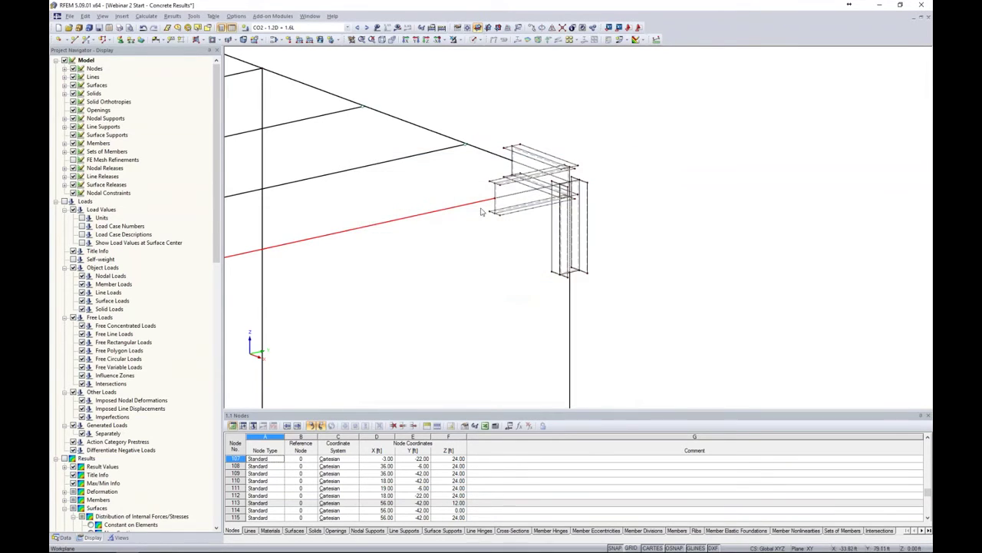
scroll(495, 196, up, 4)
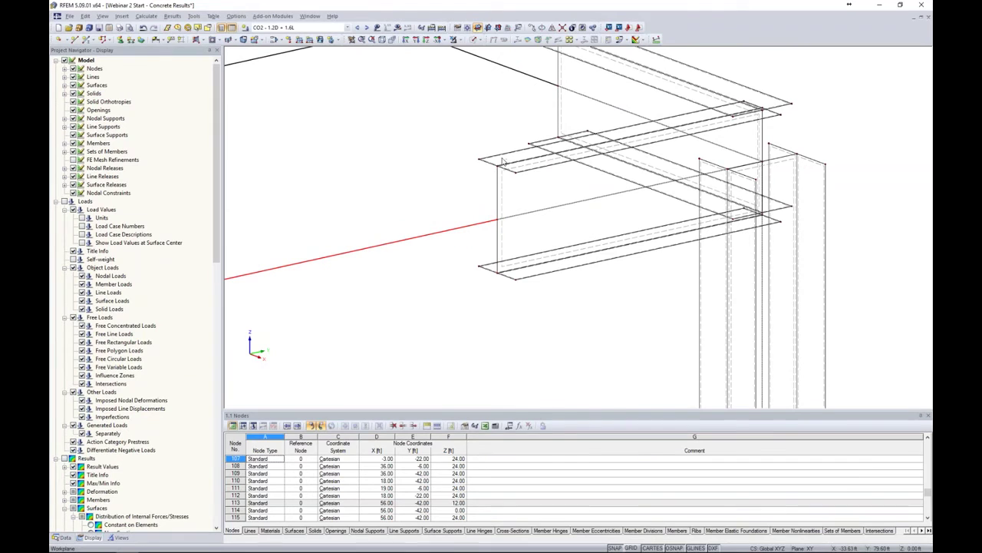
double_click(503, 231)
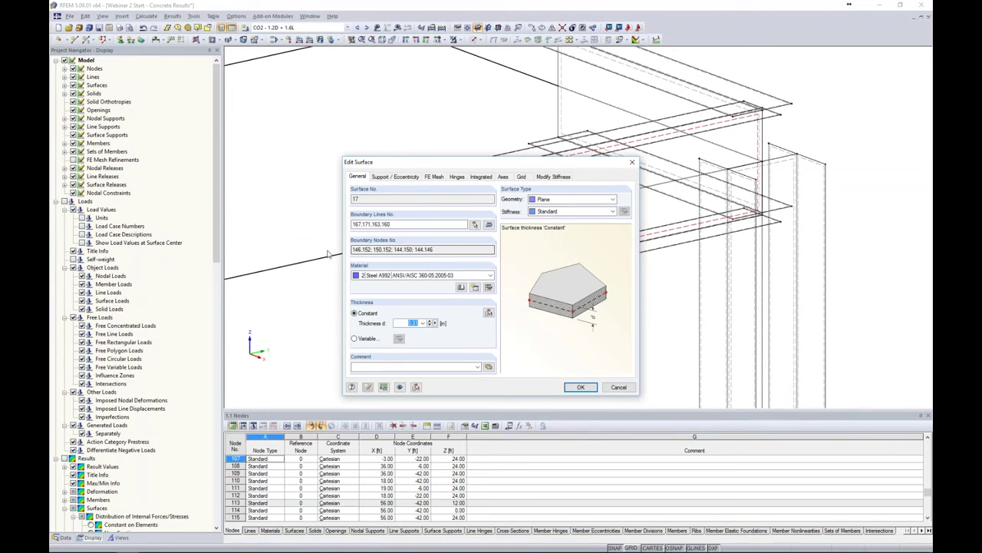
click(618, 387)
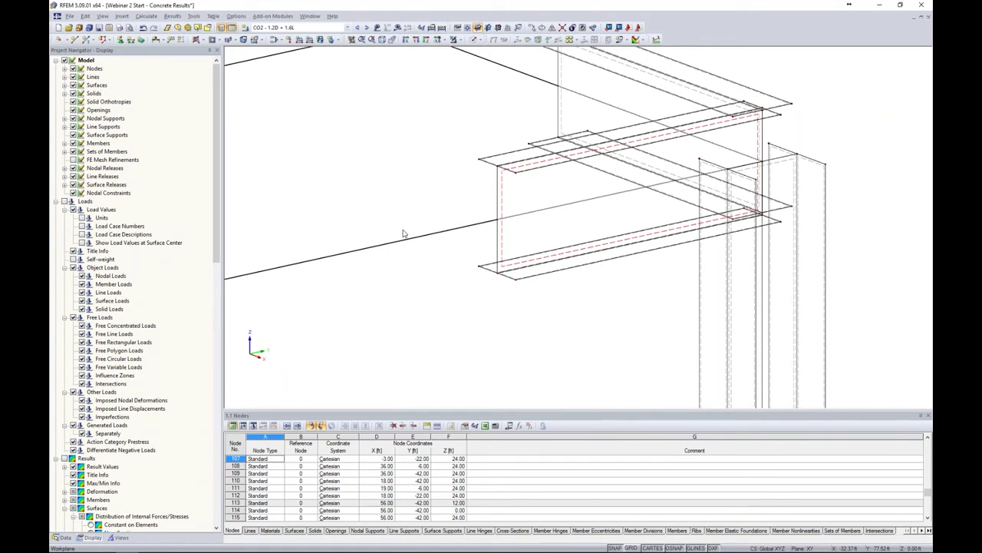
scroll(455, 228, down, 4)
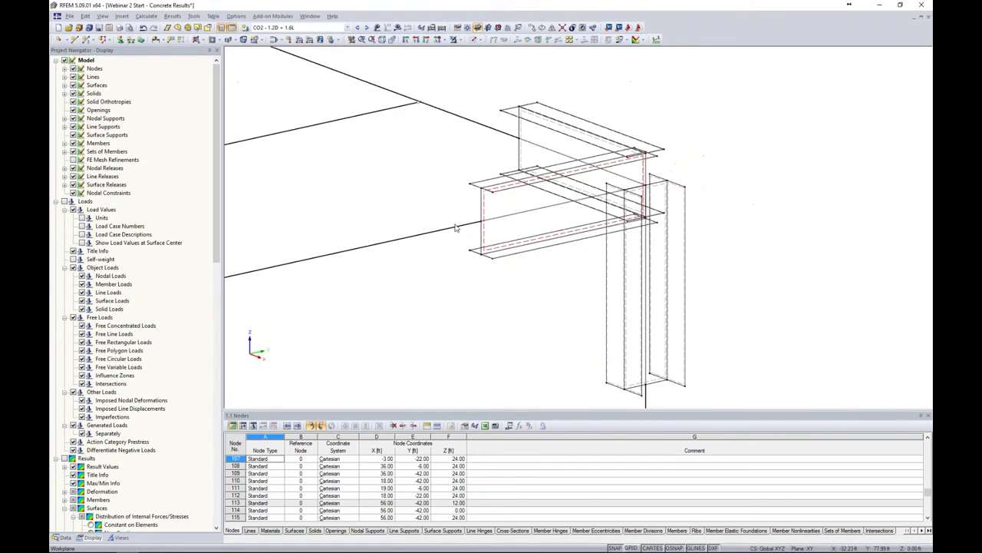
Isolate the corner connection's surfaces and members in a visibility, with the hidden objects shown in the background
drag(448, 69, 712, 392)
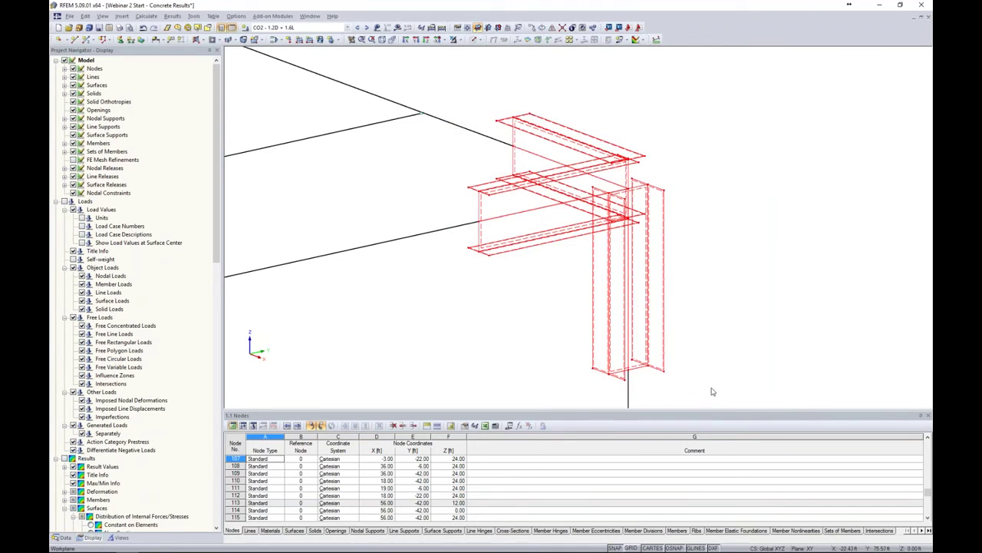
click(453, 39)
click(464, 52)
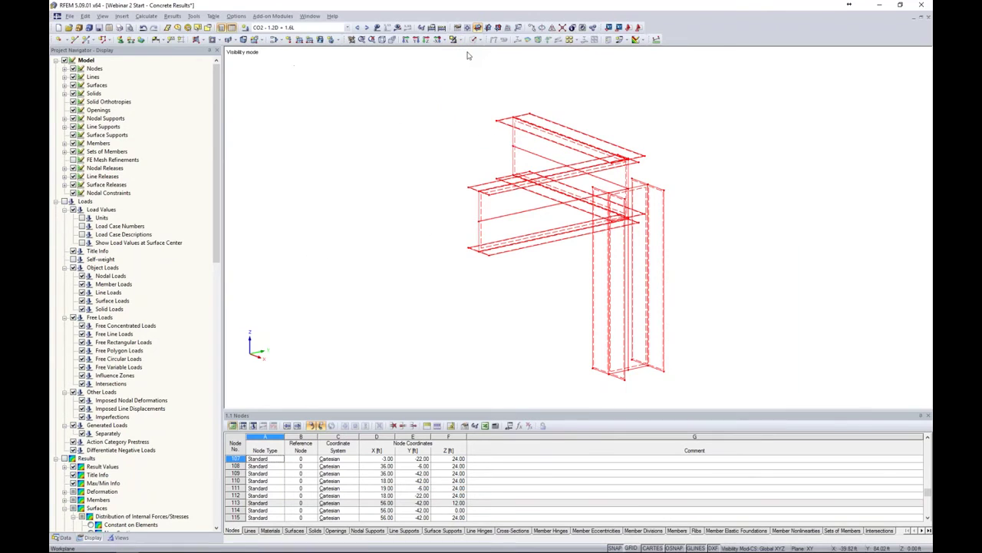
right_click(742, 105)
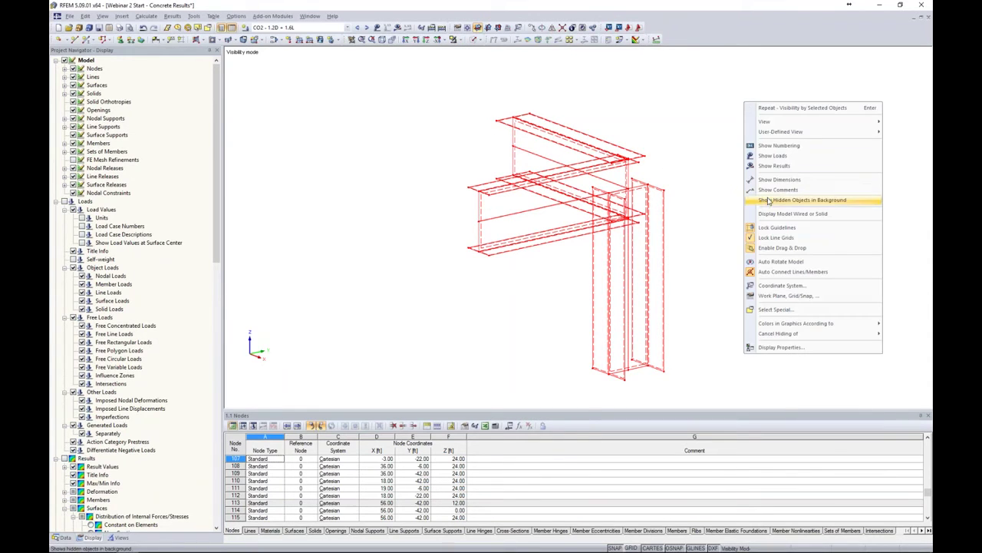
click(798, 199)
click(730, 191)
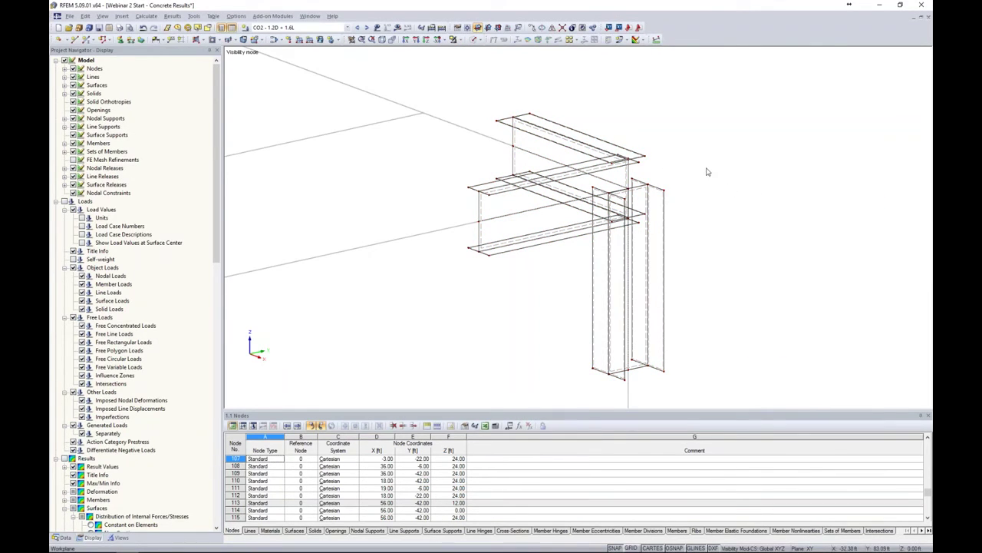
Move the six top nodes of the column's web and flange surfaces by 0.58 ft in global Z, without making copies
click(647, 158)
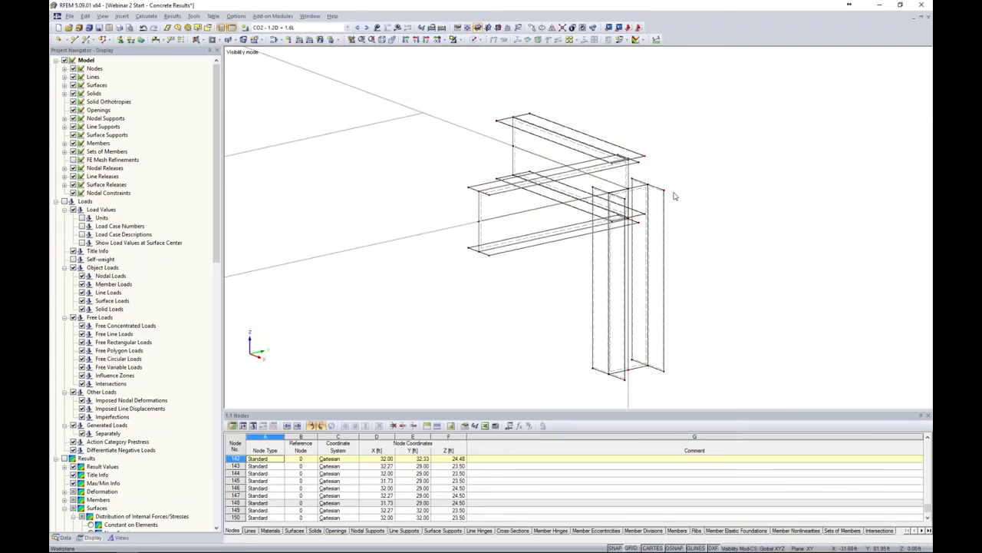
ctrl+middle_drag(698, 198, 517, 193)
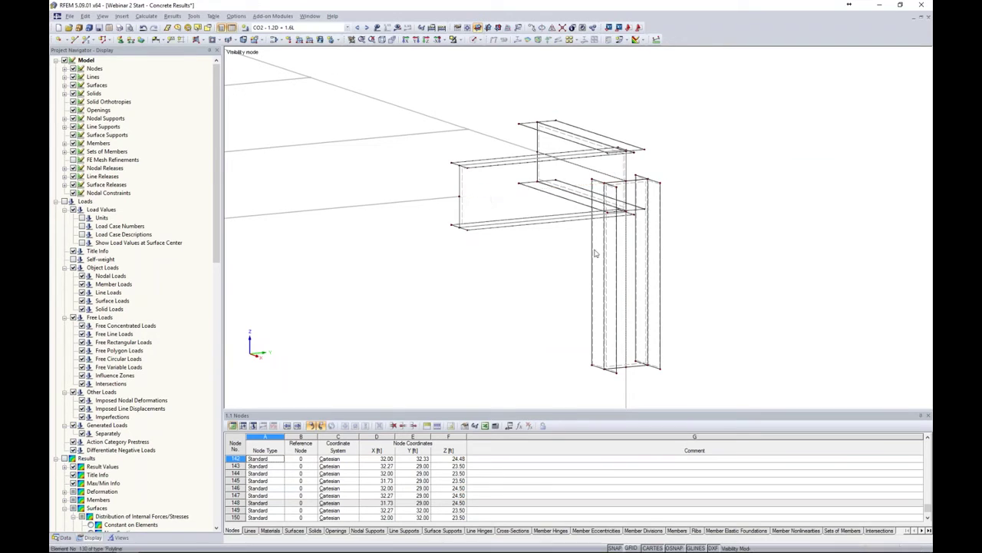
scroll(594, 253, up, 4)
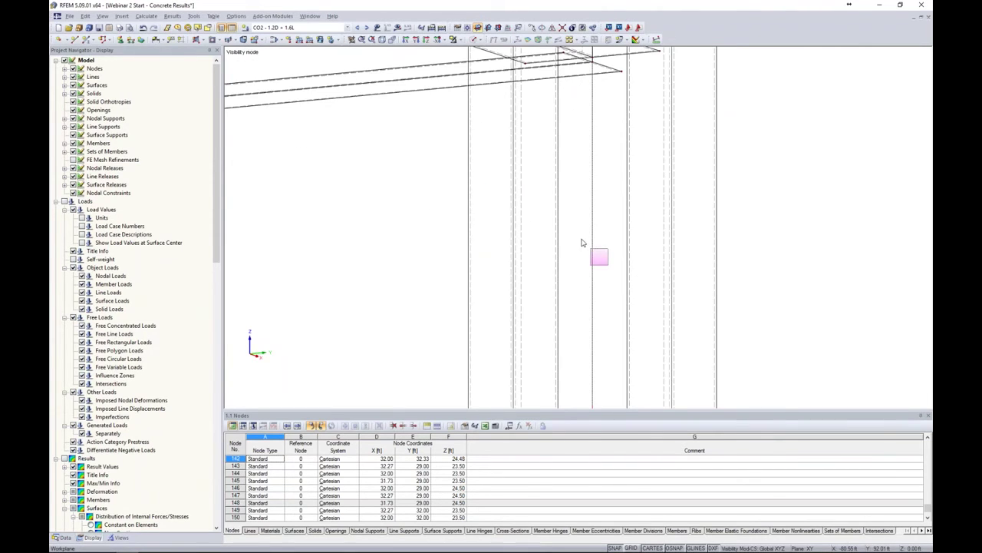
scroll(586, 246, down, 4)
middle_drag(532, 197, 580, 264)
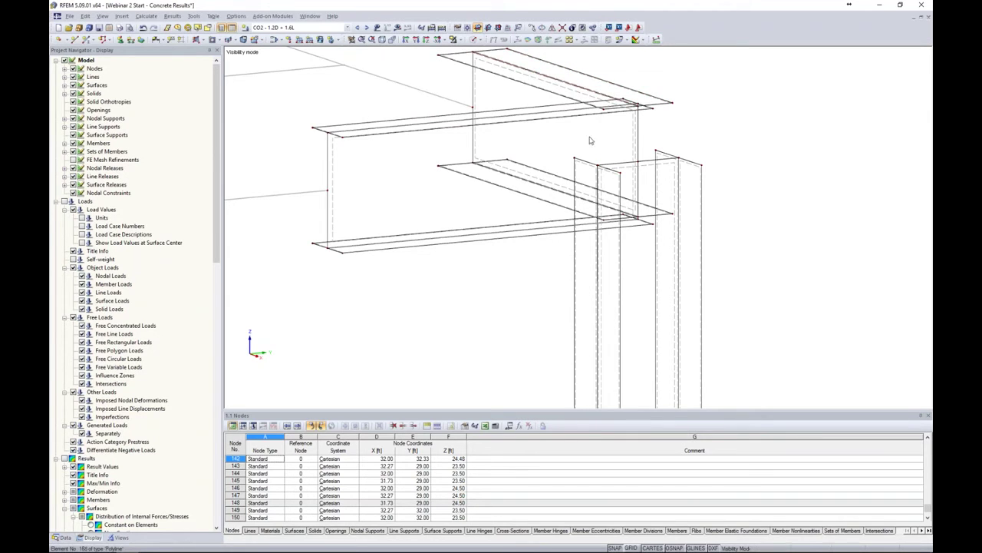
middle_drag(595, 114, 618, 153)
click(549, 158)
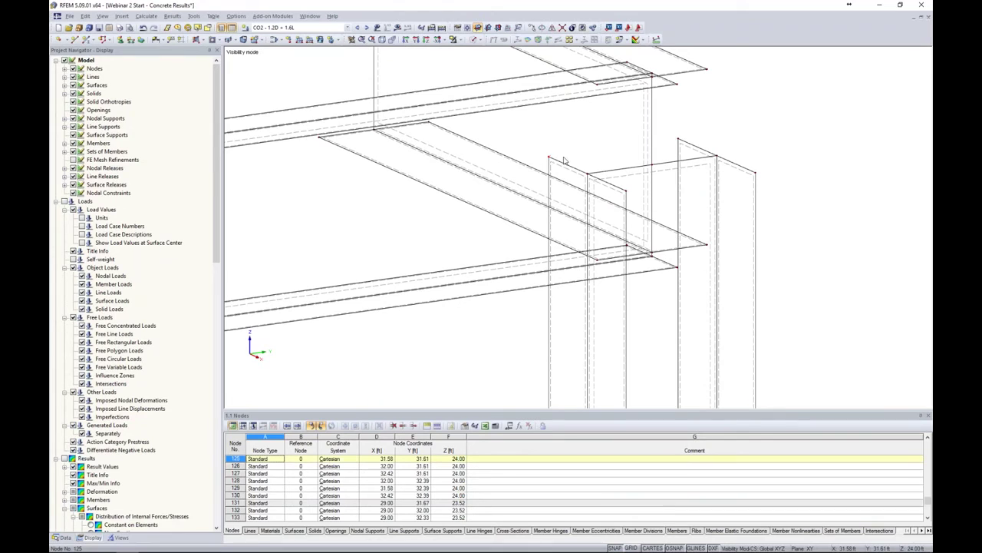
ctrl+click(626, 190)
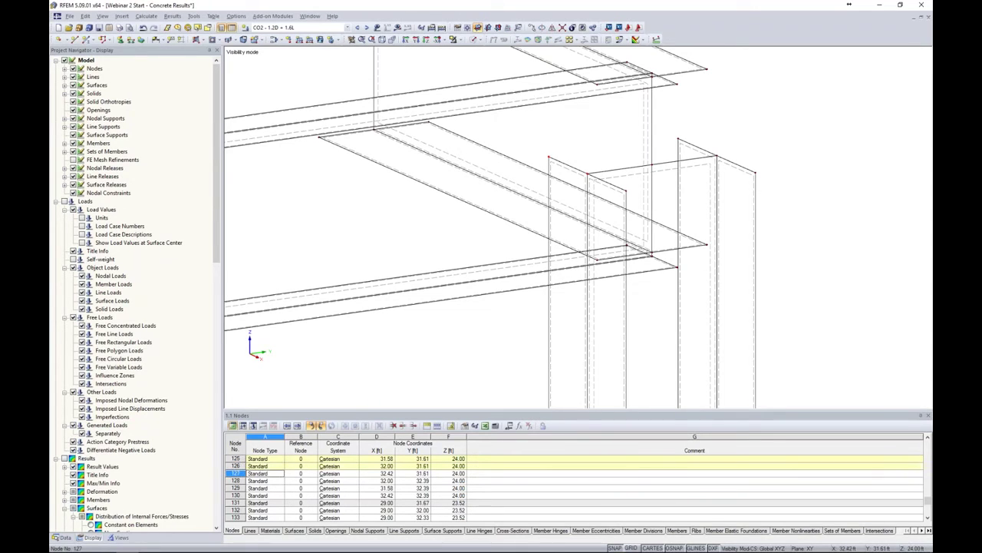
ctrl+click(679, 140)
ctrl+click(717, 157)
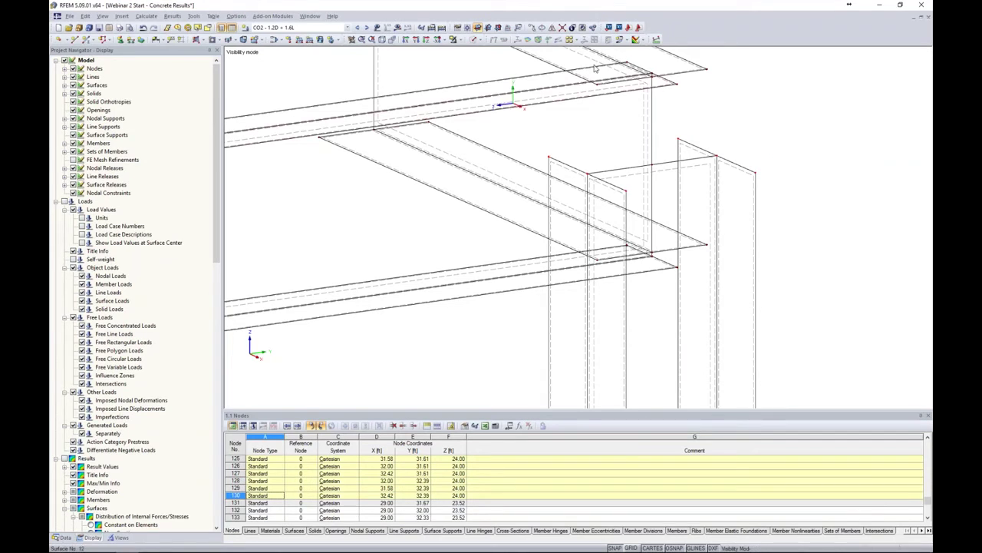
click(534, 28)
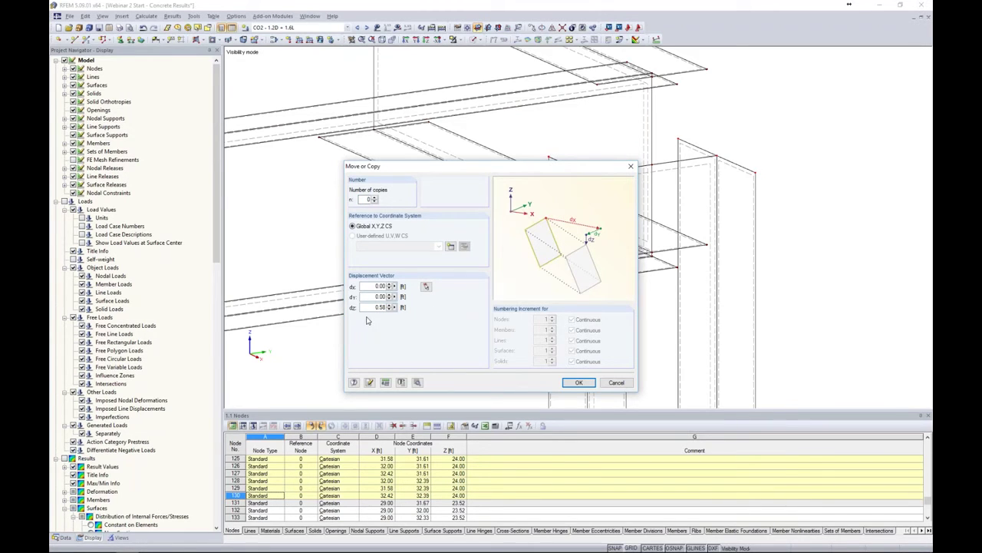
click(579, 382)
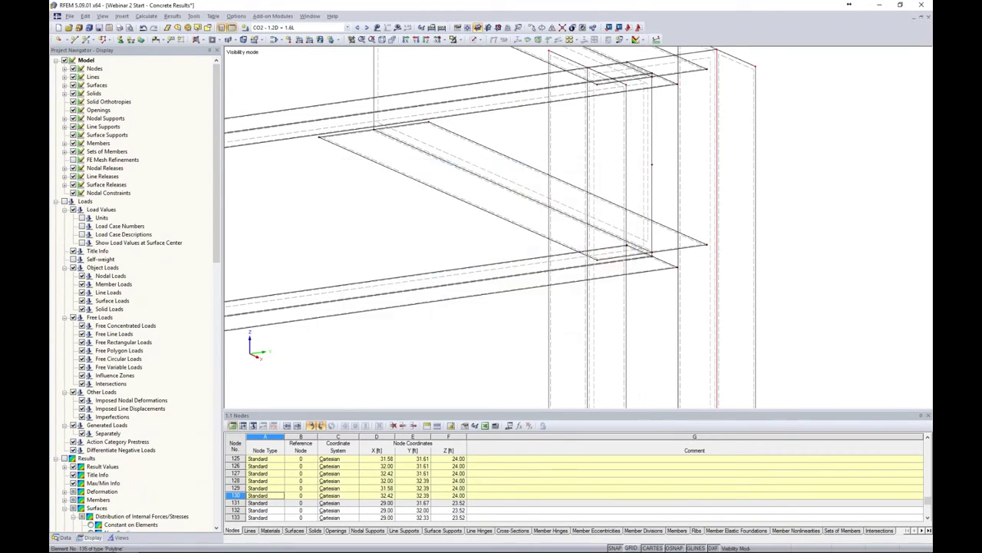
Move the three end nodes of the Y-direction beam's upper flange back onto the column's near flange plane at Y 31.61 ft
ctrl+middle_drag(802, 181, 838, 163)
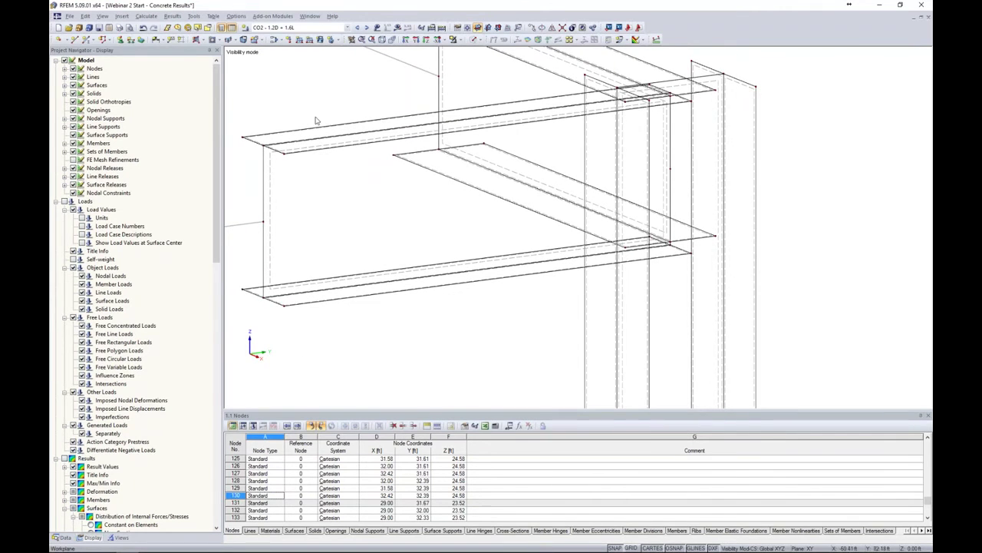
middle_drag(780, 165, 630, 150)
scroll(634, 152, up, 5)
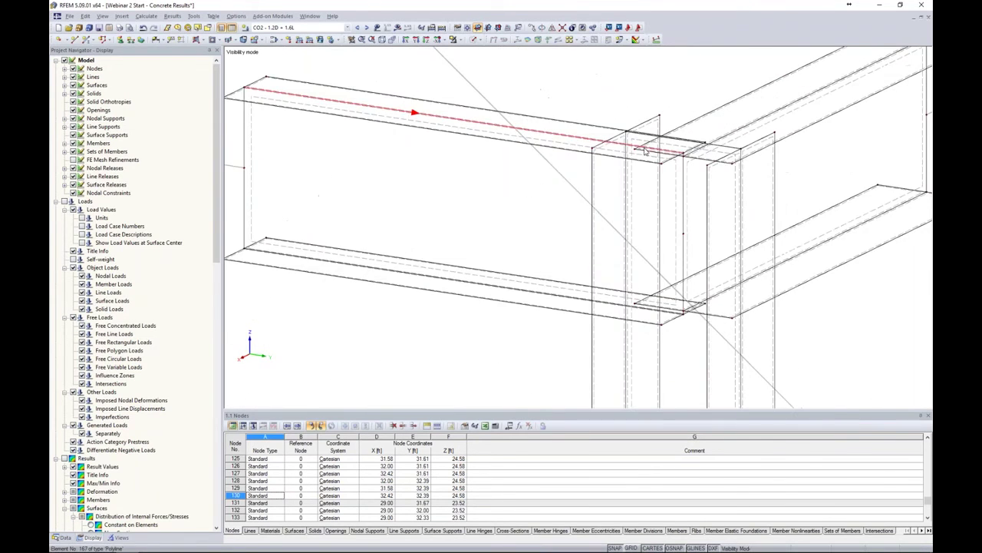
click(685, 185)
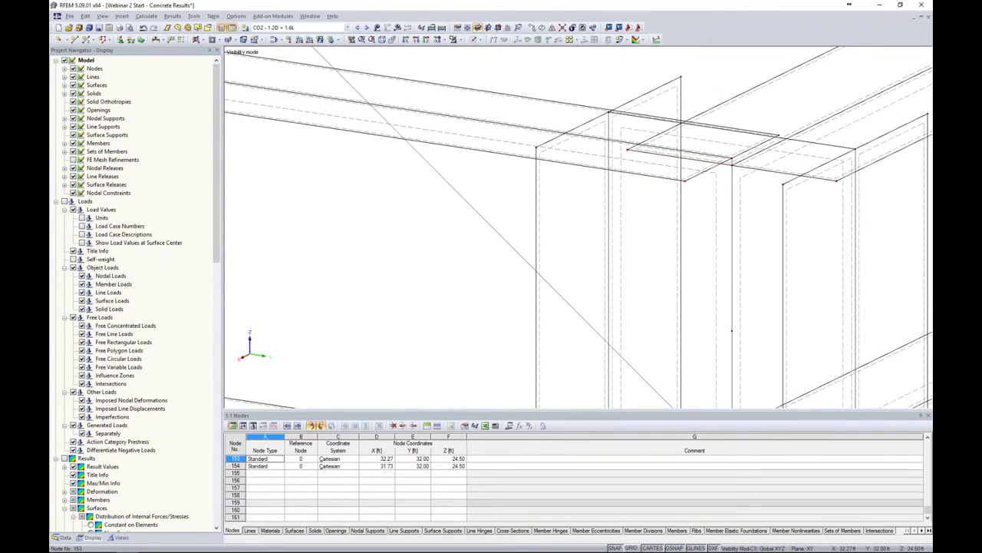
click(732, 163)
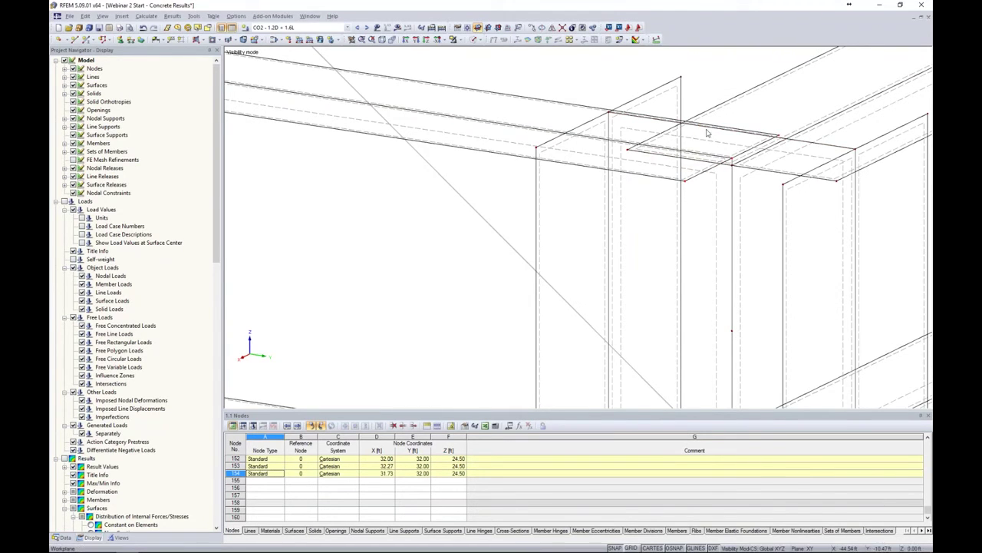
click(609, 142)
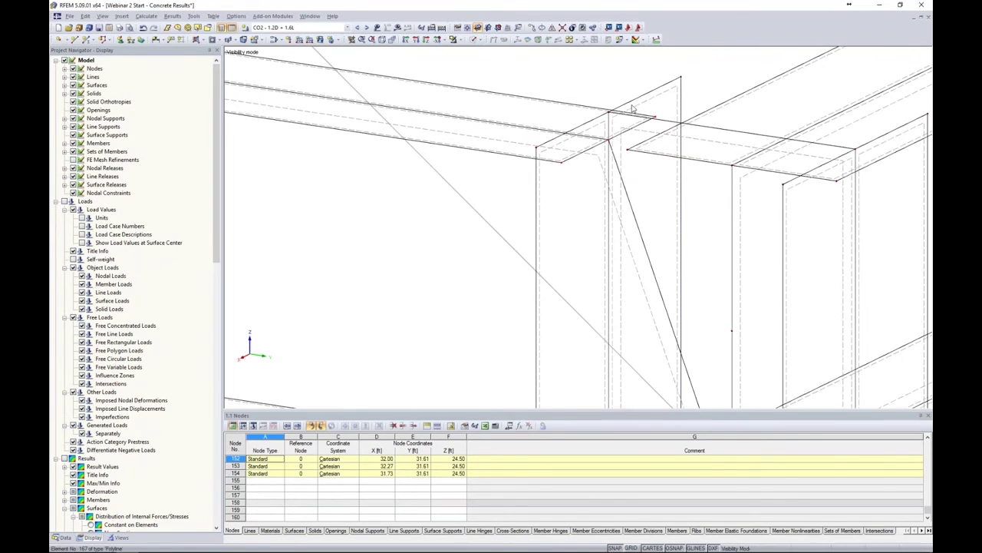
Shift the three end nodes of the same beam's lower flange onto the column's near flange plane at Y 31.61 ft
scroll(621, 131, down, 3)
scroll(621, 131, down, 2)
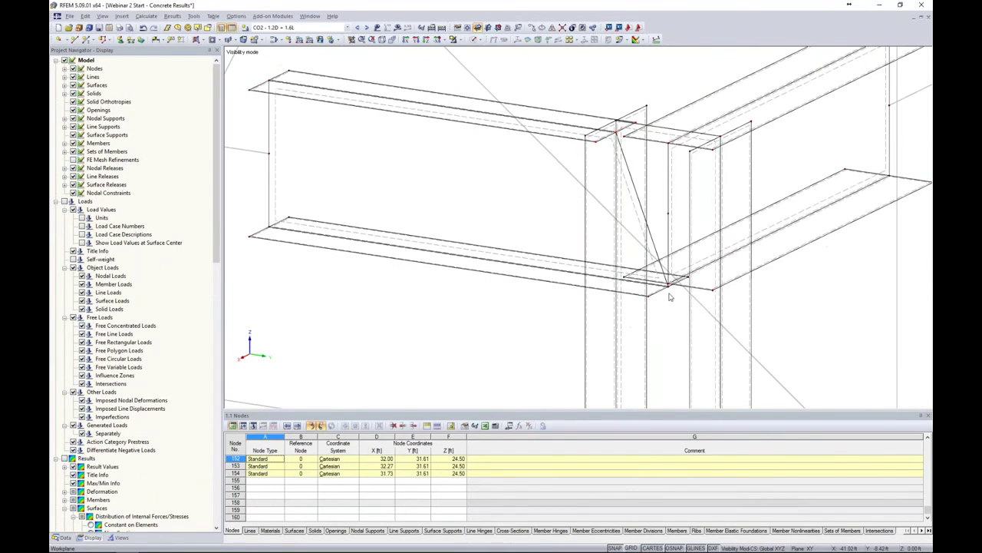
scroll(668, 296, down, 3)
scroll(667, 296, up, 5)
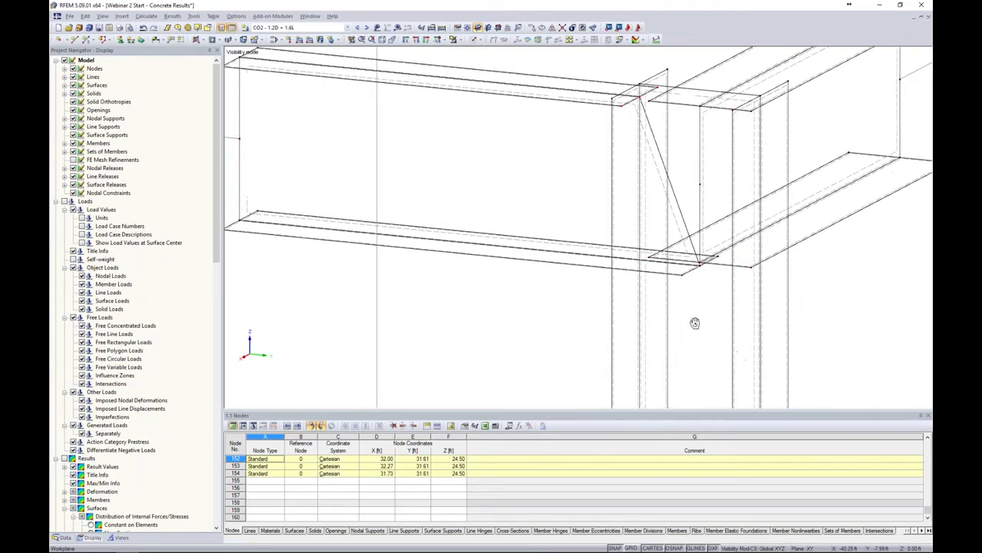
scroll(657, 256, up, 1)
click(660, 256)
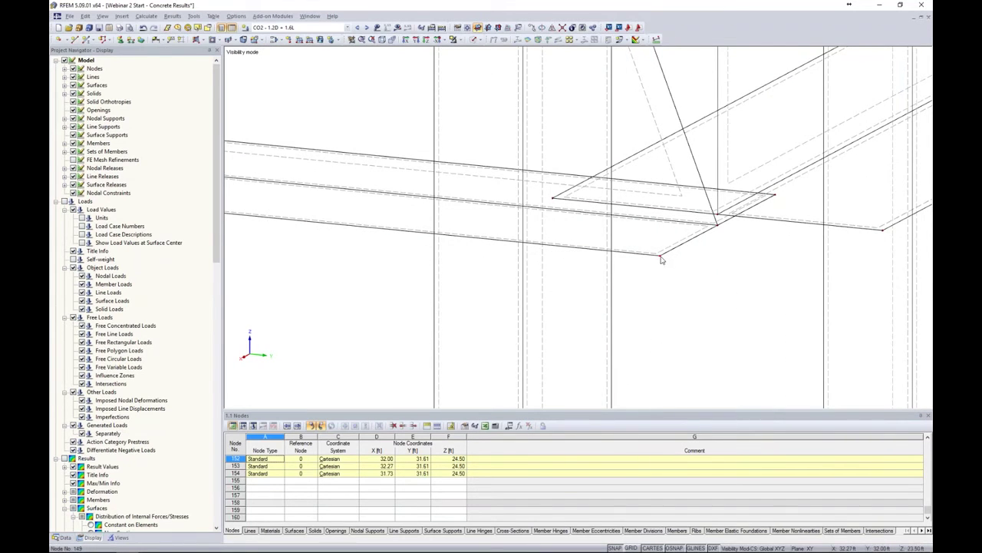
click(719, 226)
click(777, 196)
click(720, 226)
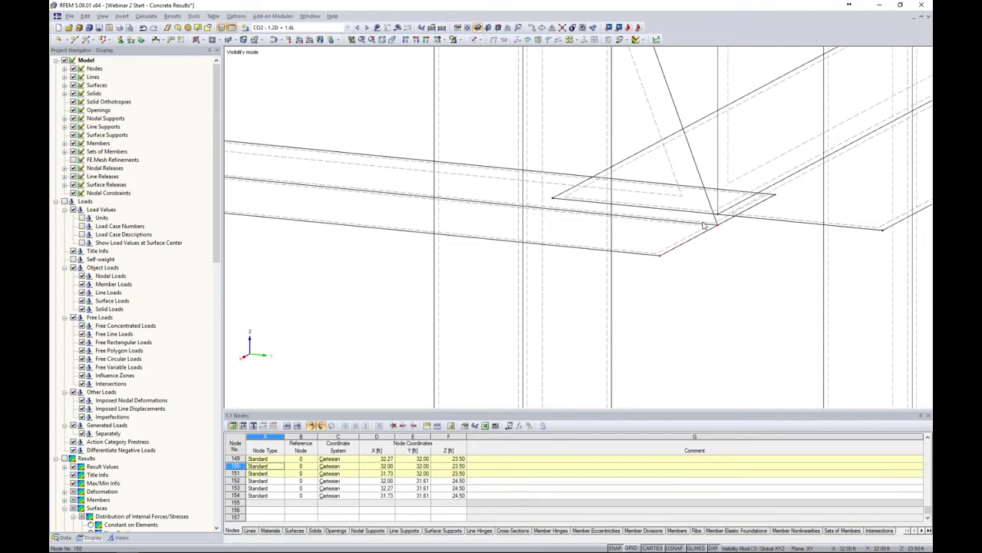
click(529, 209)
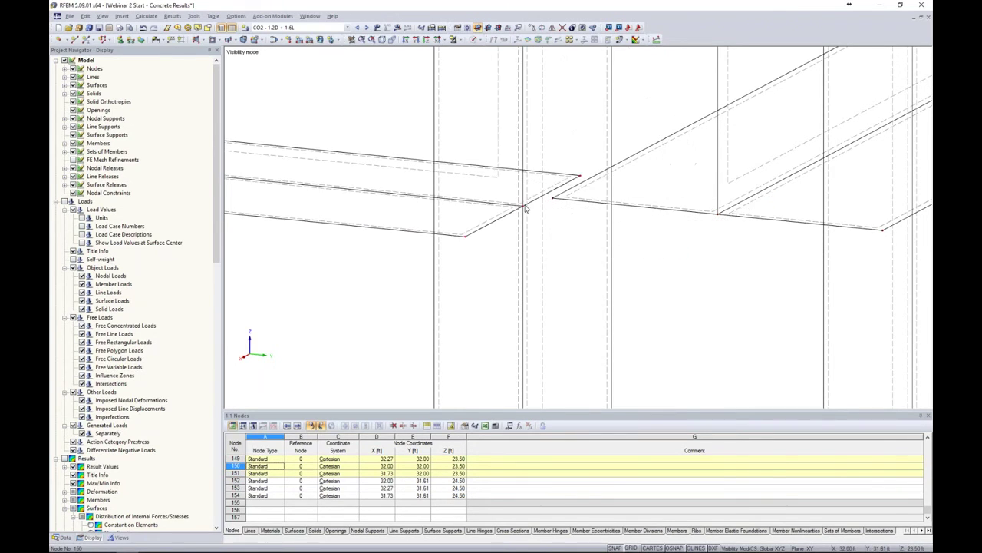
Check the corner connection in solid transparent display, and examine in wireframe where the beam member meets the end of its web surface
scroll(538, 215, down, 5)
scroll(538, 217, down, 3)
ctrl+middle_drag(538, 217, 675, 234)
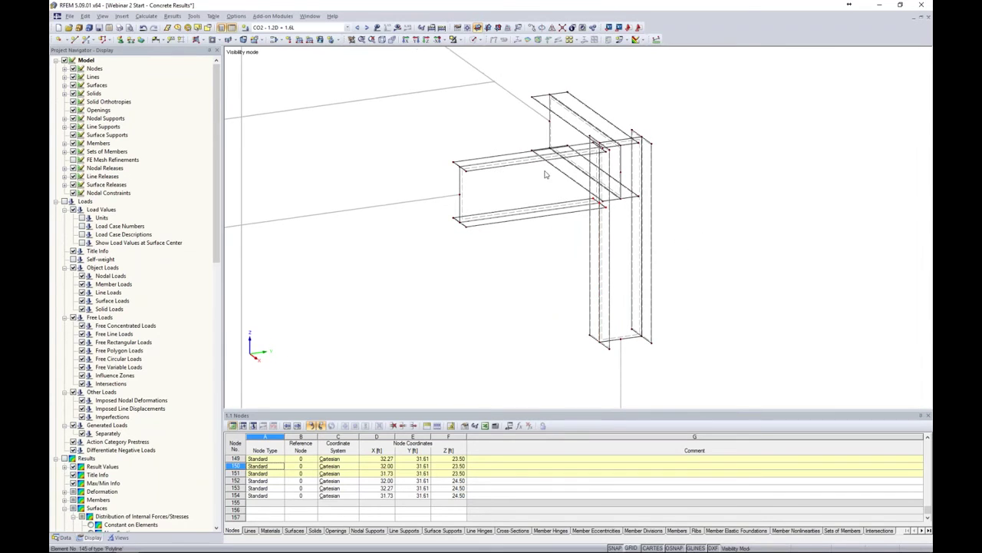
click(475, 39)
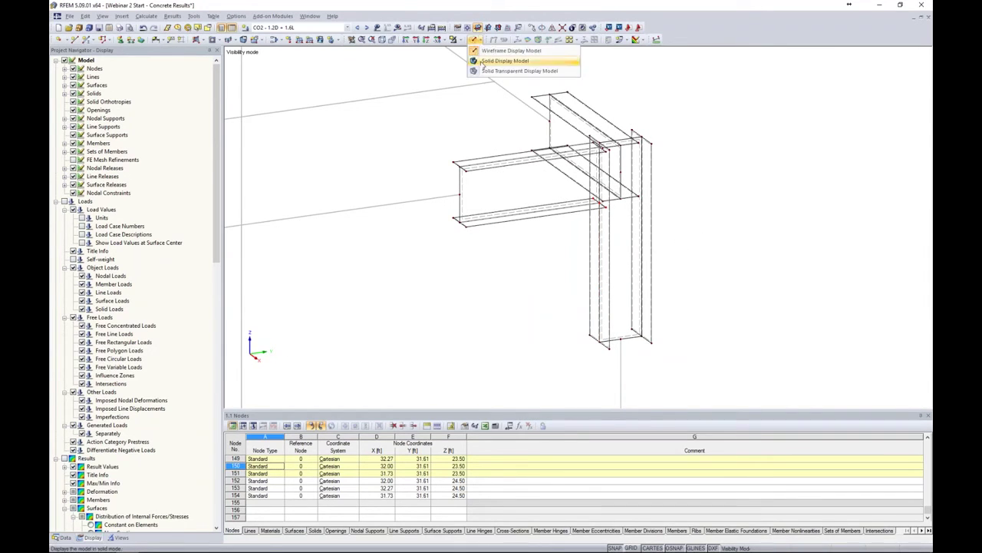
click(516, 67)
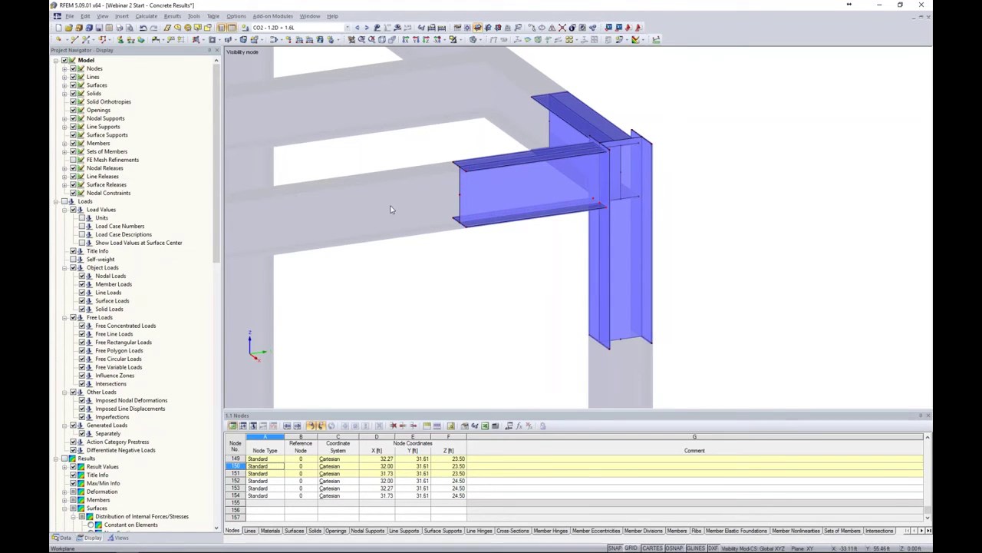
ctrl+middle_drag(450, 237, 498, 246)
click(479, 28)
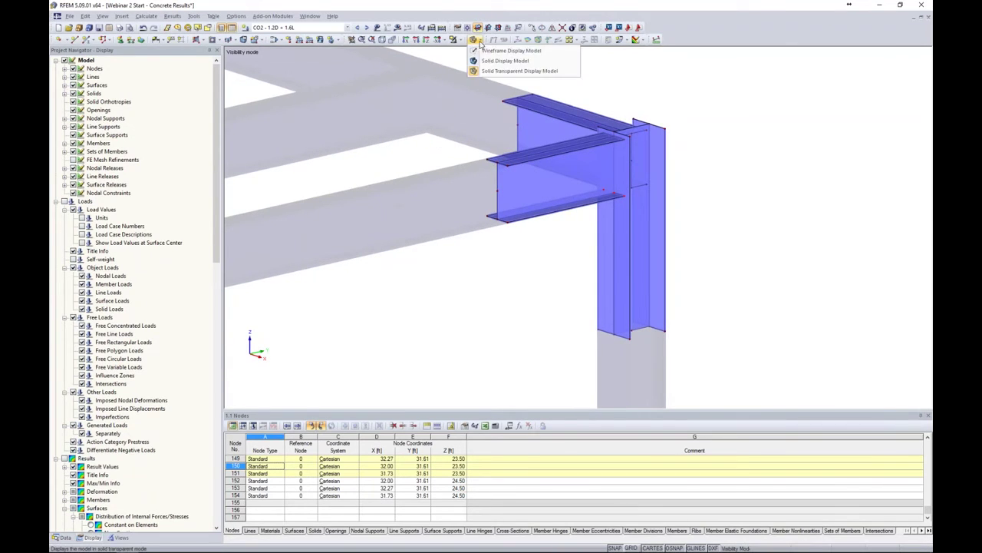
click(488, 55)
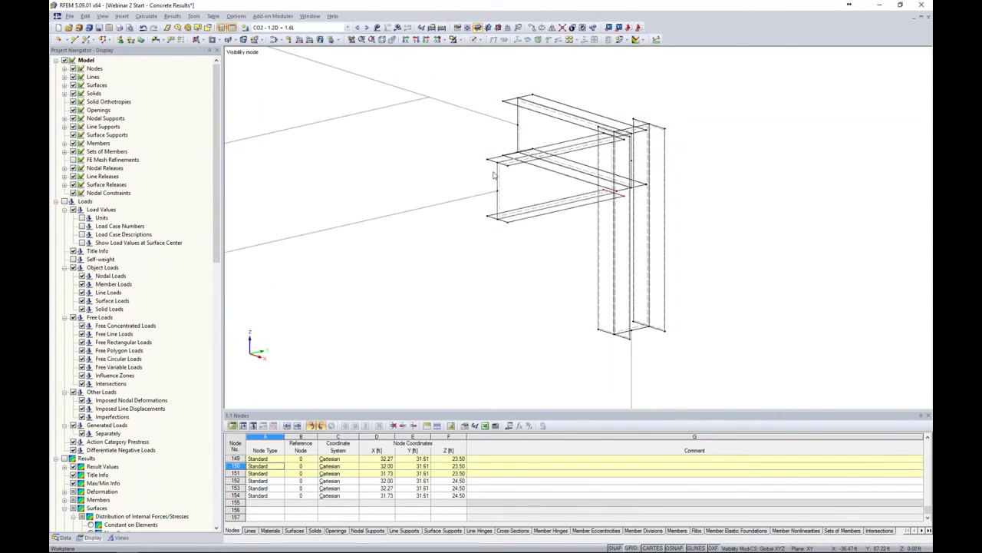
ctrl+middle_drag(460, 234, 472, 197)
scroll(476, 200, up, 2)
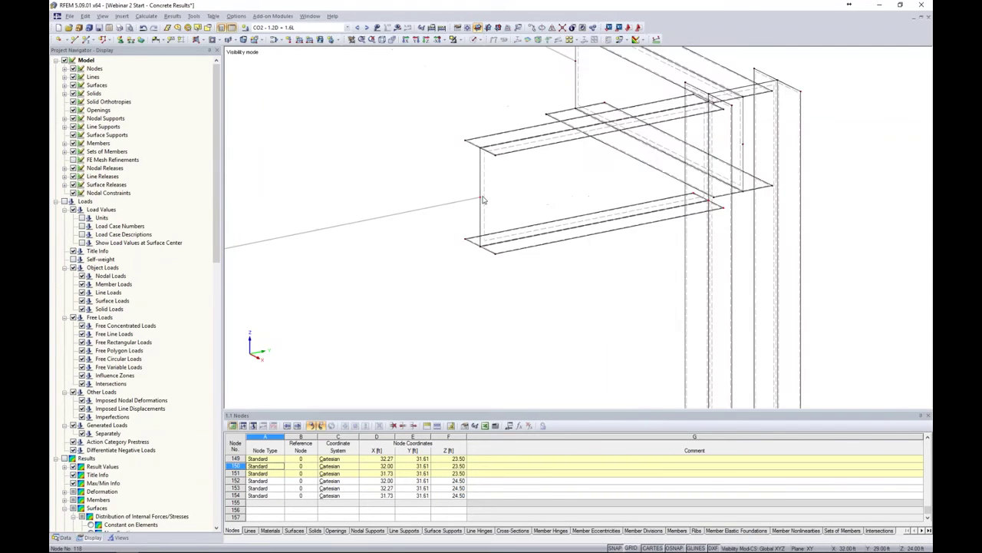
click(483, 201)
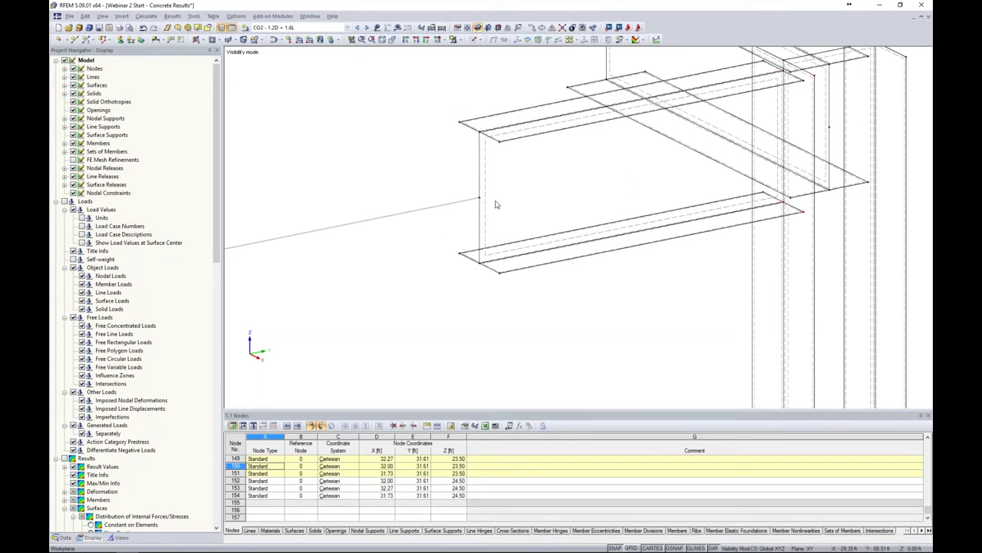
scroll(495, 204, down, 3)
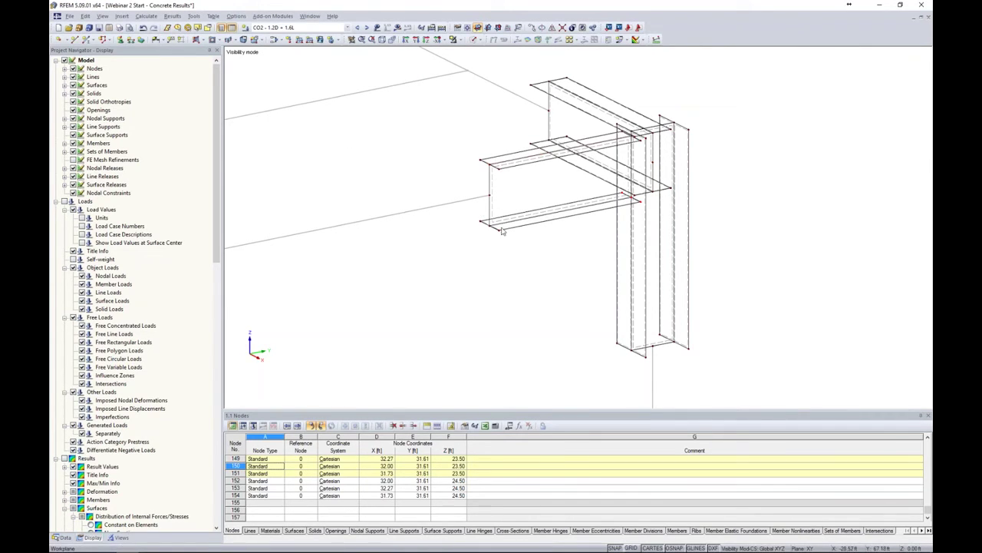
Create a polygonal surface with Rigid stiffness across the free end of the Y-direction beam, through its four flange corners
click(203, 39)
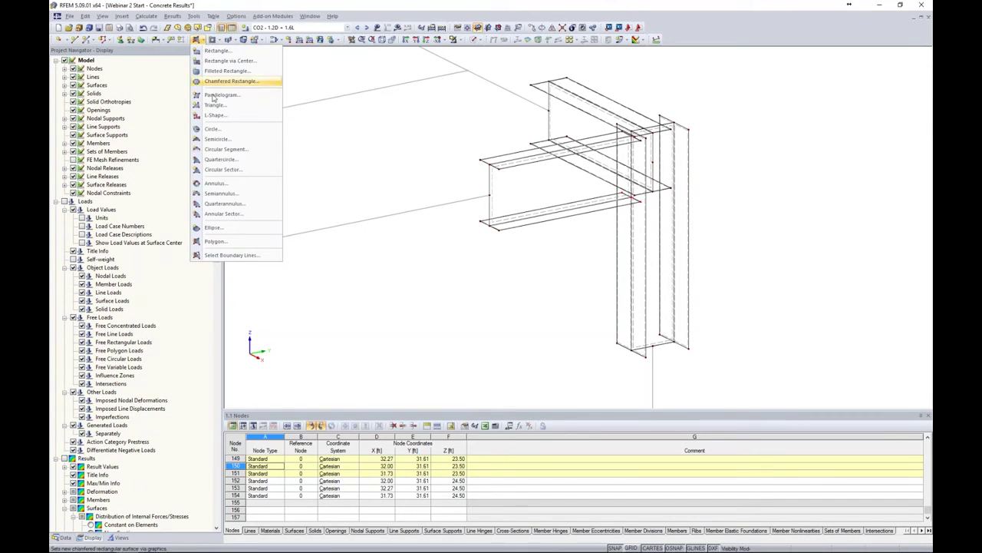
click(265, 243)
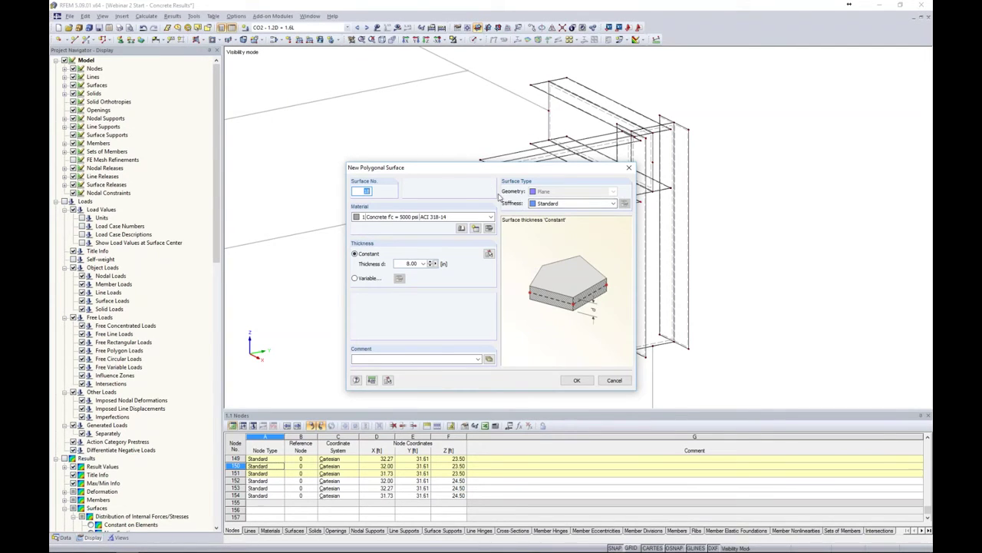
click(572, 204)
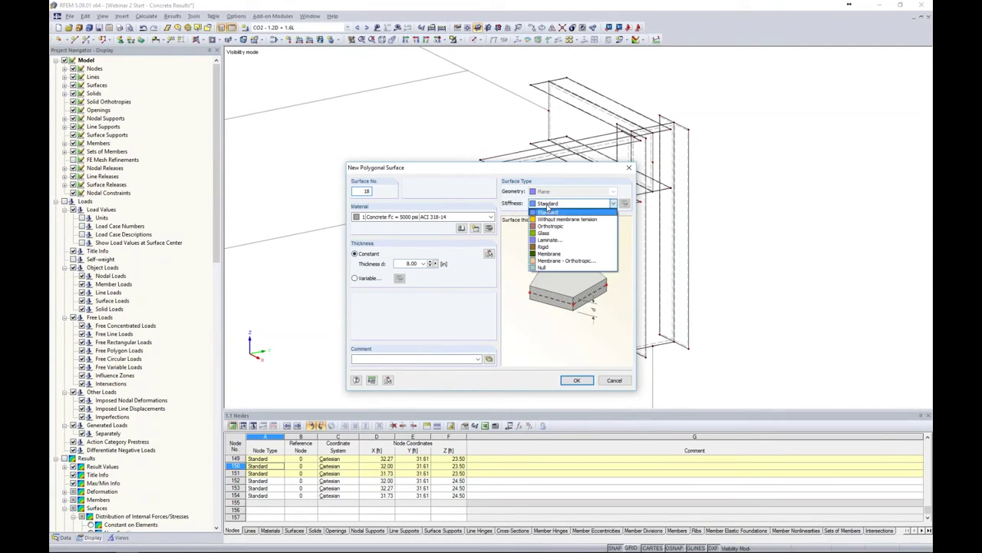
click(547, 252)
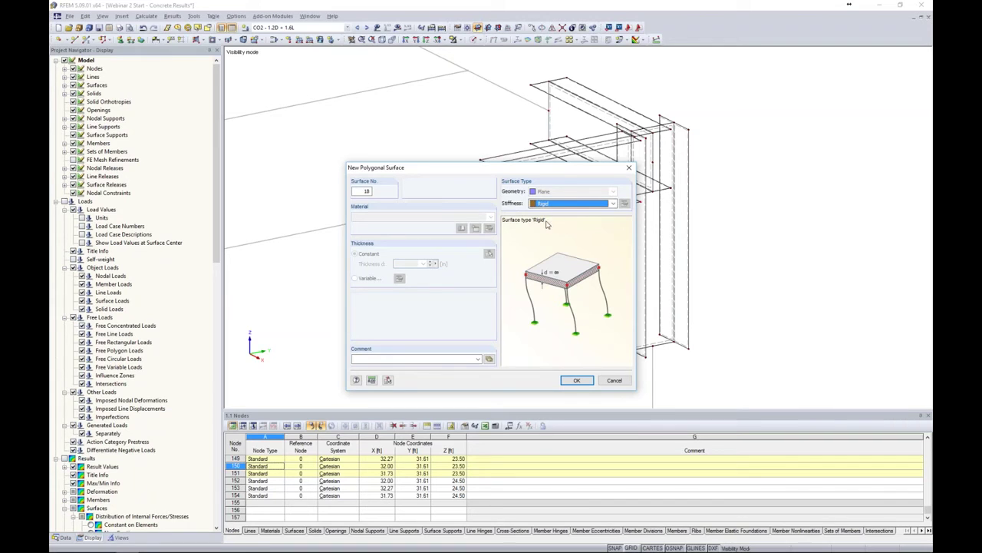
click(577, 380)
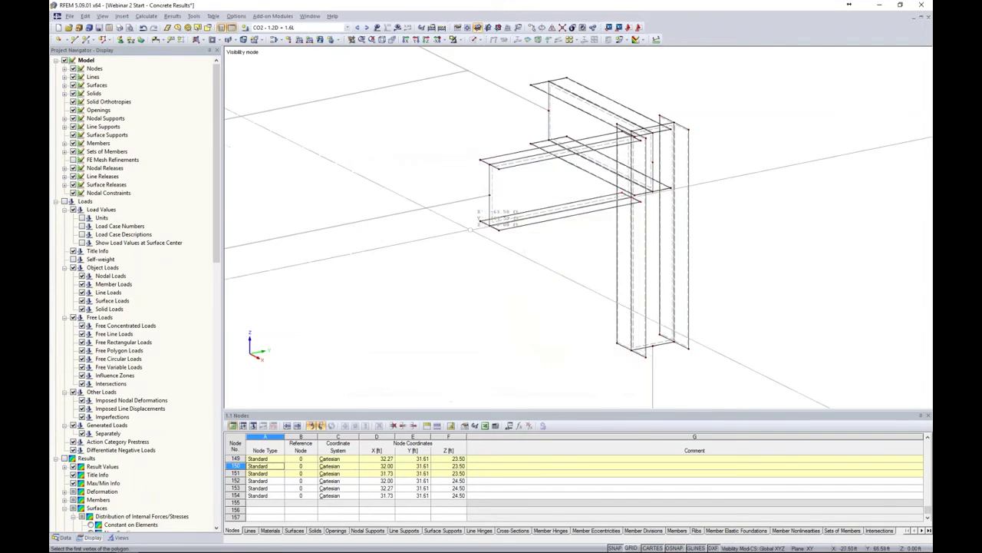
scroll(470, 207, up, 3)
click(519, 143)
click(522, 145)
click(520, 242)
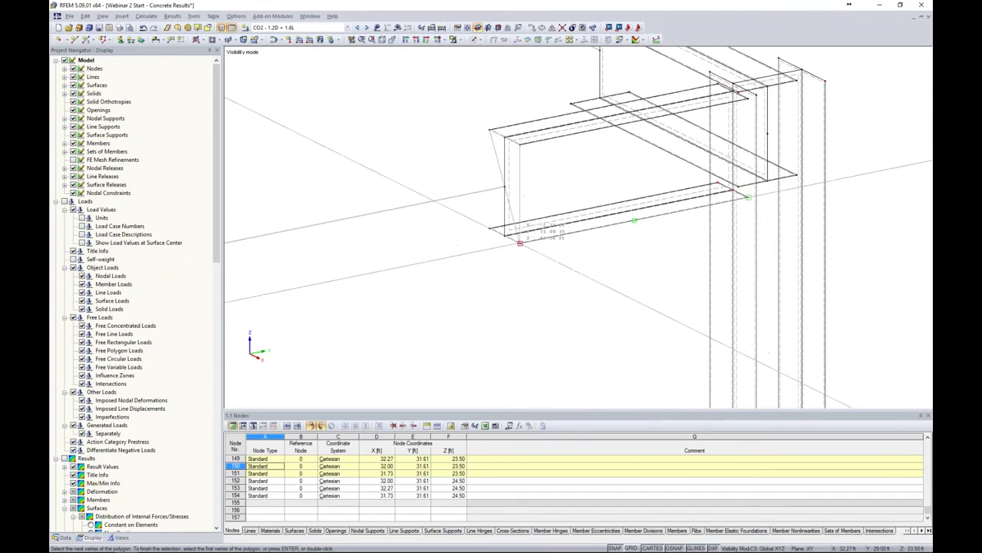
click(490, 228)
click(489, 130)
Add another rigid polygonal surface across the free end of the X-direction beam, through its four flange corners
scroll(503, 205, down, 2)
middle_drag(503, 162, 434, 250)
scroll(507, 160, up, 1)
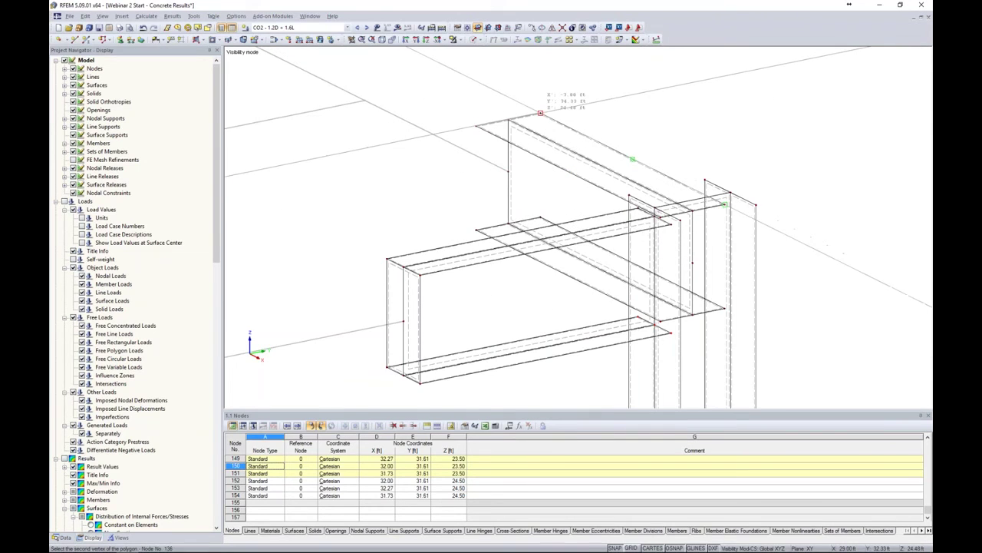
click(540, 113)
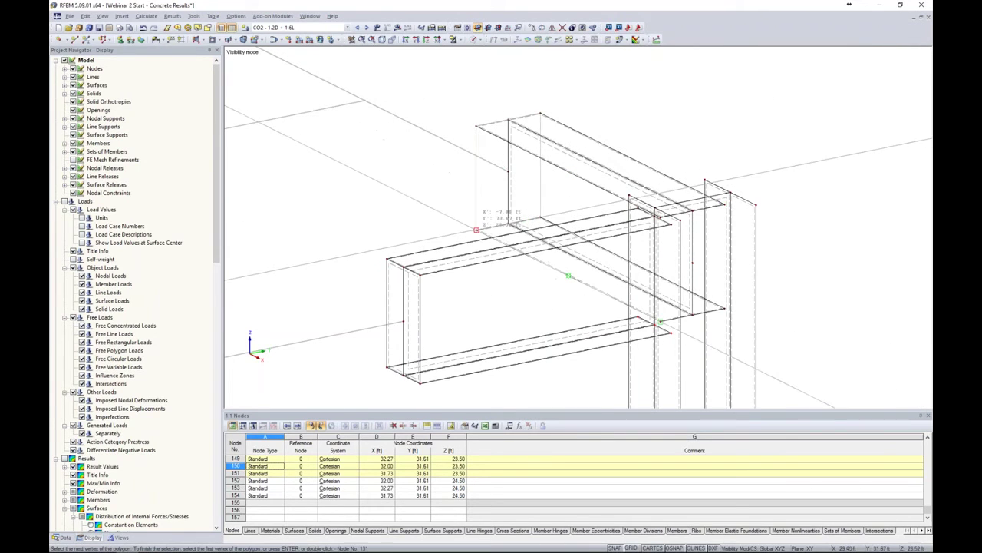
key(Escape)
Add a rigid polygonal surface across the lower end of the column's surfaces, through the four flange corners
scroll(526, 185, down, 2)
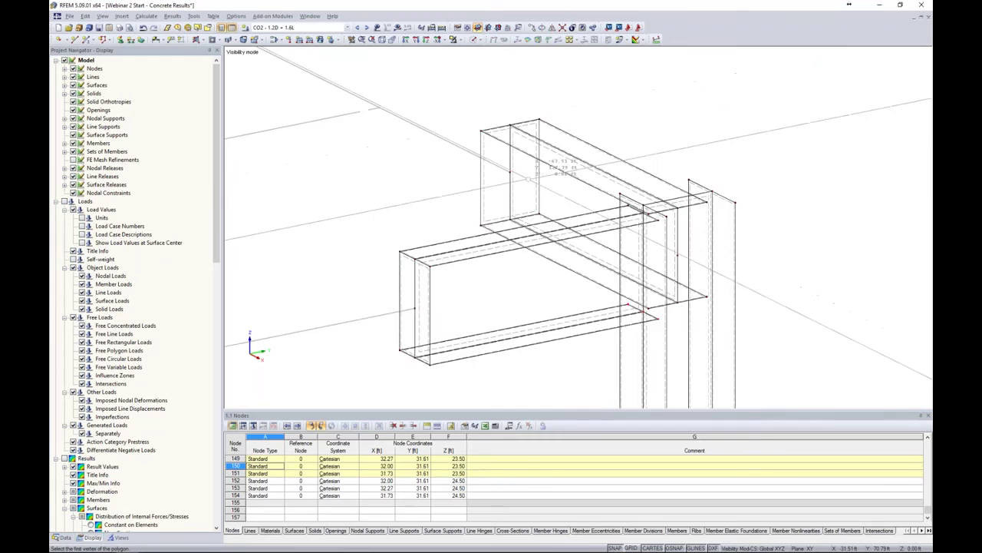
middle_drag(597, 307, 550, 123)
scroll(565, 136, up, 1)
scroll(588, 242, up, 1)
click(517, 251)
key(Escape)
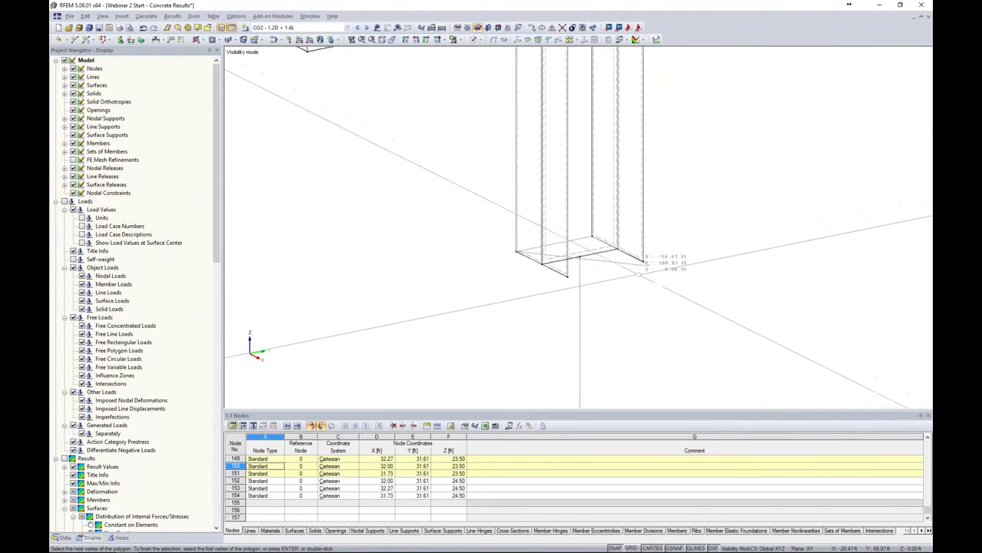
click(517, 251)
click(593, 236)
click(567, 276)
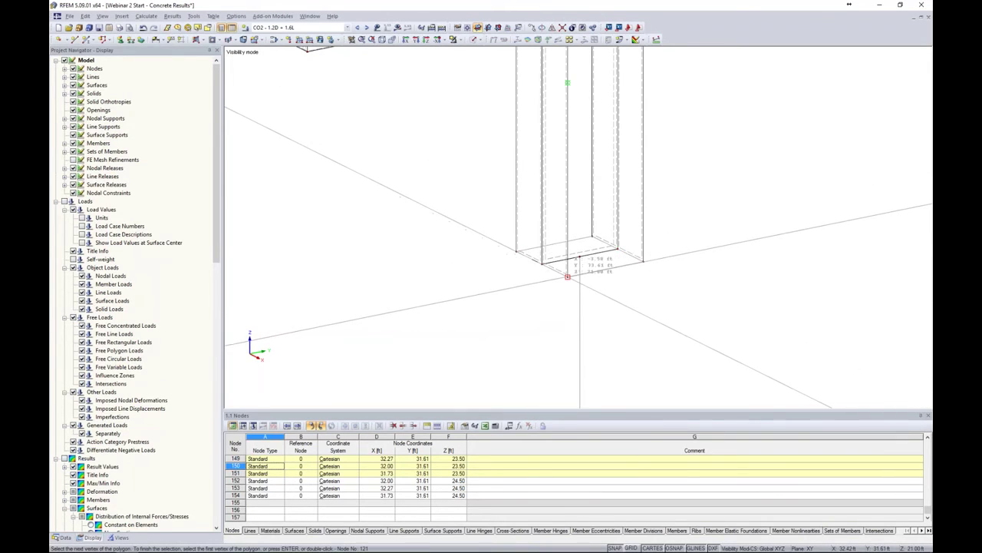
click(516, 249)
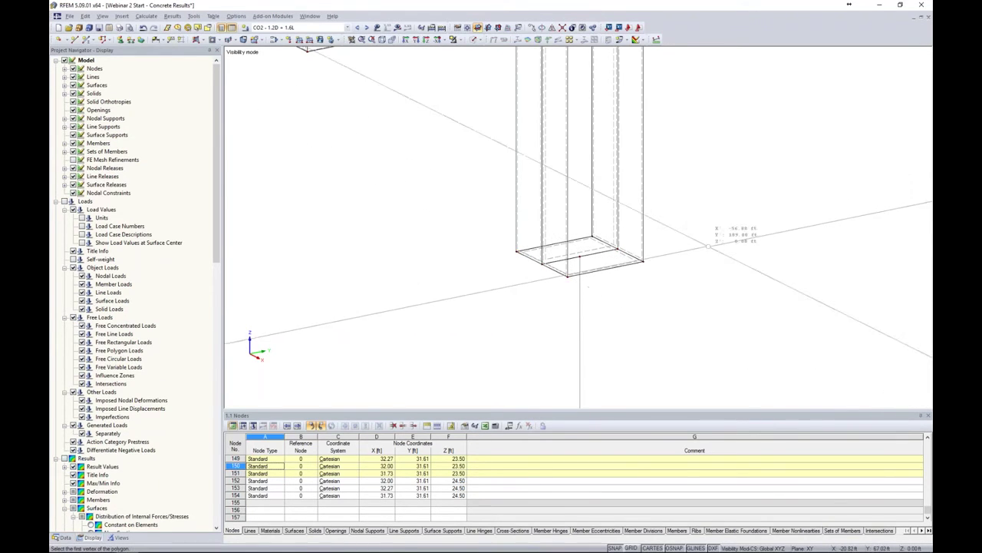
Inspect the rigid end surfaces of both beams and the column in the solid transparent display
click(480, 28)
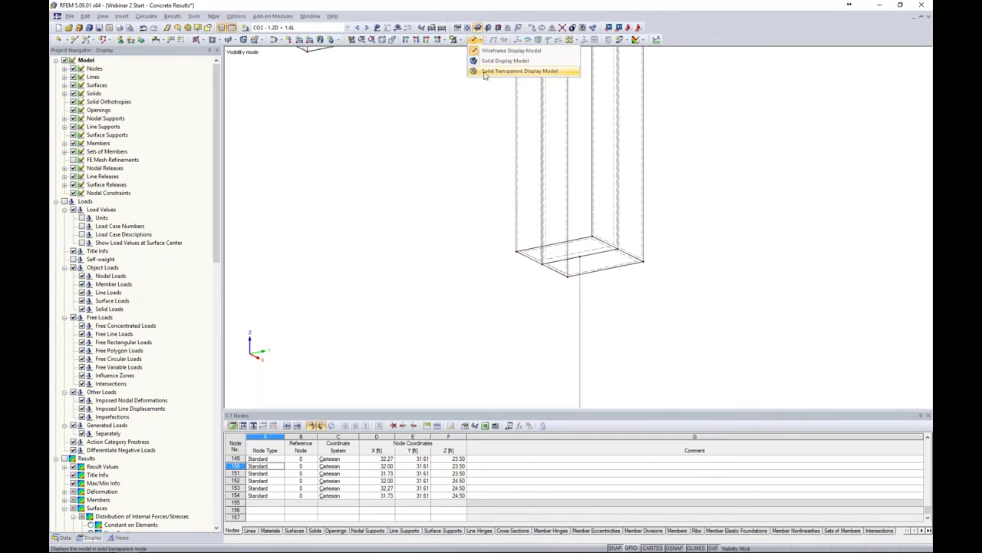
click(503, 72)
scroll(643, 270, down, 3)
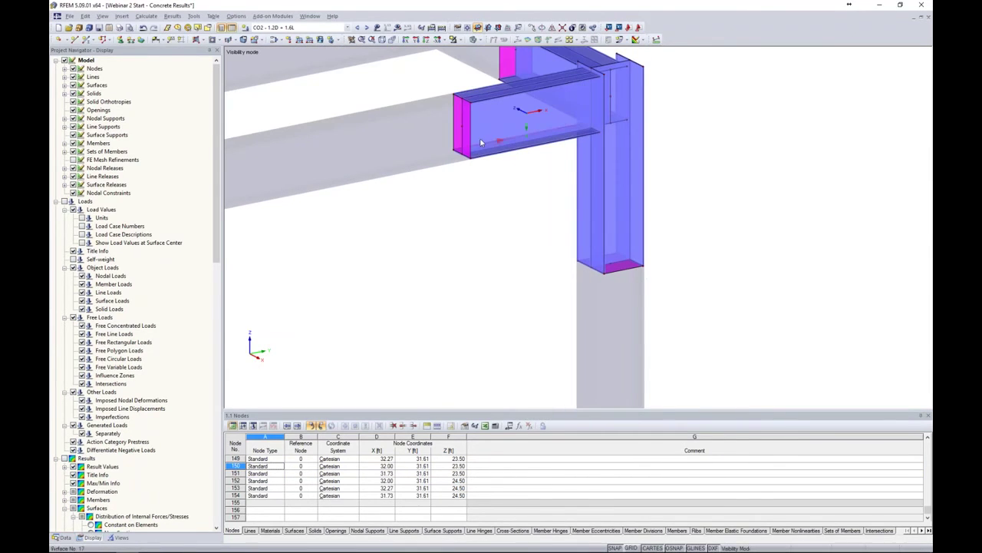
middle_drag(524, 191, 476, 249)
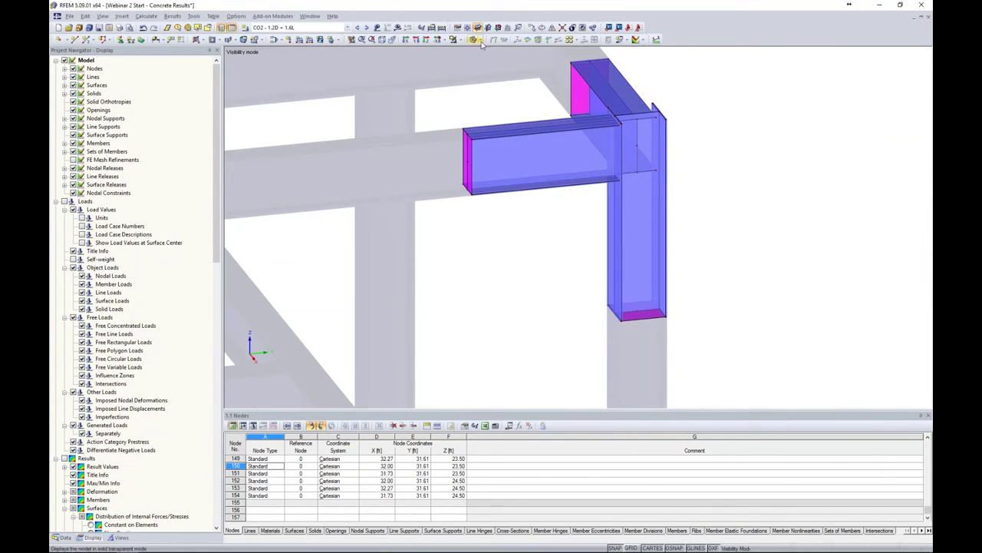
Review the general FE mesh settings for target element length, members and surfaces, leaving them as they are
click(147, 16)
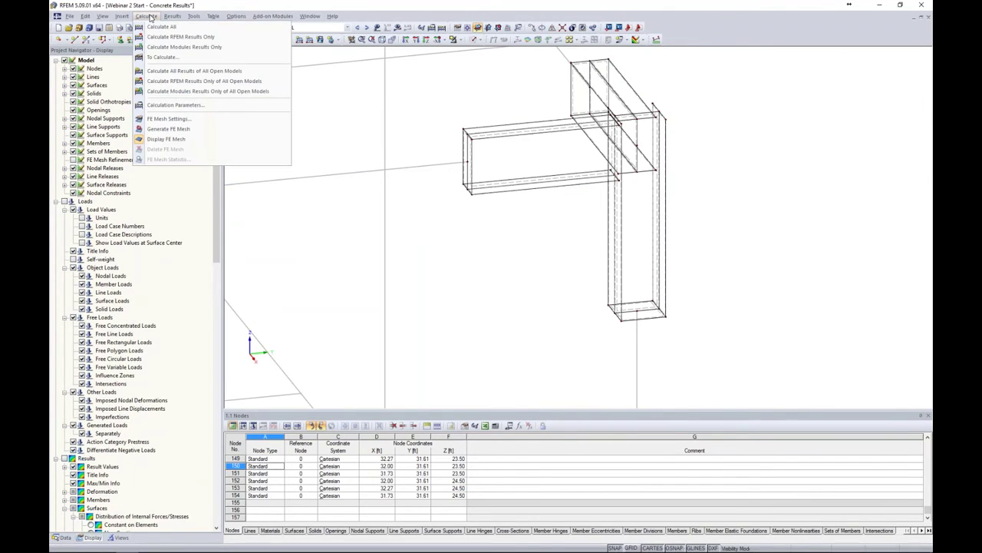
click(163, 119)
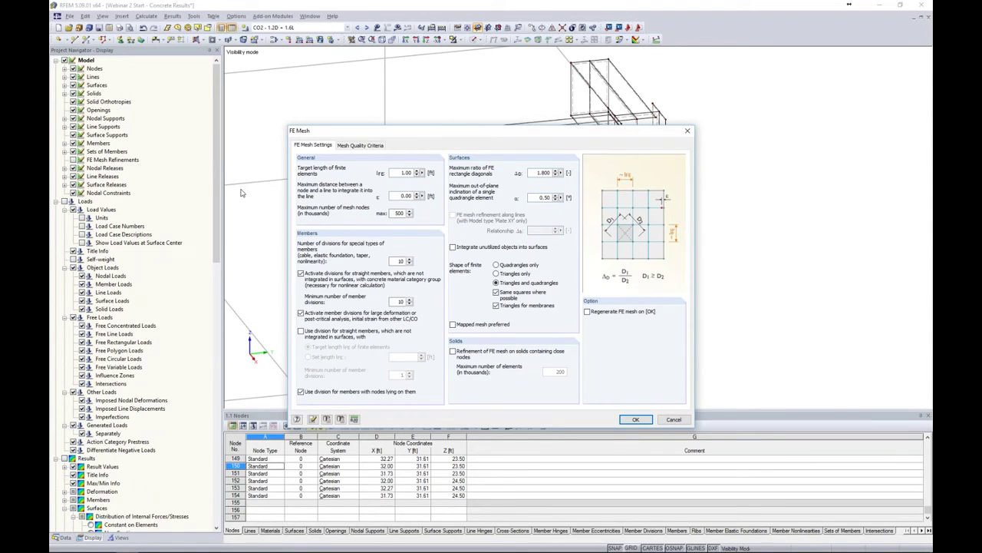
drag(488, 136, 287, 99)
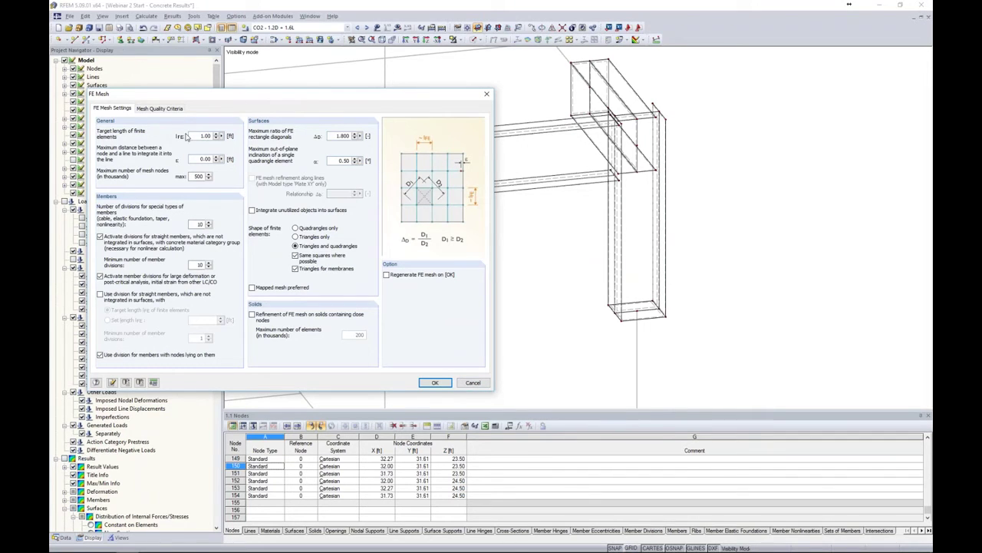
click(472, 382)
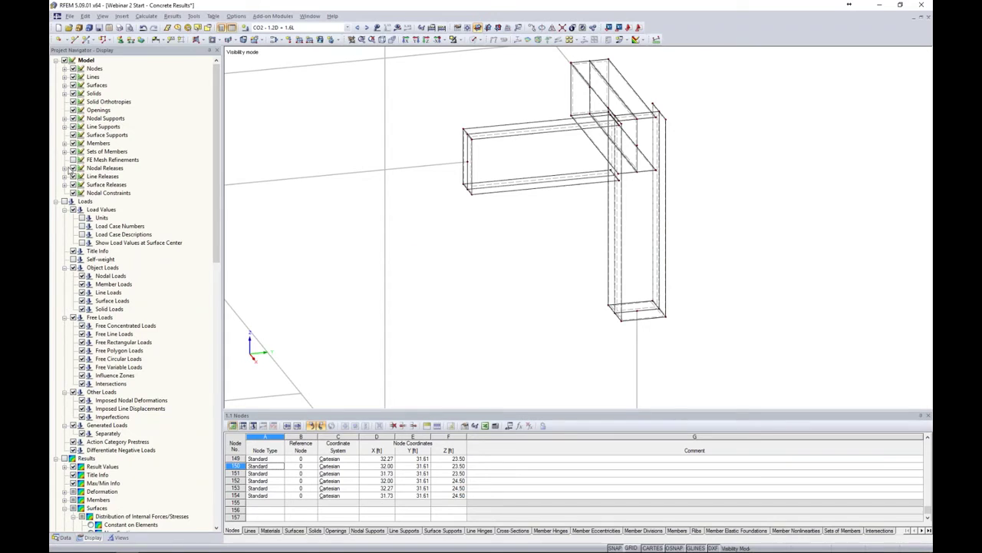
Show the FE mesh refinements and check the target FE length of the surface refinement at the Y-direction beam's free end
click(72, 160)
ctrl+middle_drag(504, 263, 533, 246)
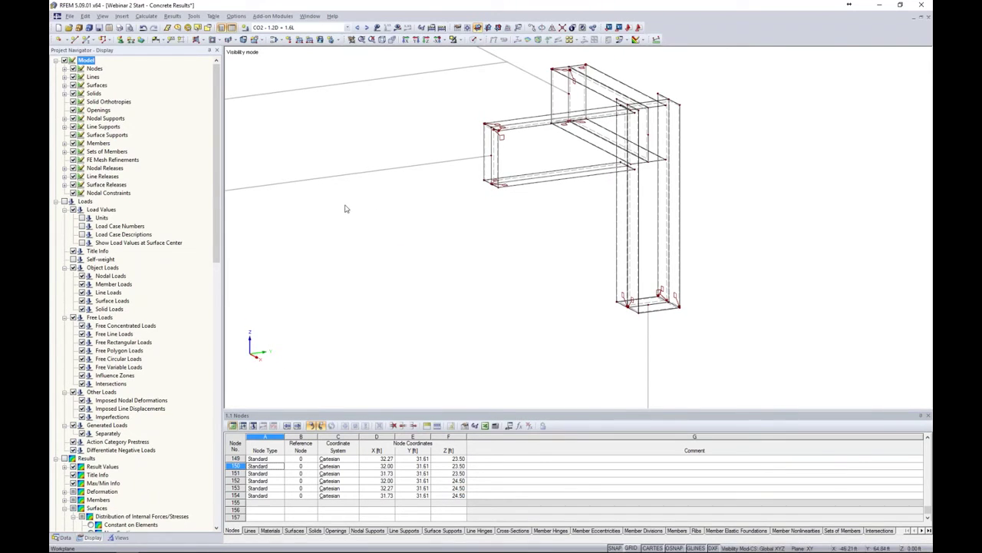
scroll(499, 135, up, 4)
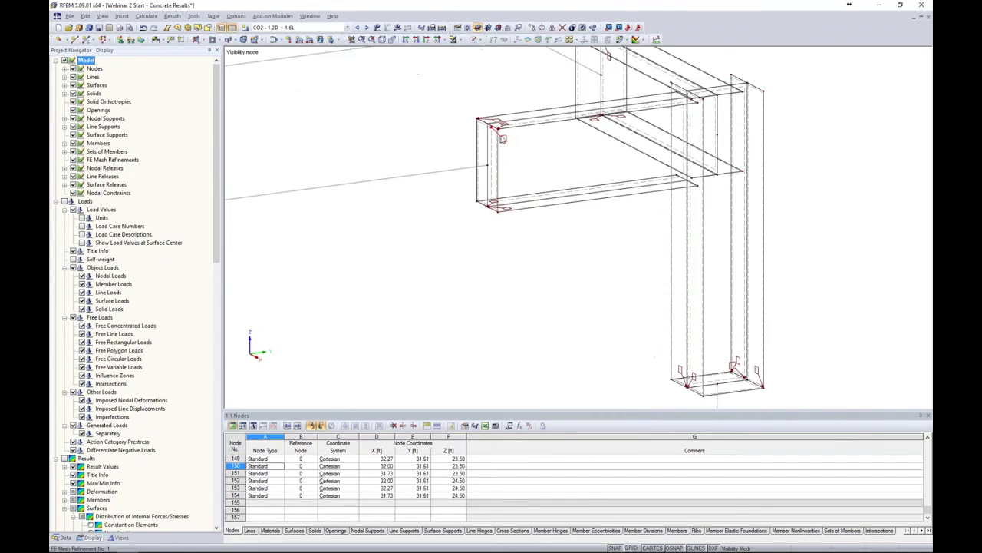
double_click(504, 140)
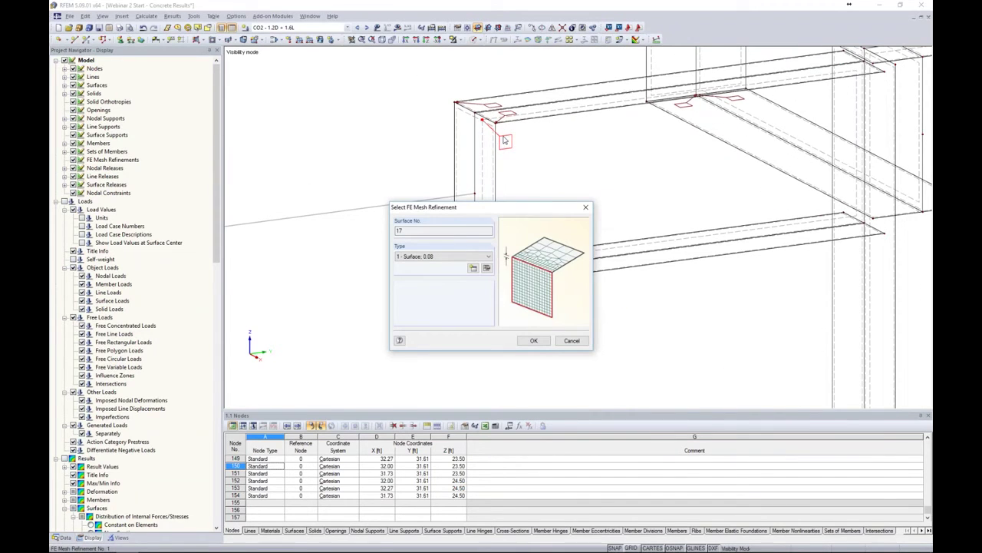
click(485, 269)
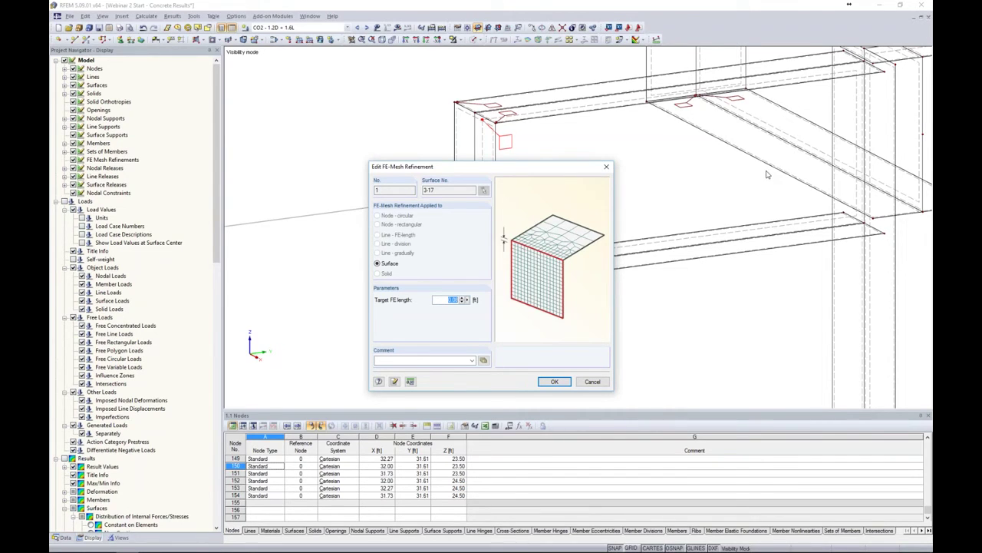
click(551, 382)
click(534, 341)
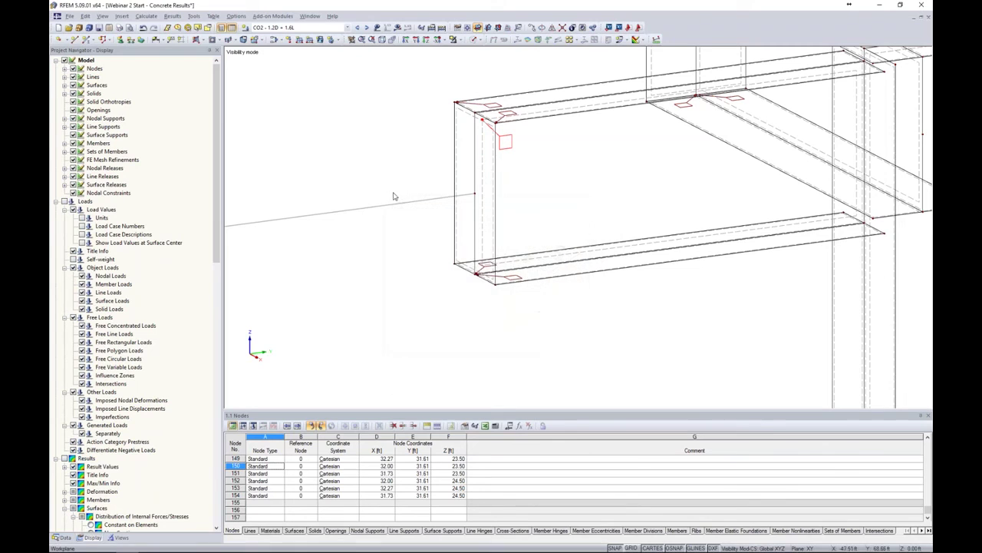
Generate the FE mesh and cancel the visibility mode to show all objects of the model
click(146, 16)
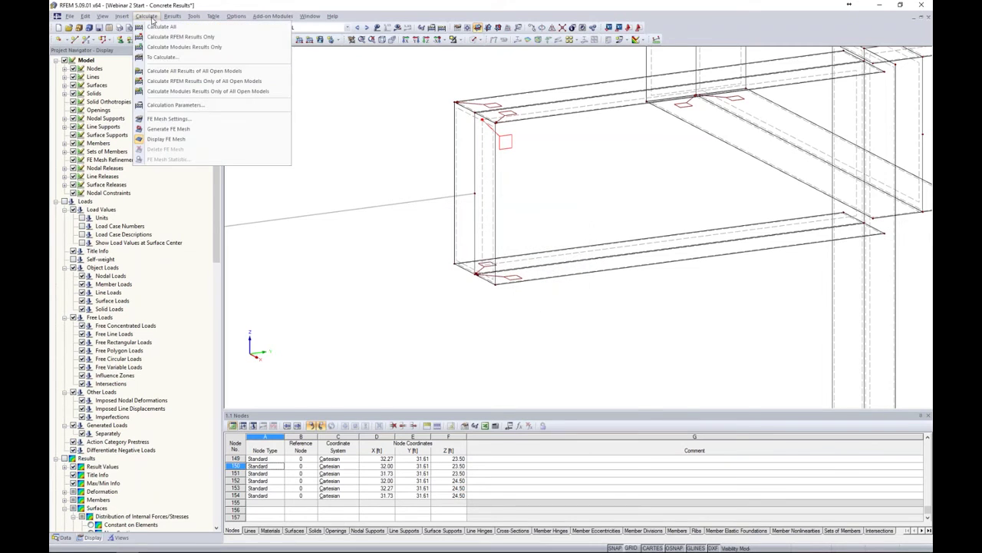
click(168, 128)
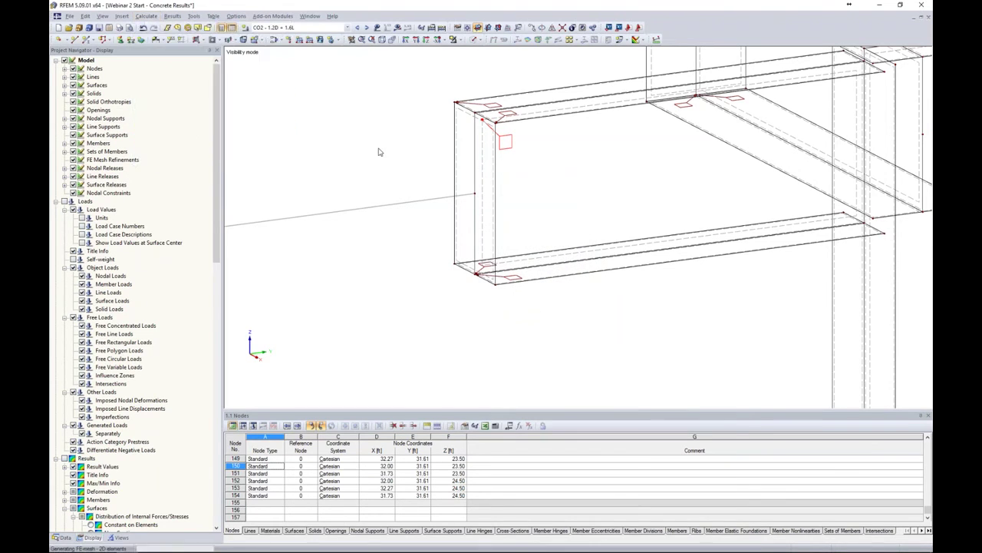
click(455, 39)
click(473, 120)
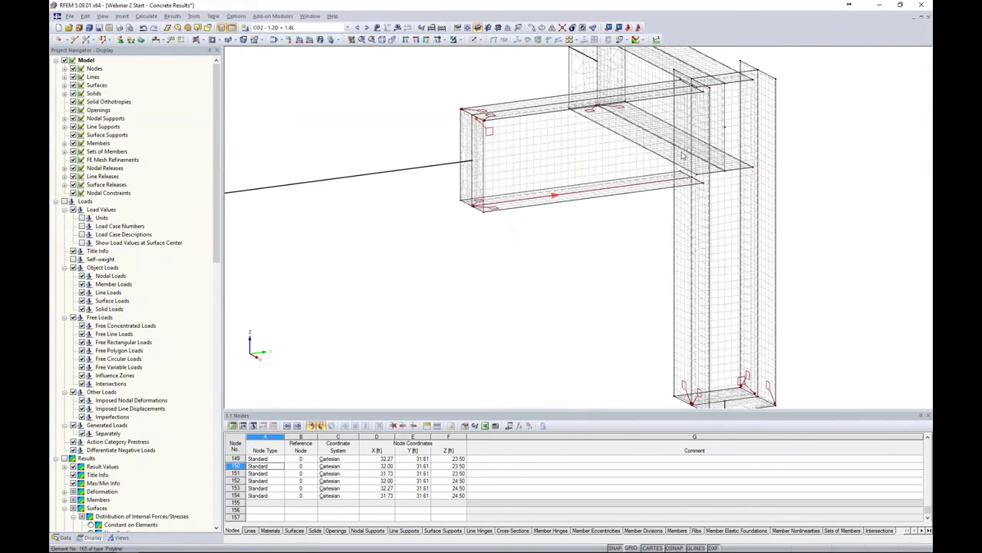
Examine the FE mesh at the Y-direction beam's rigid end, across the whole building and on the corner connection
scroll(469, 172, up, 4)
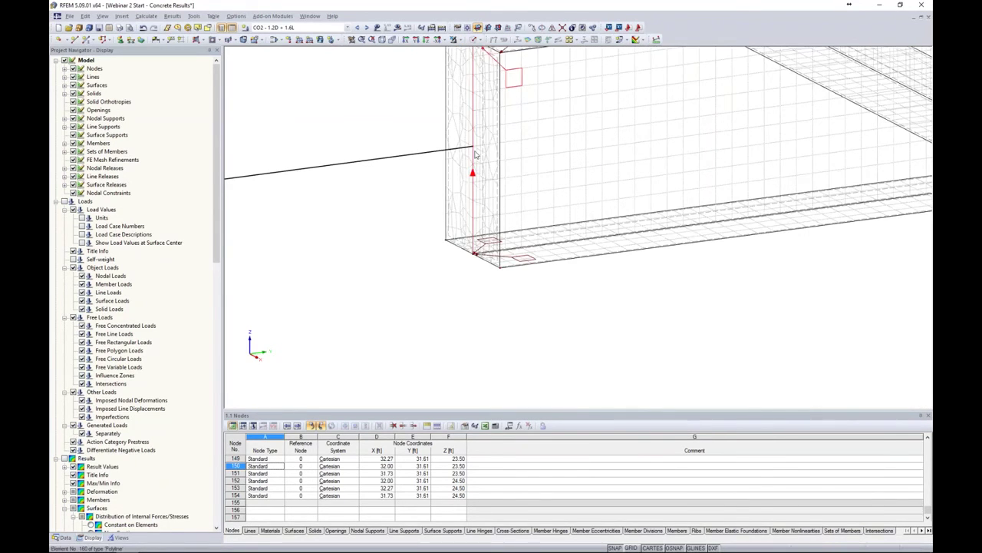
scroll(491, 157, down, 4)
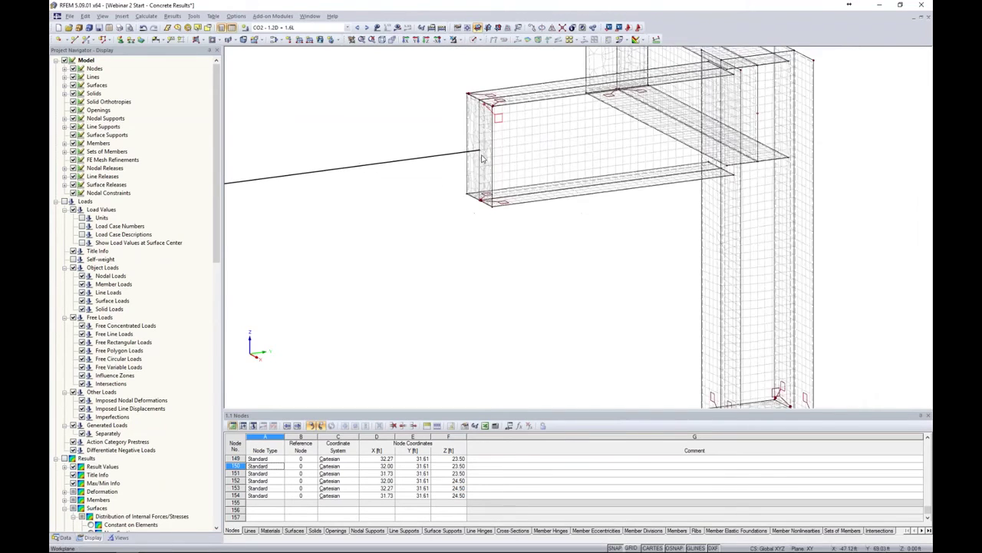
scroll(491, 164, down, 6)
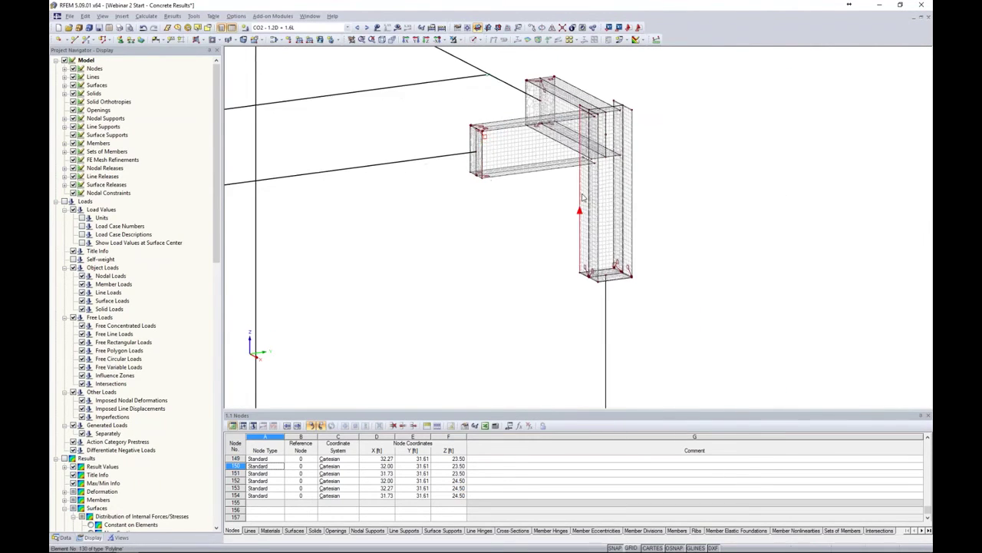
scroll(580, 210, down, 2)
scroll(455, 186, up, 5)
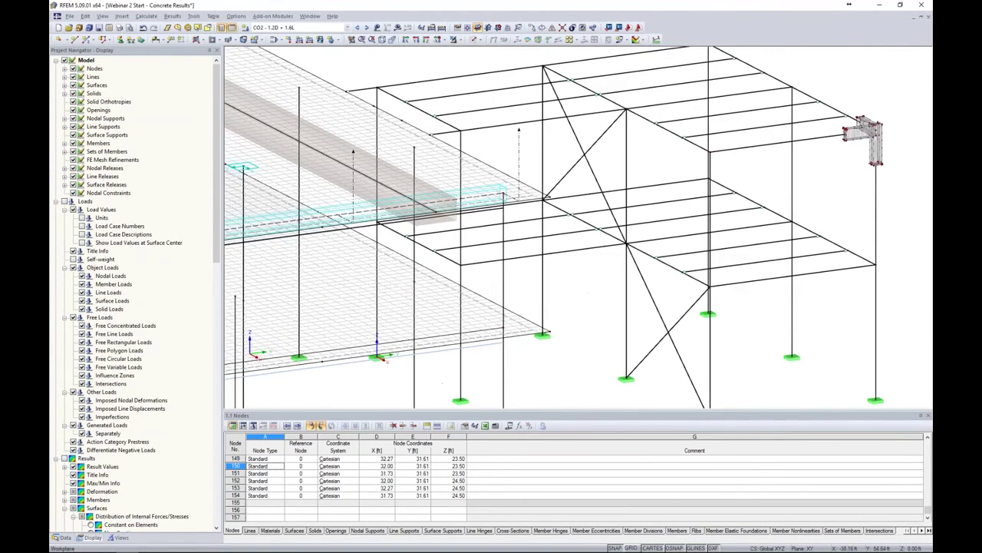
scroll(455, 186, up, 2)
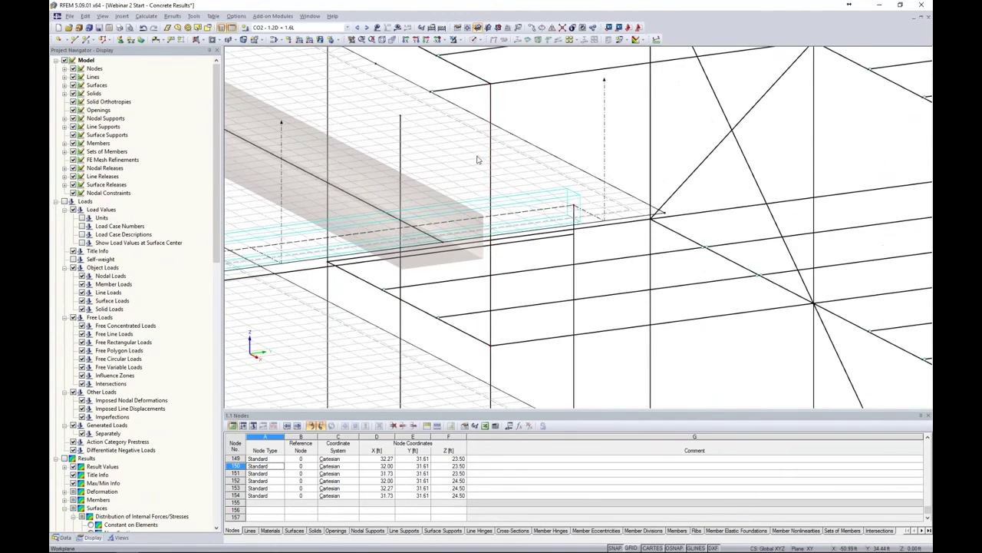
scroll(559, 167, down, 5)
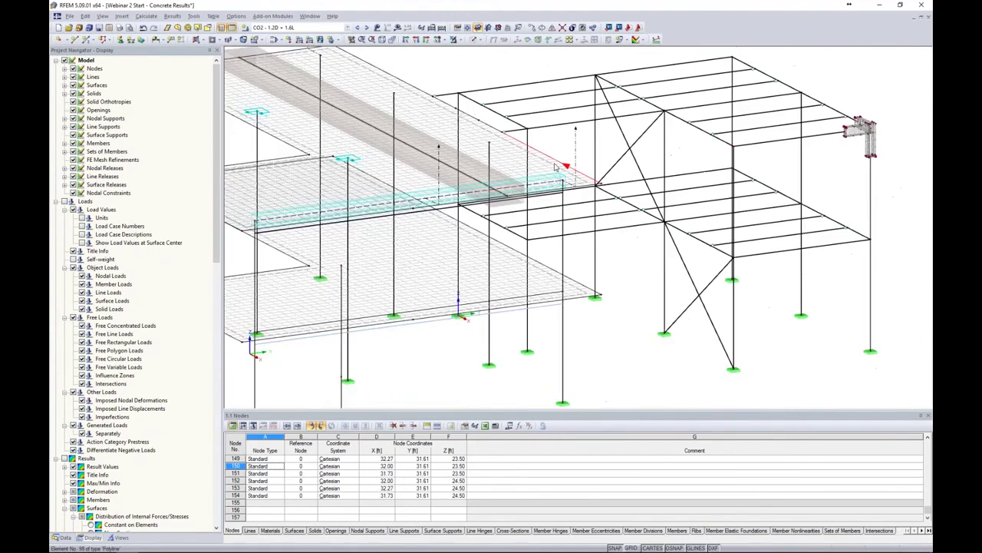
scroll(812, 142, up, 6)
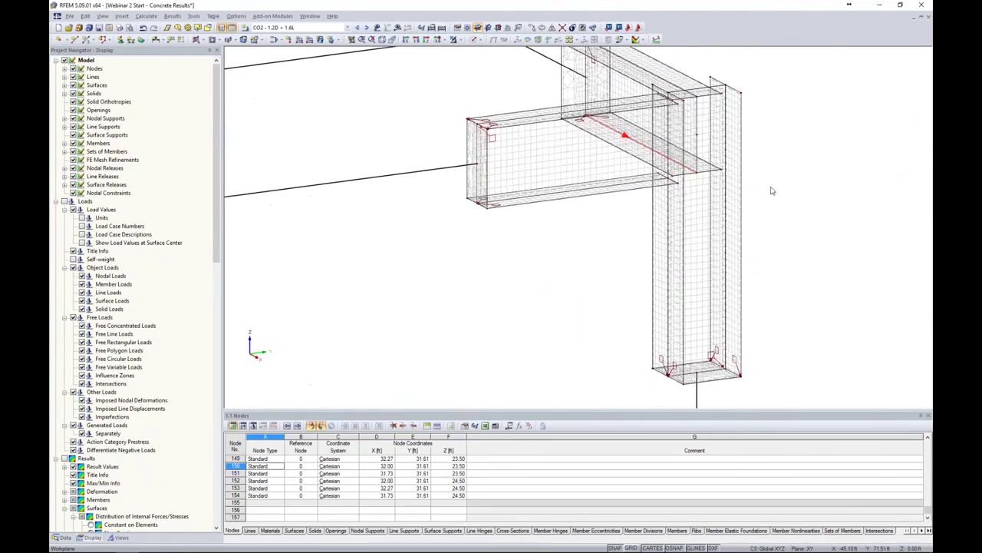
Apply a circular FE mesh refinement with adjusted radius and target length to nodes 138 and 140, where the X-direction beam's web meets the column
scroll(656, 143, up, 5)
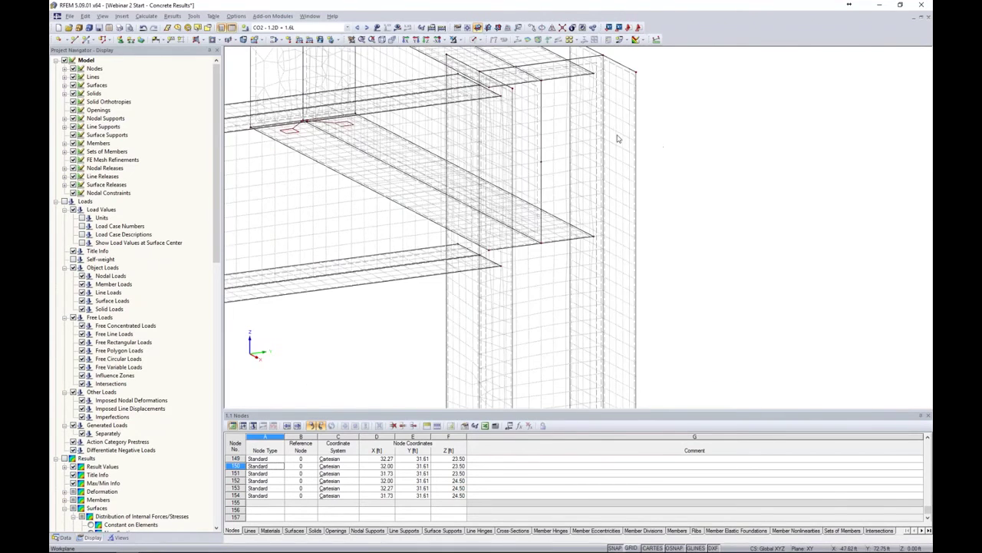
click(541, 81)
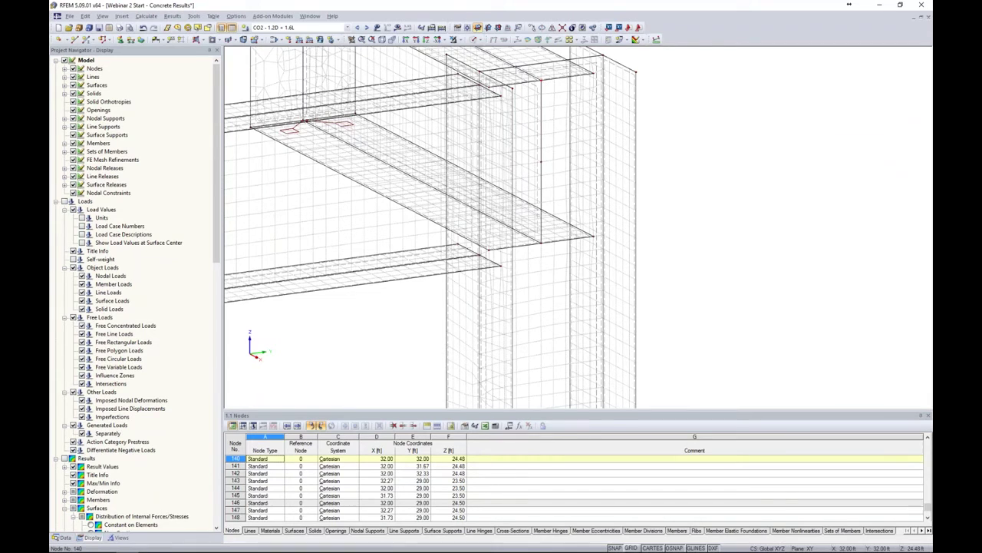
click(542, 244)
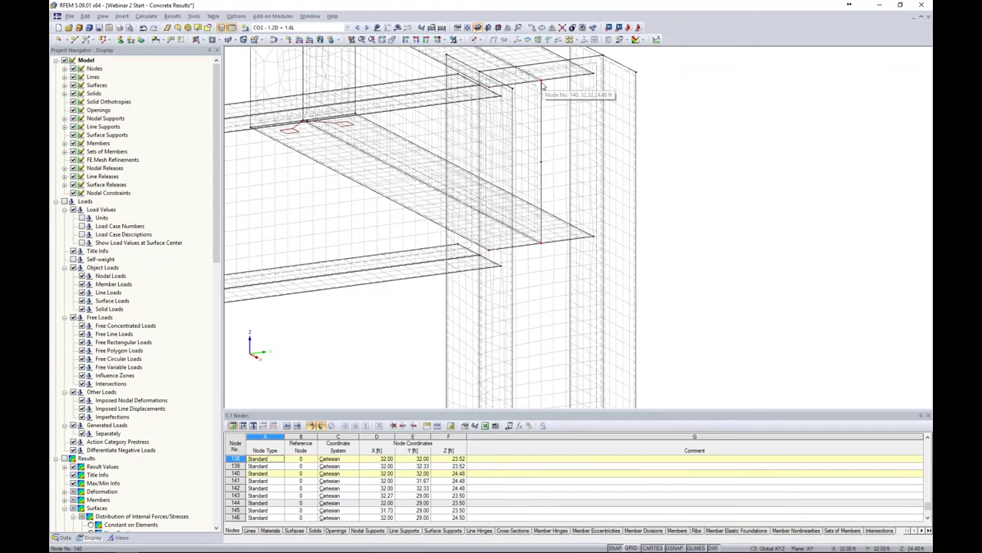
right_click(541, 82)
mouse_move(564, 109)
click(683, 116)
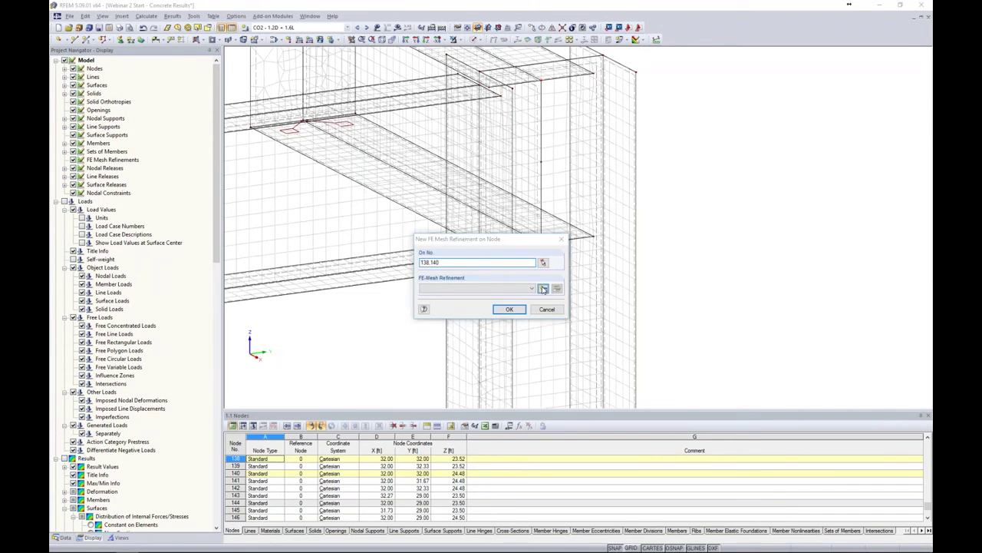
click(543, 288)
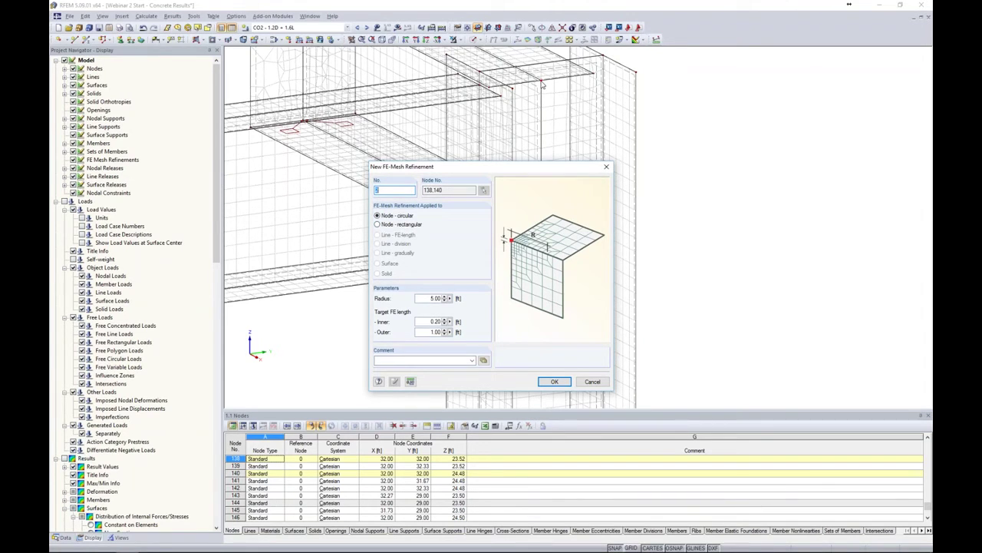
double_click(434, 299)
text(0)
key(Tab)
text(00.0)
click(554, 381)
click(515, 309)
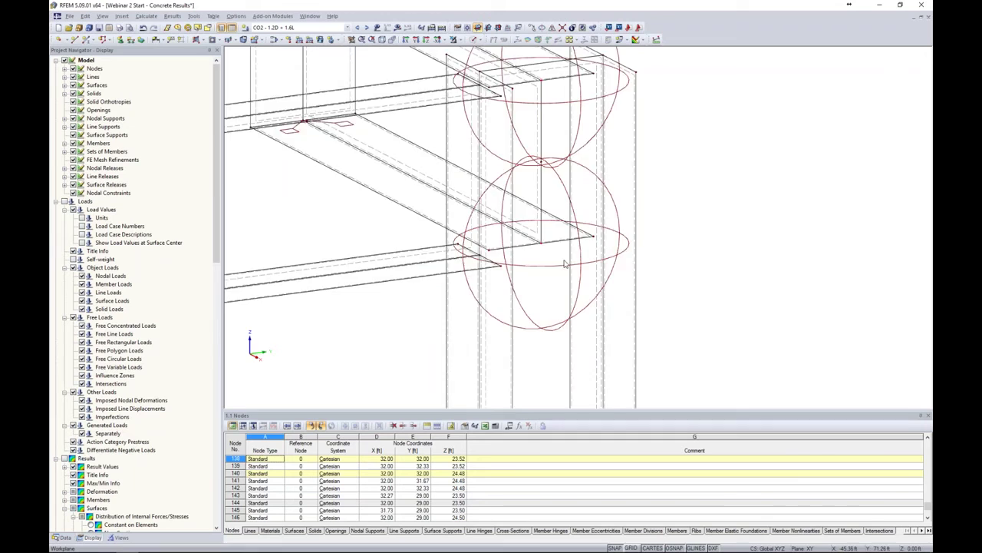
Regenerate the FE mesh and examine the elements around the two refined nodes at the column
scroll(564, 263, down, 3)
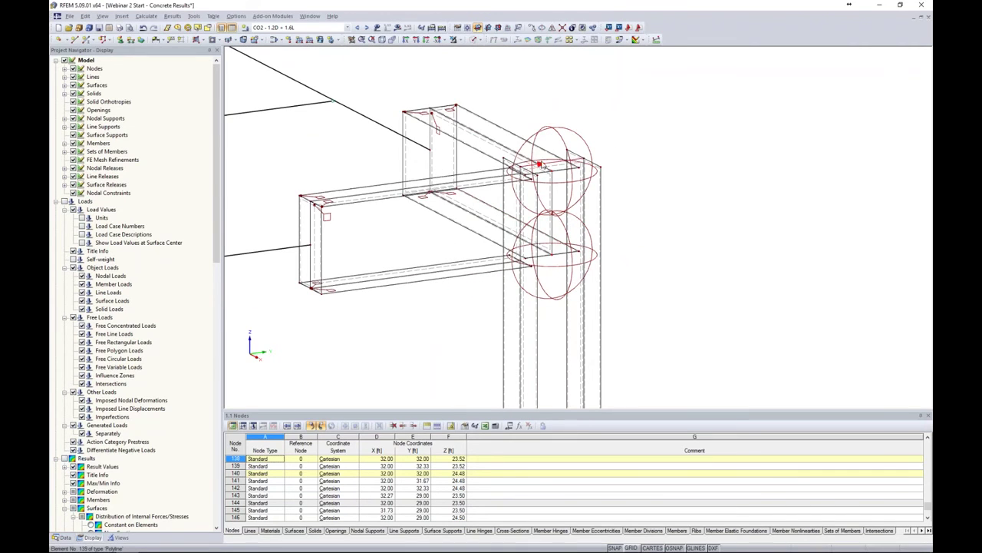
click(146, 16)
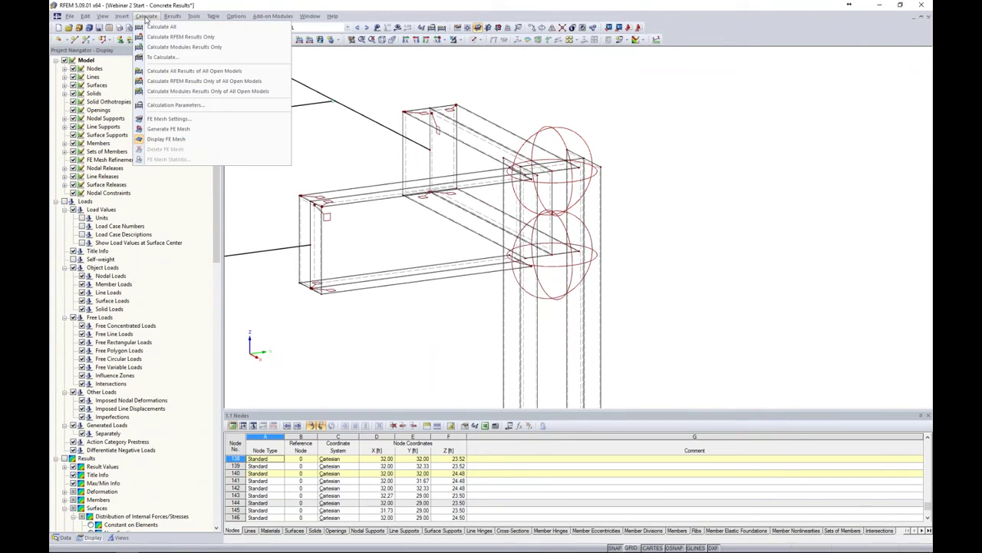
click(170, 129)
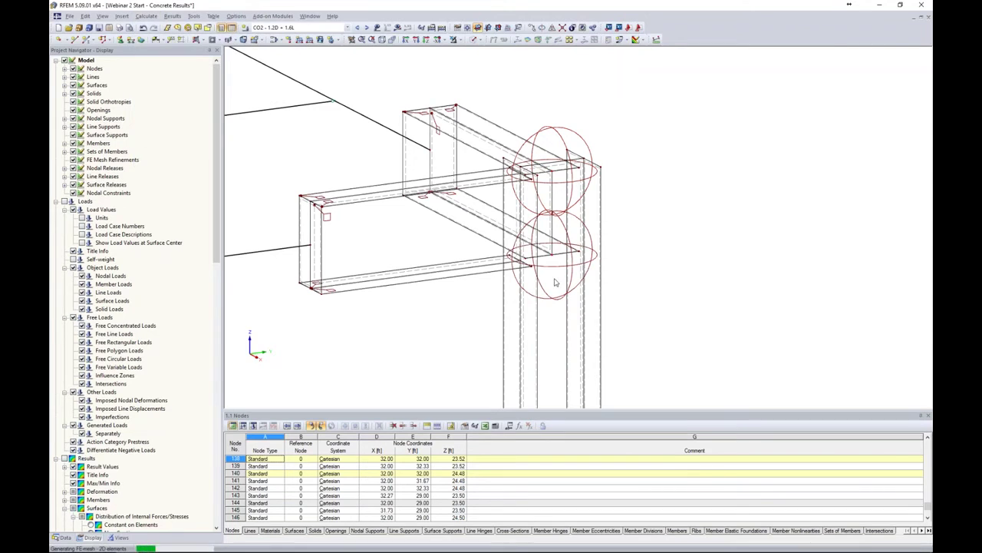
scroll(551, 263, up, 2)
scroll(551, 263, up, 4)
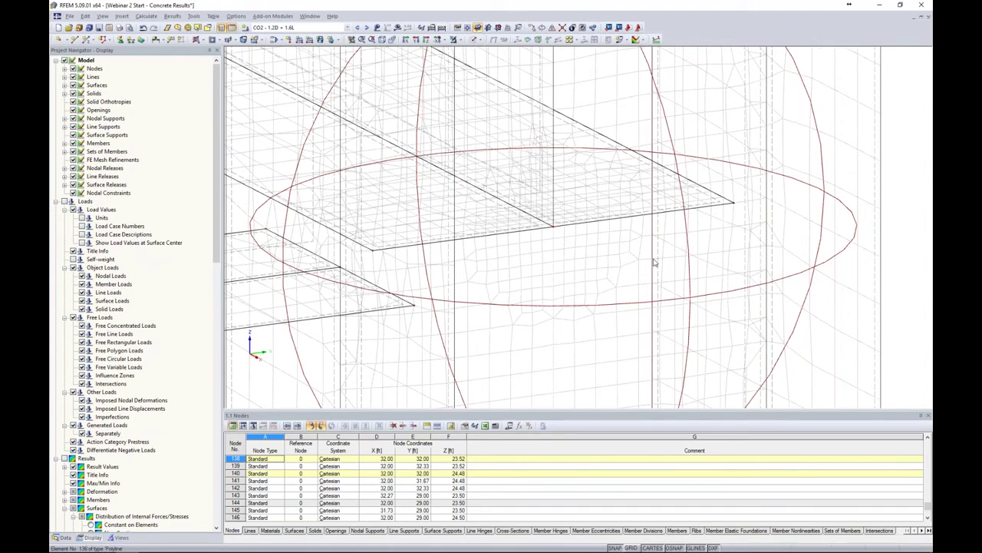
scroll(644, 271, down, 5)
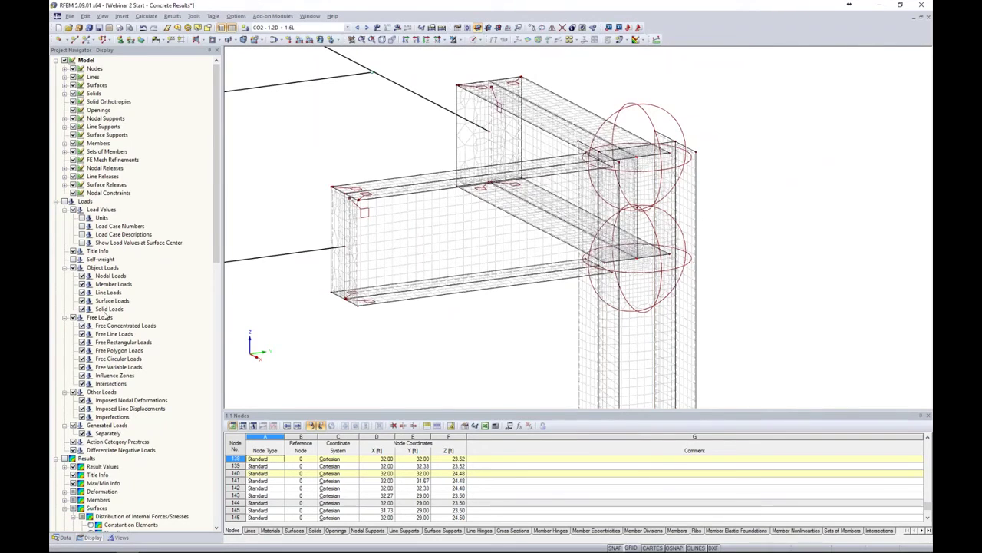
Hide the FE mesh refinement symbols and bring the meshed corner connection into view
click(73, 168)
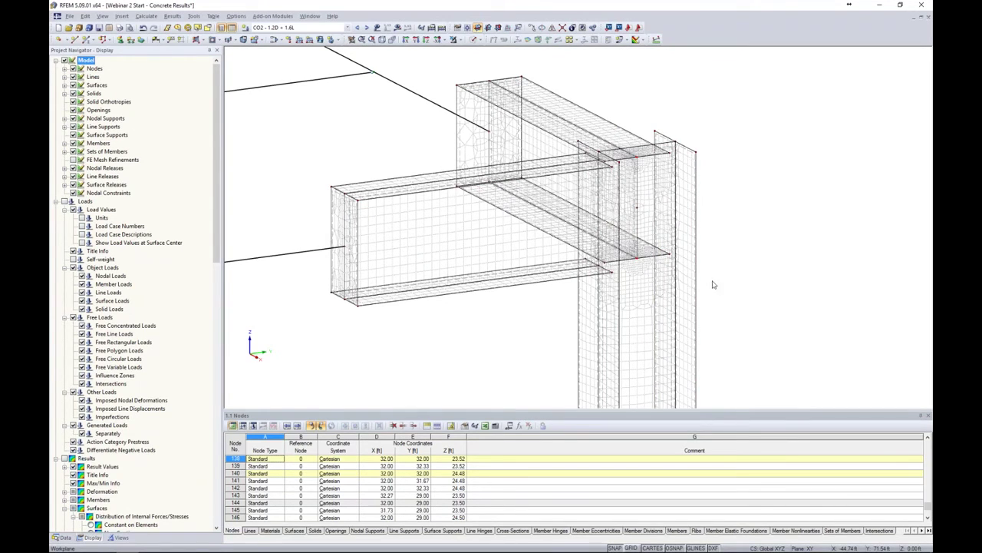
ctrl+middle_drag(707, 227, 718, 231)
middle_drag(719, 231, 693, 228)
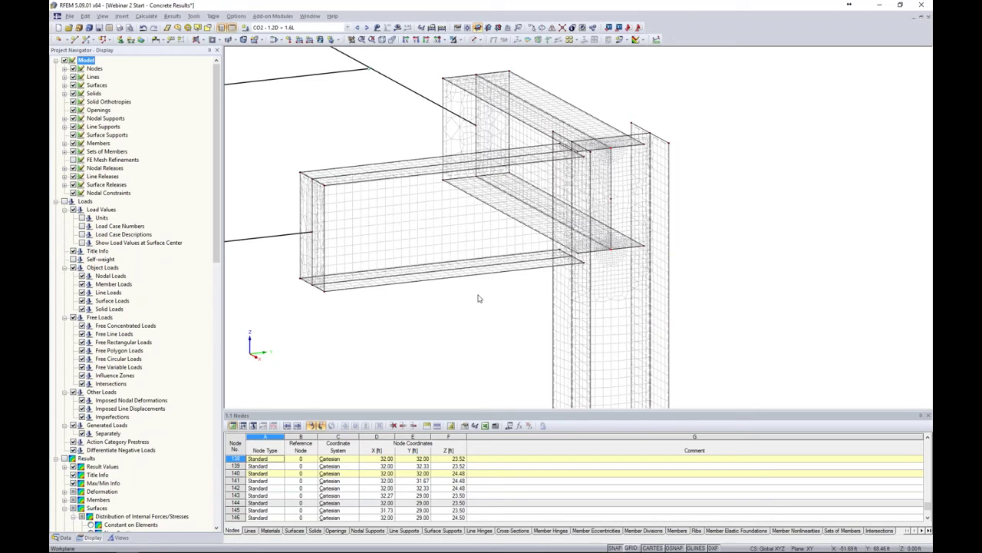
Start a graphical line release and create a new release type with rotation φx released and a spring constant of 40 kipft/rad/ft
click(65, 537)
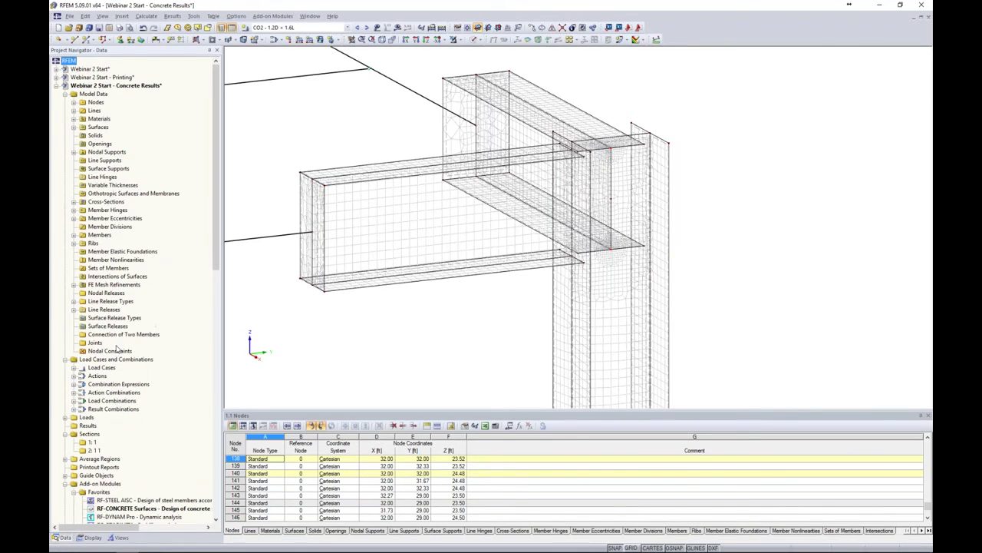
right_click(106, 310)
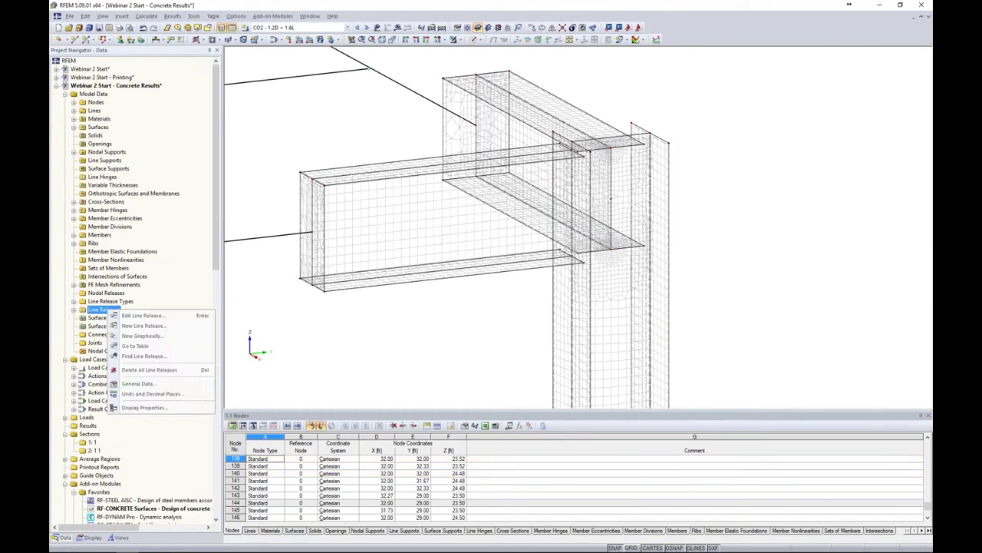
click(135, 336)
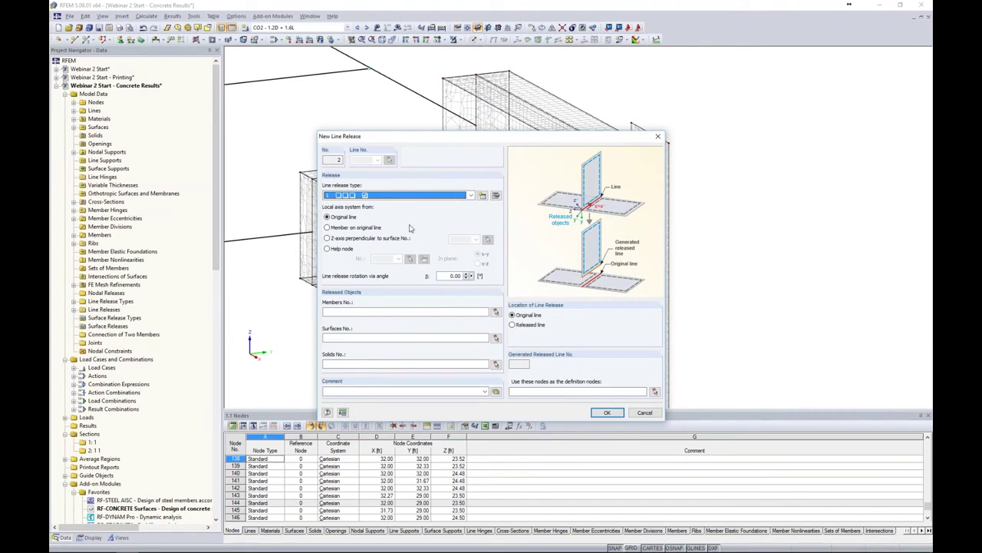
click(418, 197)
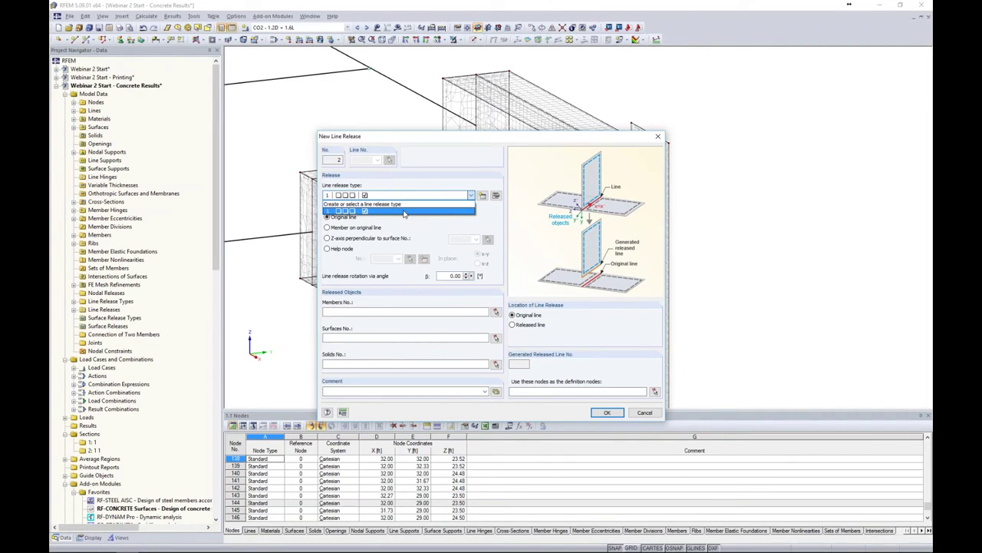
click(407, 212)
click(482, 195)
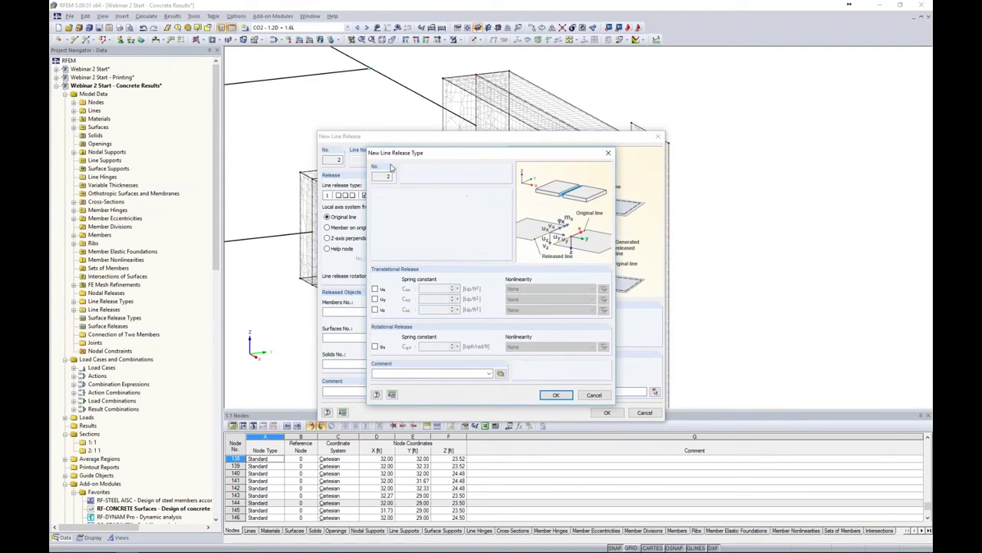
click(375, 347)
drag(431, 346, 469, 346)
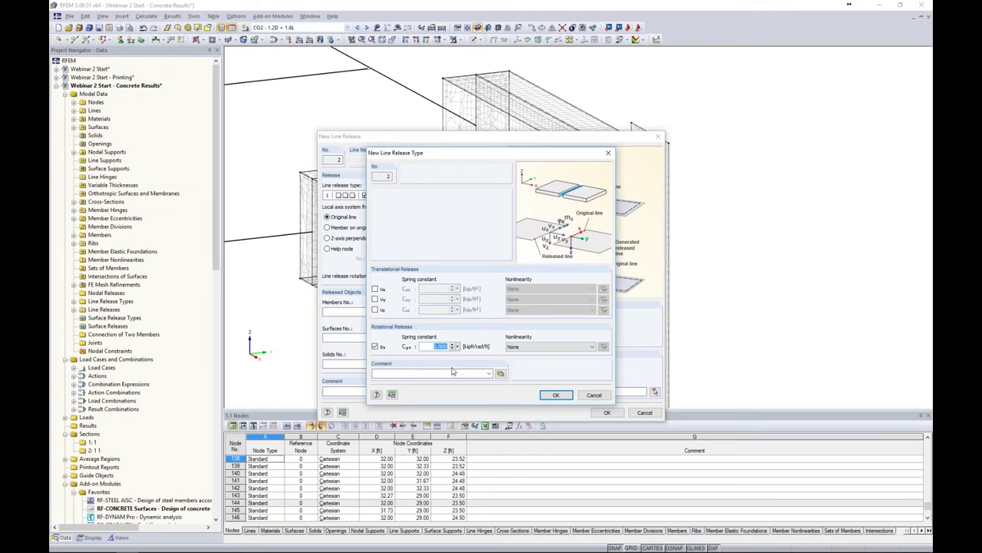
text(40)
click(550, 396)
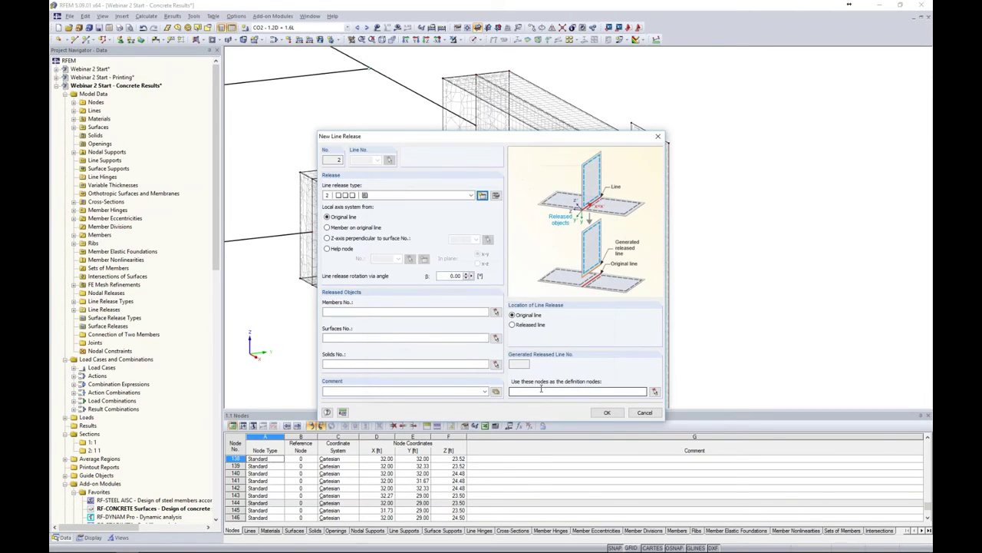
Release surface 7 along the lines where the X-direction beam's top and bottom flanges meet the column
click(496, 338)
scroll(613, 182, up, 3)
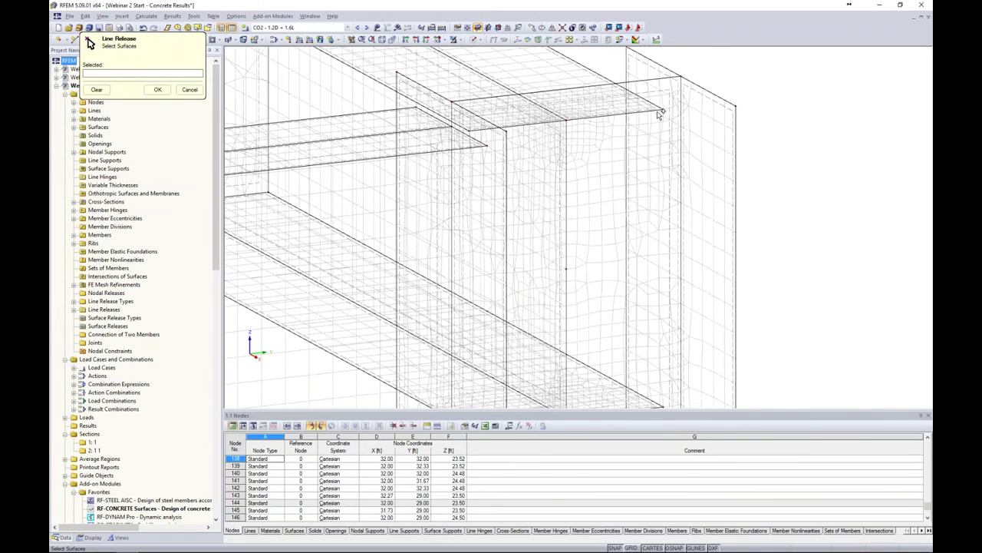
click(657, 92)
click(157, 89)
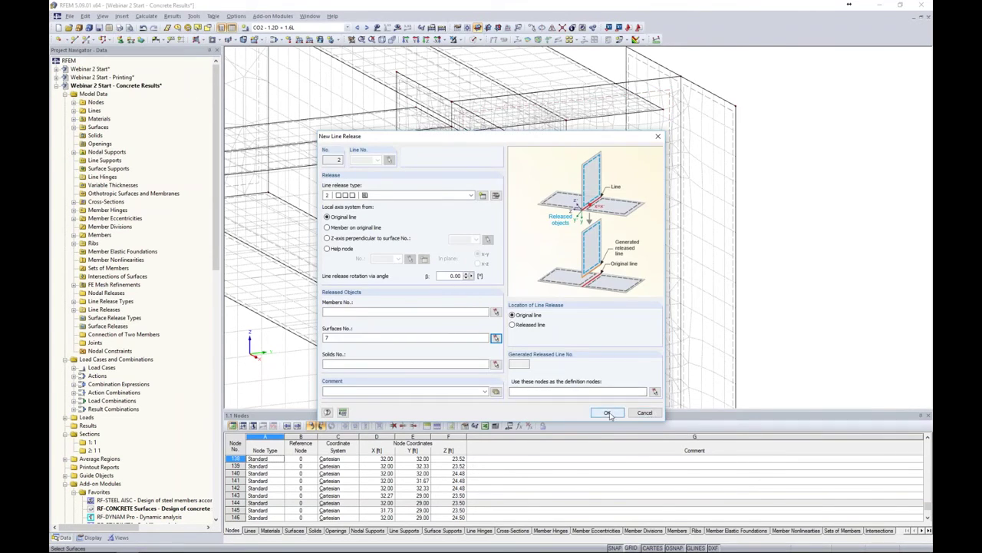
click(611, 413)
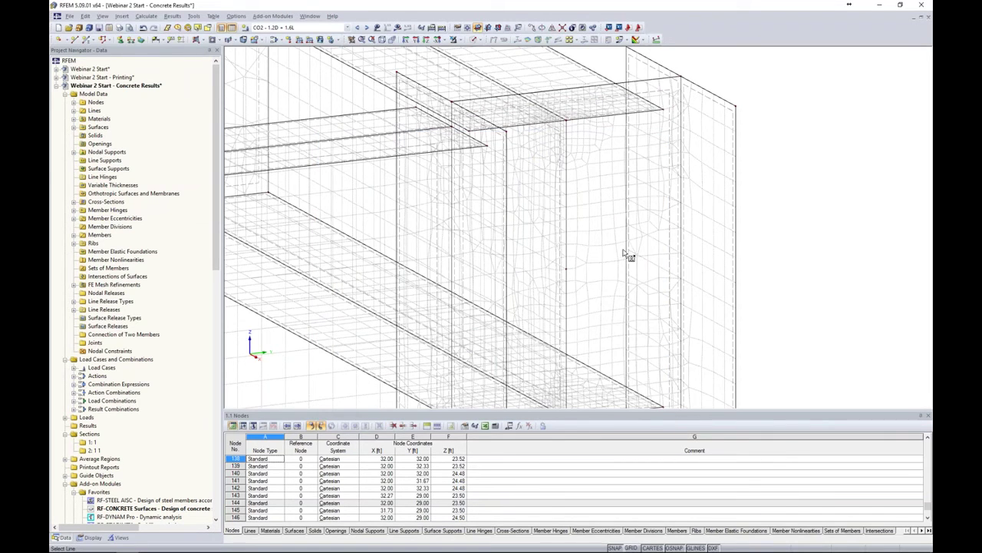
click(537, 123)
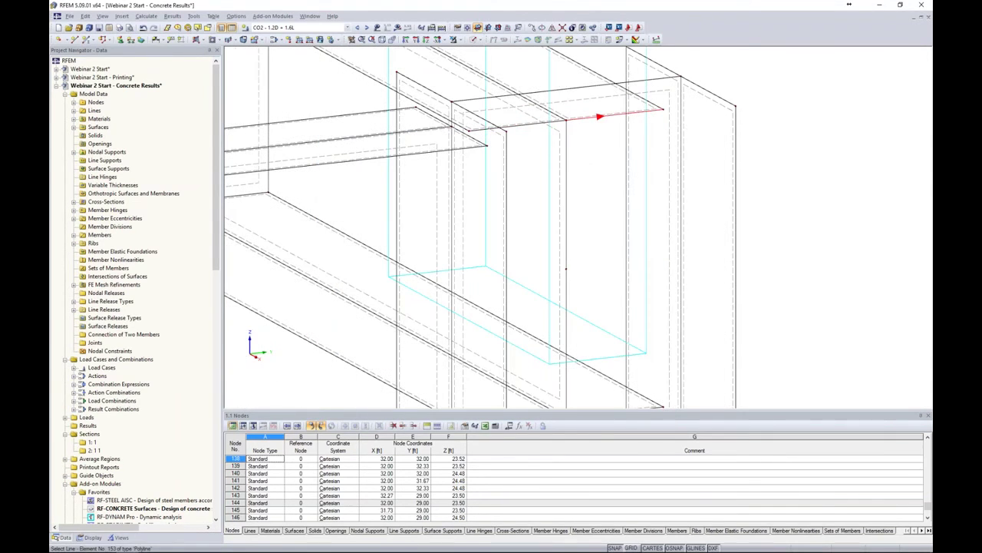
scroll(588, 208, down, 3)
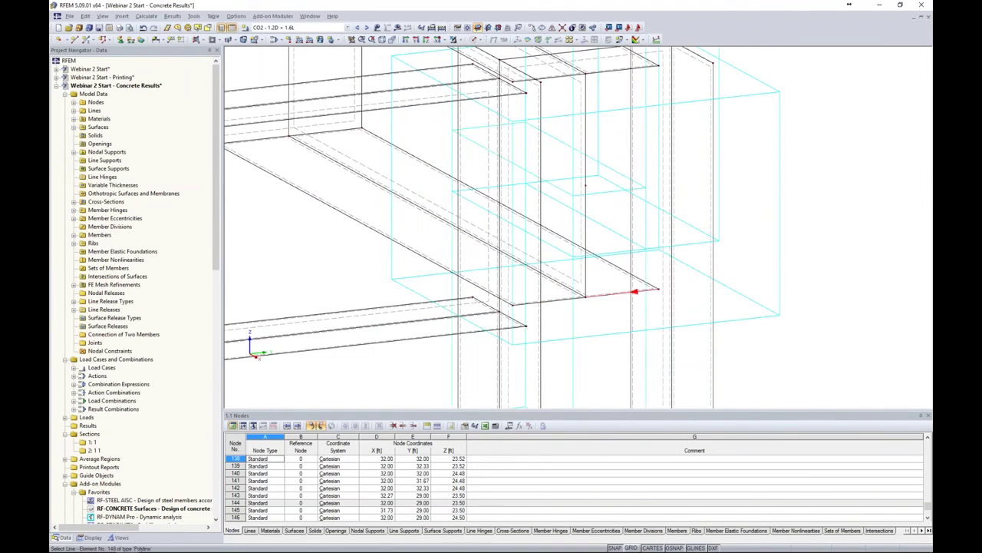
scroll(700, 276, down, 1)
scroll(699, 276, down, 2)
middle_drag(759, 268, 621, 85)
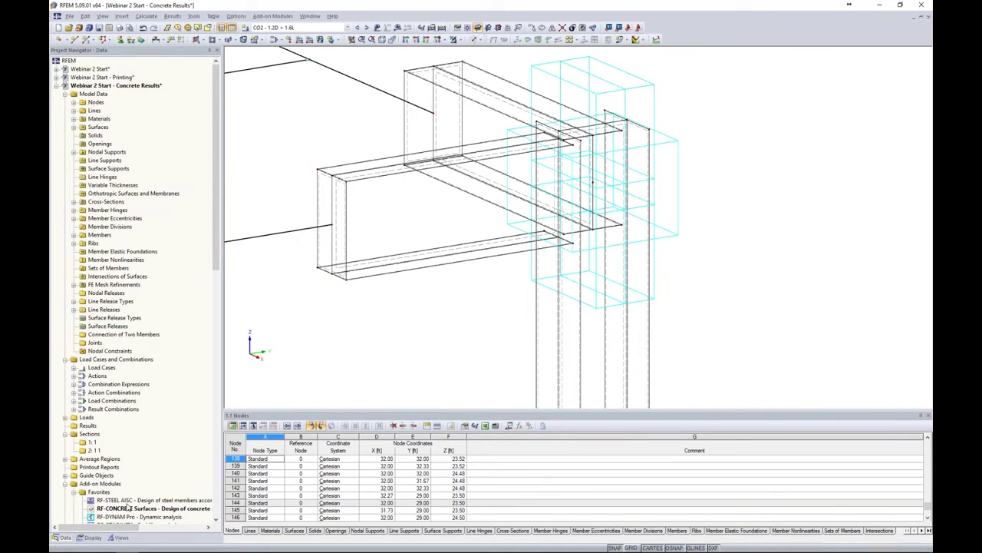
Hide the line release symbols and bring the surrounding frame into view
click(92, 537)
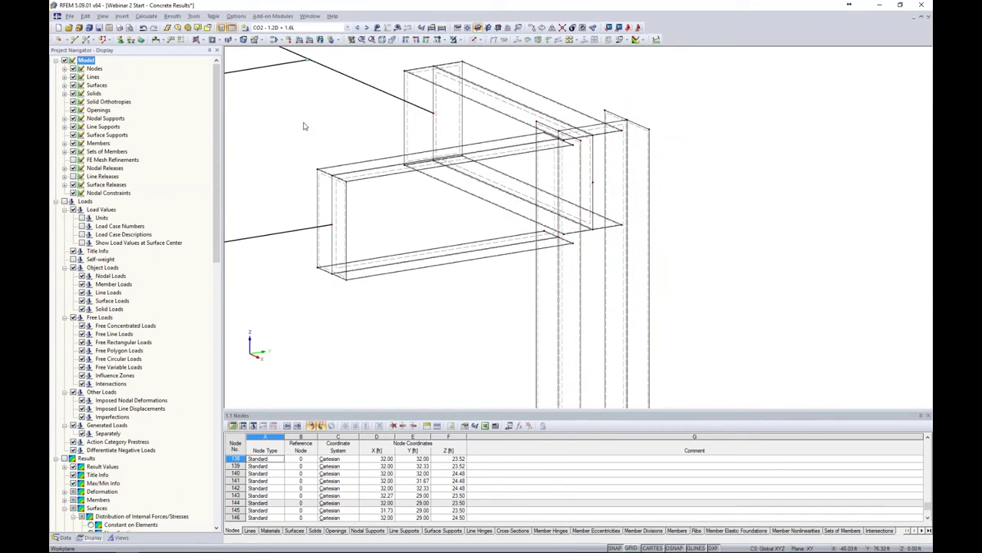
scroll(305, 127, down, 3)
middle_drag(305, 132, 482, 146)
scroll(491, 158, down, 3)
scroll(445, 108, down, 2)
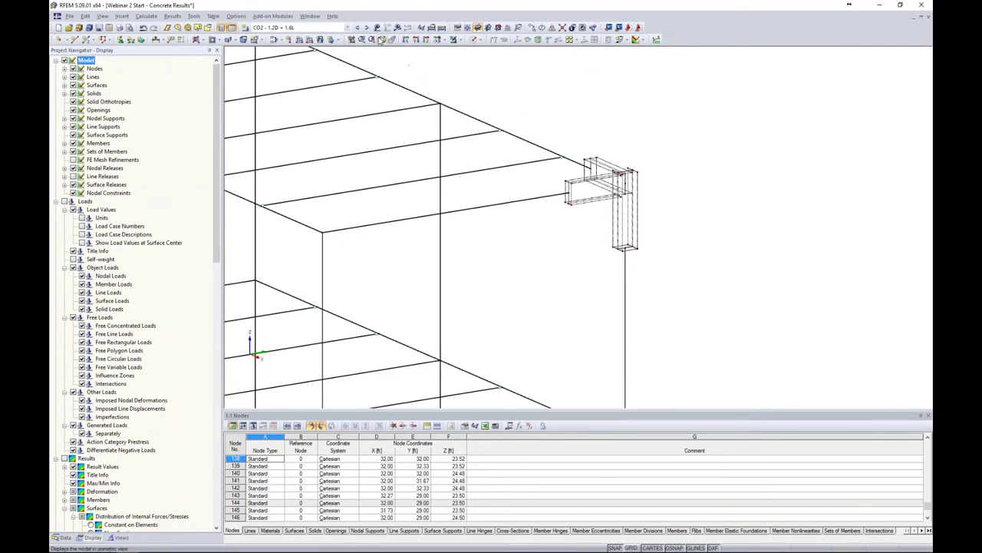
Switch to load case LC1 - Dead and examine the beam loads around the detailed corner connection
click(348, 28)
click(340, 37)
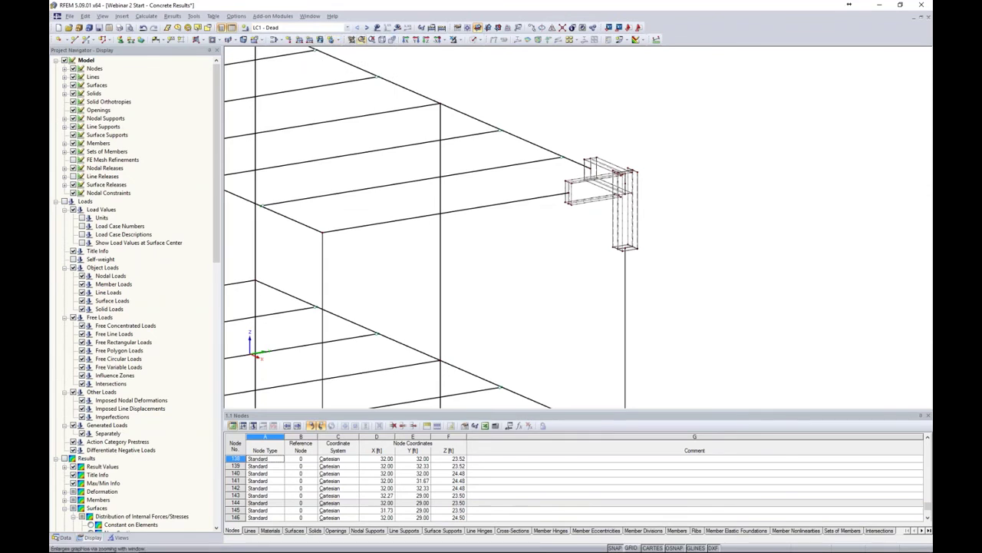
scroll(594, 126, down, 3)
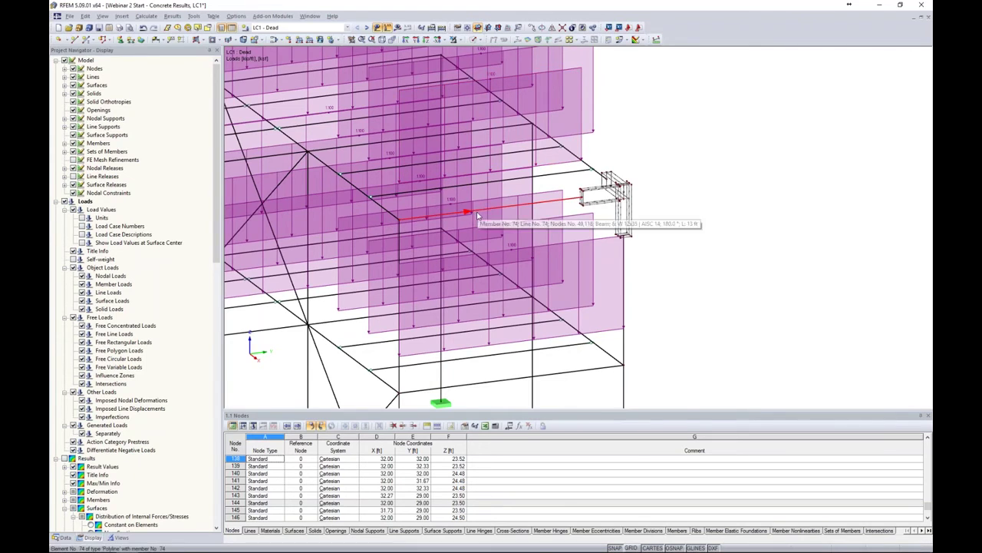
scroll(605, 220, down, 4)
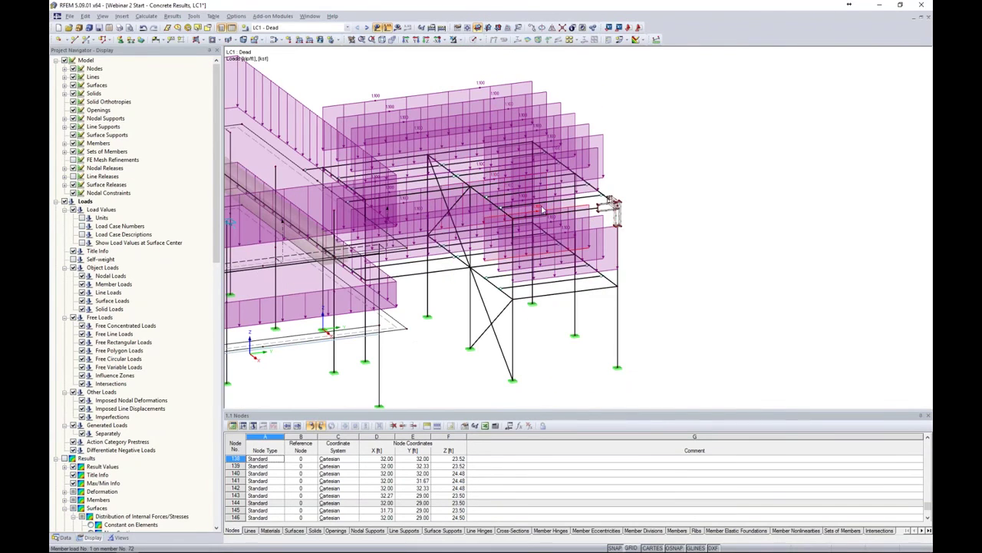
scroll(581, 206, up, 3)
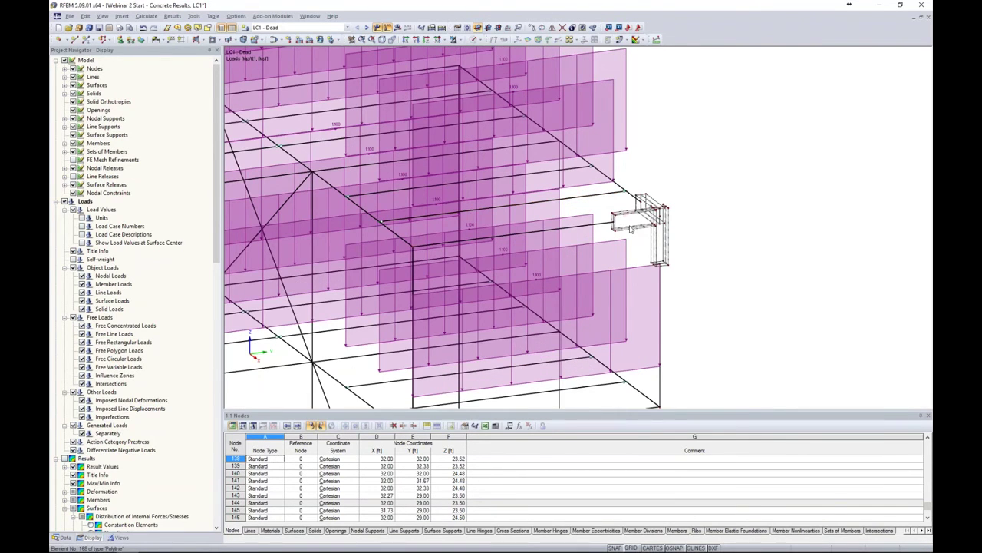
scroll(637, 215, up, 3)
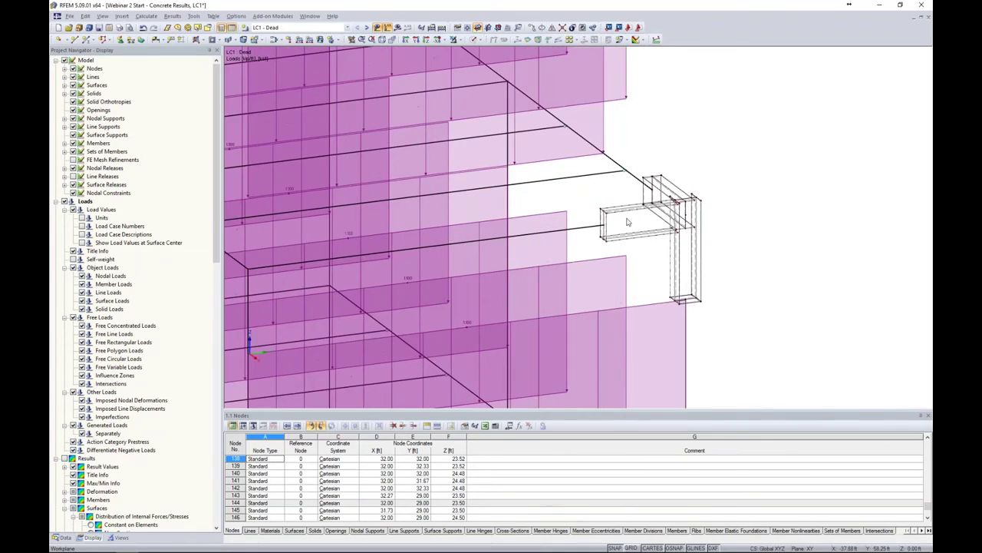
Apply a uniform line load of -1.1 kip/ft in global ZL to the top web line of the Y-direction beam stub in LC1
scroll(649, 222, down, 1)
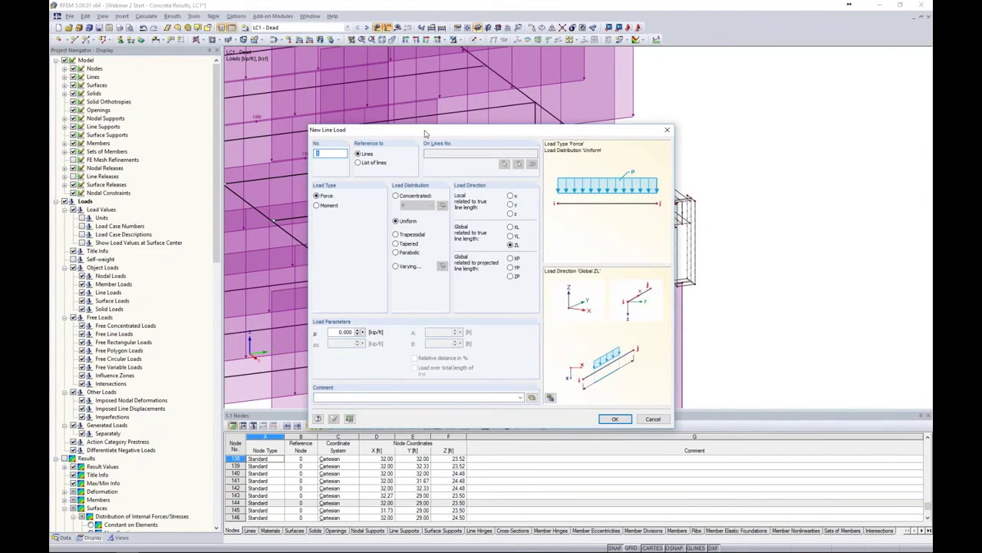
drag(426, 134, 350, 112)
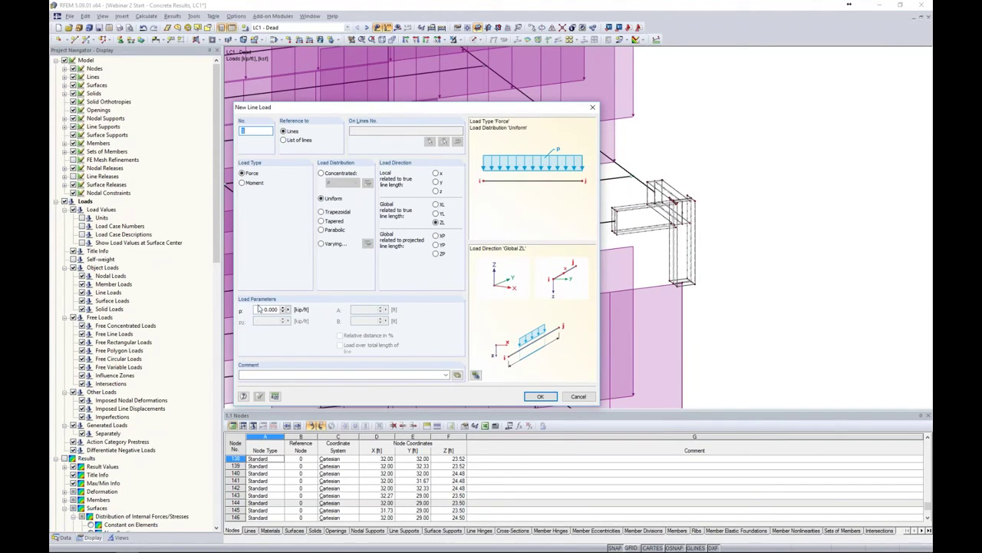
key(BackSpace)
text(-1.1)
click(540, 396)
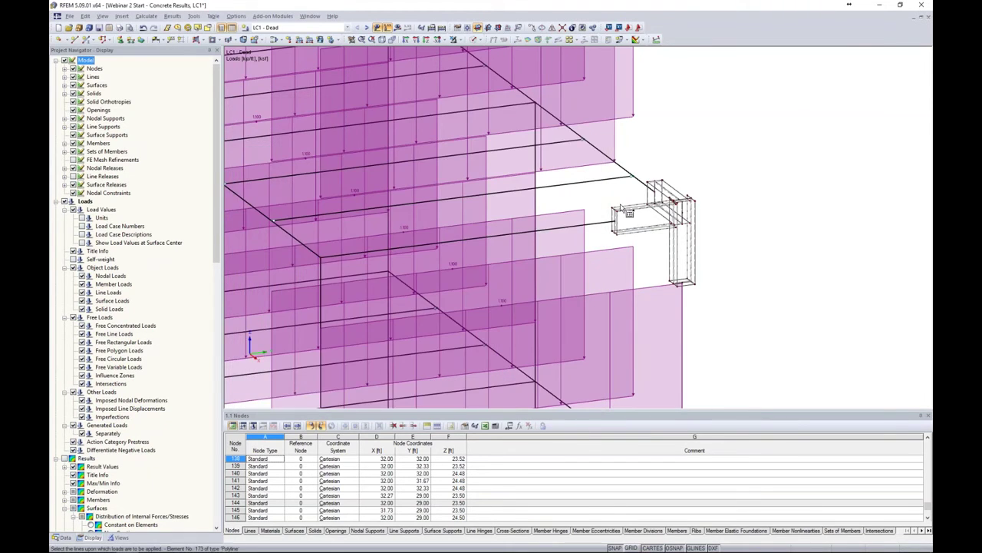
scroll(631, 213, up, 5)
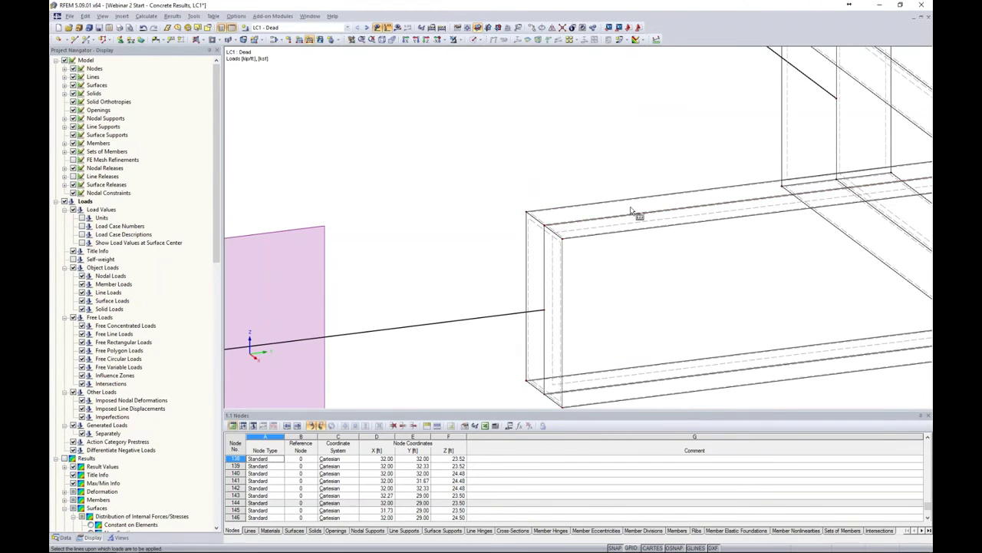
scroll(631, 213, down, 4)
scroll(632, 213, down, 5)
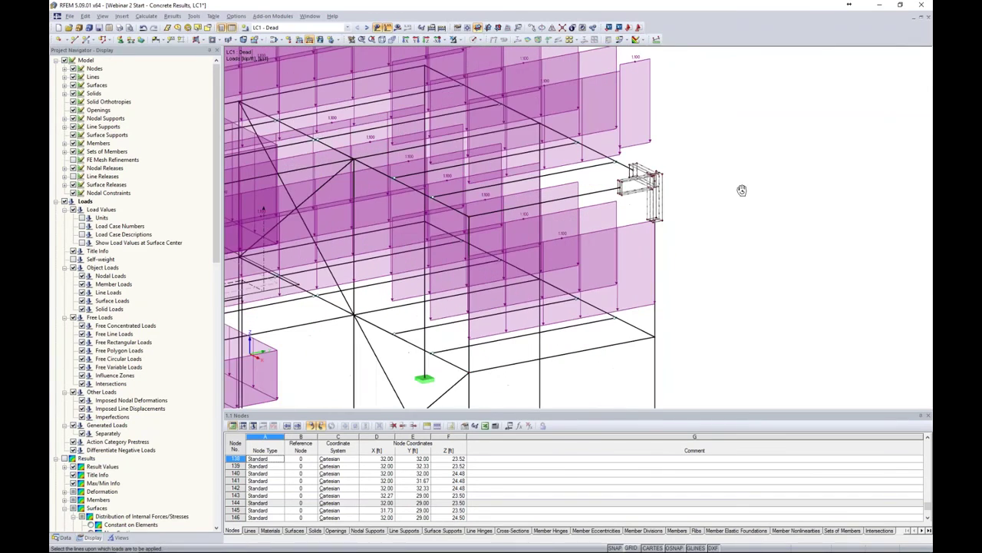
scroll(653, 201, up, 3)
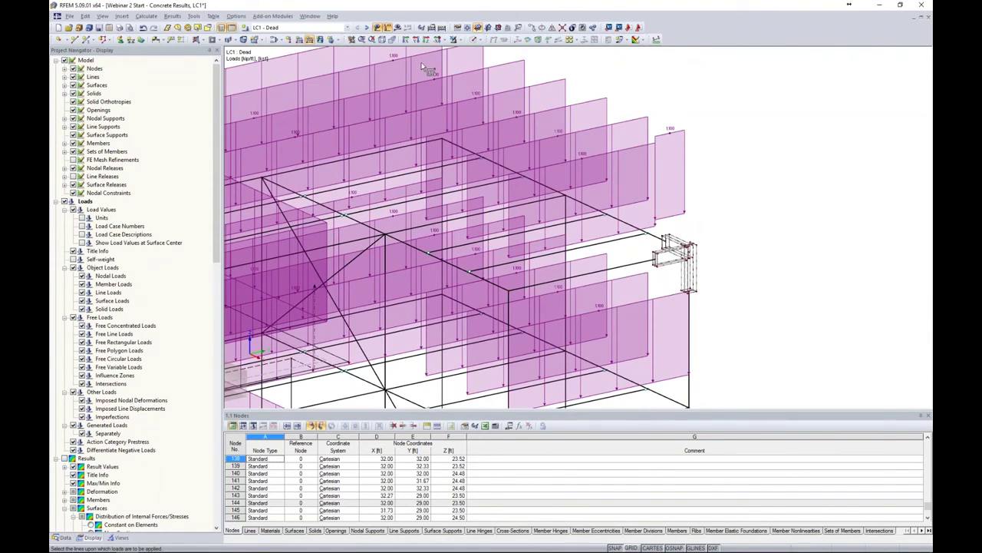
Apply a uniform line load of -0.3 kip/ft in global ZL to the same beam stub line in LC2 - Live
click(367, 28)
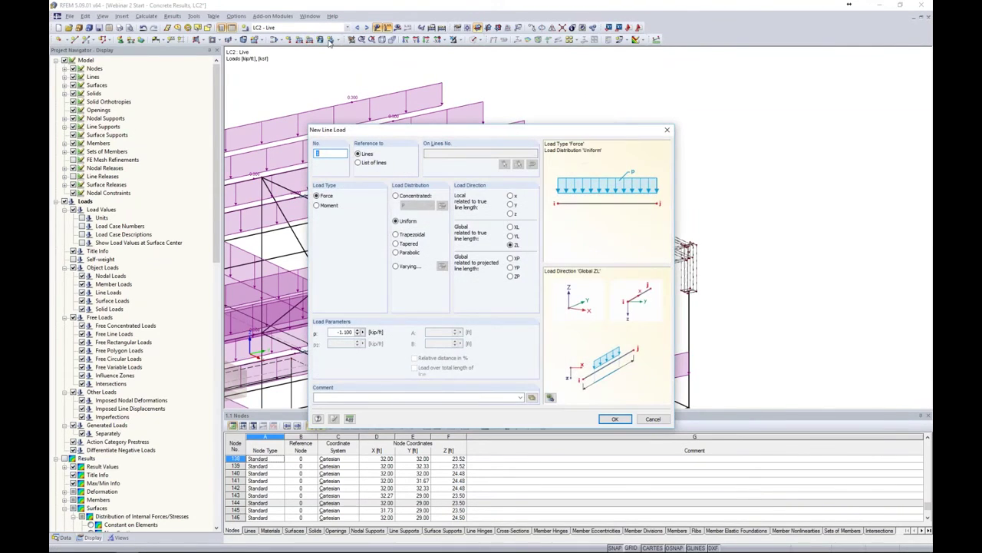
double_click(333, 332)
text(-0)
click(616, 419)
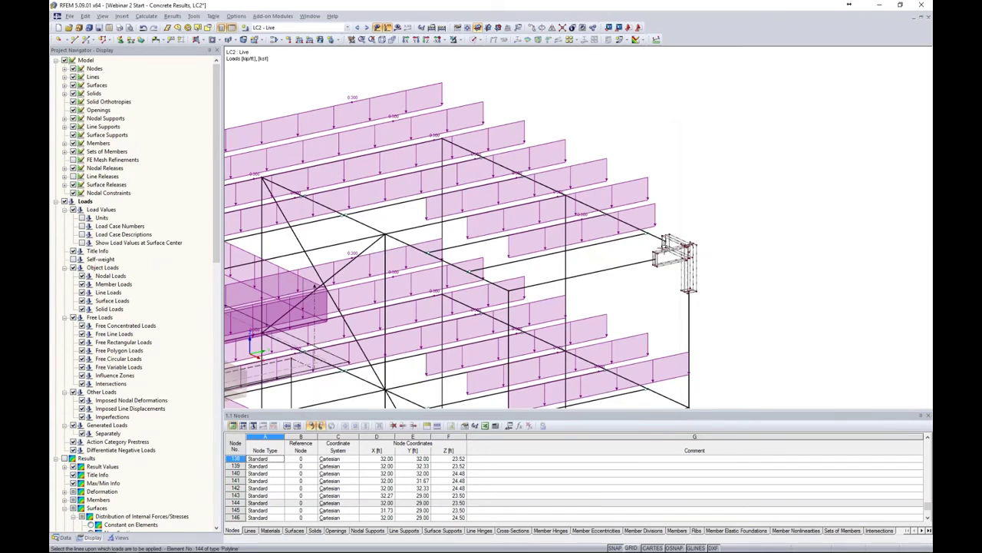
scroll(666, 251, up, 2)
scroll(667, 251, up, 3)
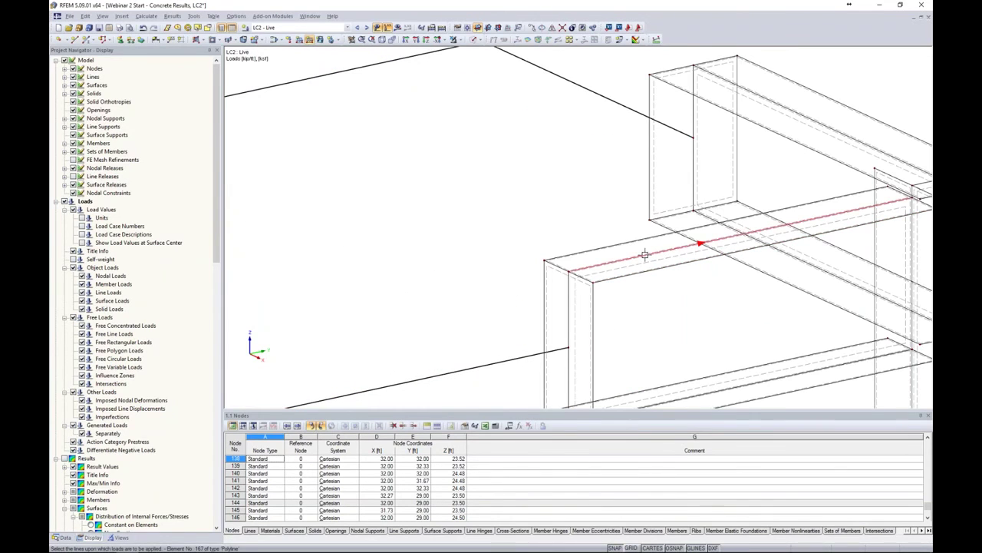
scroll(637, 258, down, 5)
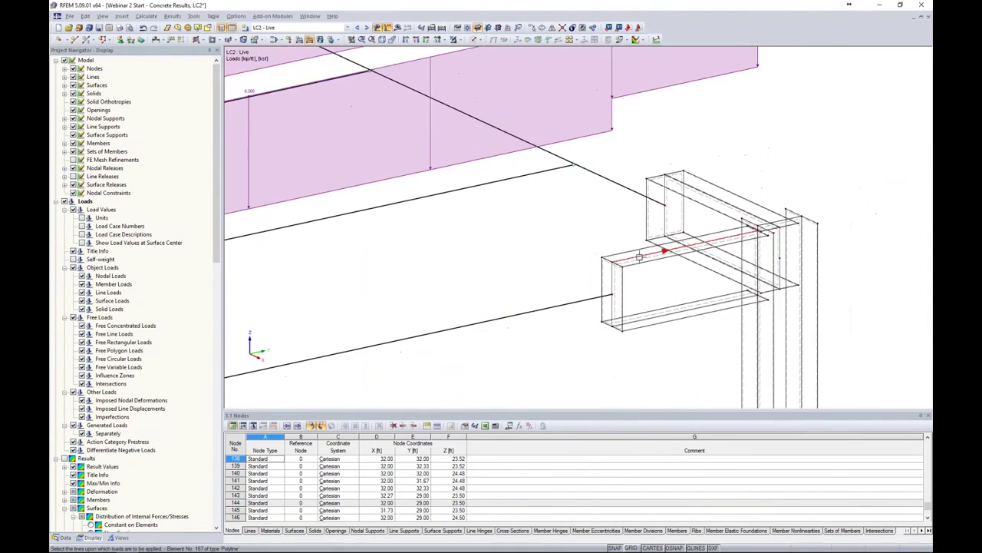
scroll(737, 222, down, 3)
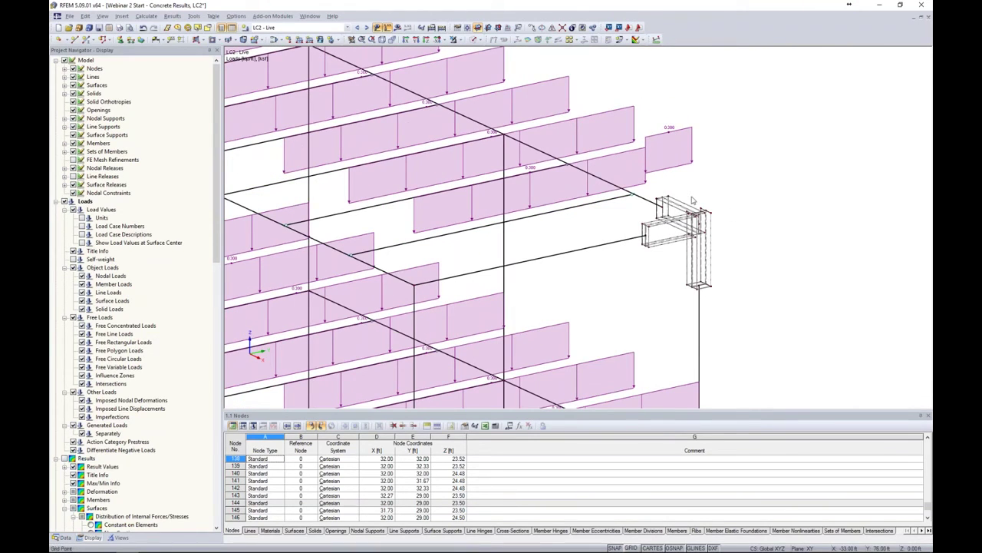
Calculate load combination CO2 - 1.2D + 1.6L and display its results
click(276, 28)
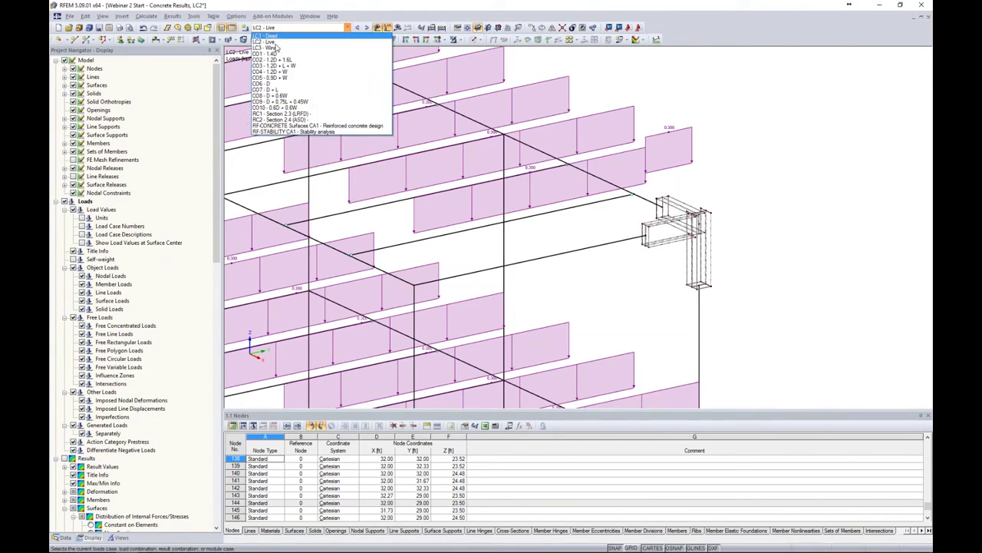
click(272, 61)
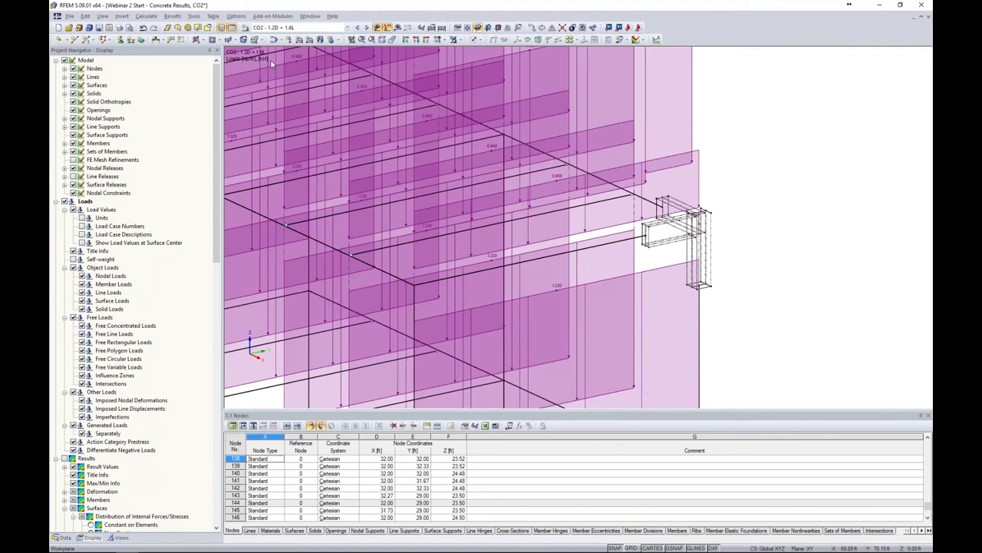
click(397, 27)
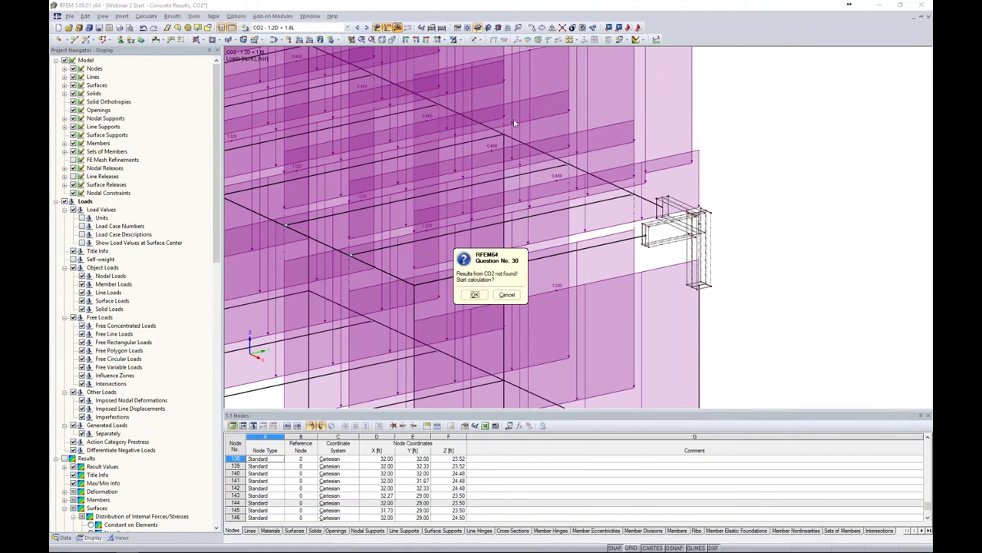
click(474, 296)
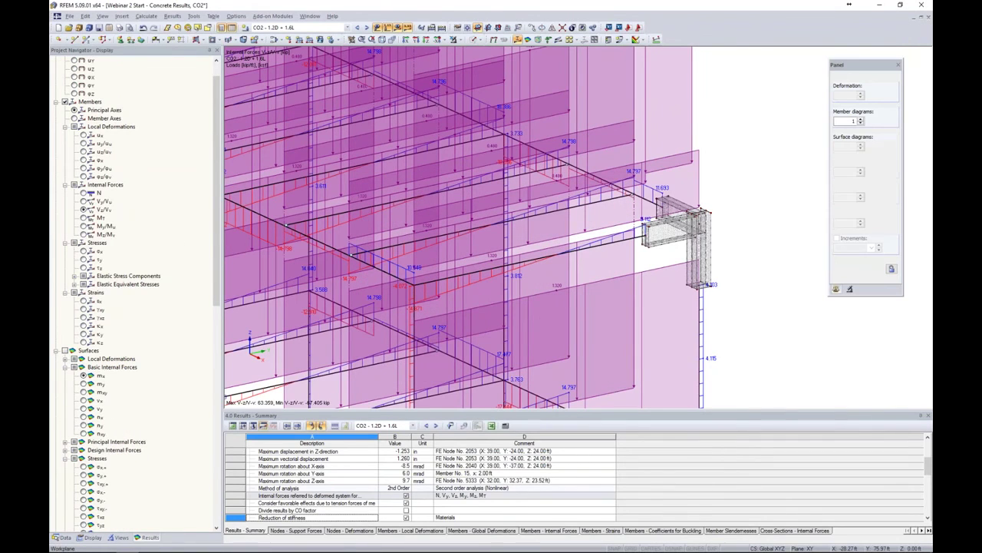
Hide the loads and limit the visible model to the surfaces of the detailed corner connection
click(377, 28)
drag(642, 151, 748, 311)
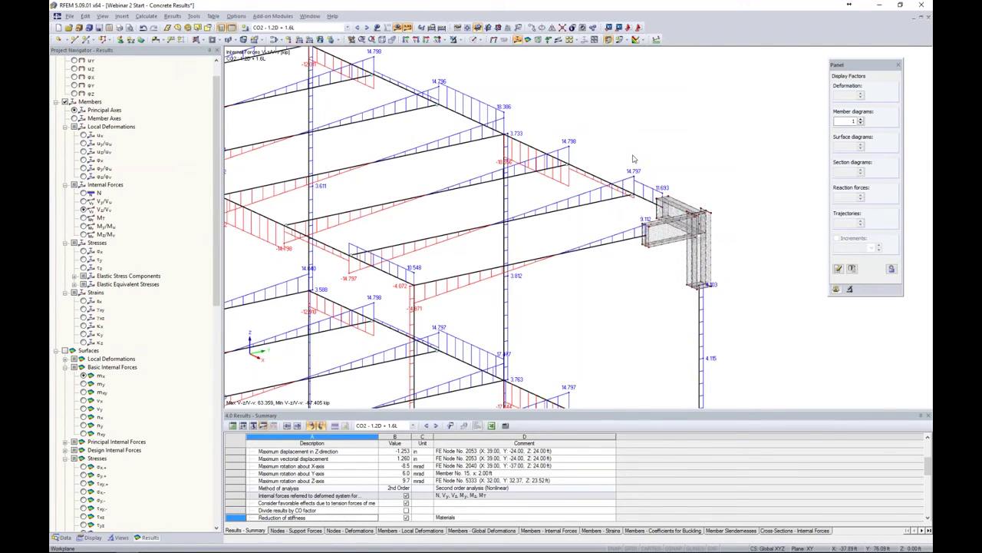
drag(628, 150, 733, 290)
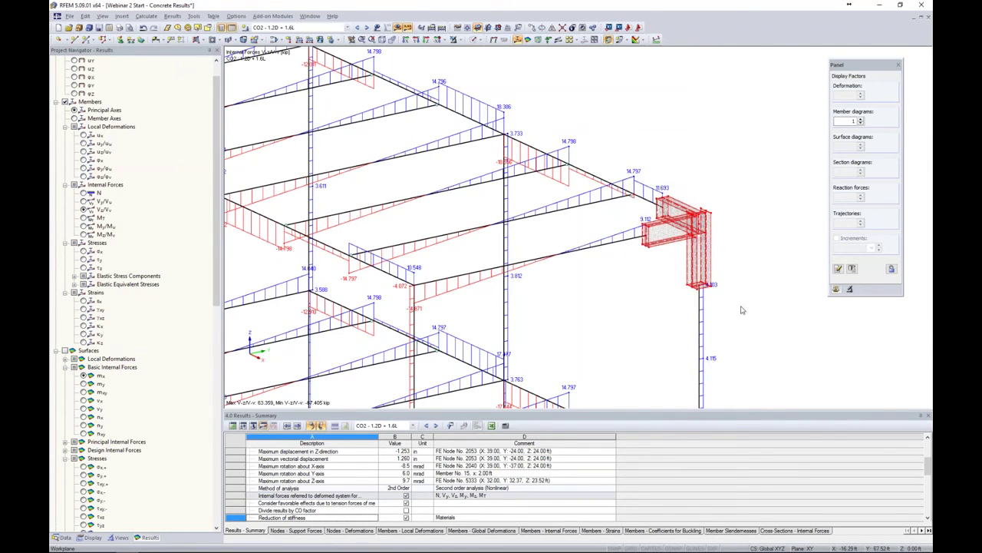
click(460, 43)
click(468, 51)
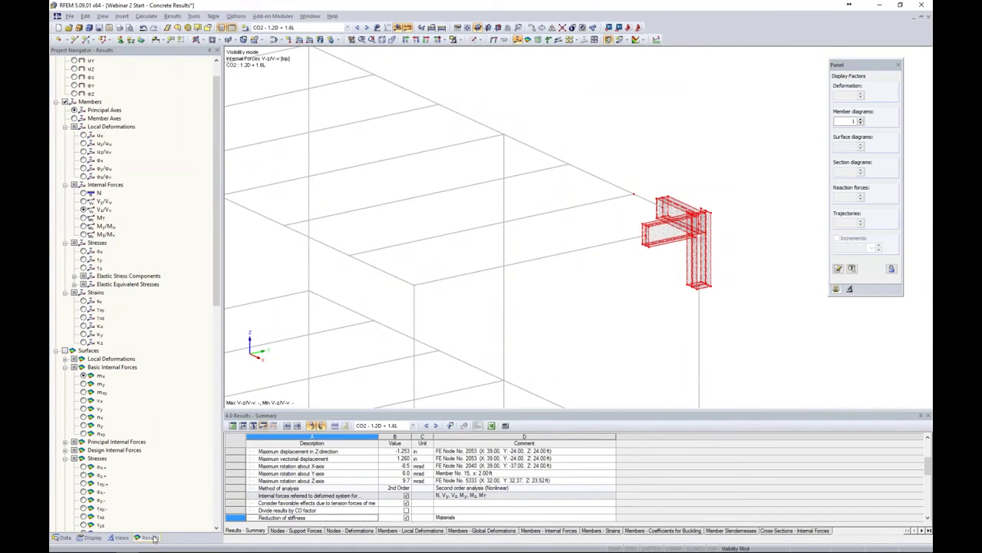
Switch off the member results and display the maximum von Mises equivalent stresses on the corner connection surfaces
click(66, 351)
click(66, 103)
click(66, 351)
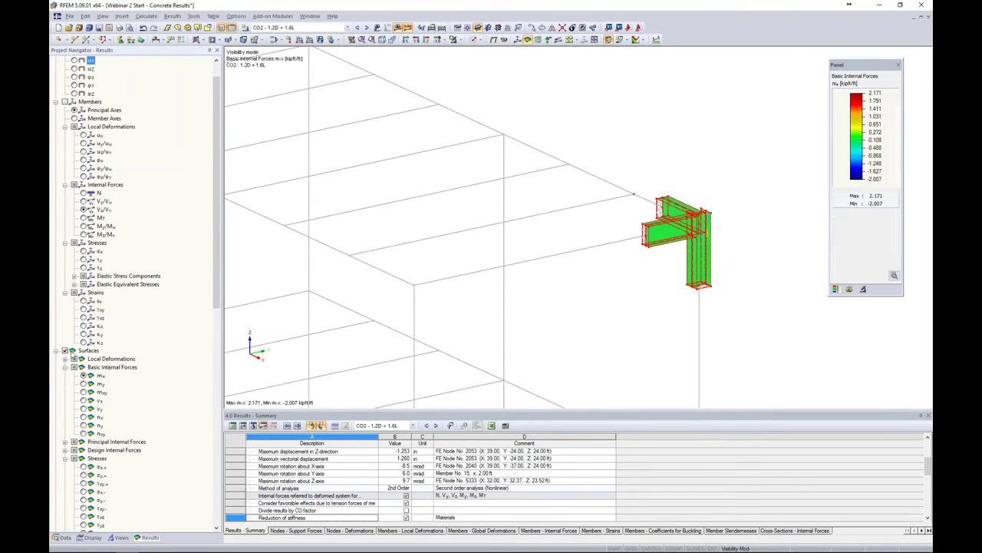
scroll(77, 357, down, 13)
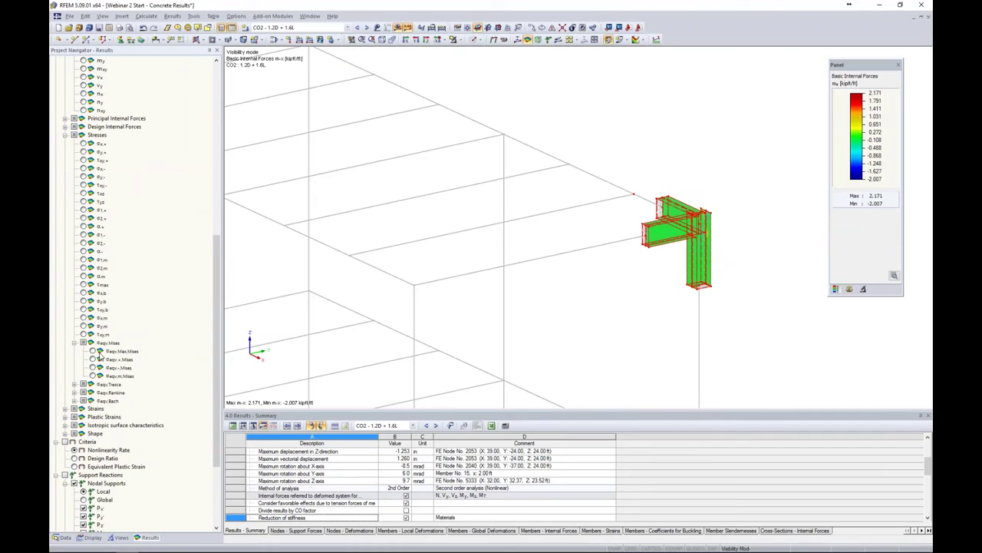
click(93, 351)
ctrl+middle_drag(407, 296, 392, 178)
scroll(513, 192, up, 8)
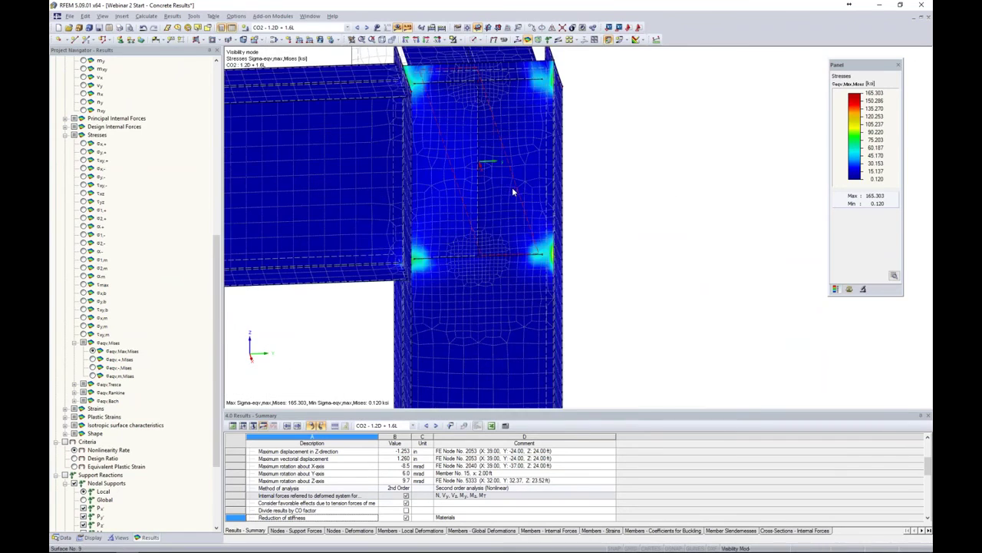
Inspect the stress peaks in the column at the beam flanges and set the surface stress distribution to Constant on Elements
scroll(514, 191, down, 5)
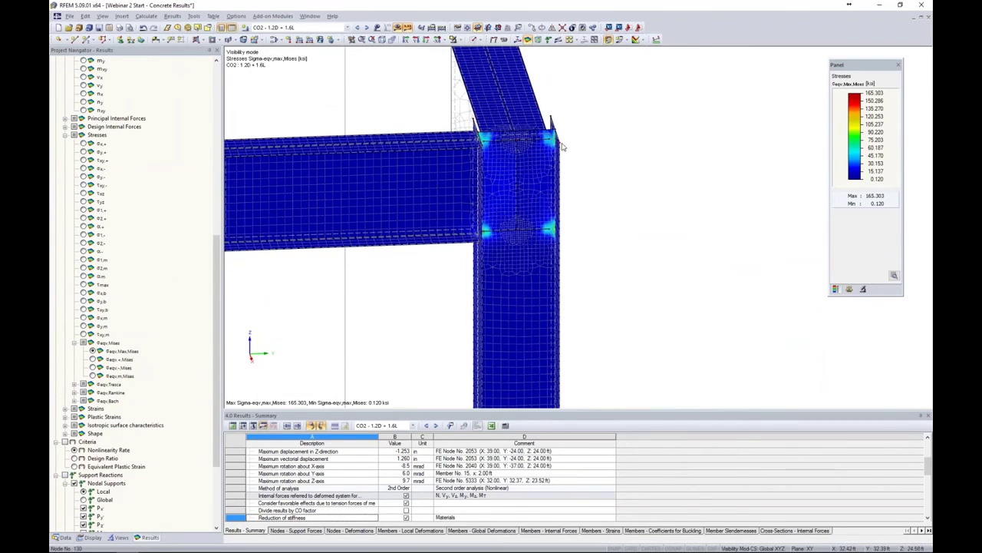
ctrl+middle_drag(590, 218, 491, 224)
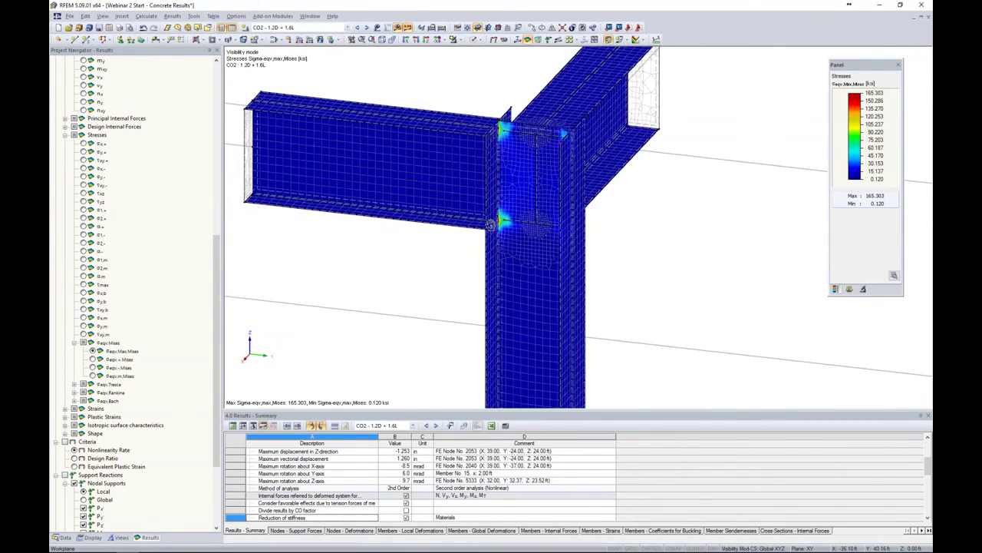
scroll(491, 225, up, 4)
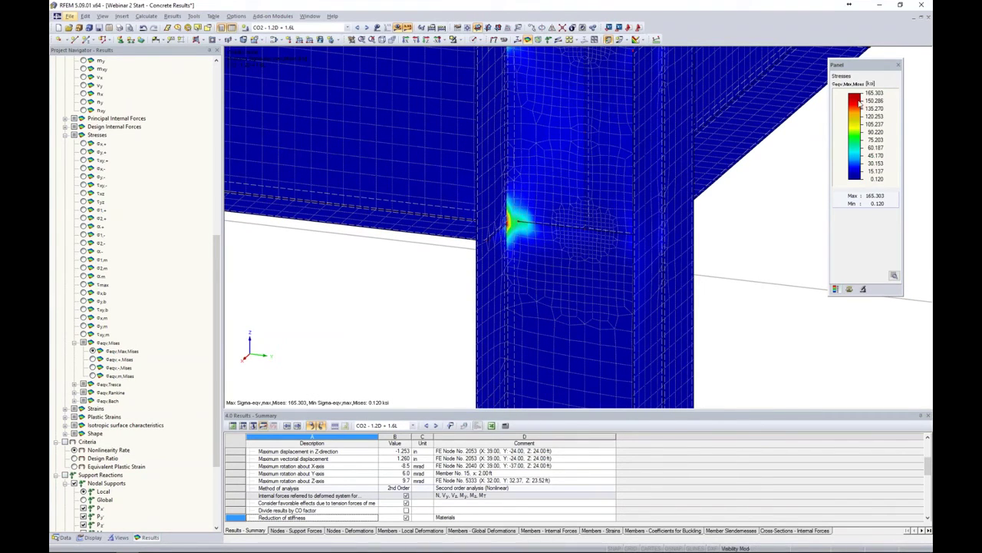
middle_drag(730, 217, 522, 91)
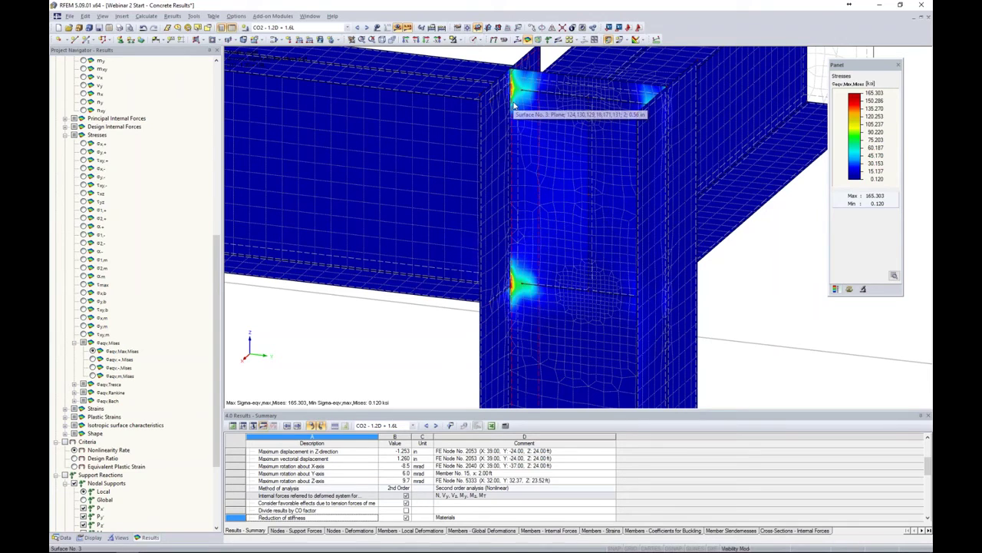
click(89, 537)
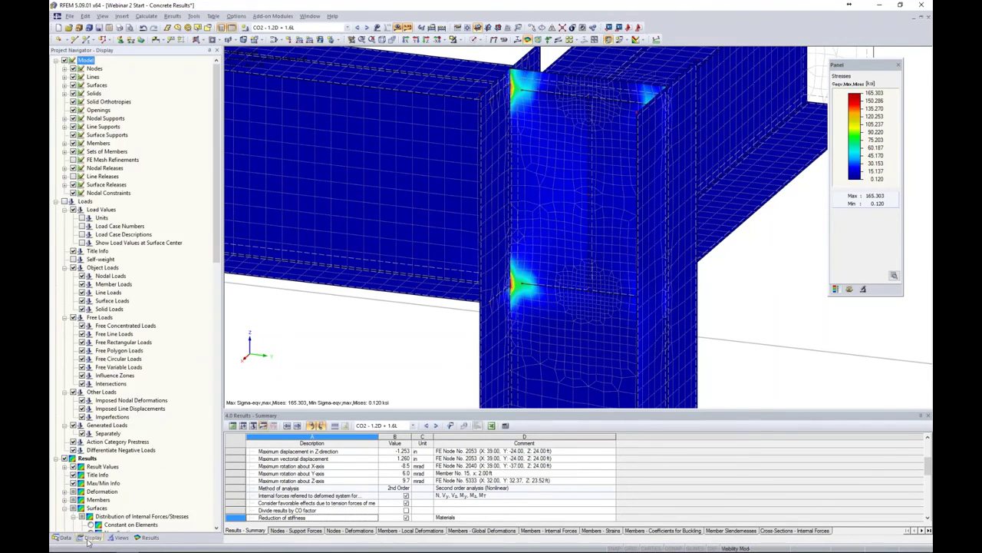
scroll(146, 460, down, 3)
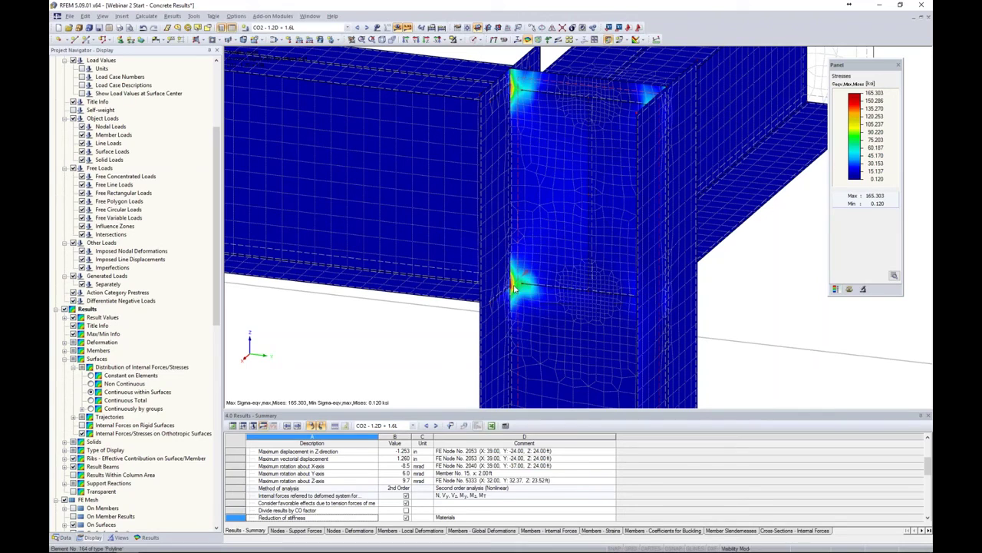
scroll(175, 390, down, 2)
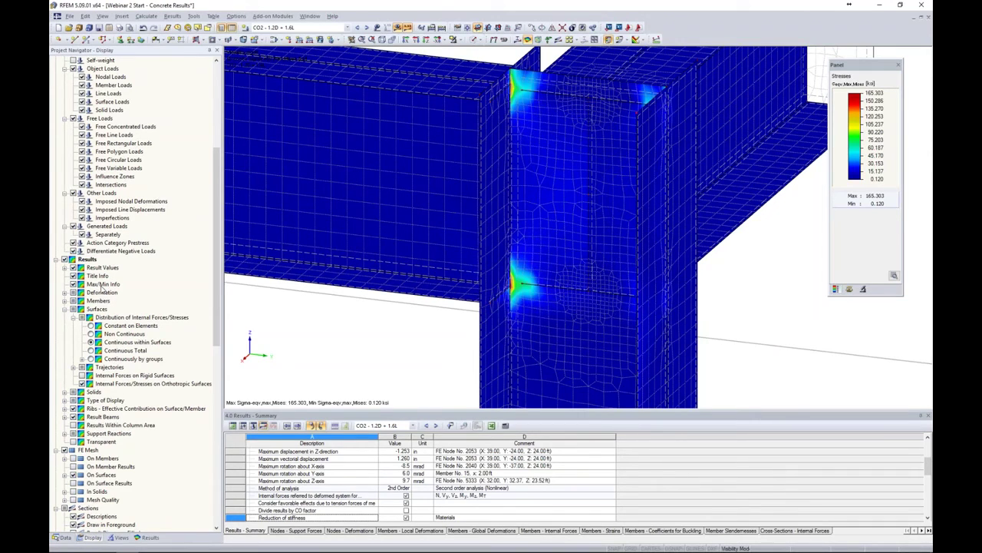
click(92, 325)
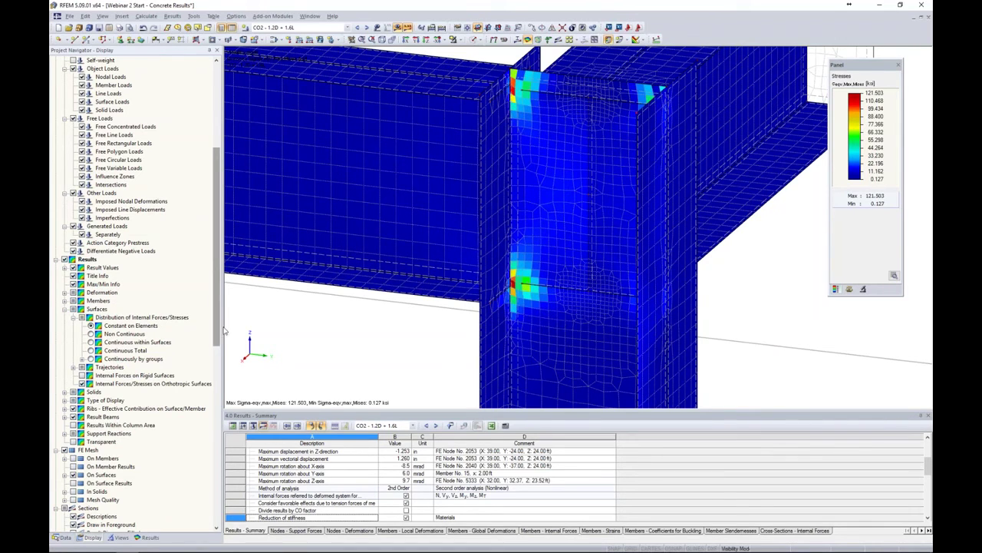
Select all surfaces of the corner connection and open their shared properties for editing, checking the available materials
scroll(515, 286, up, 3)
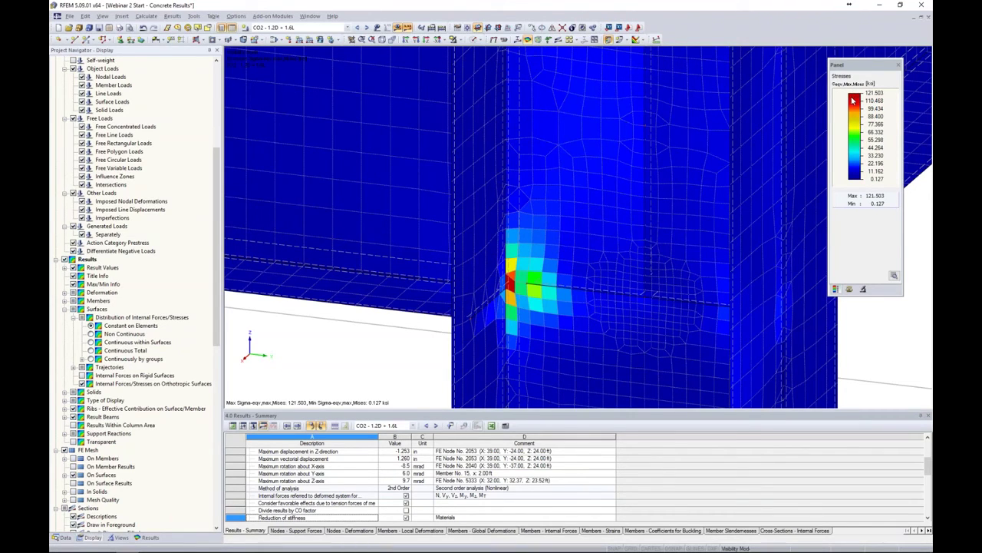
ctrl+middle_drag(798, 149, 699, 159)
scroll(707, 174, down, 3)
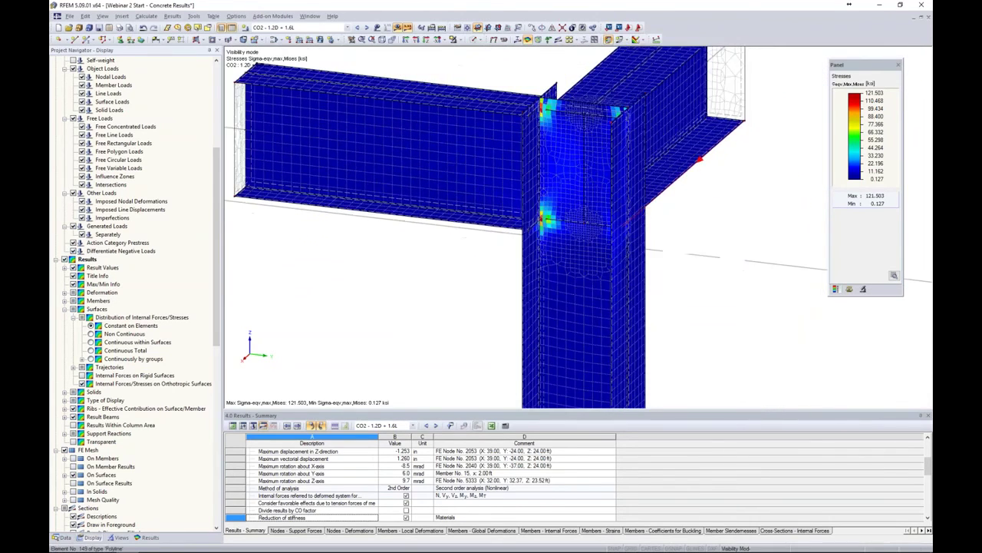
scroll(656, 192, down, 2)
ctrl+middle_drag(656, 191, 685, 221)
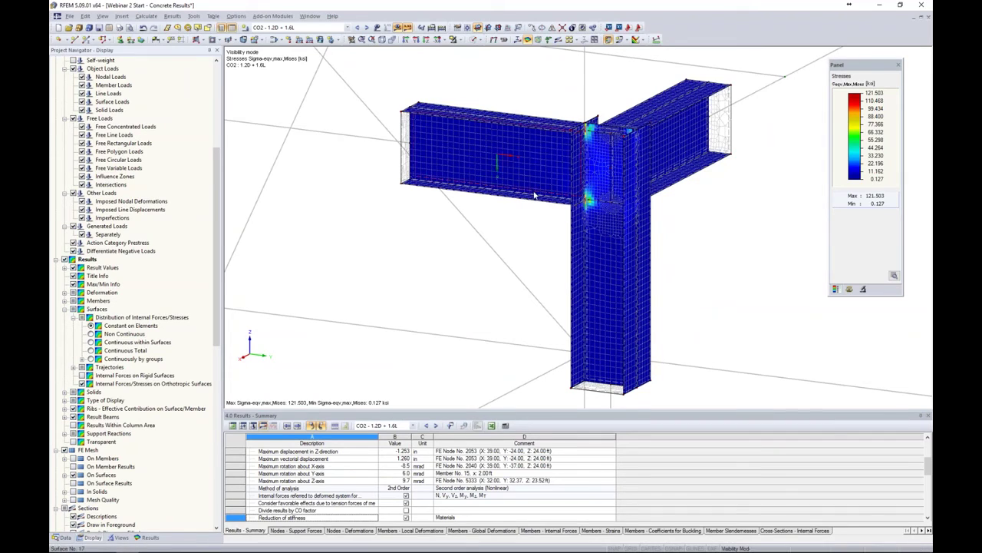
middle_drag(748, 250, 689, 217)
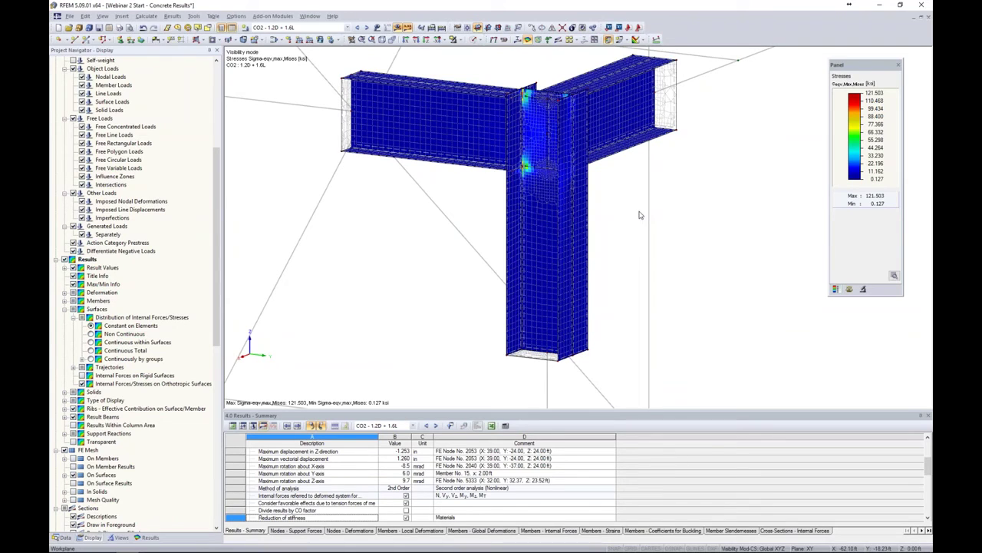
drag(622, 274, 434, 61)
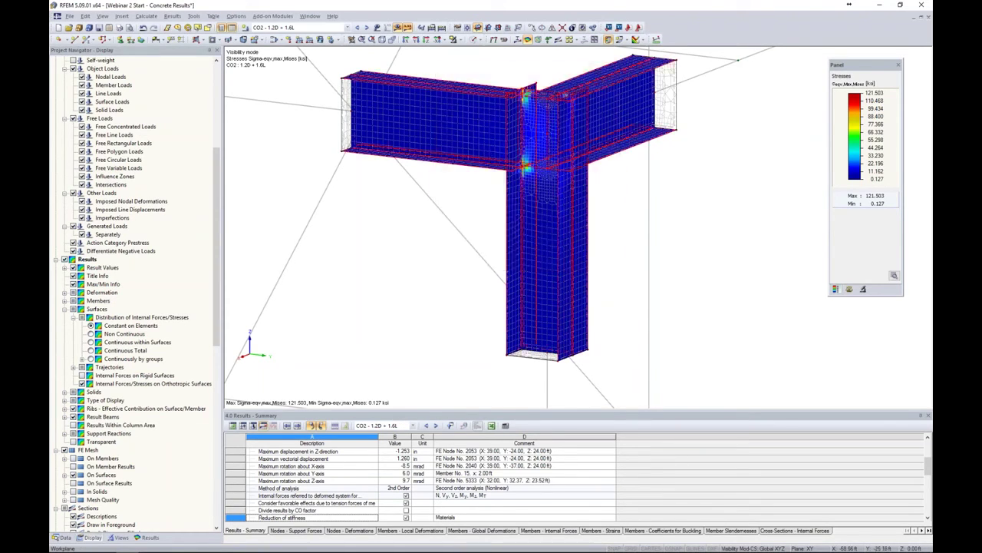
right_click(476, 98)
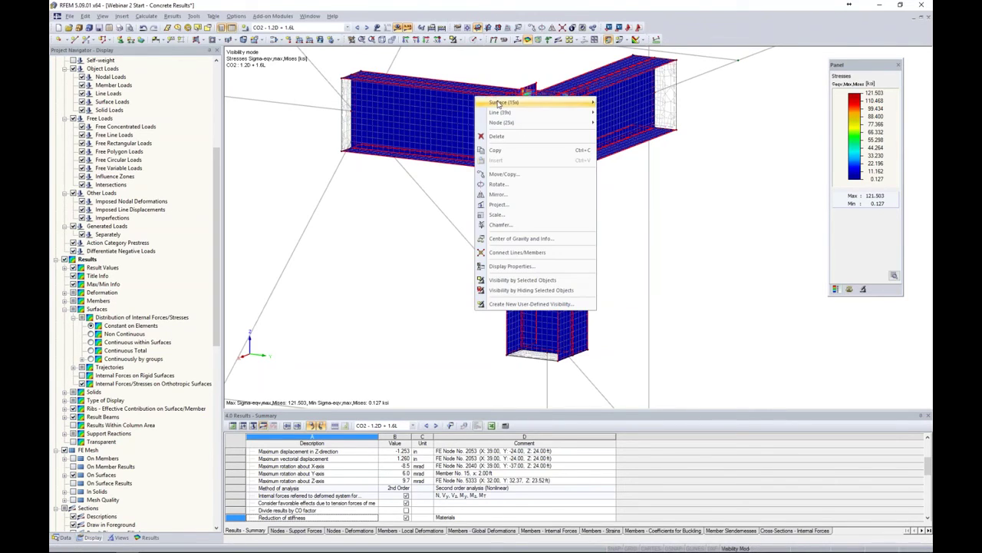
mouse_move(499, 104)
click(618, 106)
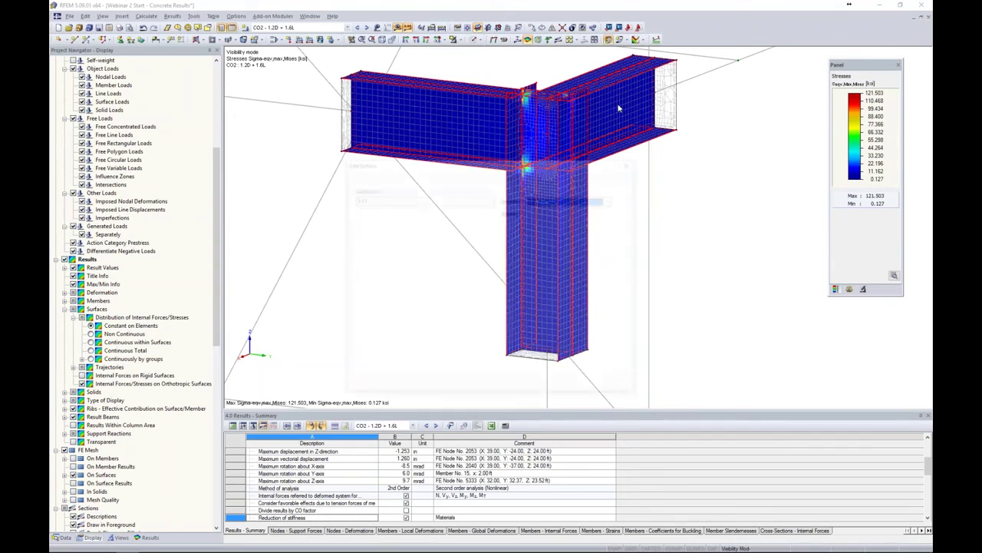
click(422, 275)
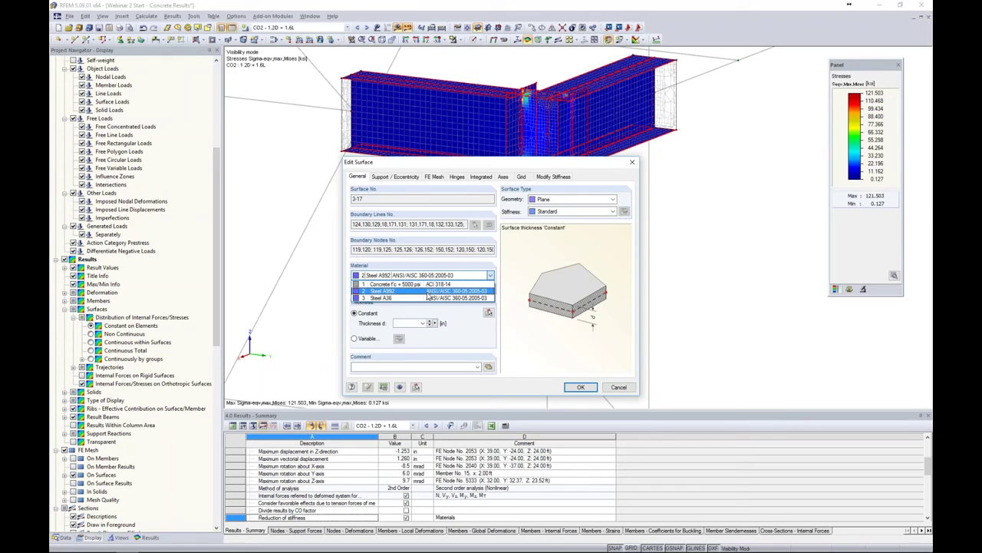
click(457, 314)
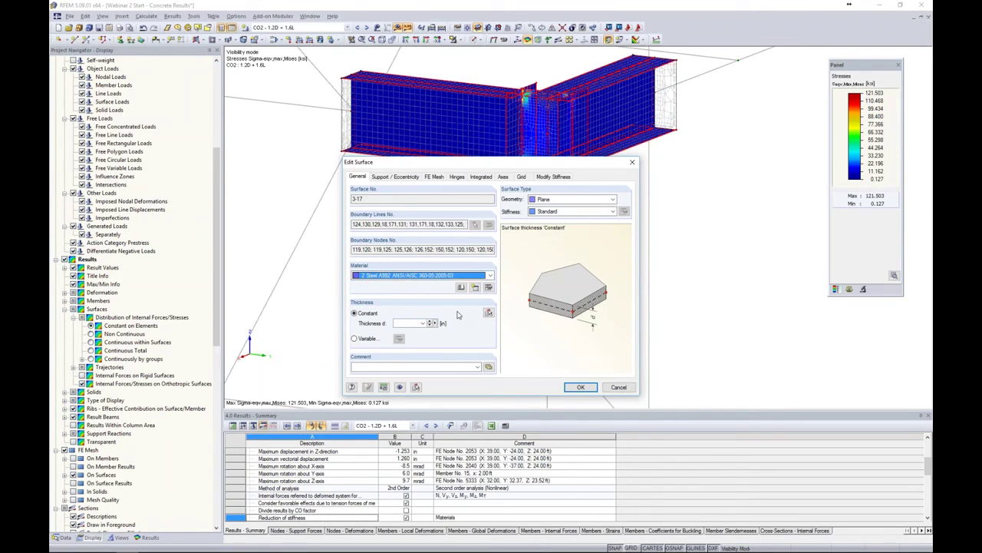
Start a new material for the selected surfaces and import Steel A992 from the USA favorites group of the material library
click(476, 290)
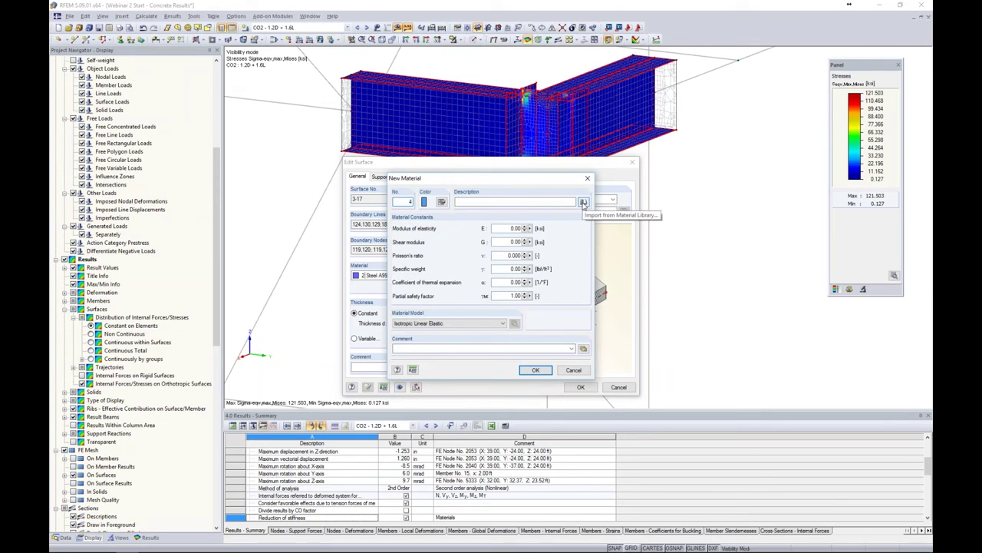
click(583, 203)
click(338, 267)
click(349, 277)
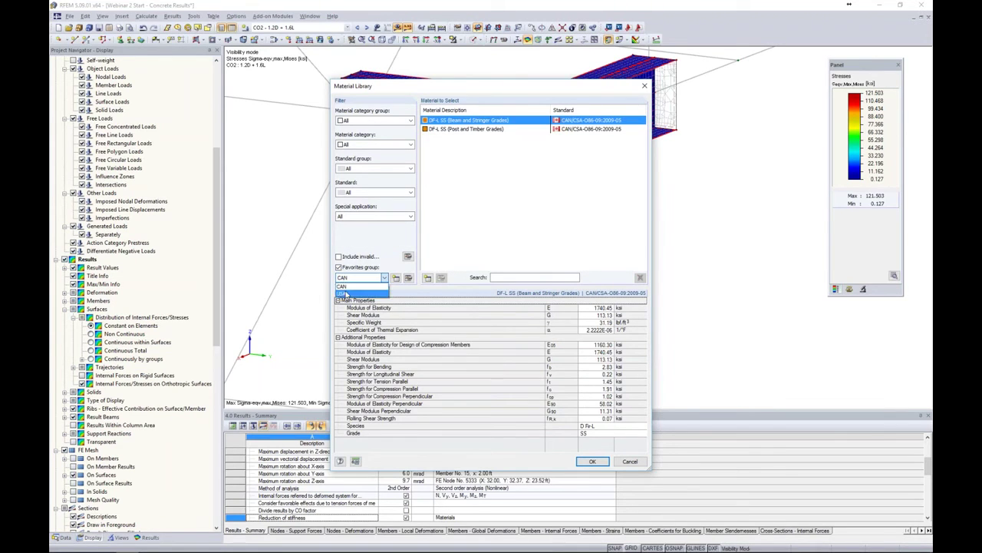
click(346, 294)
click(442, 138)
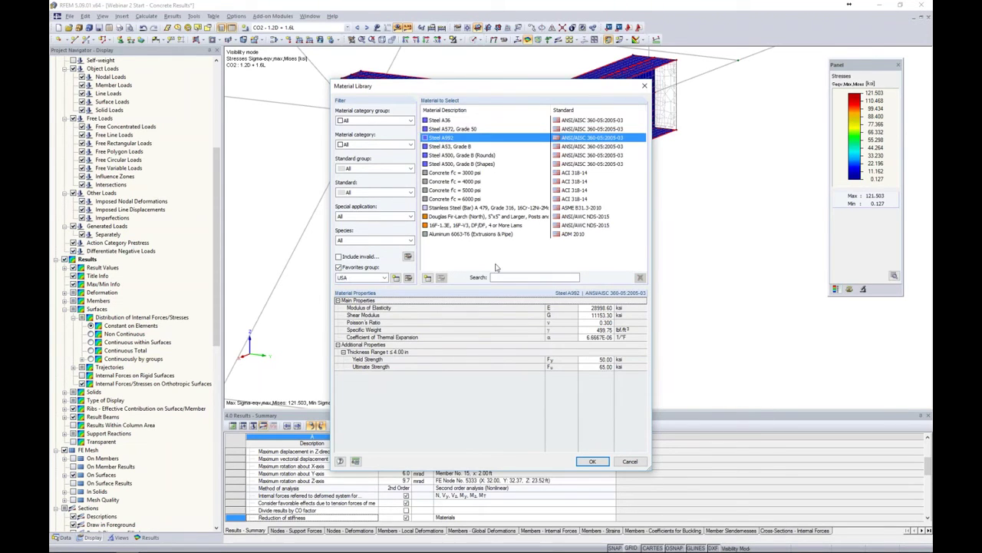
click(592, 461)
Give the new Steel A992 the Isotropic Plastic 2D/3D material model with a yield strength of 50 ksi
click(464, 323)
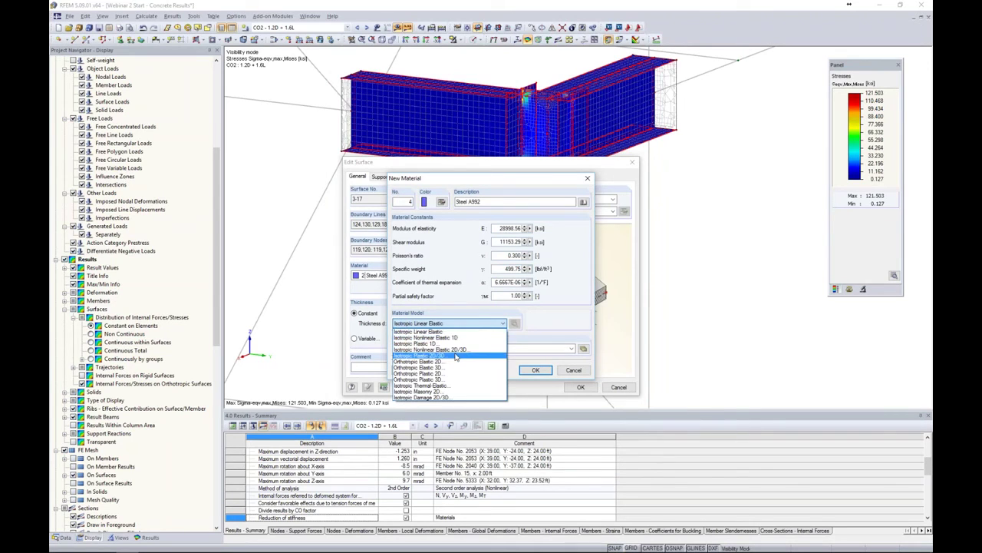
click(455, 357)
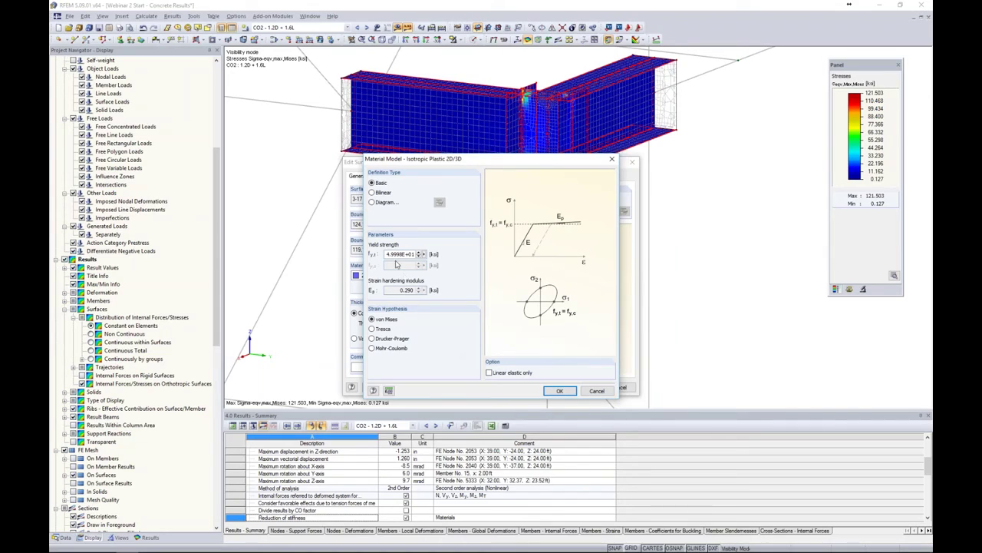
drag(386, 254, 485, 256)
text(50)
click(552, 391)
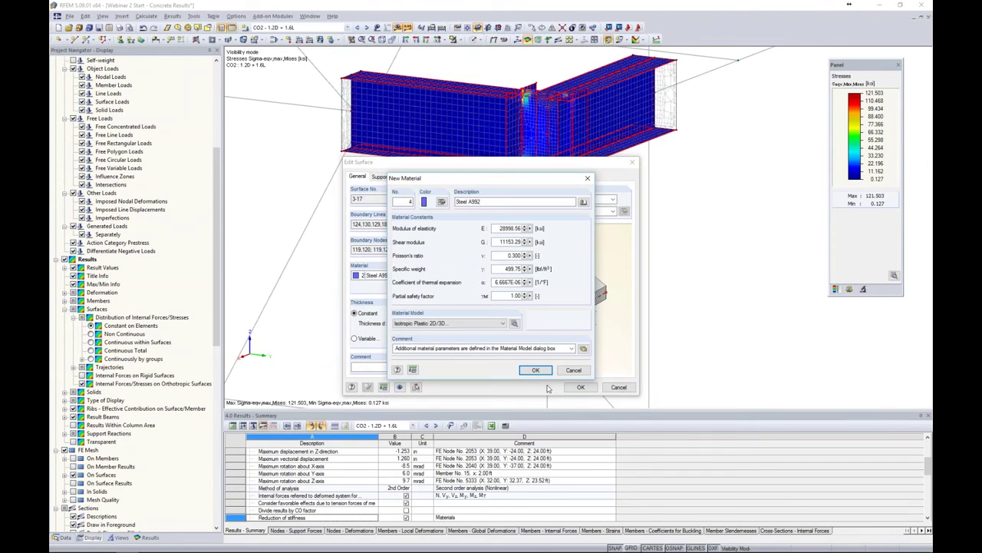
click(537, 371)
Apply the plastic Steel A992 material to the selected connection surfaces and recalculate load combination CO2 - 1.2D + 1.6L
click(490, 275)
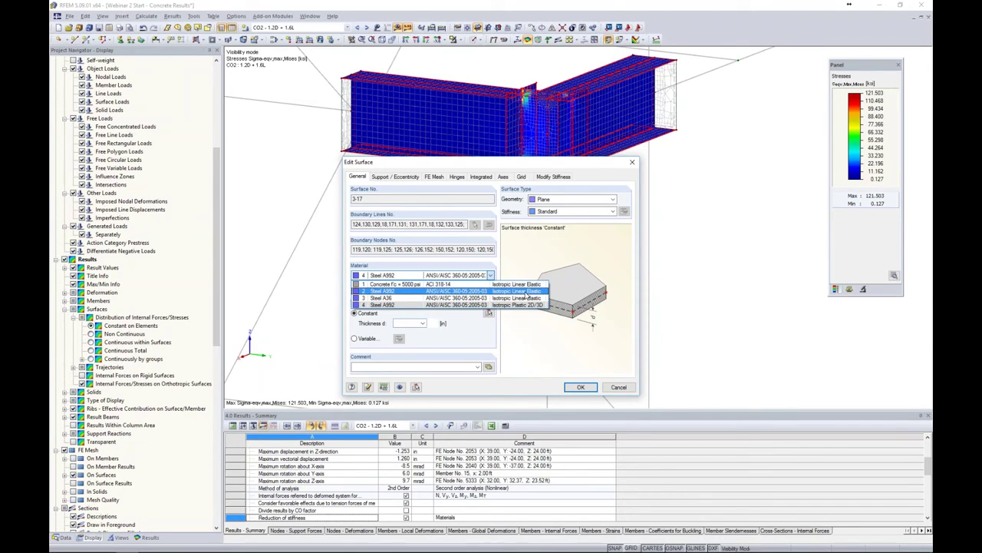
click(527, 350)
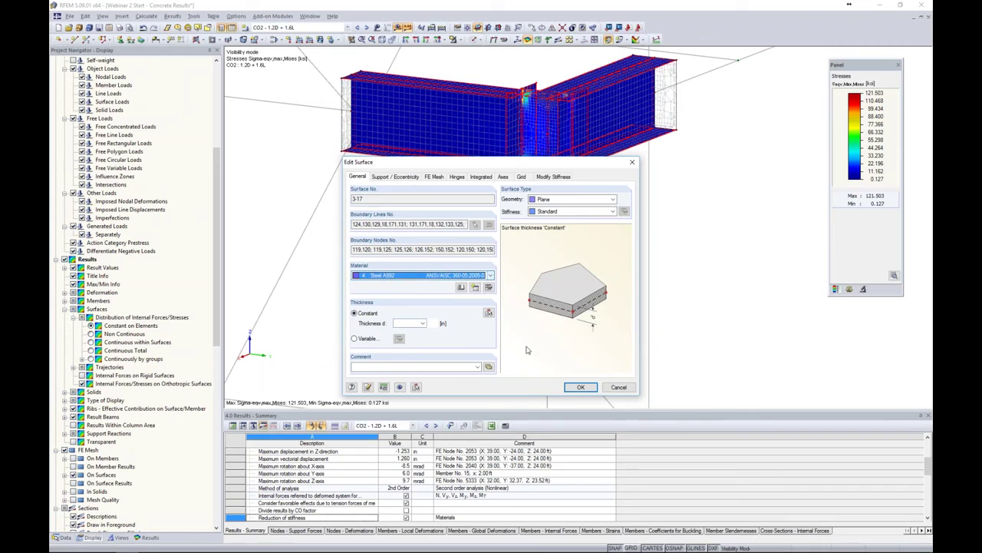
click(579, 387)
click(475, 298)
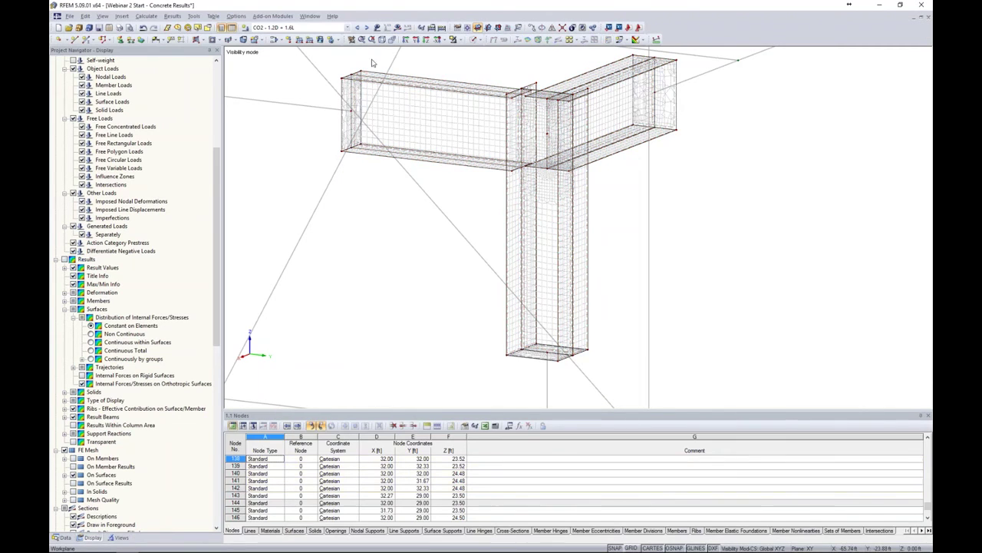
click(397, 28)
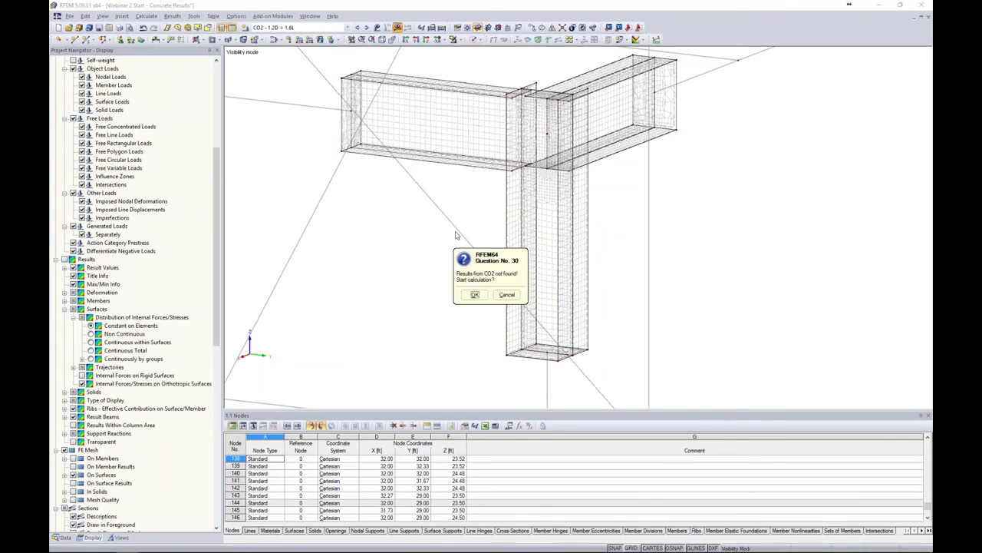
click(474, 294)
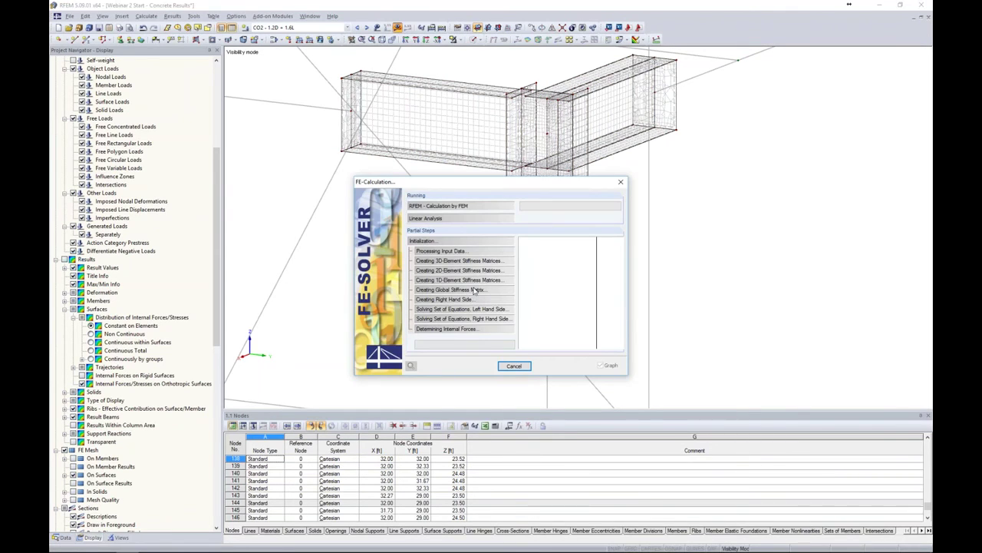
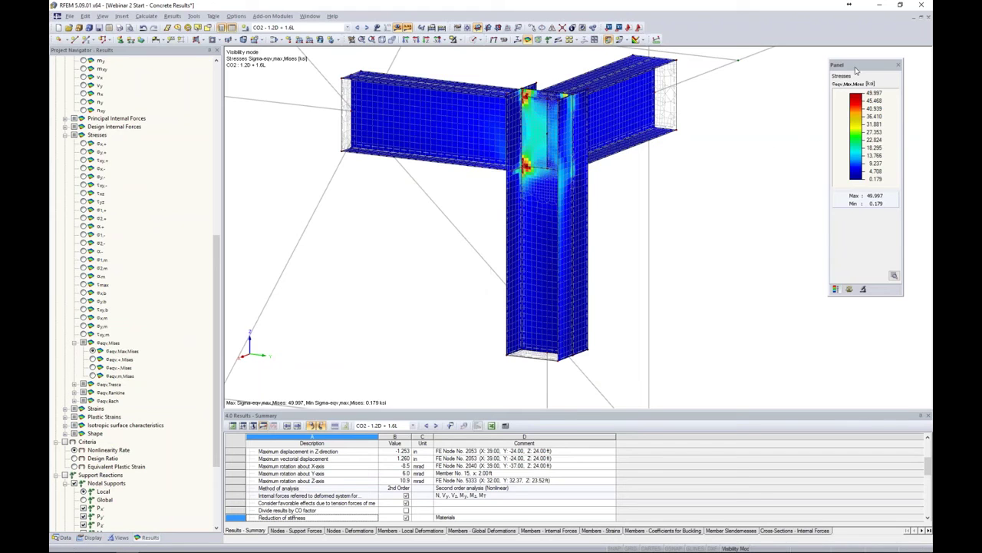
Examine the maximum von Mises stresses around the beam-to-column joint up close, and check the Nonlinearity Rate criterion of its surfaces
drag(856, 68, 746, 72)
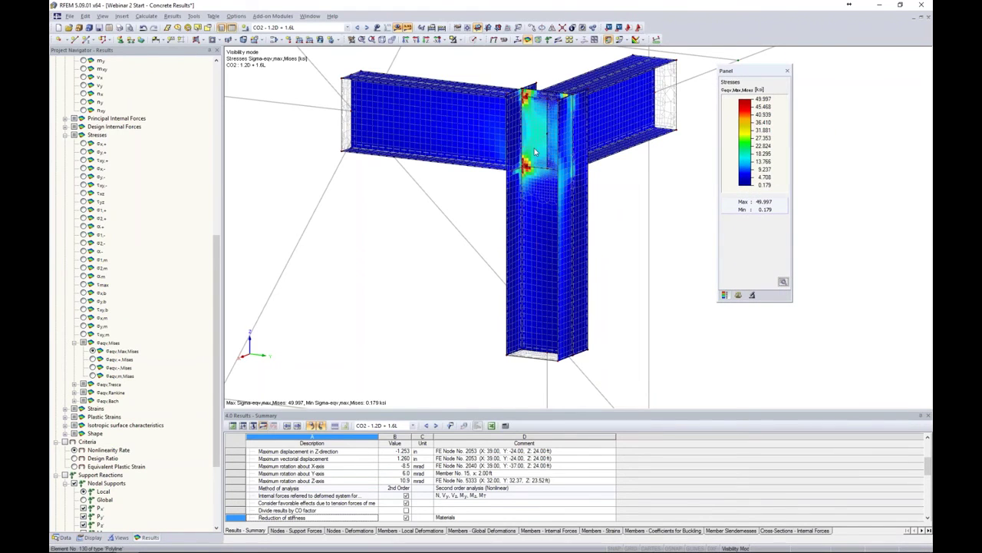
scroll(543, 156, up, 4)
ctrl+middle_drag(543, 152, 758, 115)
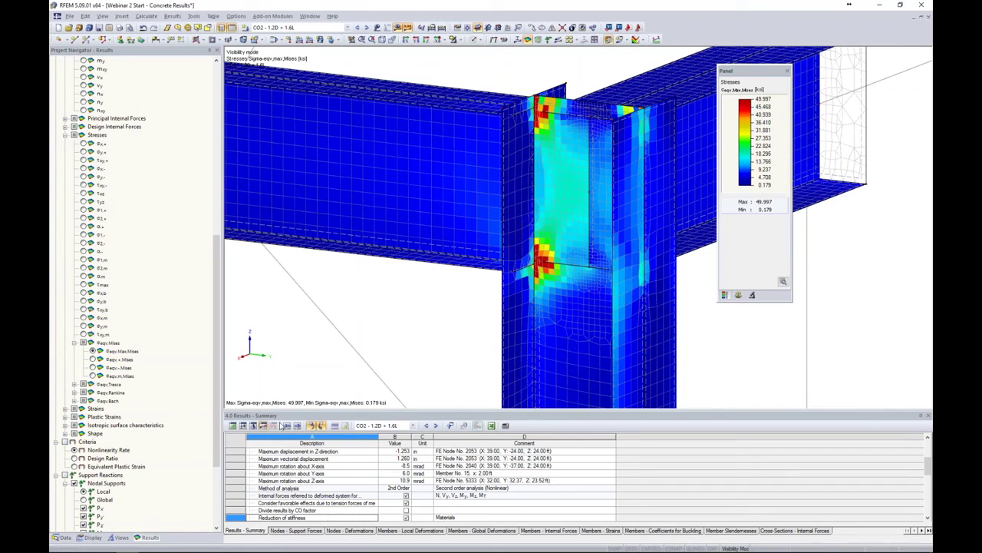
scroll(153, 447, down, 3)
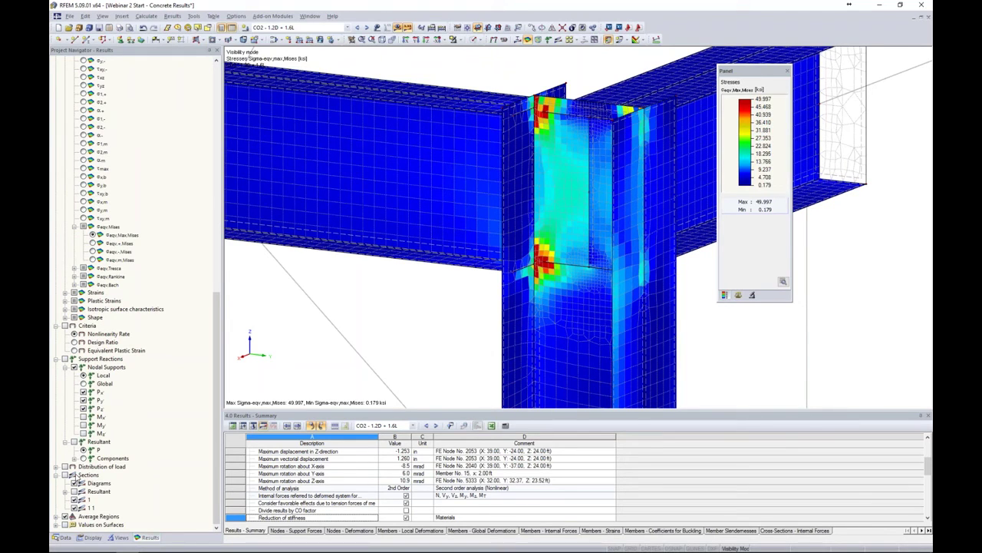
click(66, 326)
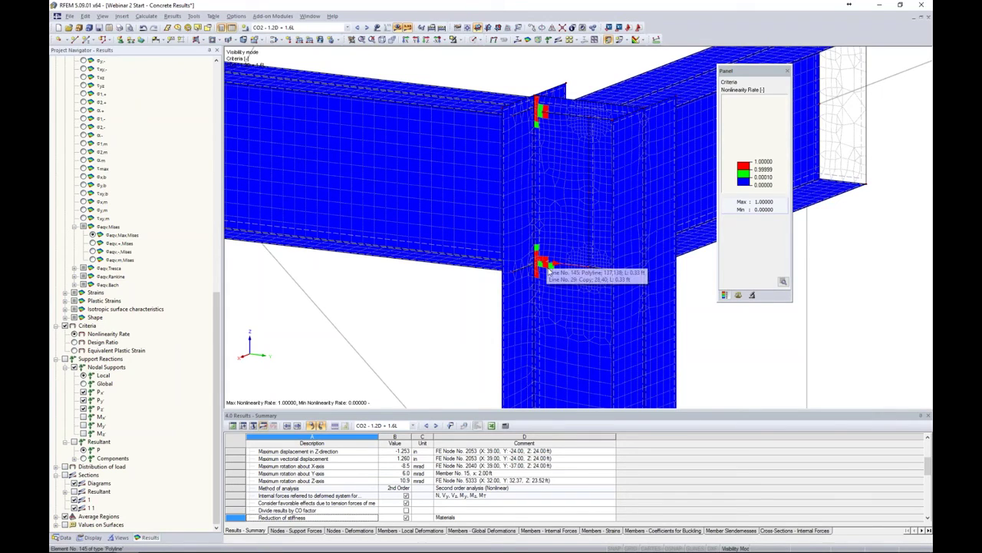
click(65, 326)
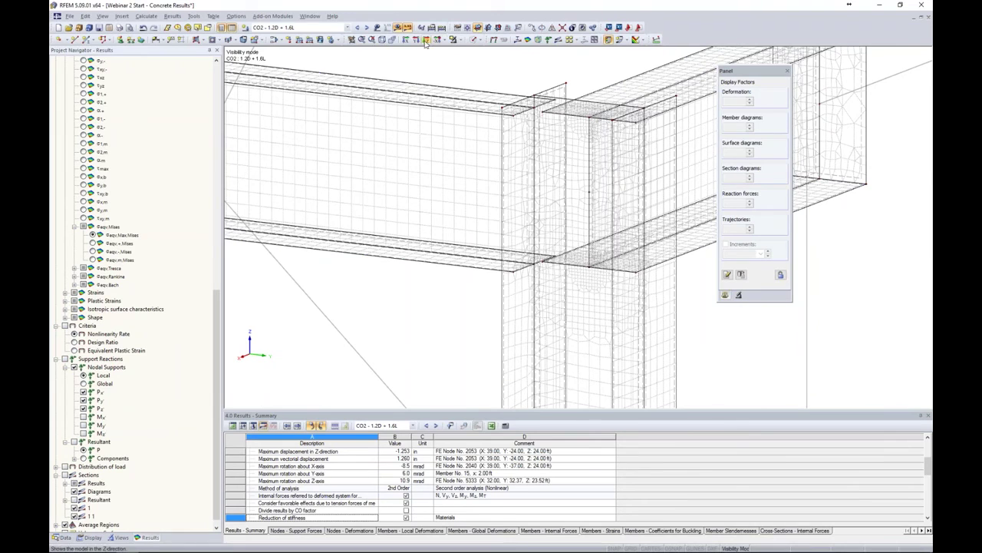
Display the maximum equivalent von Mises stresses on the corner connection again, with the whole connection in view
scroll(108, 288, up, 1)
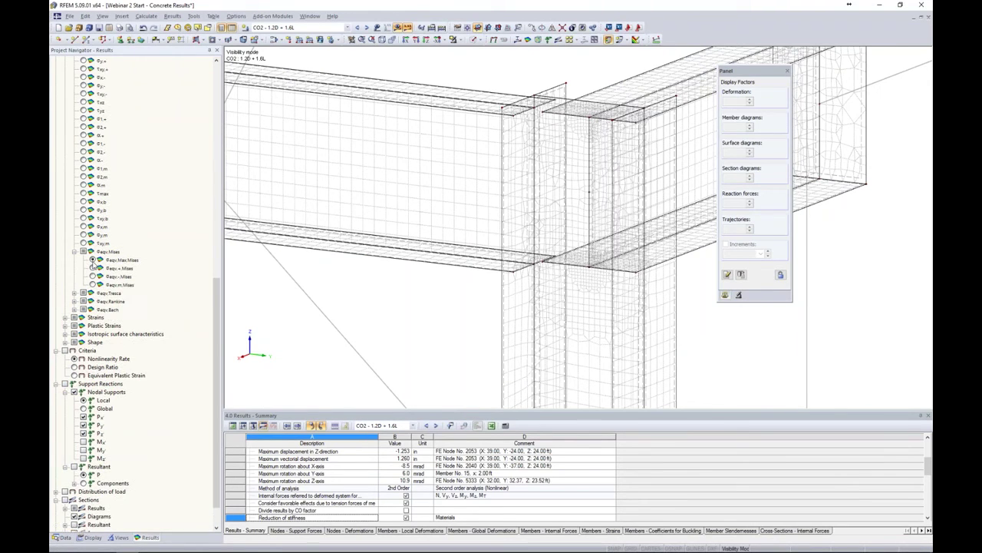
click(93, 261)
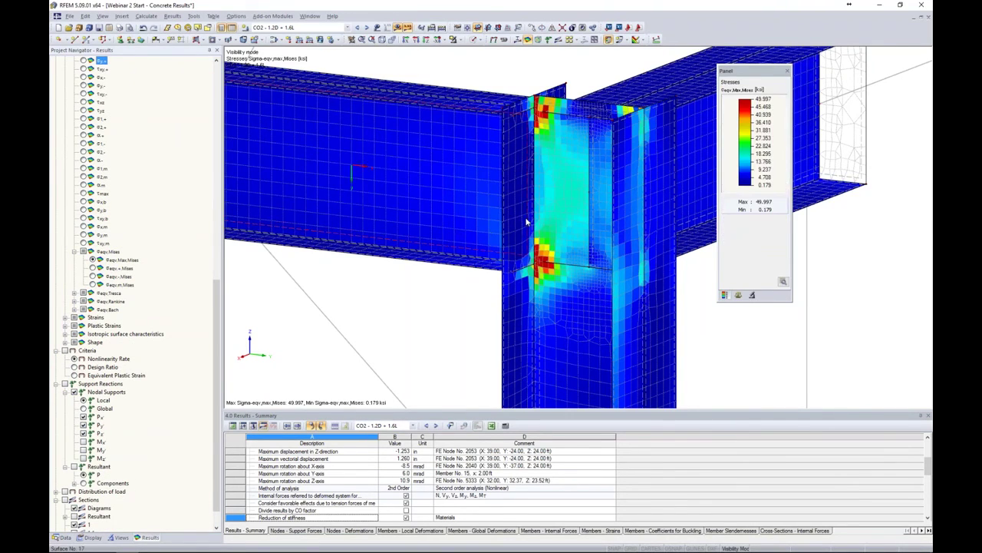
scroll(527, 223, down, 3)
scroll(527, 223, down, 3)
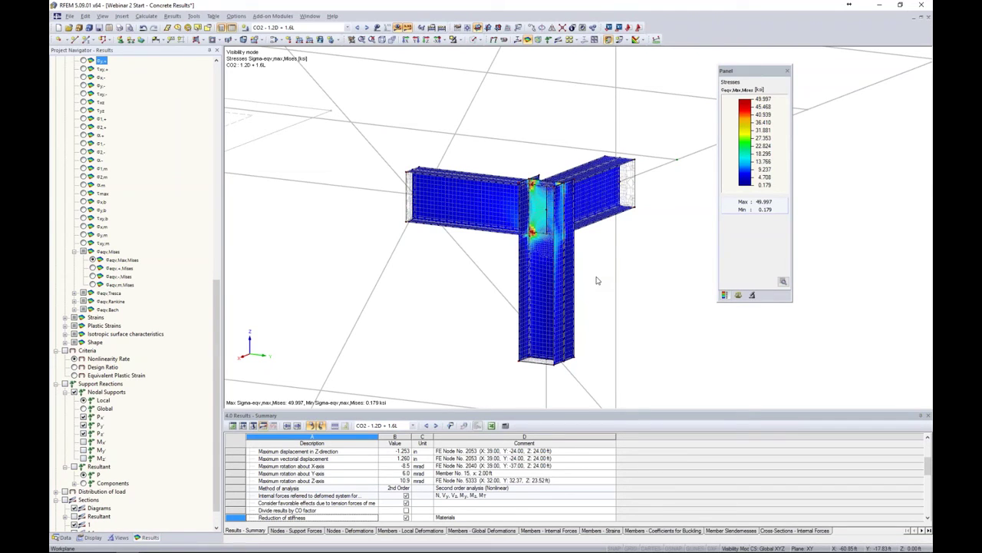
middle_drag(547, 307, 520, 257)
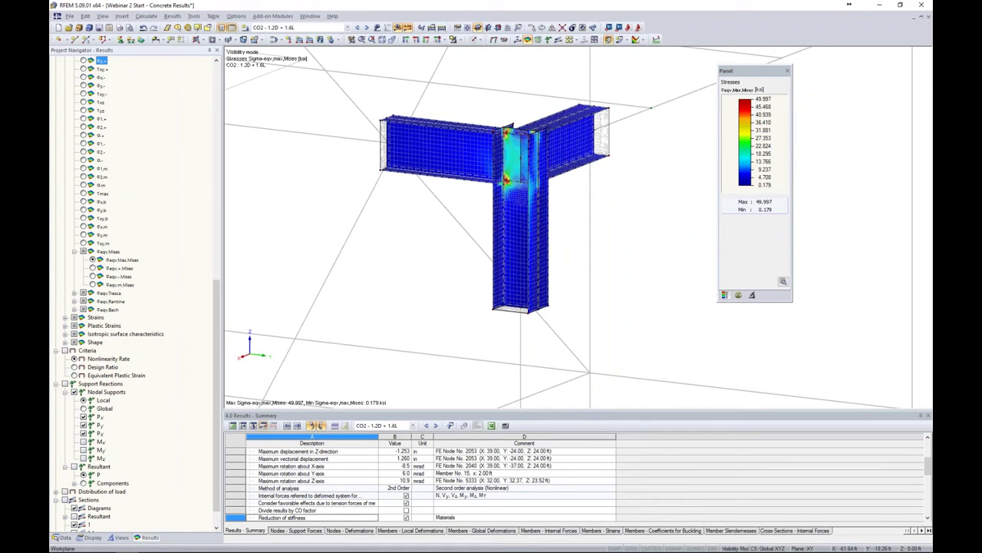
scroll(568, 217, down, 5)
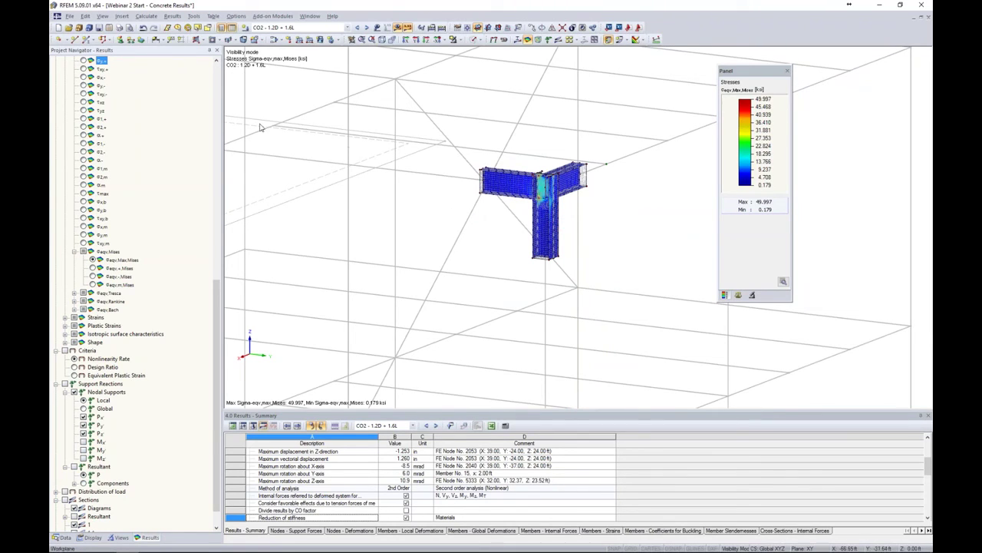
Export the stress graphic to 3D PDF in the desktop's Customer Models folder, replacing the existing Webinar 2 Start - Concrete Results.pdf
click(69, 16)
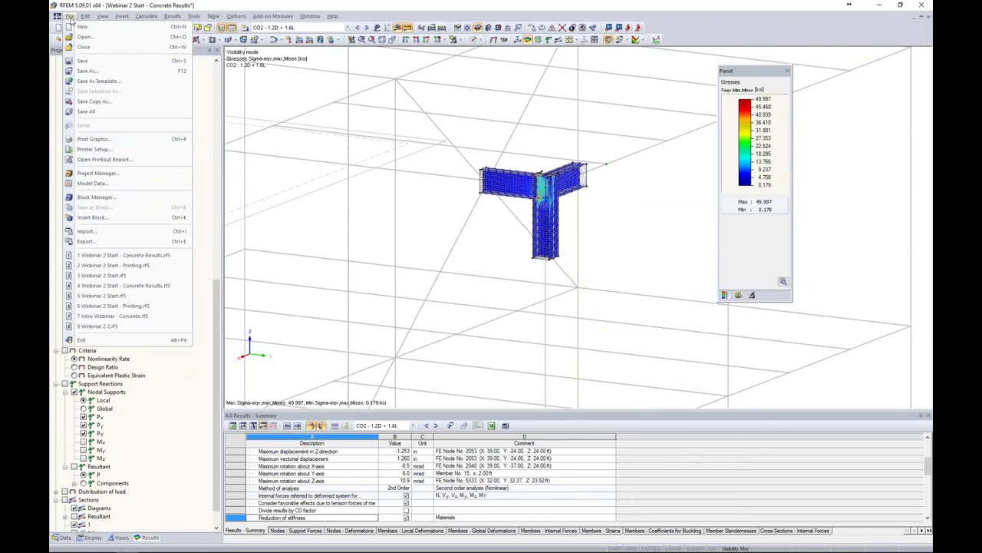
click(265, 94)
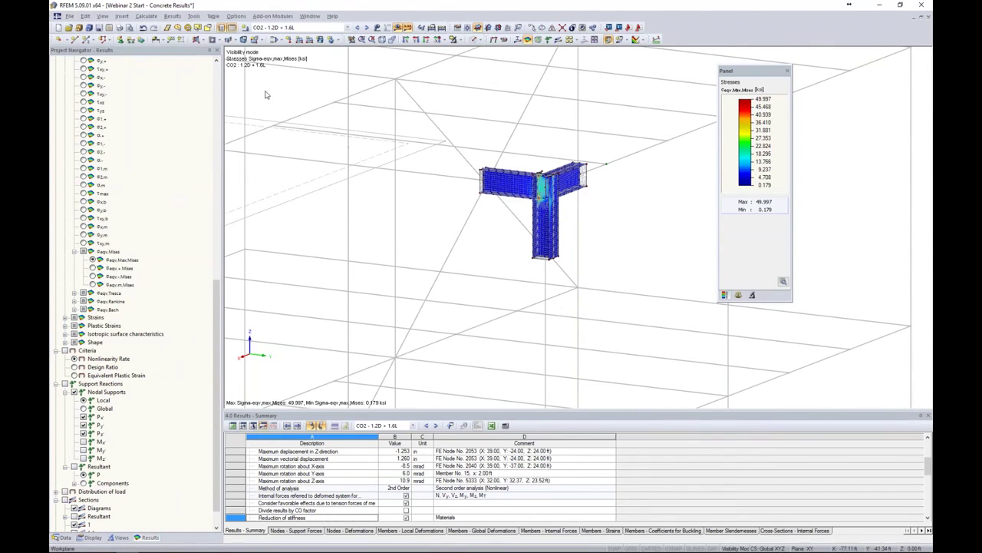
click(120, 28)
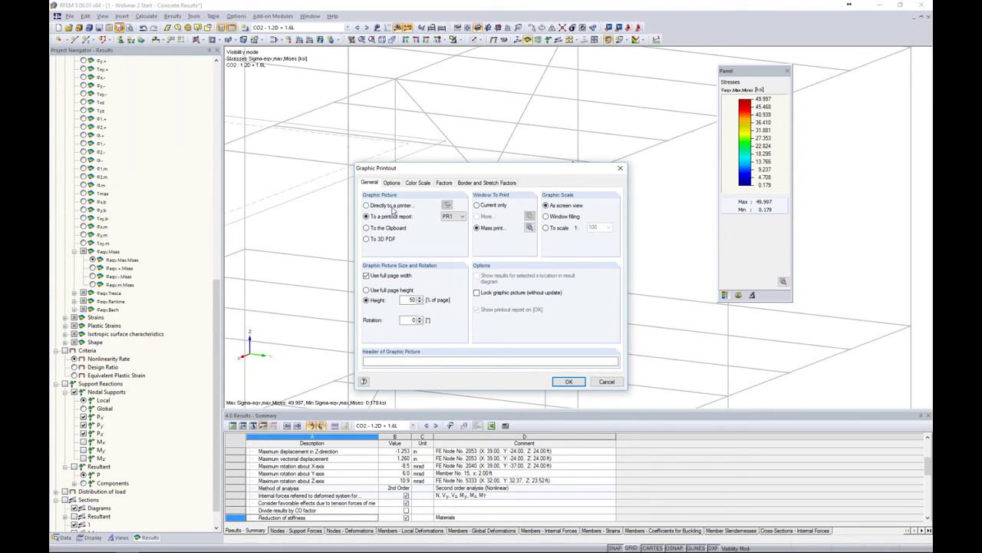
click(367, 239)
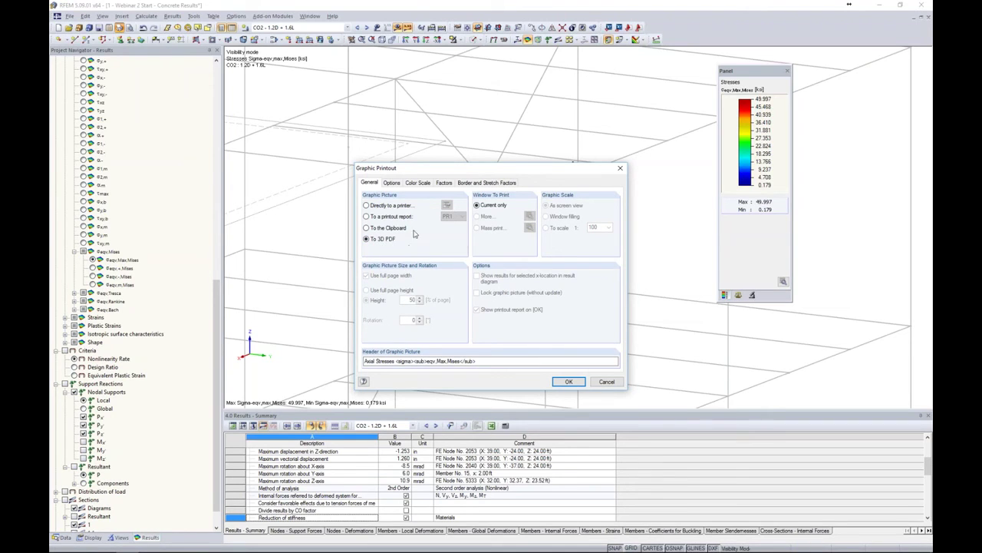
click(568, 382)
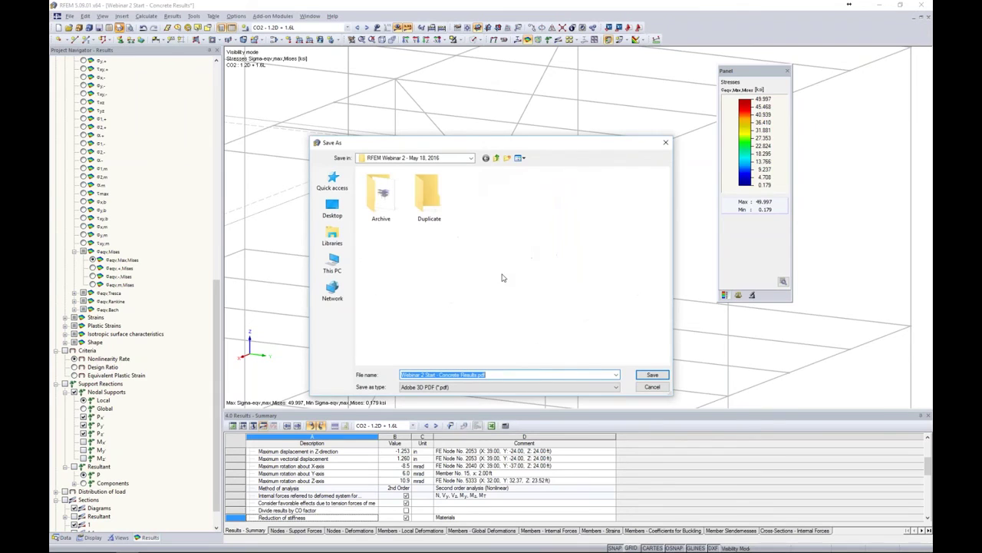
click(332, 208)
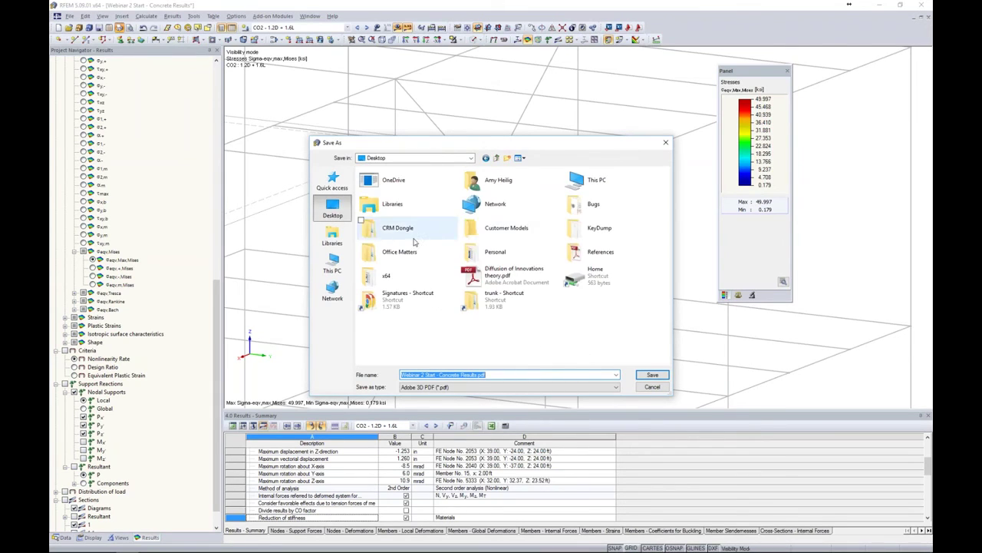
double_click(498, 230)
click(652, 375)
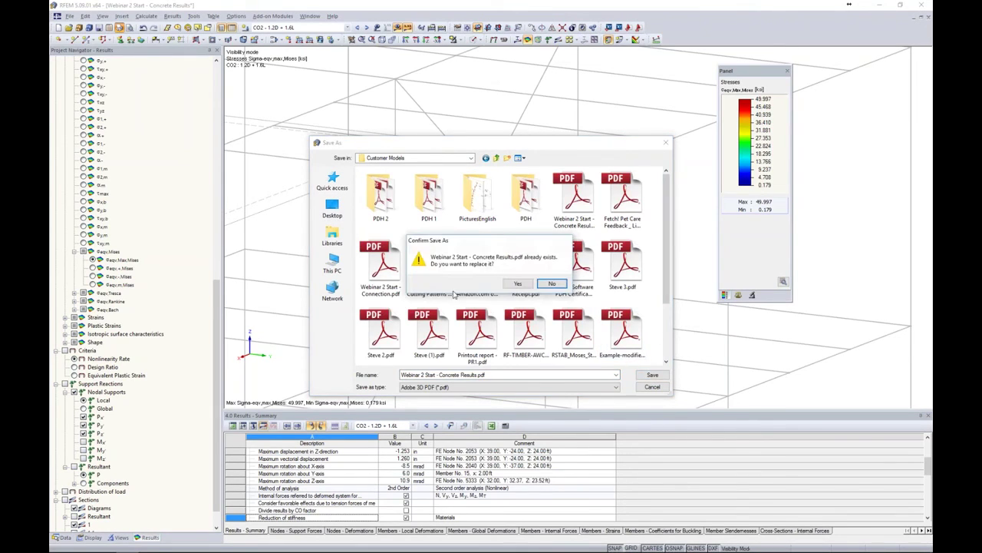
click(516, 283)
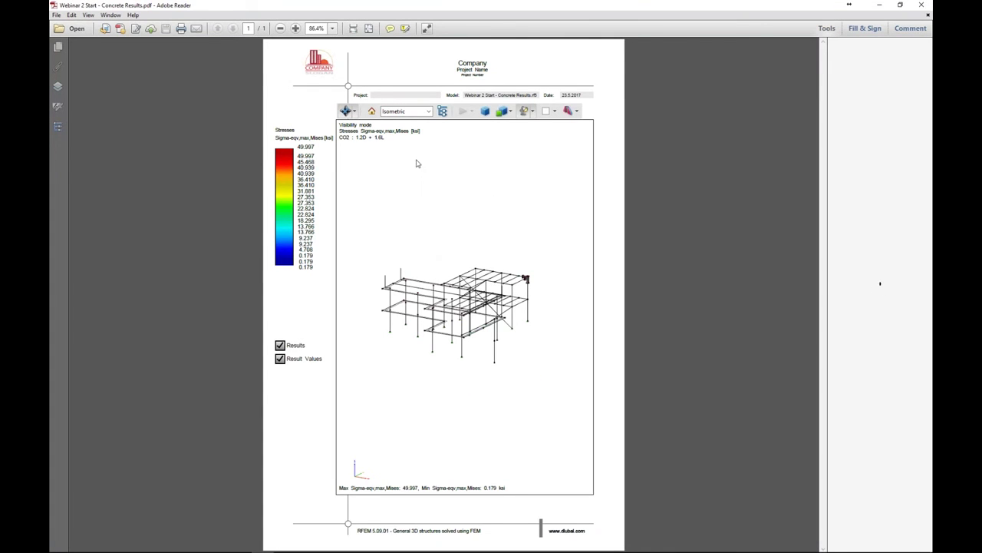
Spin the structure in the exported 3D PDF and examine the stresses at the corner connection up close
click(354, 112)
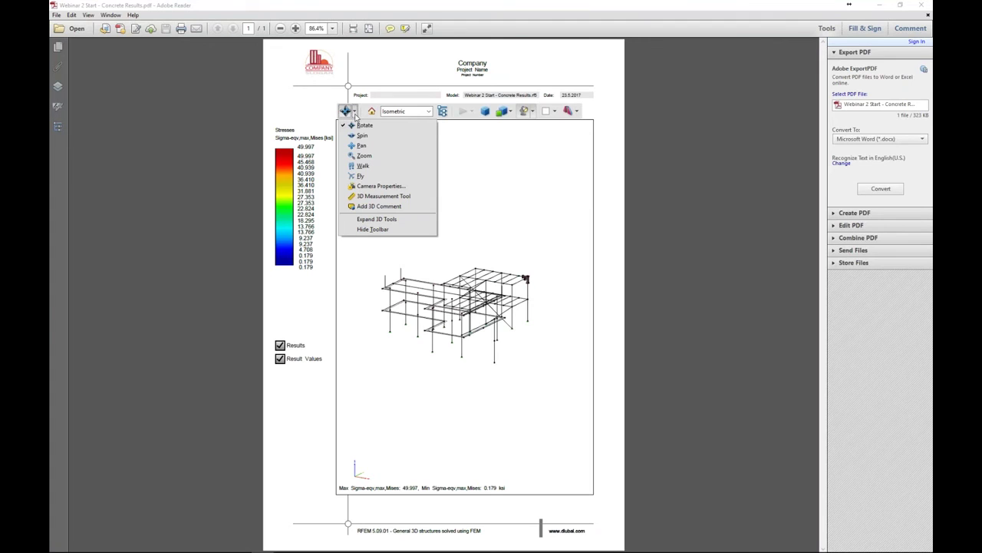
click(363, 136)
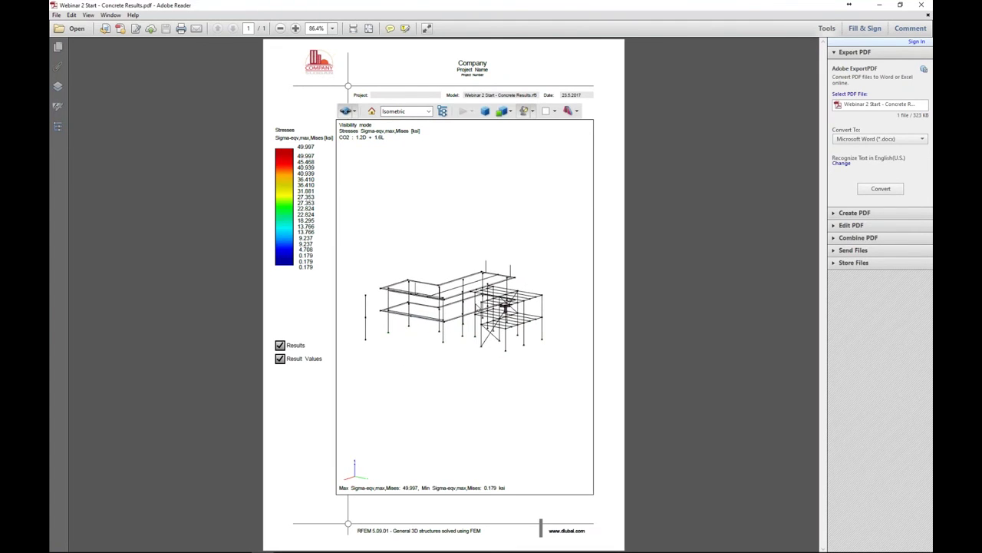
click(354, 111)
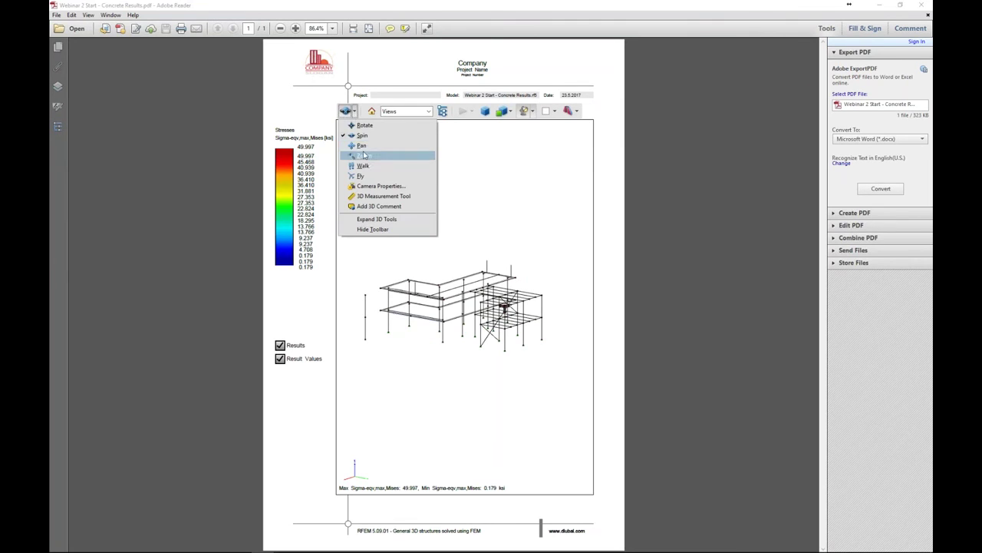
click(364, 155)
scroll(512, 316, up, 5)
scroll(512, 315, up, 10)
scroll(480, 267, up, 8)
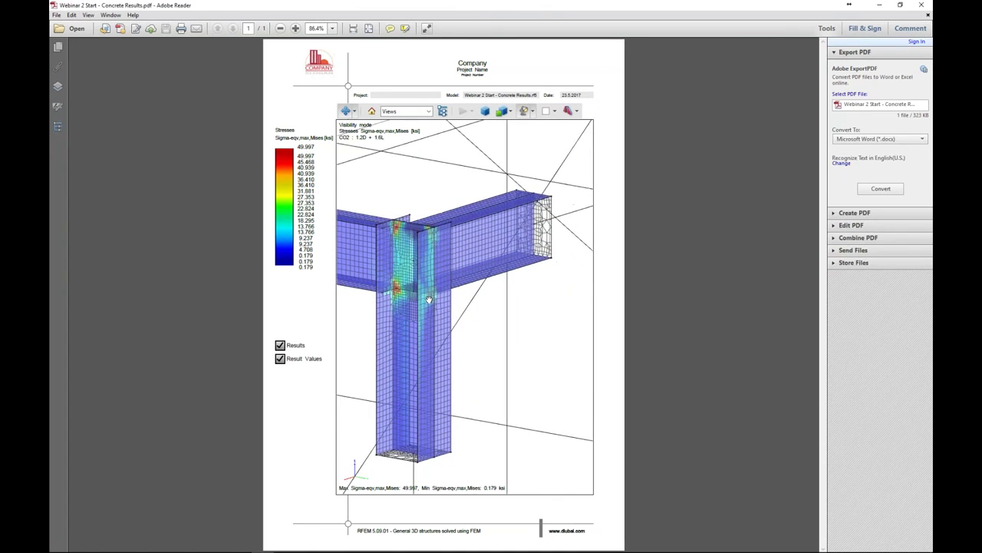
drag(465, 301, 400, 258)
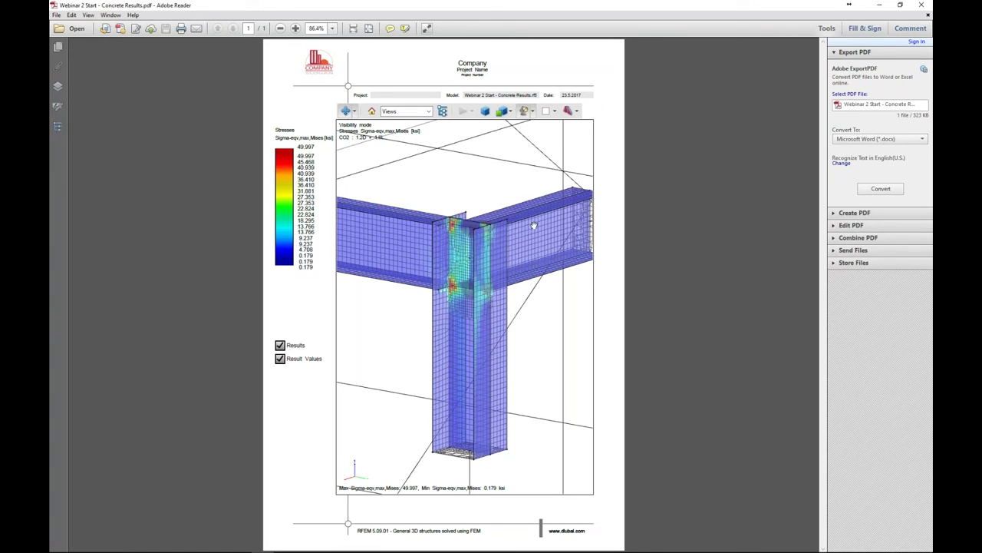
Close the PDF, switch to the Webinar 2 Start - Printing model in RFEM, and show the color scale for its mx internal forces
click(921, 6)
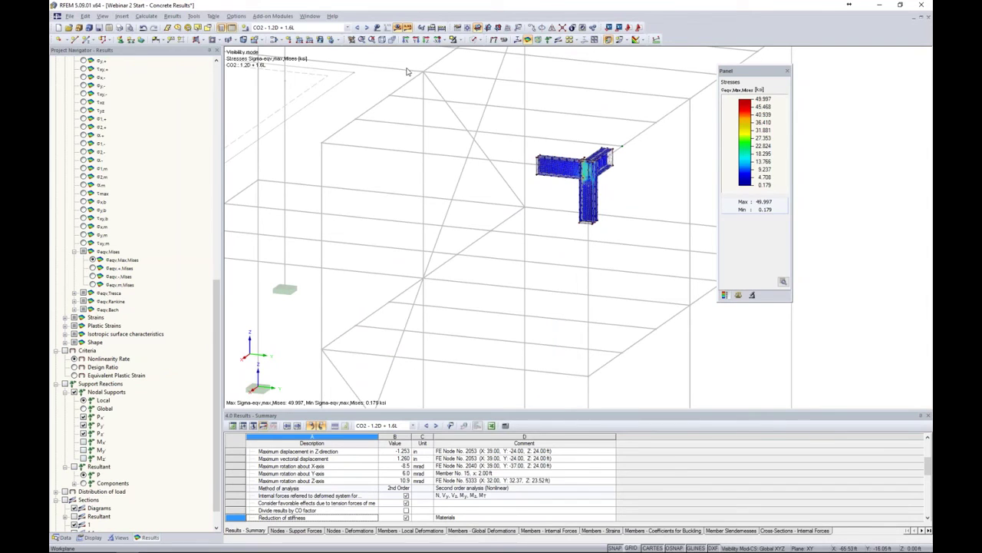
click(310, 16)
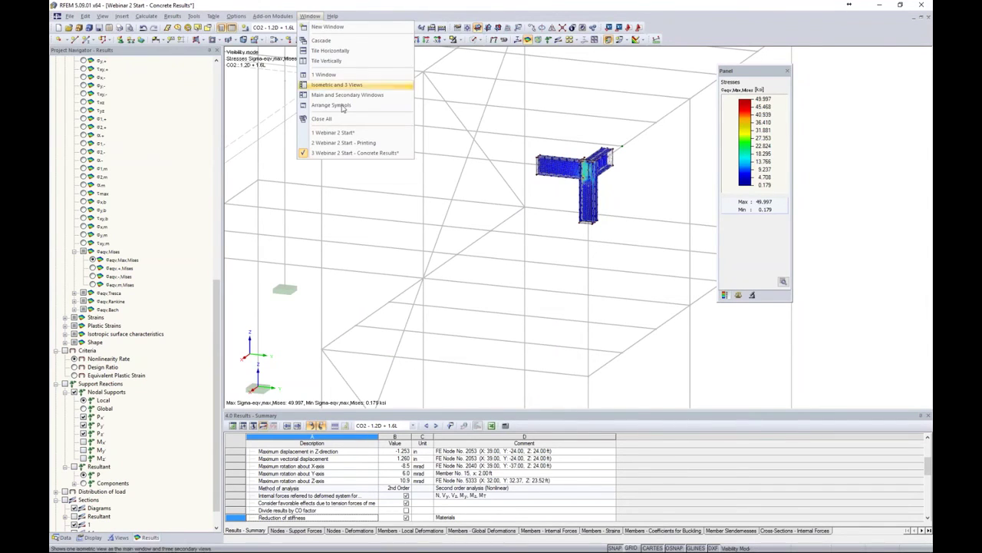
click(337, 142)
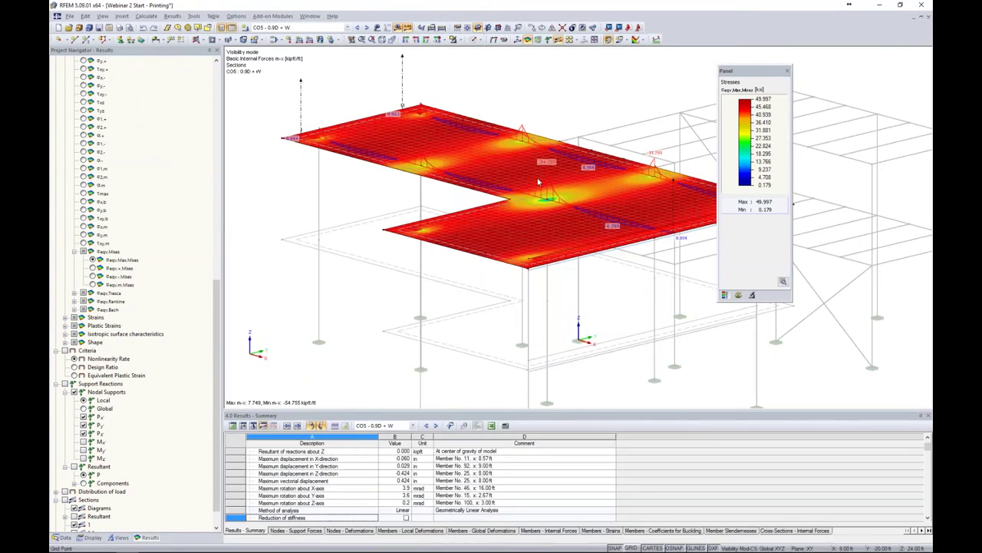
middle_drag(561, 282, 509, 265)
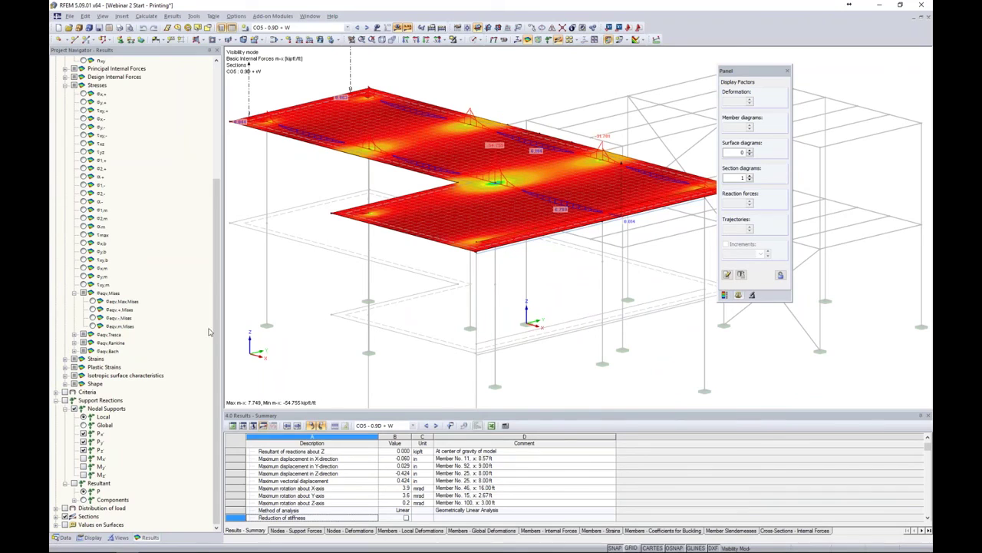
scroll(131, 205, up, 6)
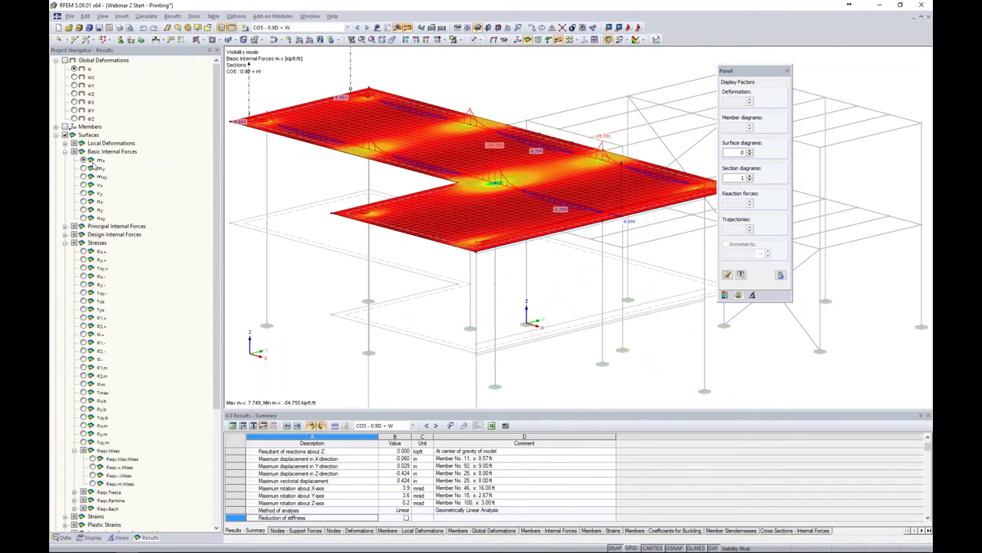
click(725, 295)
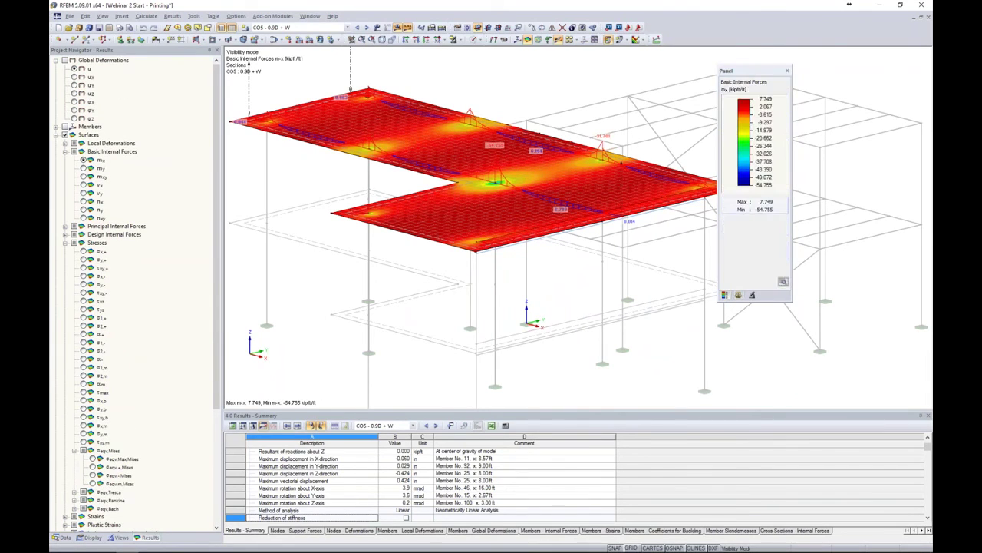
drag(751, 74, 773, 70)
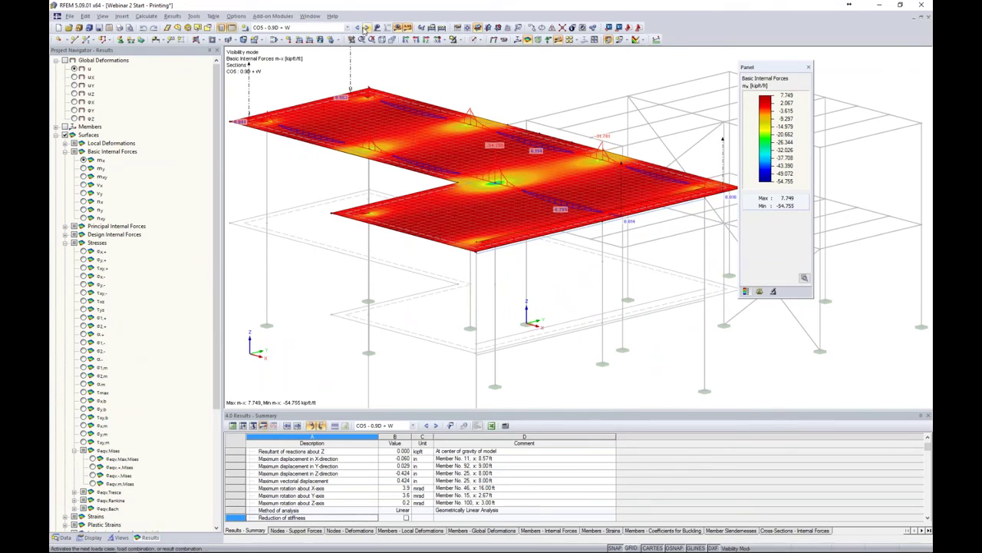
View the slab's mx internal forces for successive combinations up to CO8 - D + 0.6W, moving the color scale clear of the slab
click(366, 28)
click(367, 27)
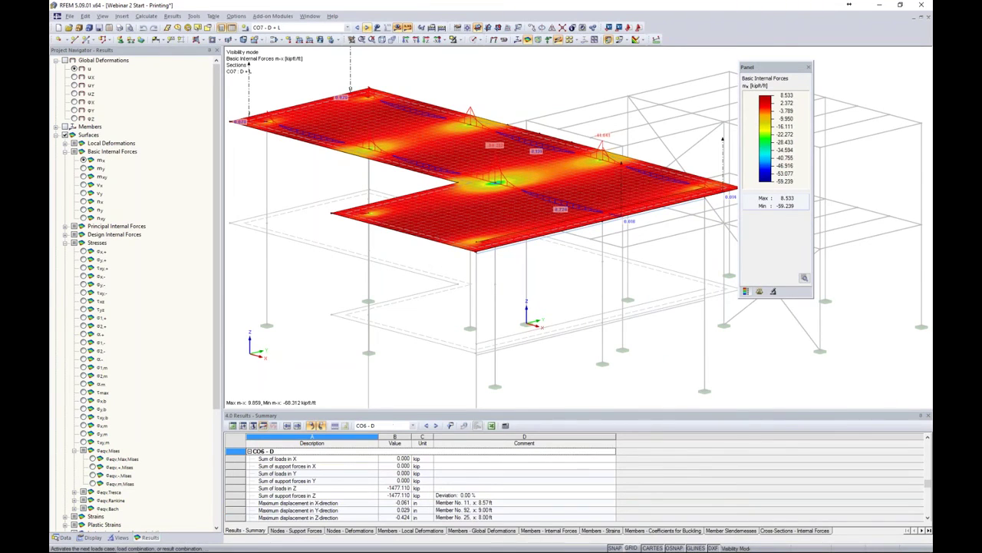
middle_drag(585, 119, 592, 124)
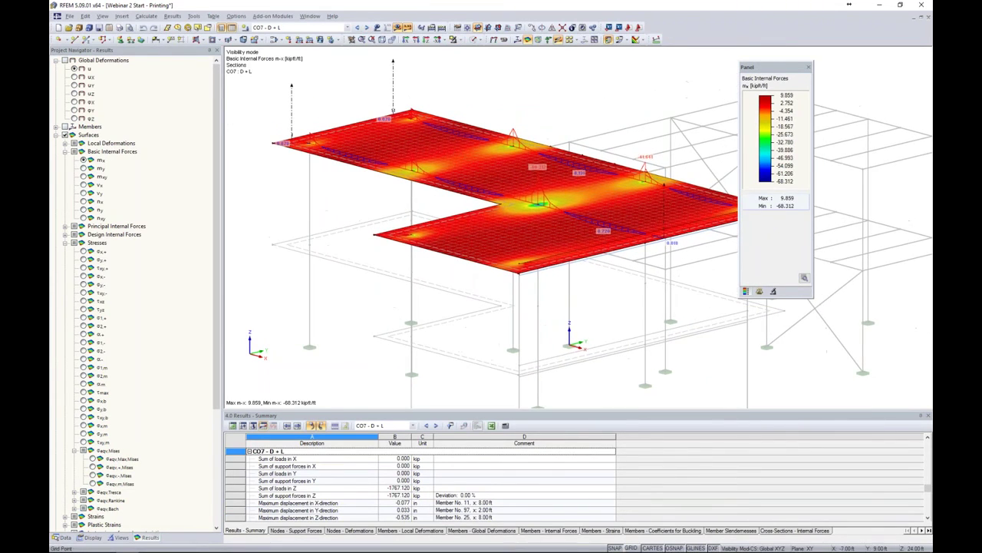
drag(759, 74, 807, 71)
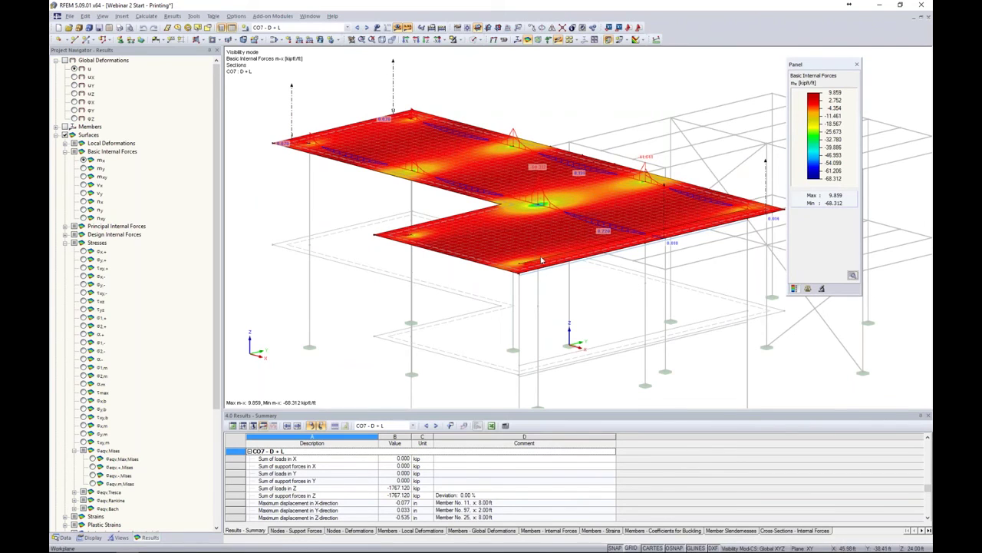
click(367, 27)
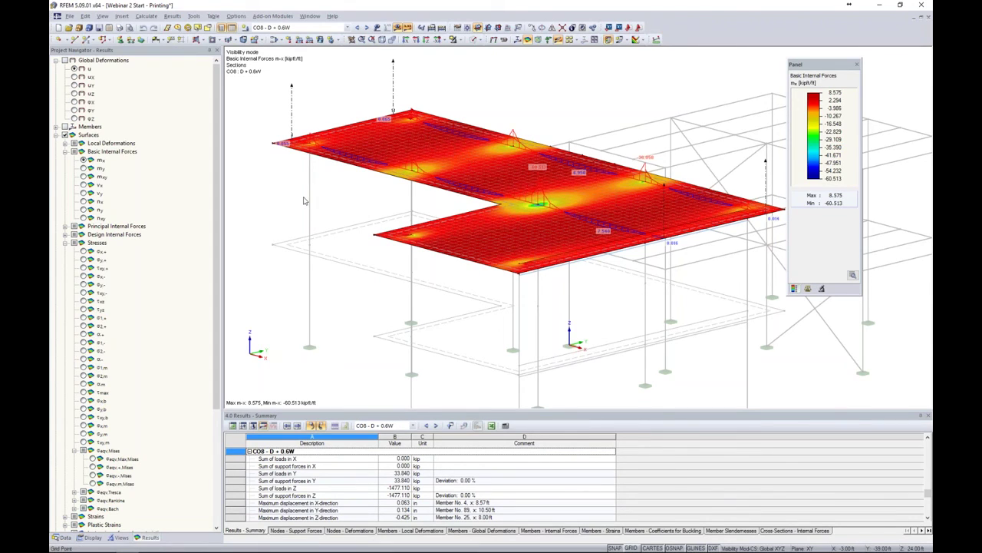
Set up a graphic printout to the printout report as a mass print and open the mass print settings
click(120, 27)
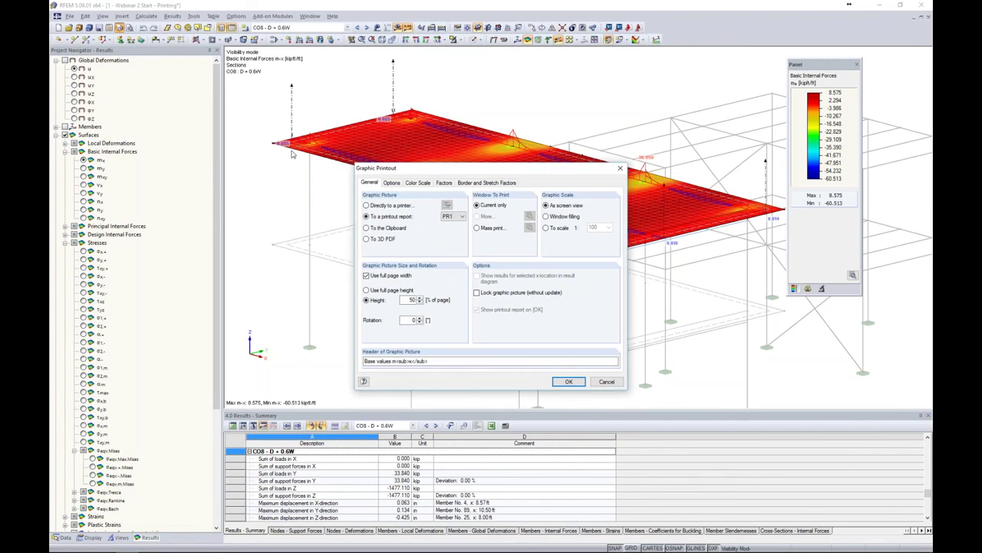
click(477, 228)
double_click(409, 300)
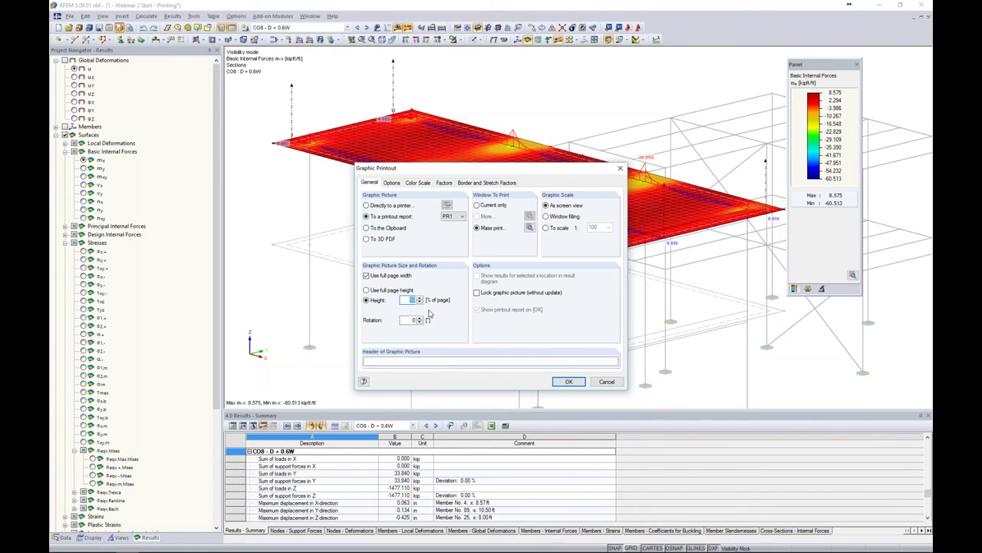
click(529, 228)
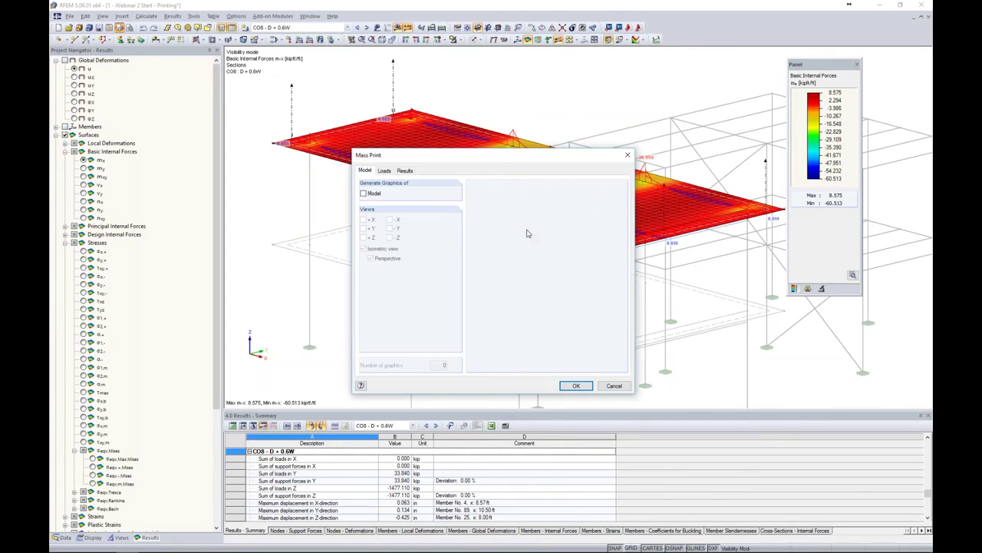
Configure the mass print to generate mx result graphics for all load cases and combinations in the current view, and run it
click(384, 171)
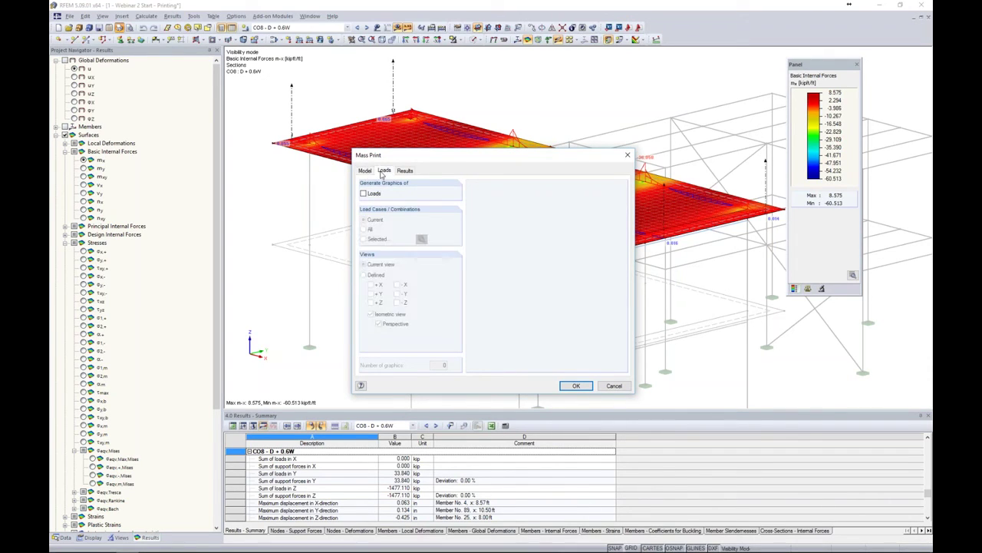
click(403, 171)
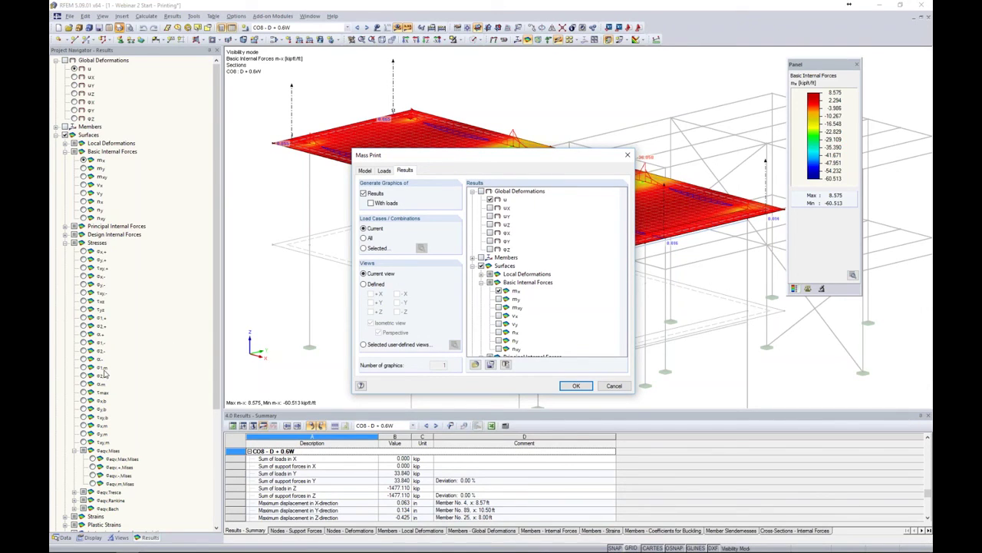
click(499, 291)
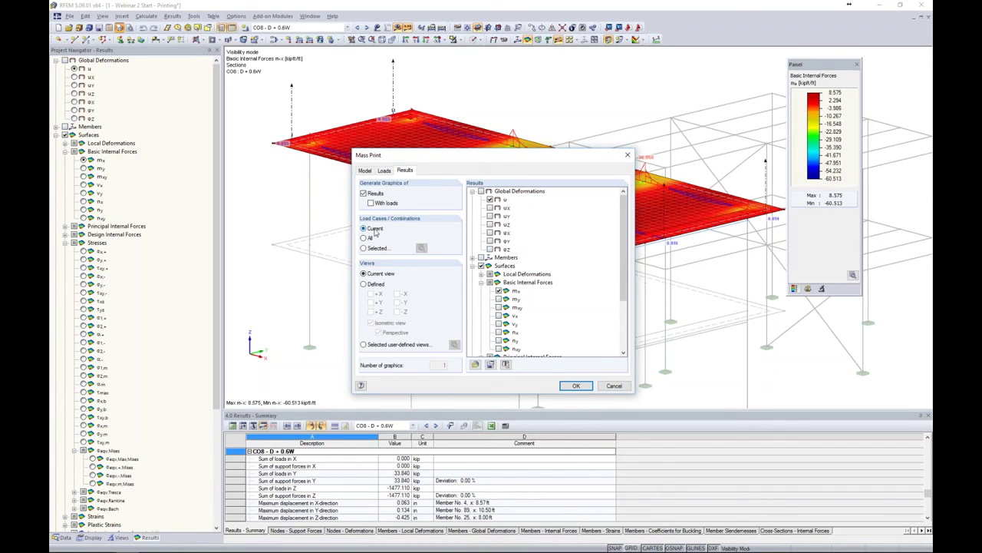
click(364, 239)
click(577, 386)
click(576, 382)
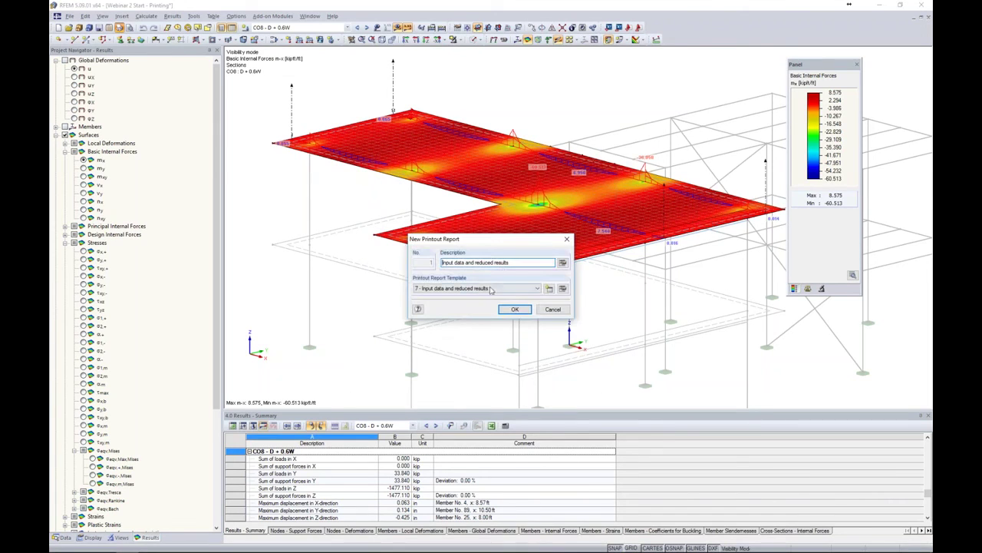
Create the new printout report from template 7 - Input data and reduced results
click(489, 288)
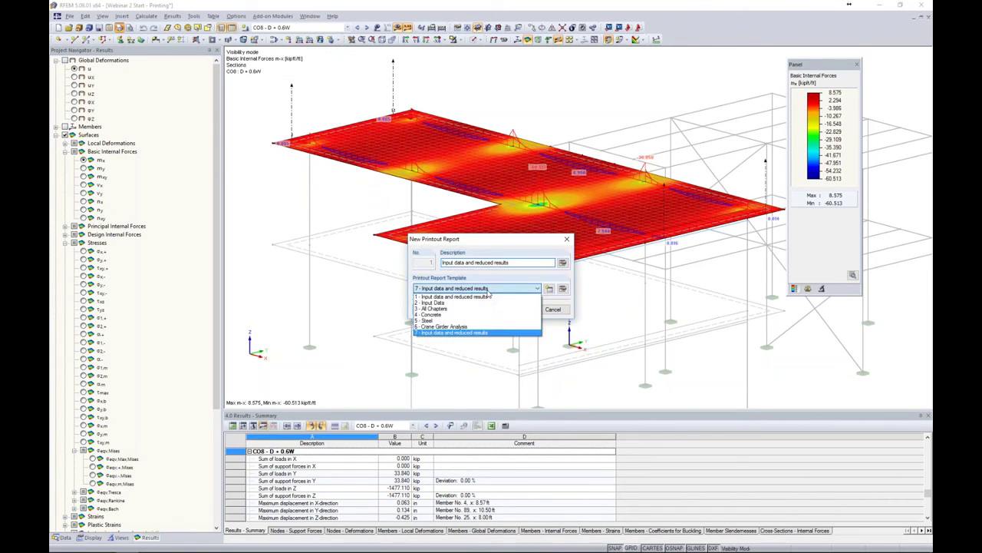
click(480, 336)
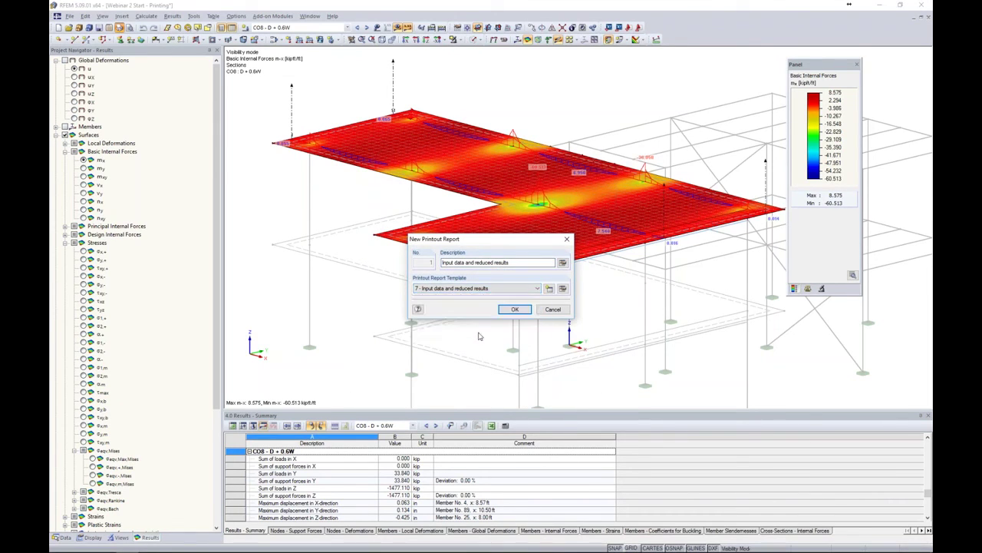
click(516, 310)
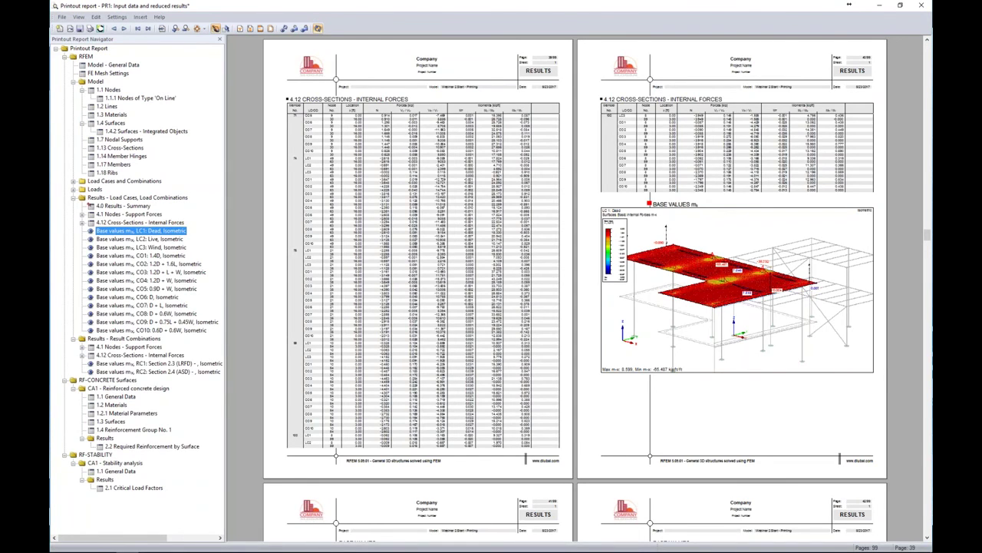
Examine the report's mx slab graphics for LC1, LC2, CO1 and CO2 up close
click(139, 222)
scroll(278, 272, down, 10)
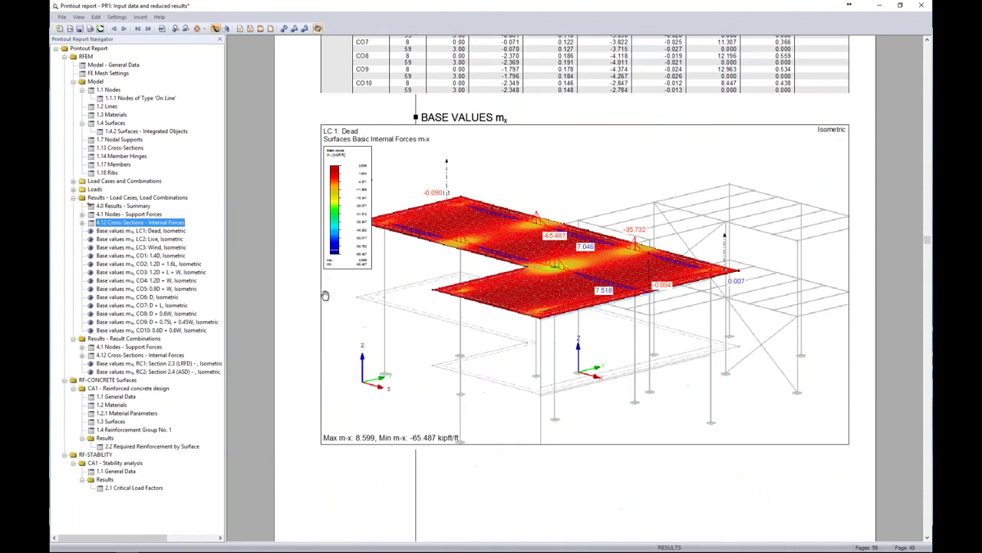
scroll(325, 295, down, 1)
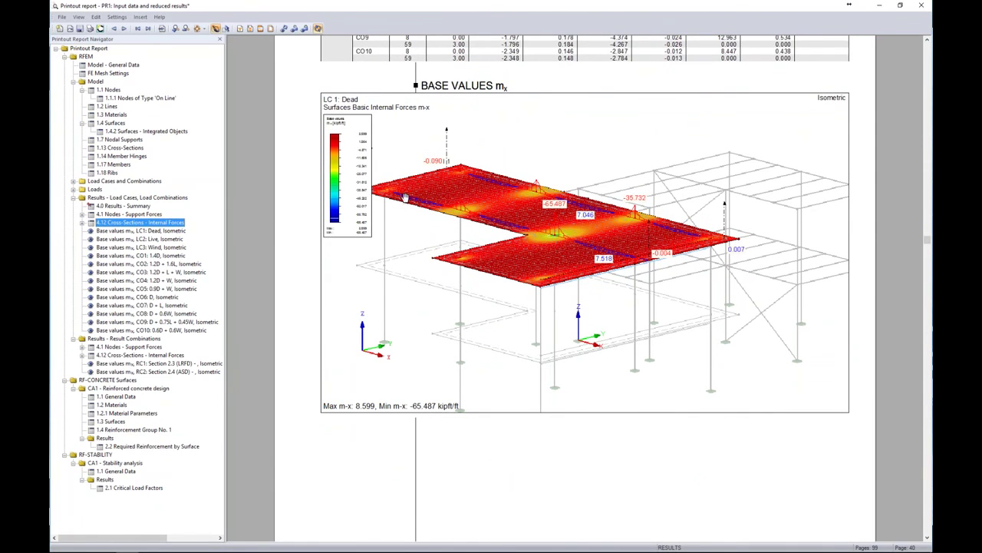
scroll(405, 198, down, 18)
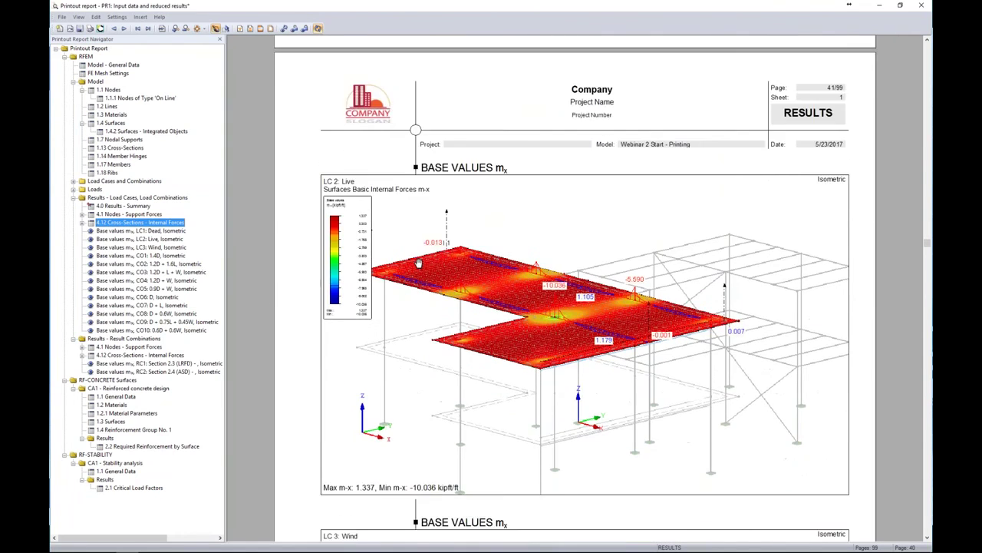
scroll(418, 263, down, 18)
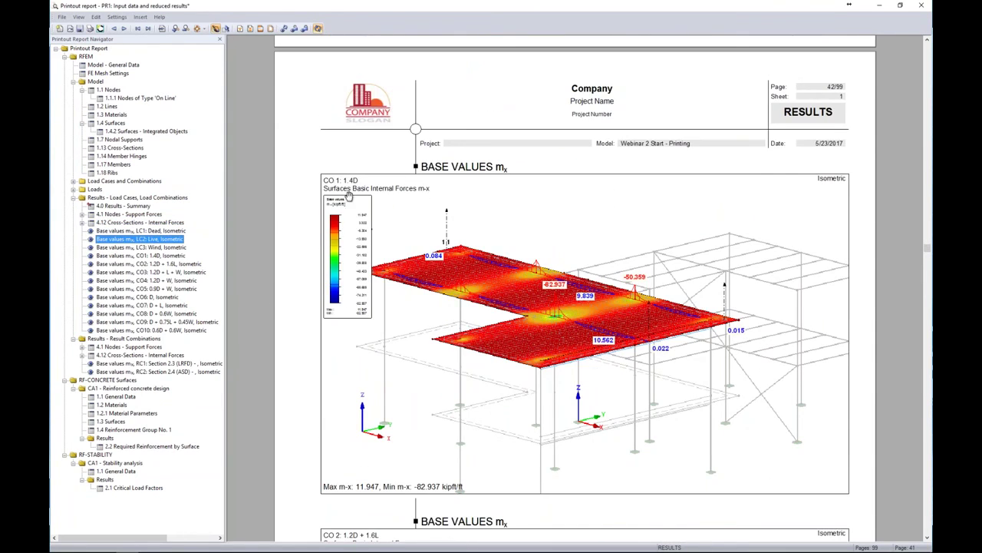
scroll(368, 229, down, 9)
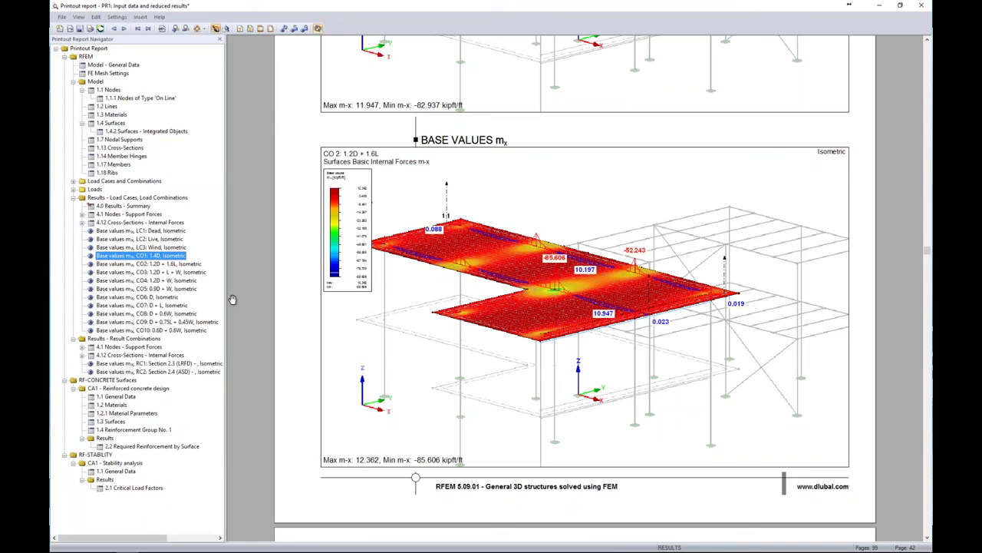
Open the report's CO2: 1.2D + 1.6L graphic in RFEM, hide the FE mesh, and return to the updated graphic in the report
right_click(545, 198)
click(568, 251)
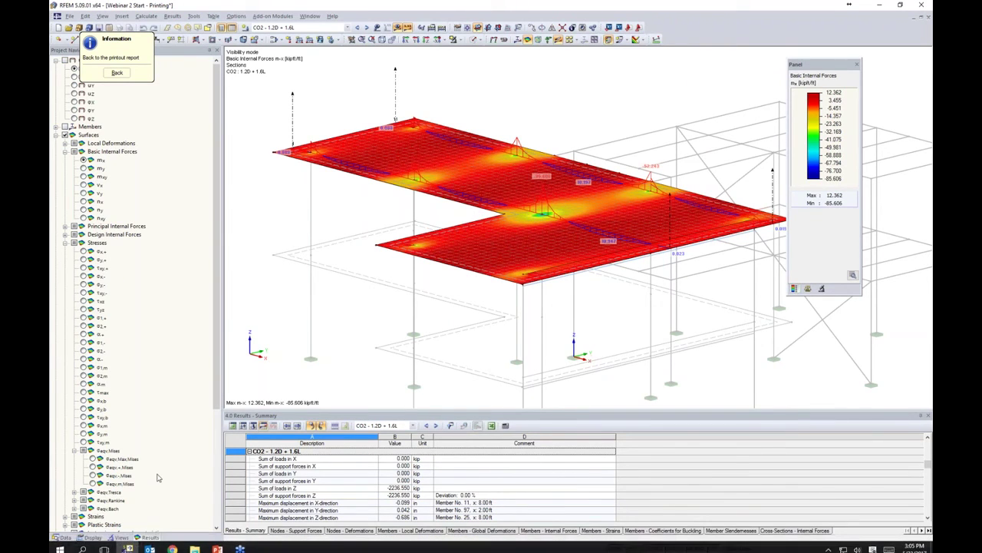
click(93, 537)
scroll(104, 445, down, 8)
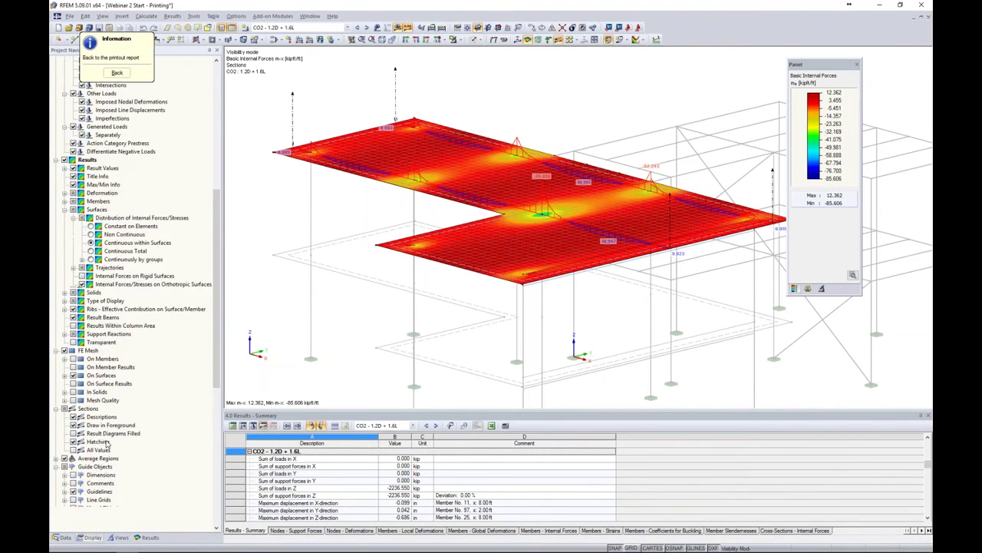
click(64, 251)
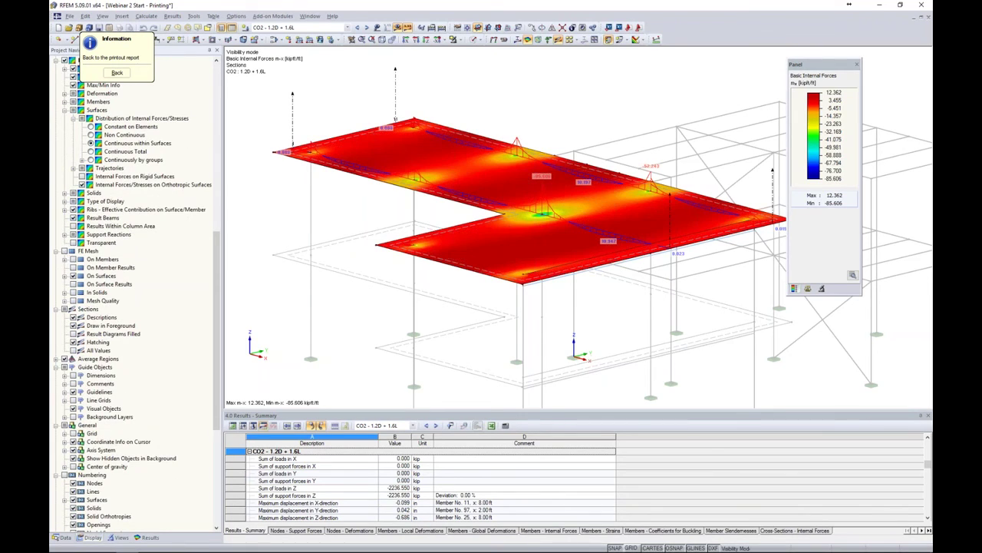
click(117, 72)
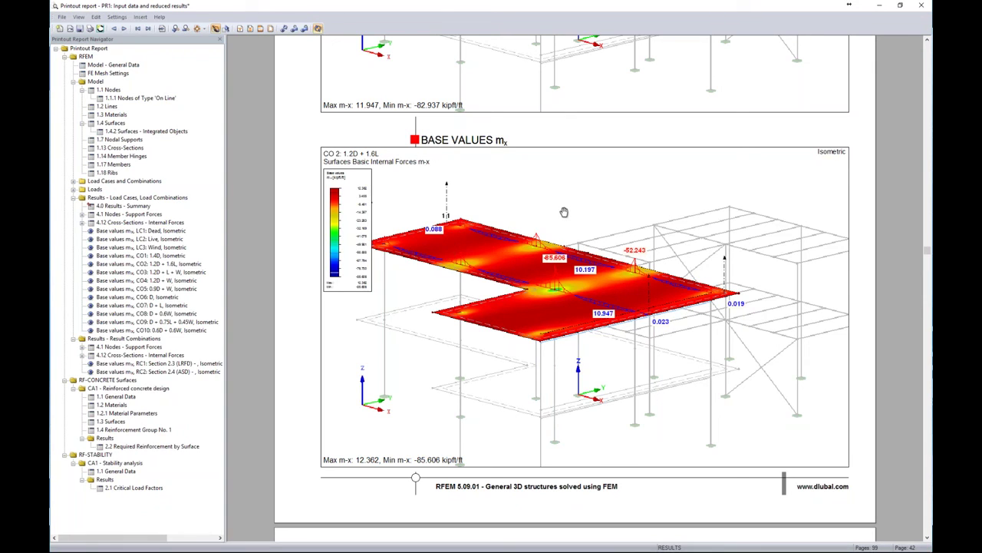
scroll(564, 212, up, 5)
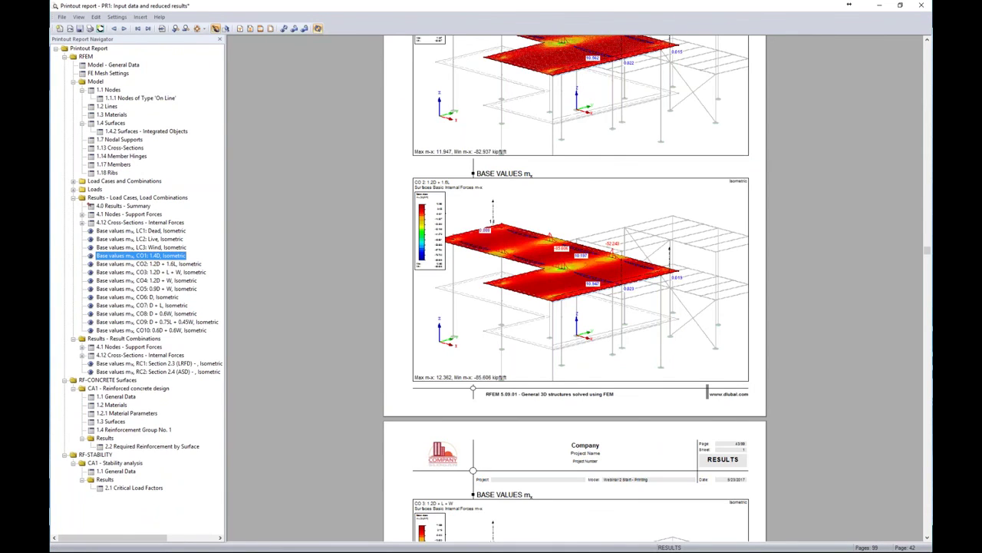
scroll(558, 232, down, 4)
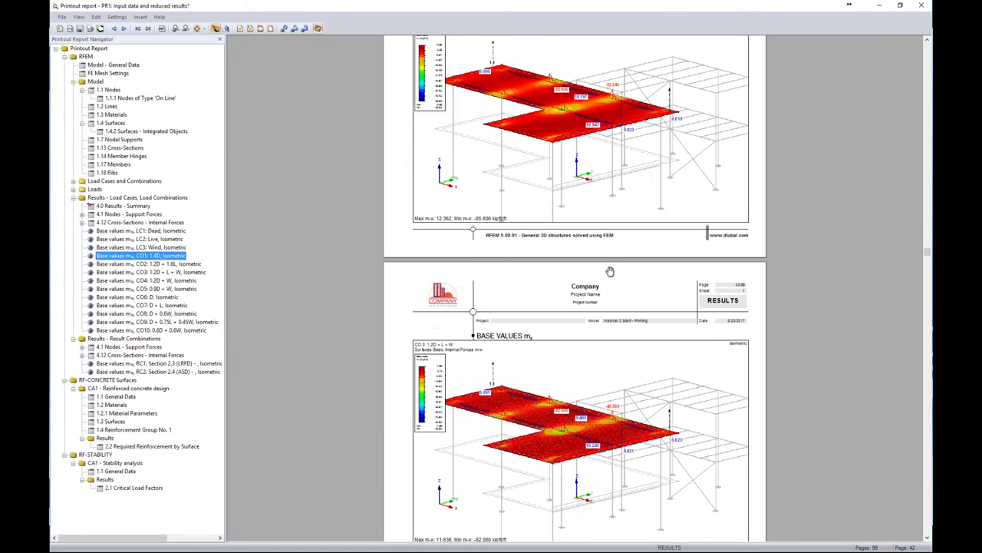
Review the RF-CONCRETE Surfaces and RF-STABILITY chapters and move RF-CONCRETE Surfaces after RF-STABILITY in the report
click(115, 380)
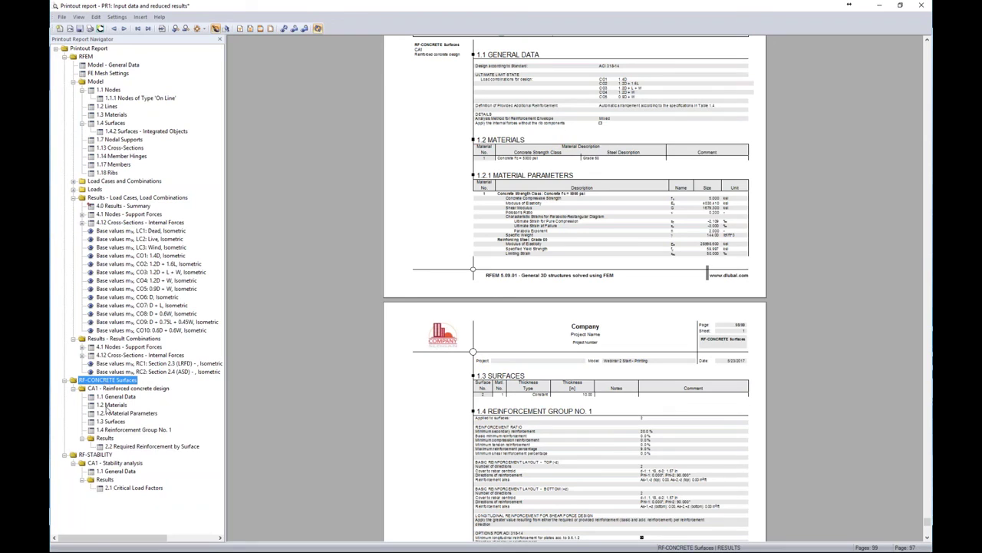
click(96, 454)
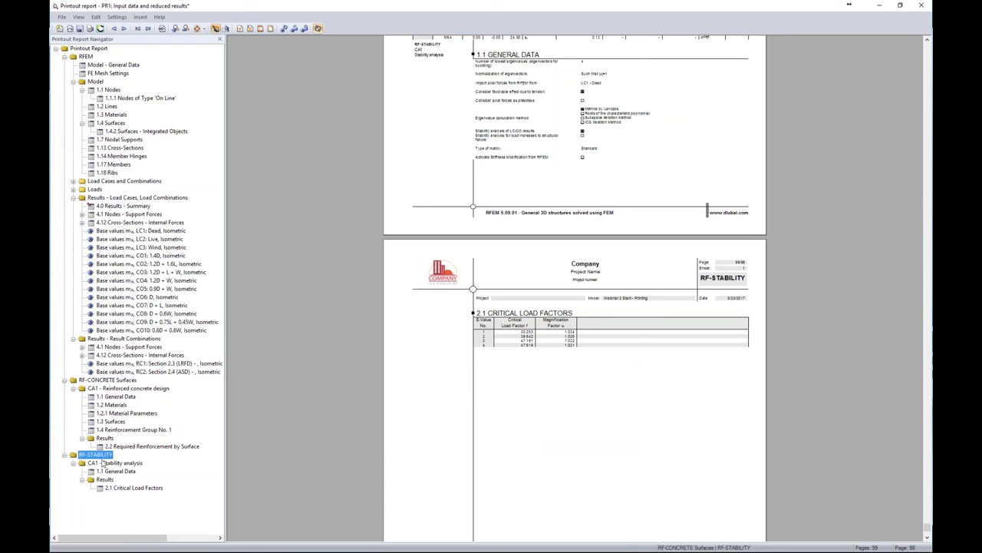
click(115, 381)
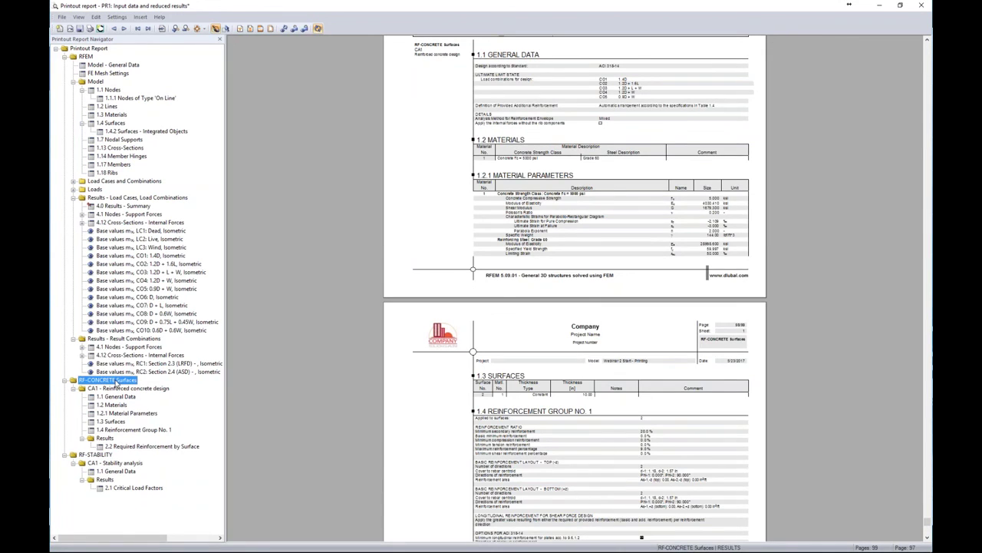
drag(115, 381, 108, 458)
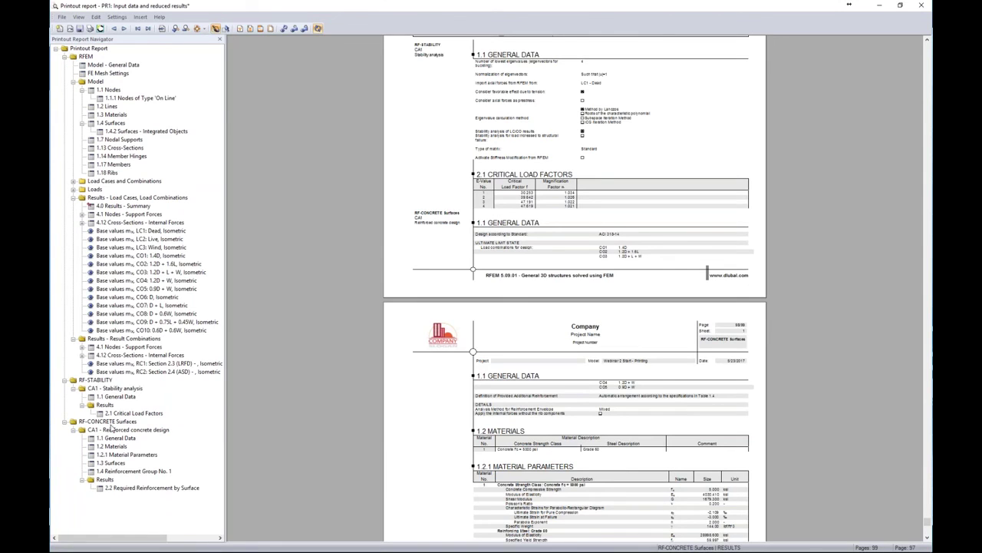
Look back through the report's result combination graphics and the cross-section internal forces tables
scroll(331, 320, up, 10)
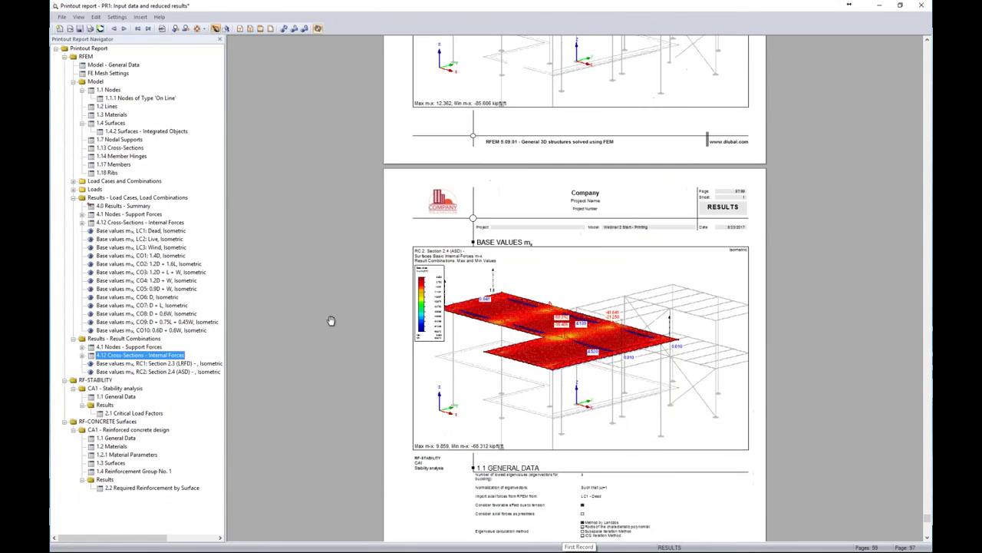
scroll(331, 320, up, 5)
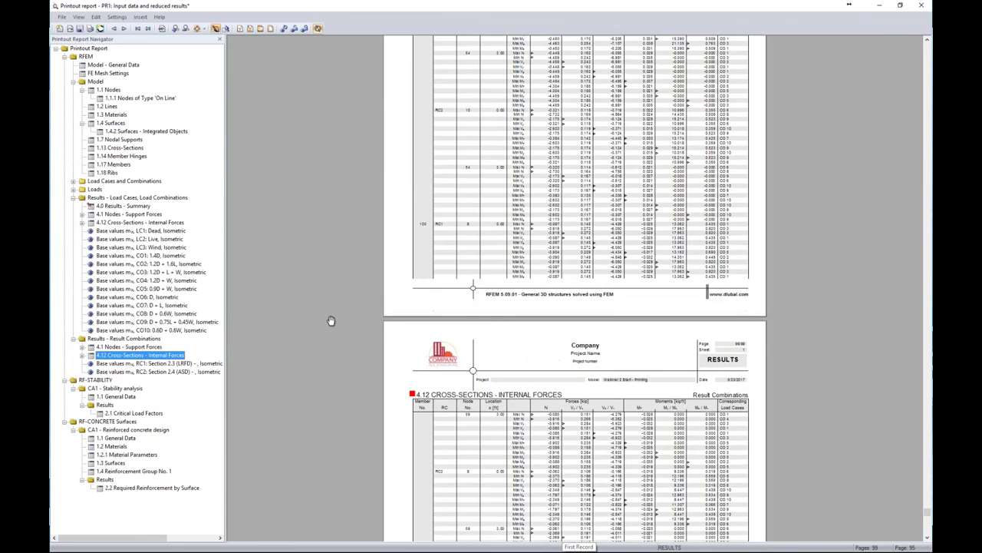
scroll(331, 320, up, 6)
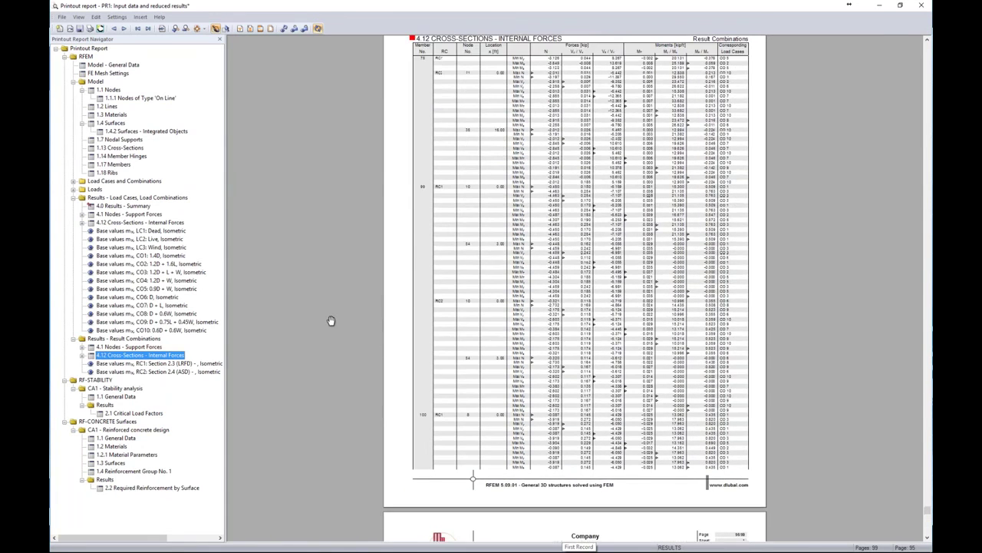
scroll(331, 320, up, 3)
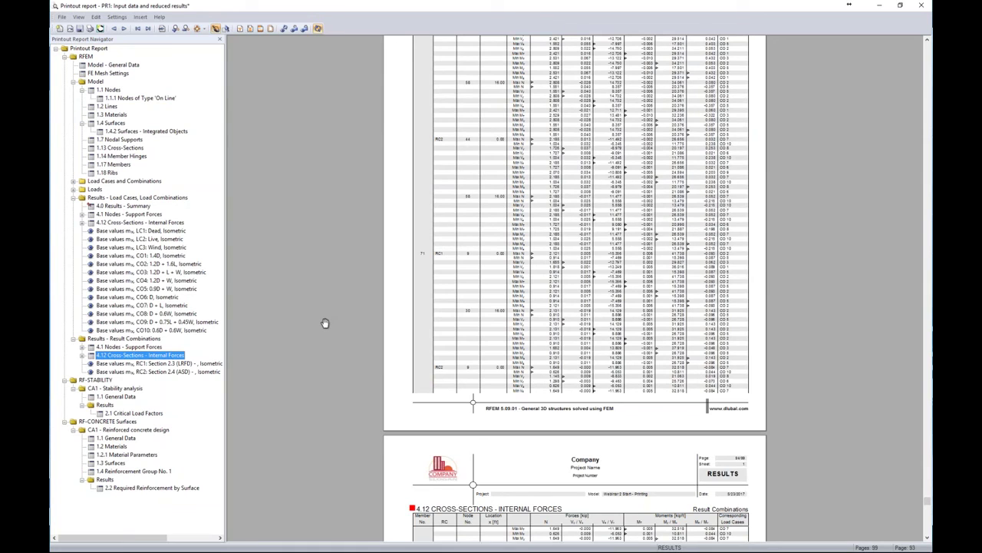
key(alt+Tab)
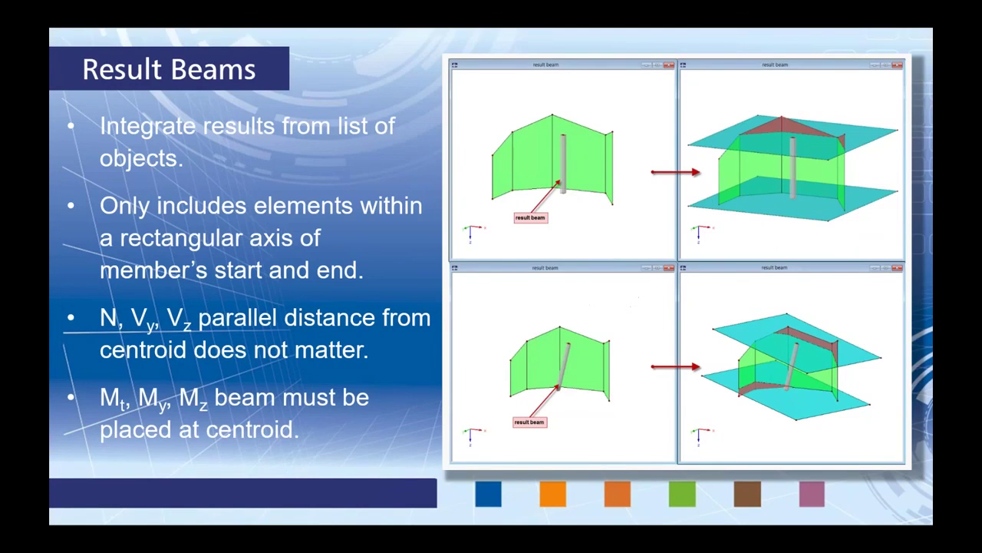
key(Right)
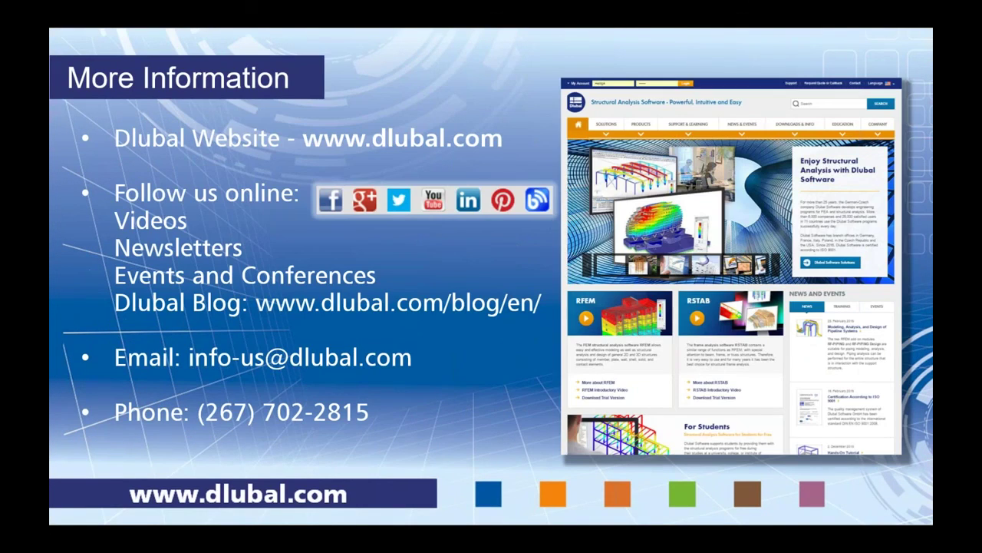